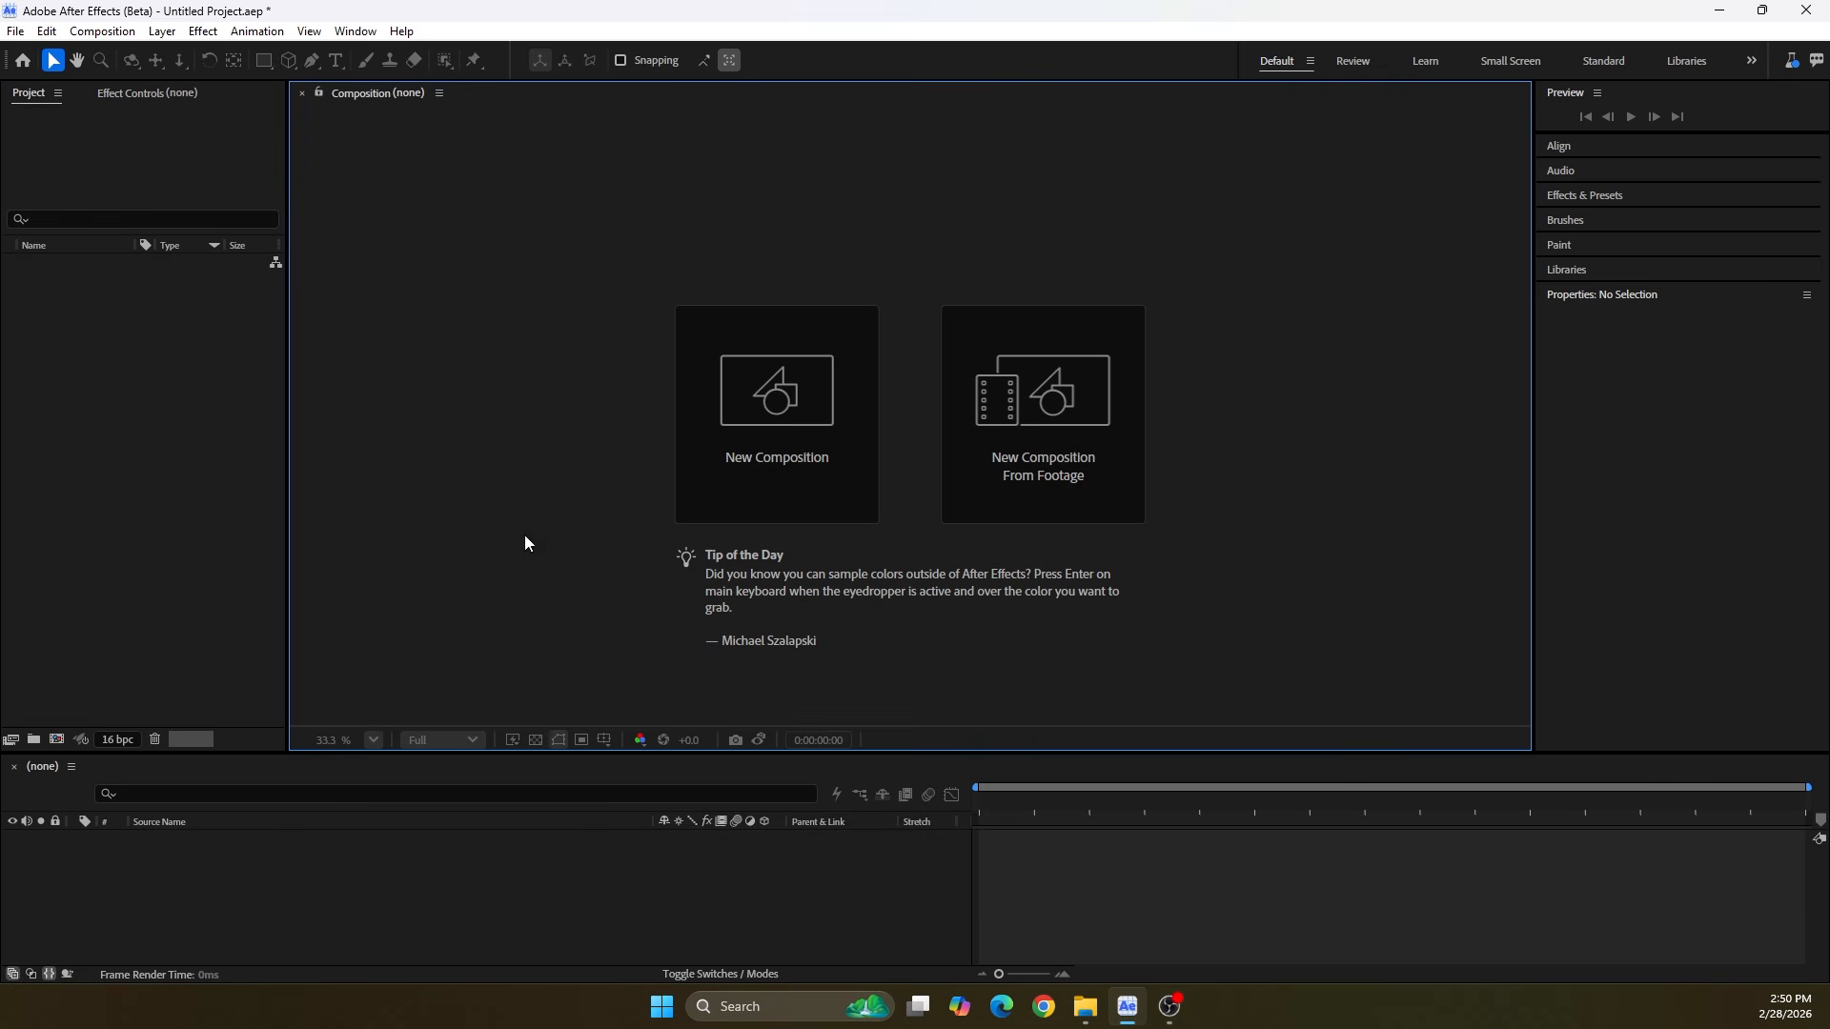
Create a composition named Master Comp using the Social Media Landscape HD 1920x1080 30 fps preset
{"action": "left_click", "coordinate": [739, 448]}
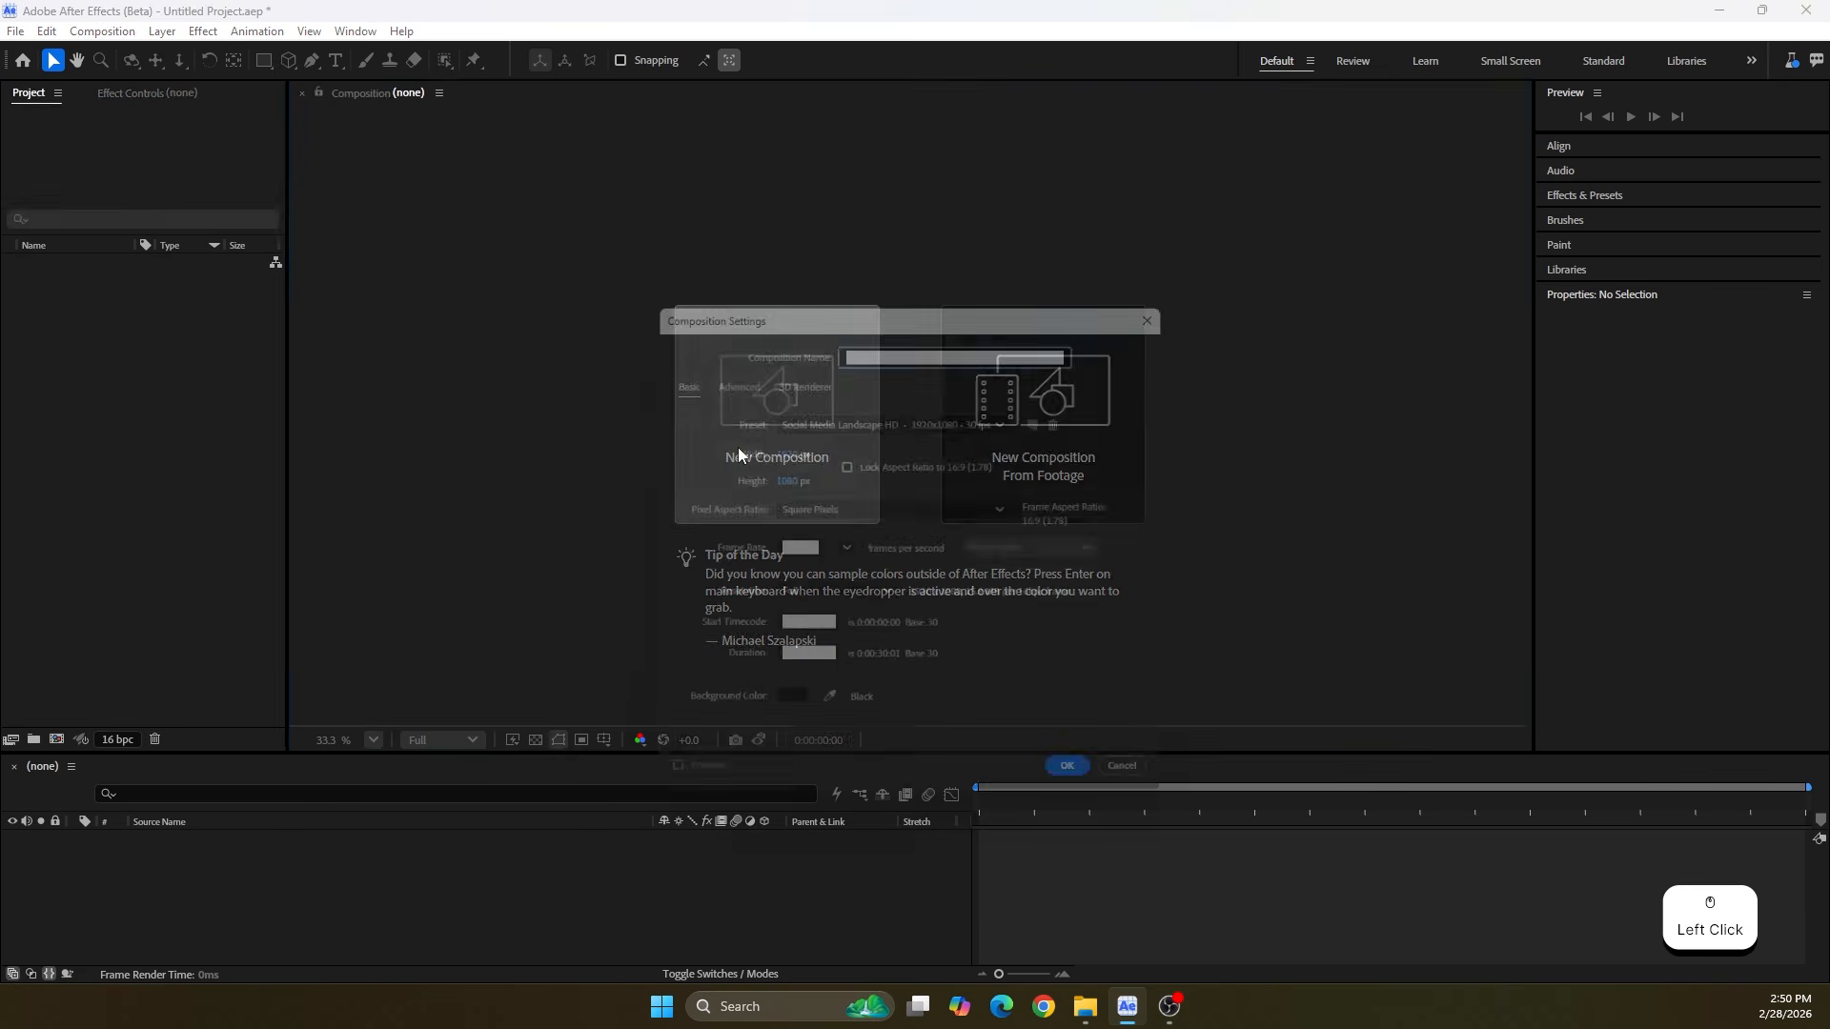
{"action": "type", "text": "Master Comp"}
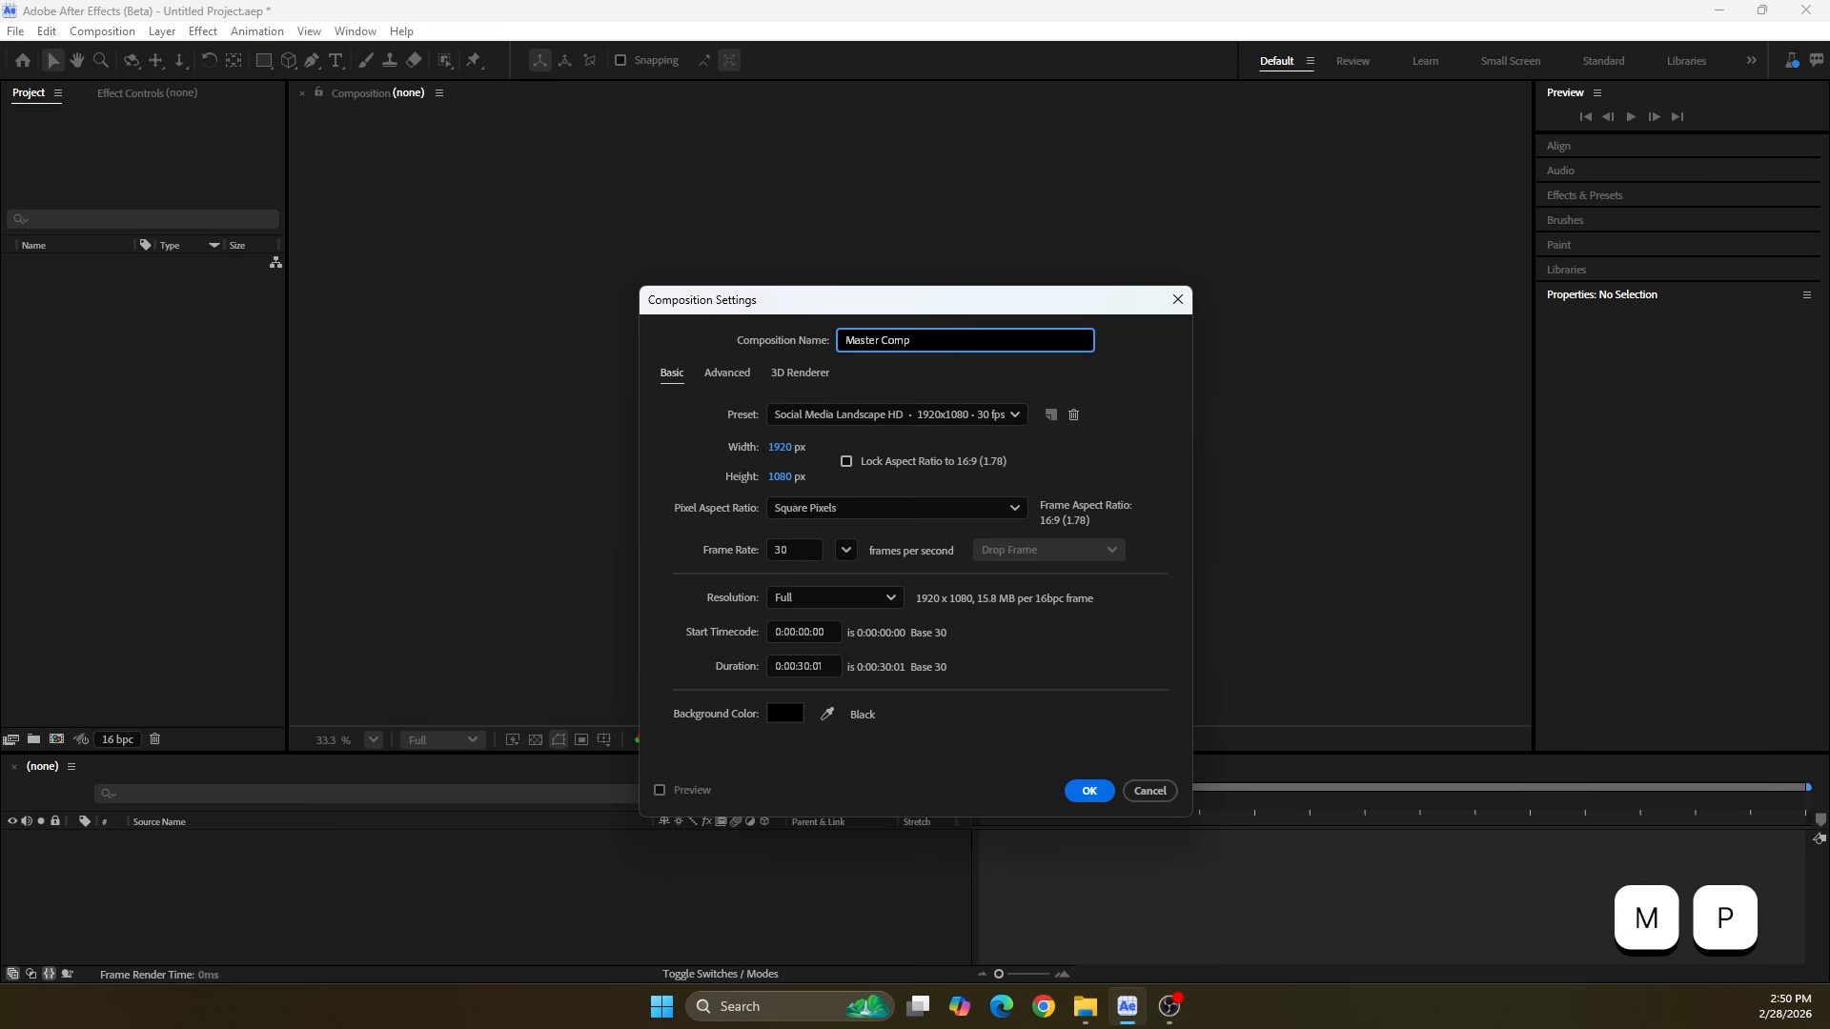
{"action": "left_click", "coordinate": [811, 415]}
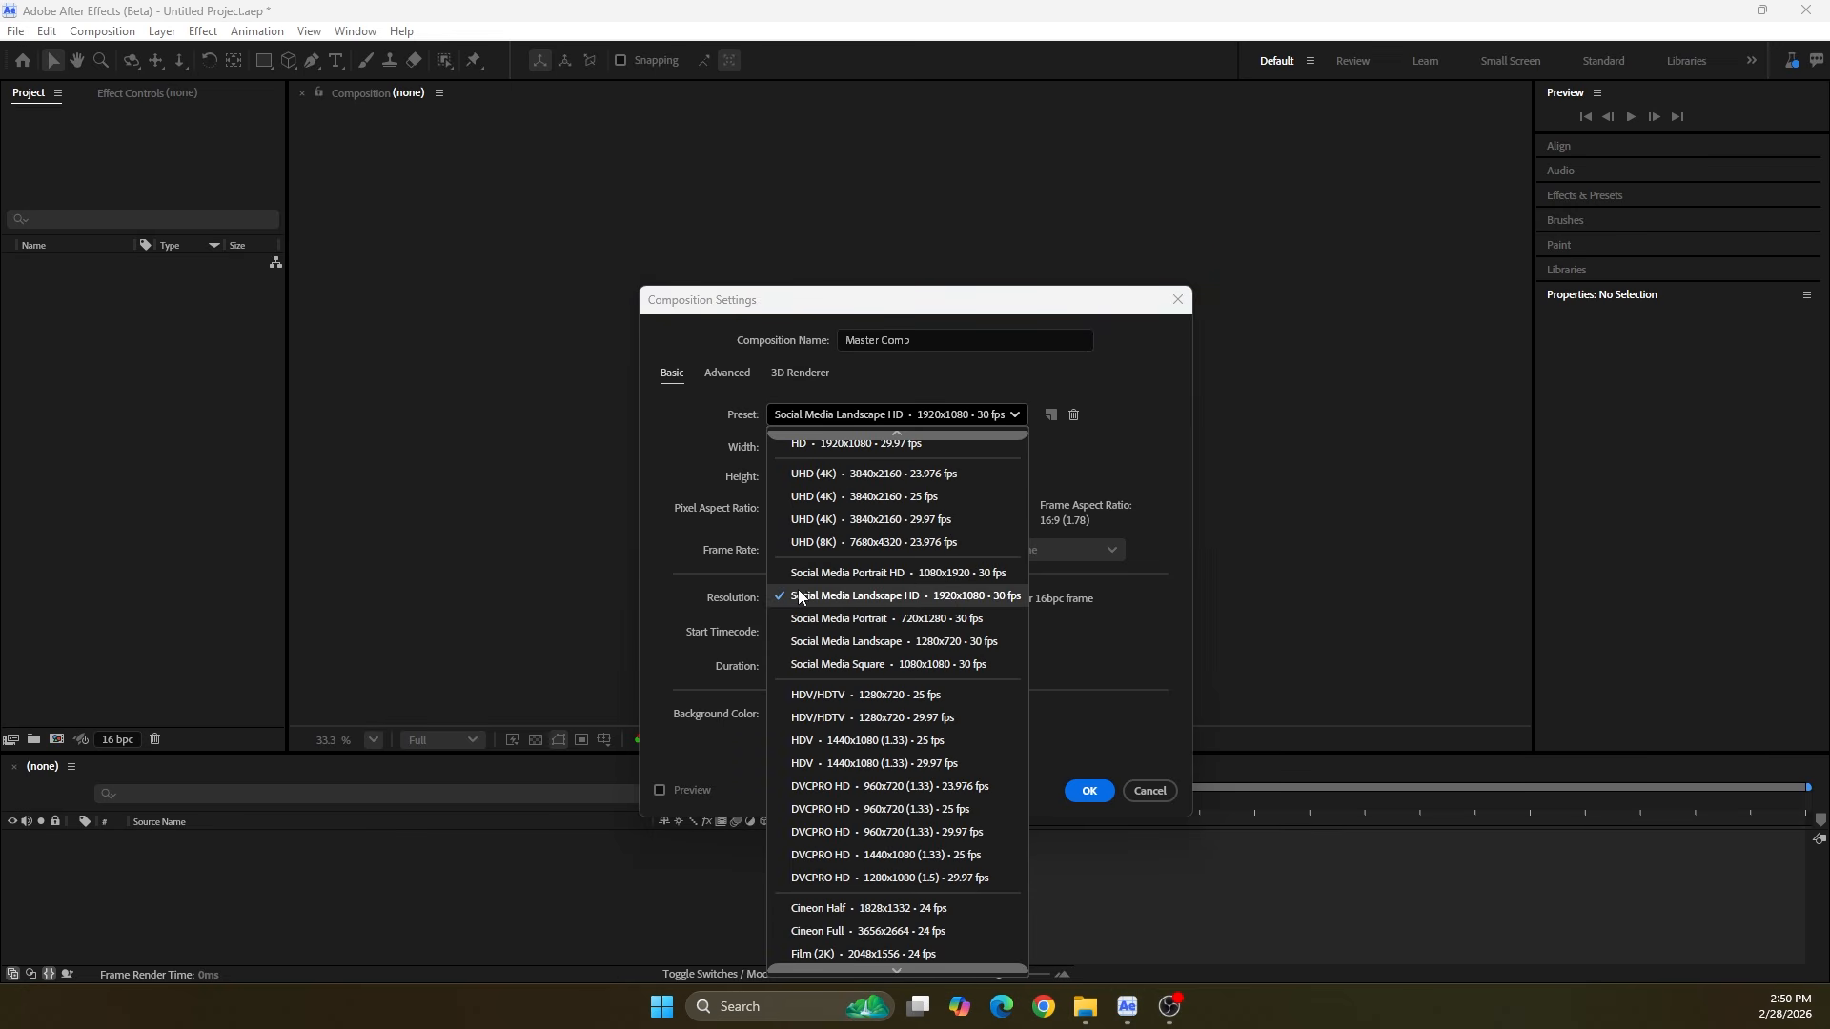
{"action": "left_click", "coordinate": [833, 592]}
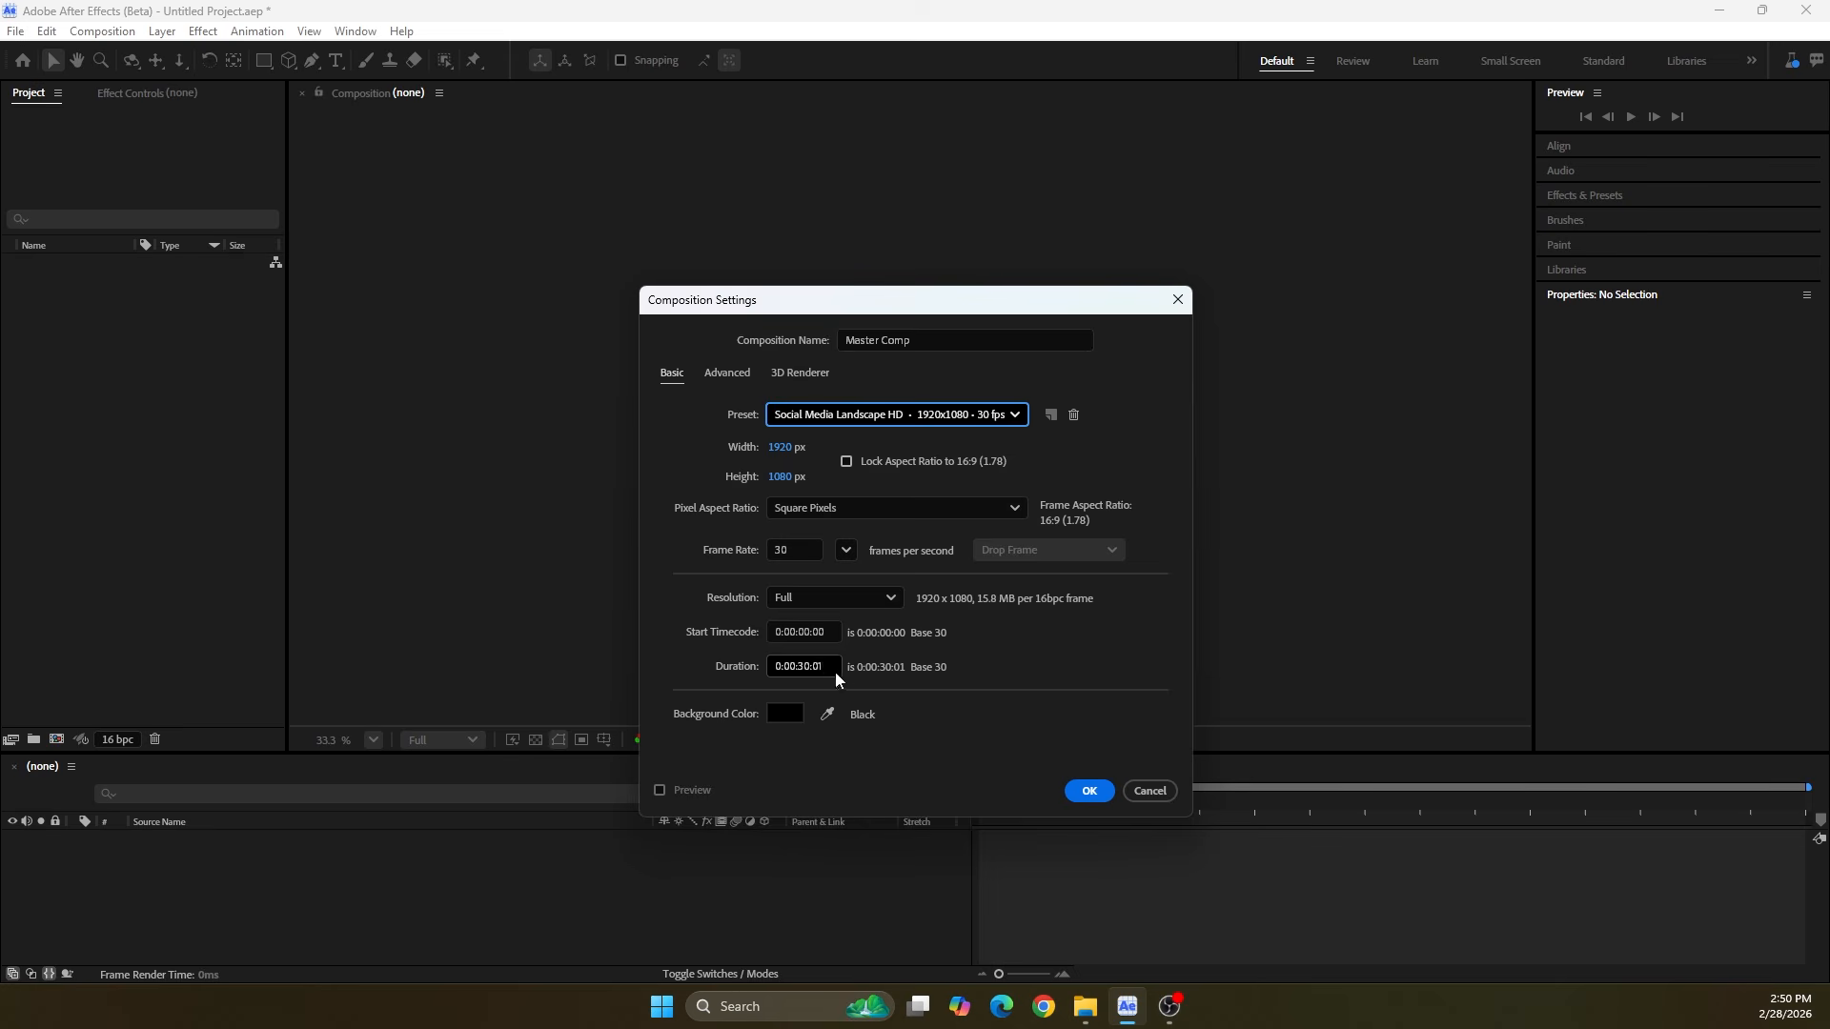
{"action": "left_click", "coordinate": [1089, 791]}
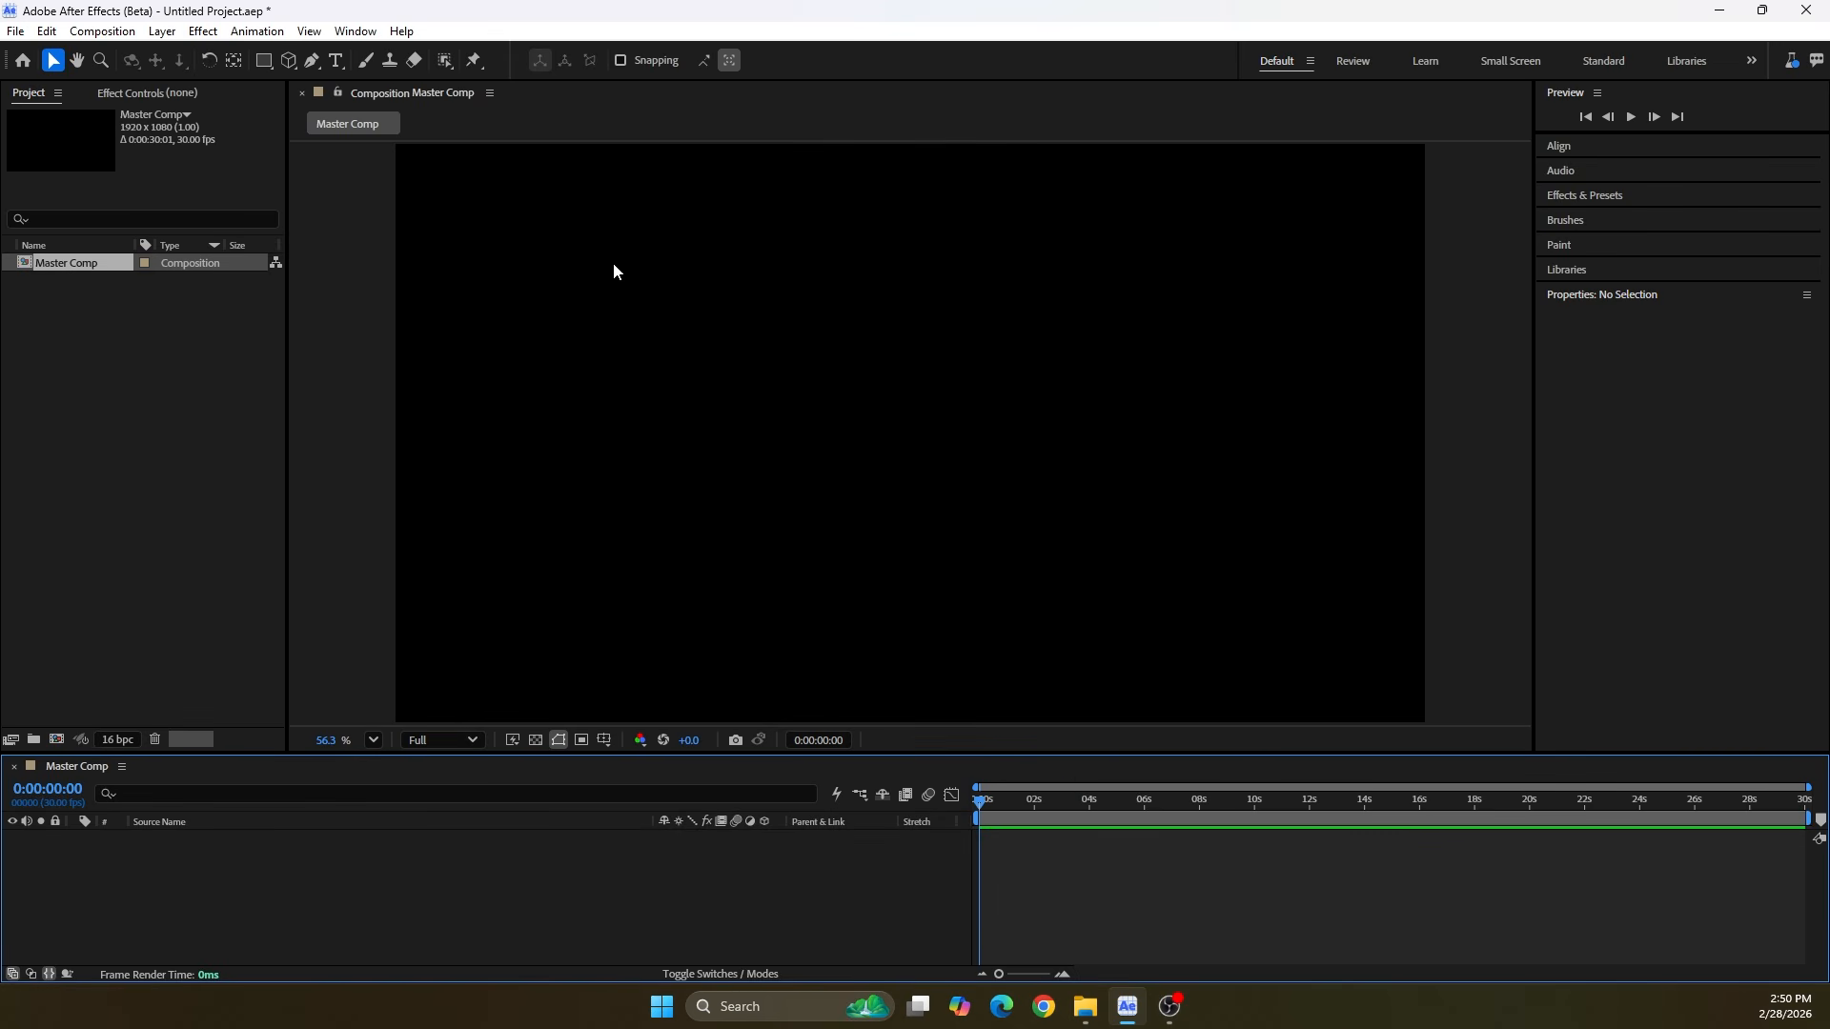
Add a text layer with "Hi my name is", the presenter's first name and "and today we are going to create this cool text animation"
{"action": "left_click", "coordinate": [337, 63]}
{"action": "left_click", "coordinate": [471, 414]}
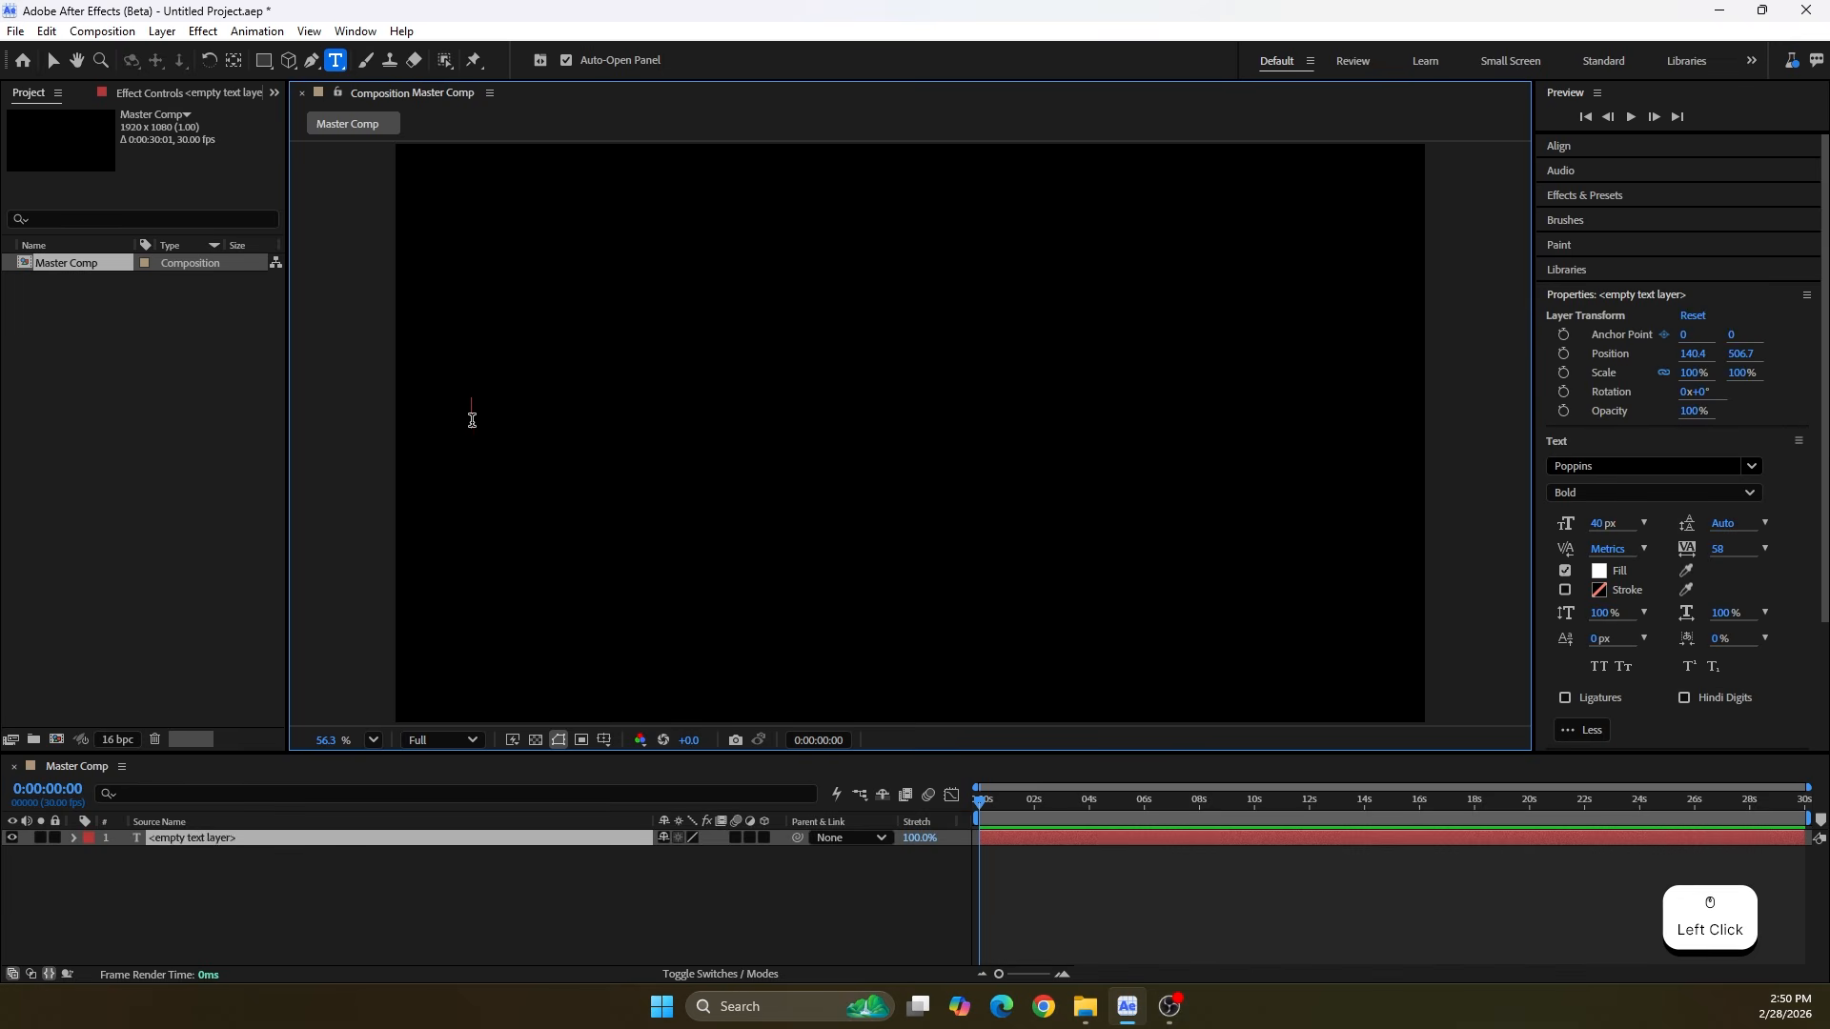
{"action": "type", "text": "Hi my name is Valer"}
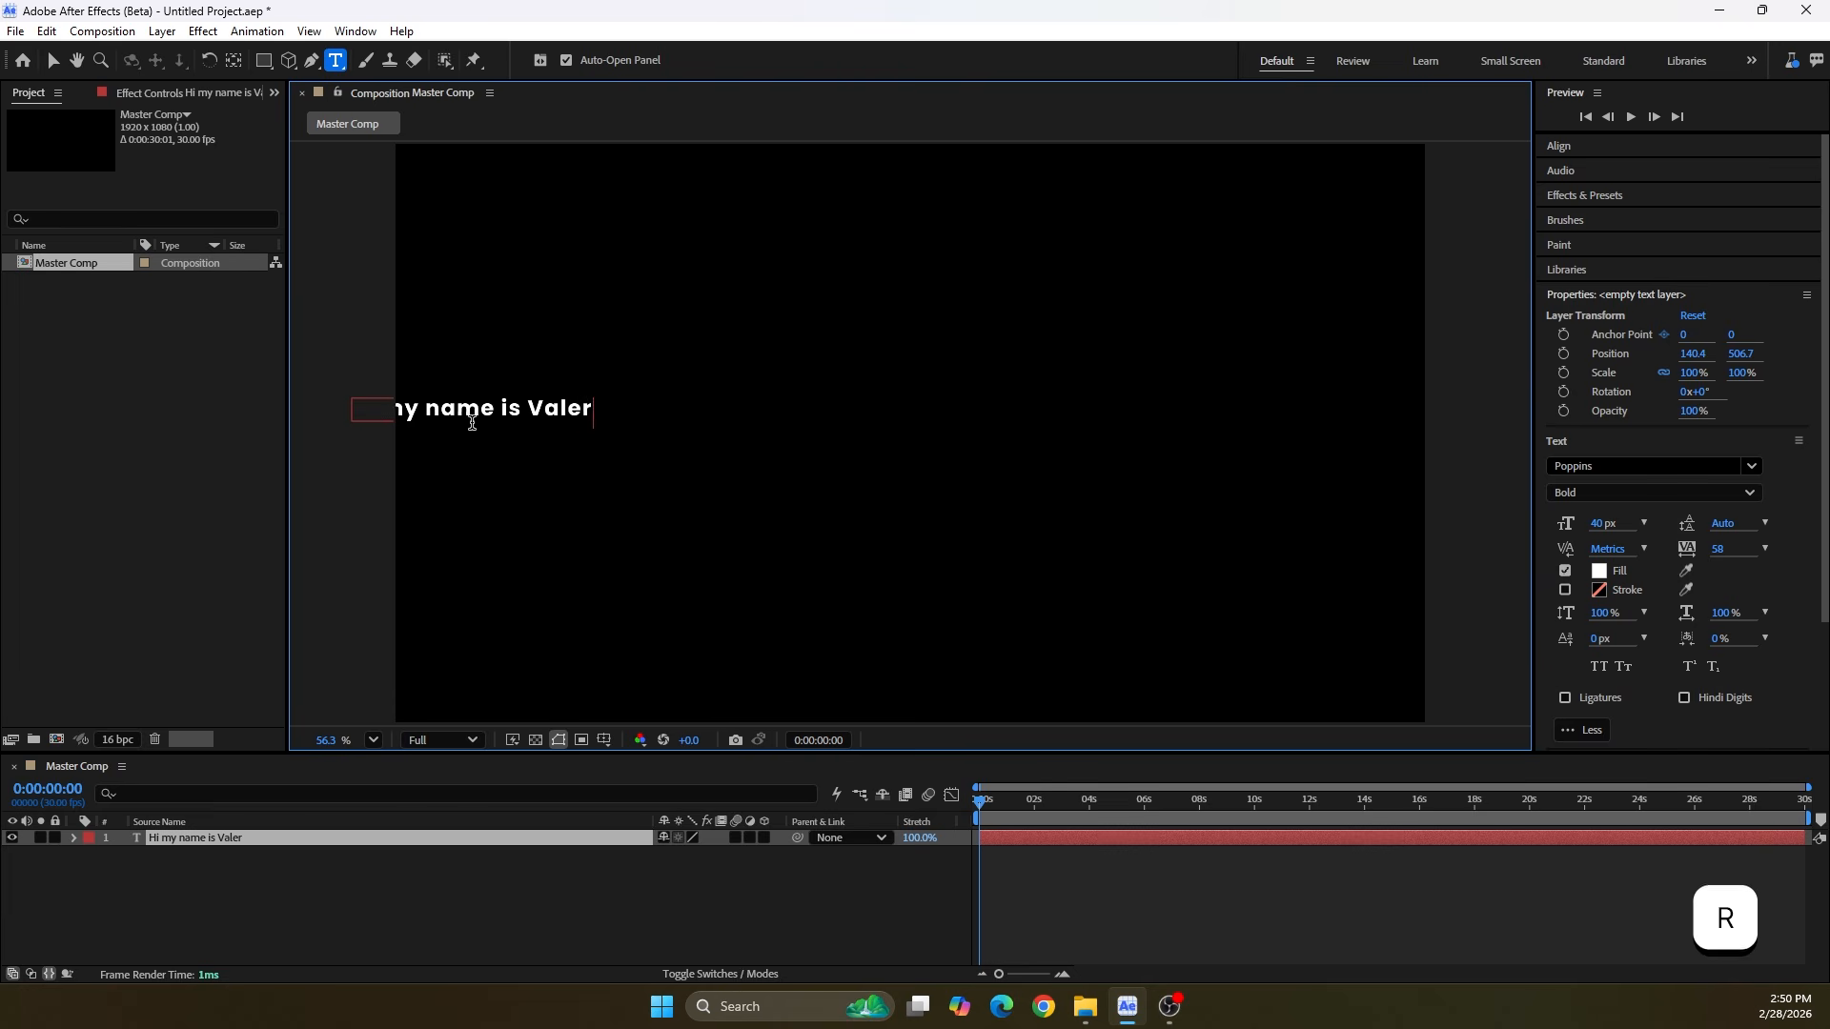
{"action": "type", "text": " and today we are goin"}
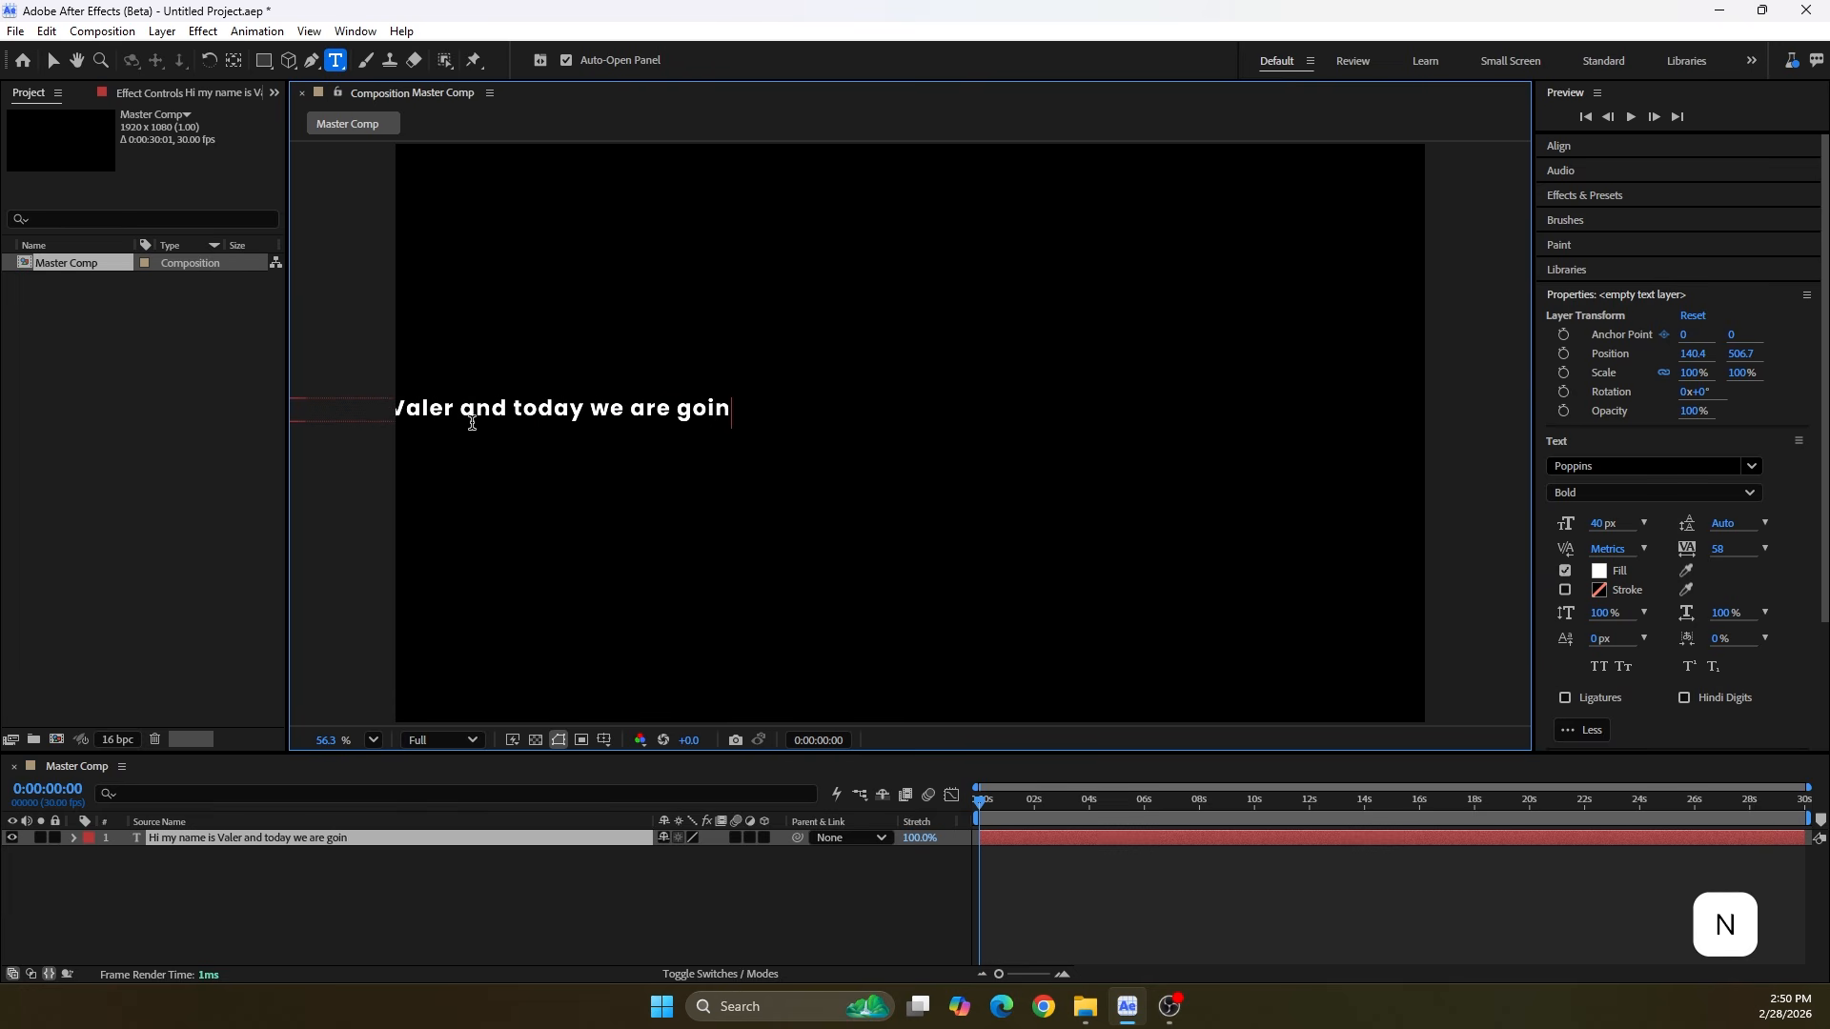
{"action": "type", "text": "g to create this cool text anima"}
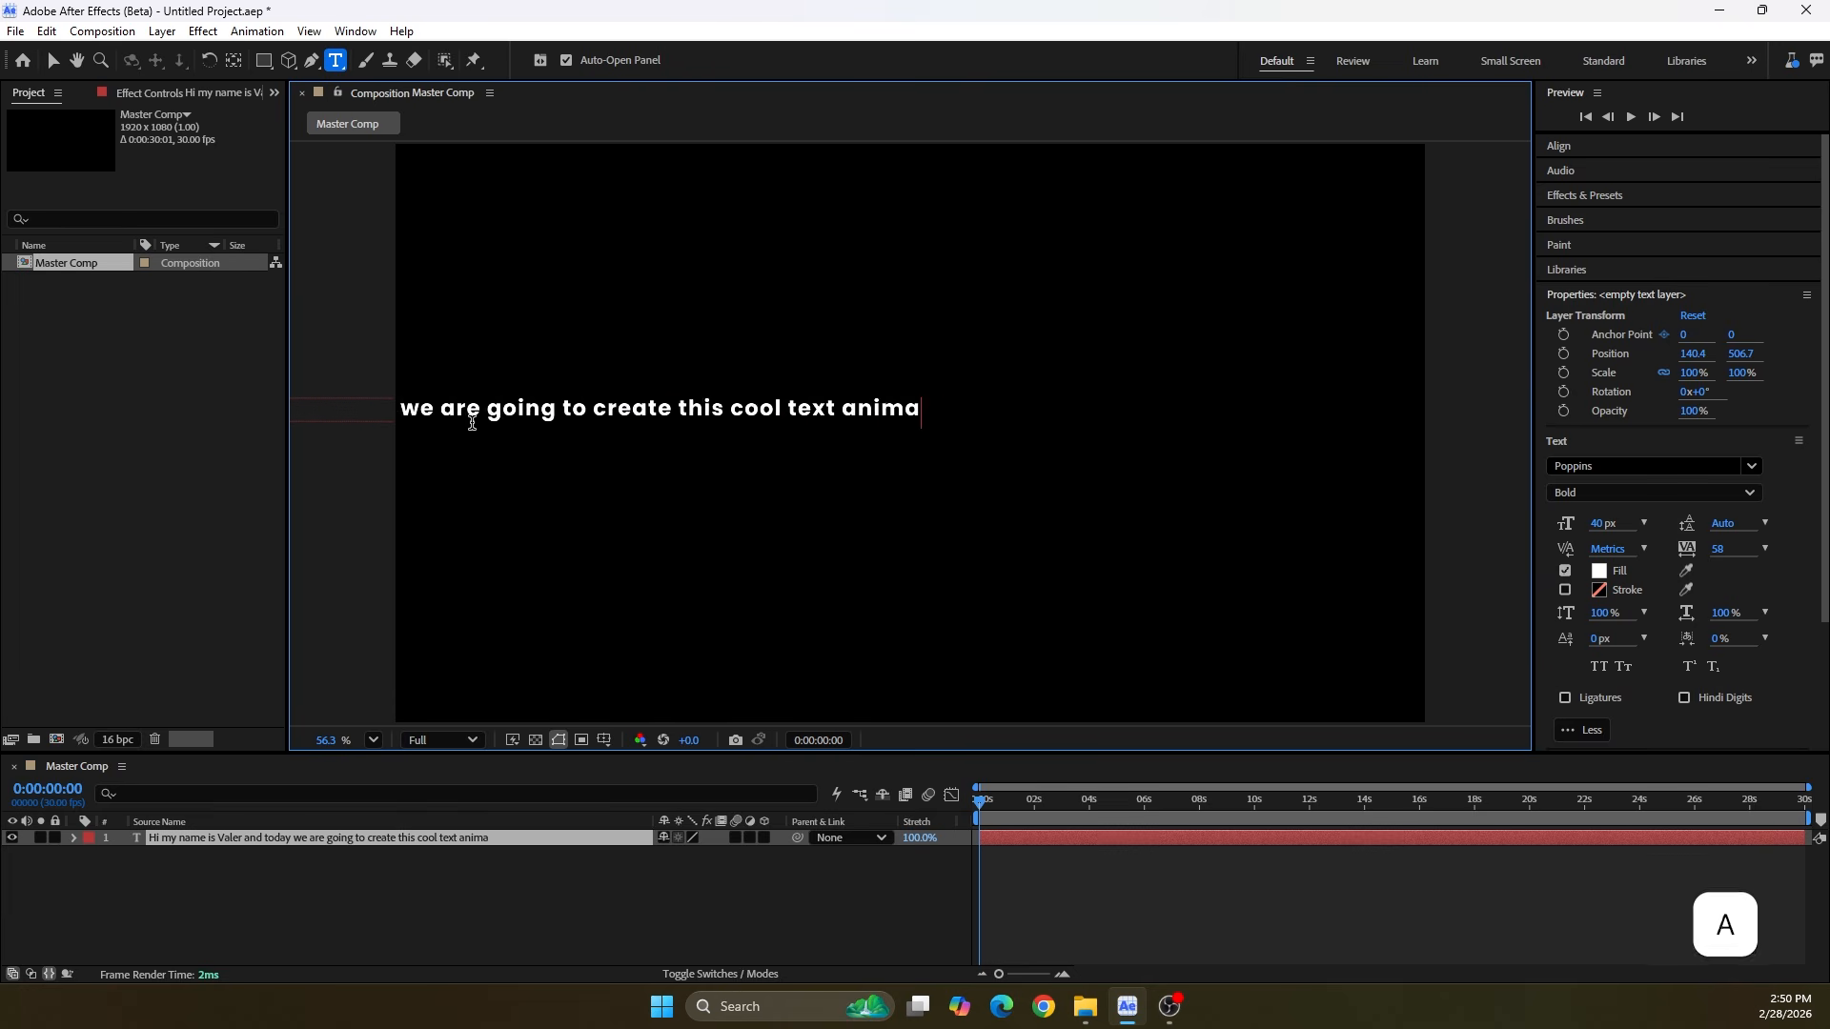
{"action": "type", "text": "tion"}
Select the whole sentence and set its paragraph alignment to centered
{"action": "triple_click", "coordinate": [466, 415]}
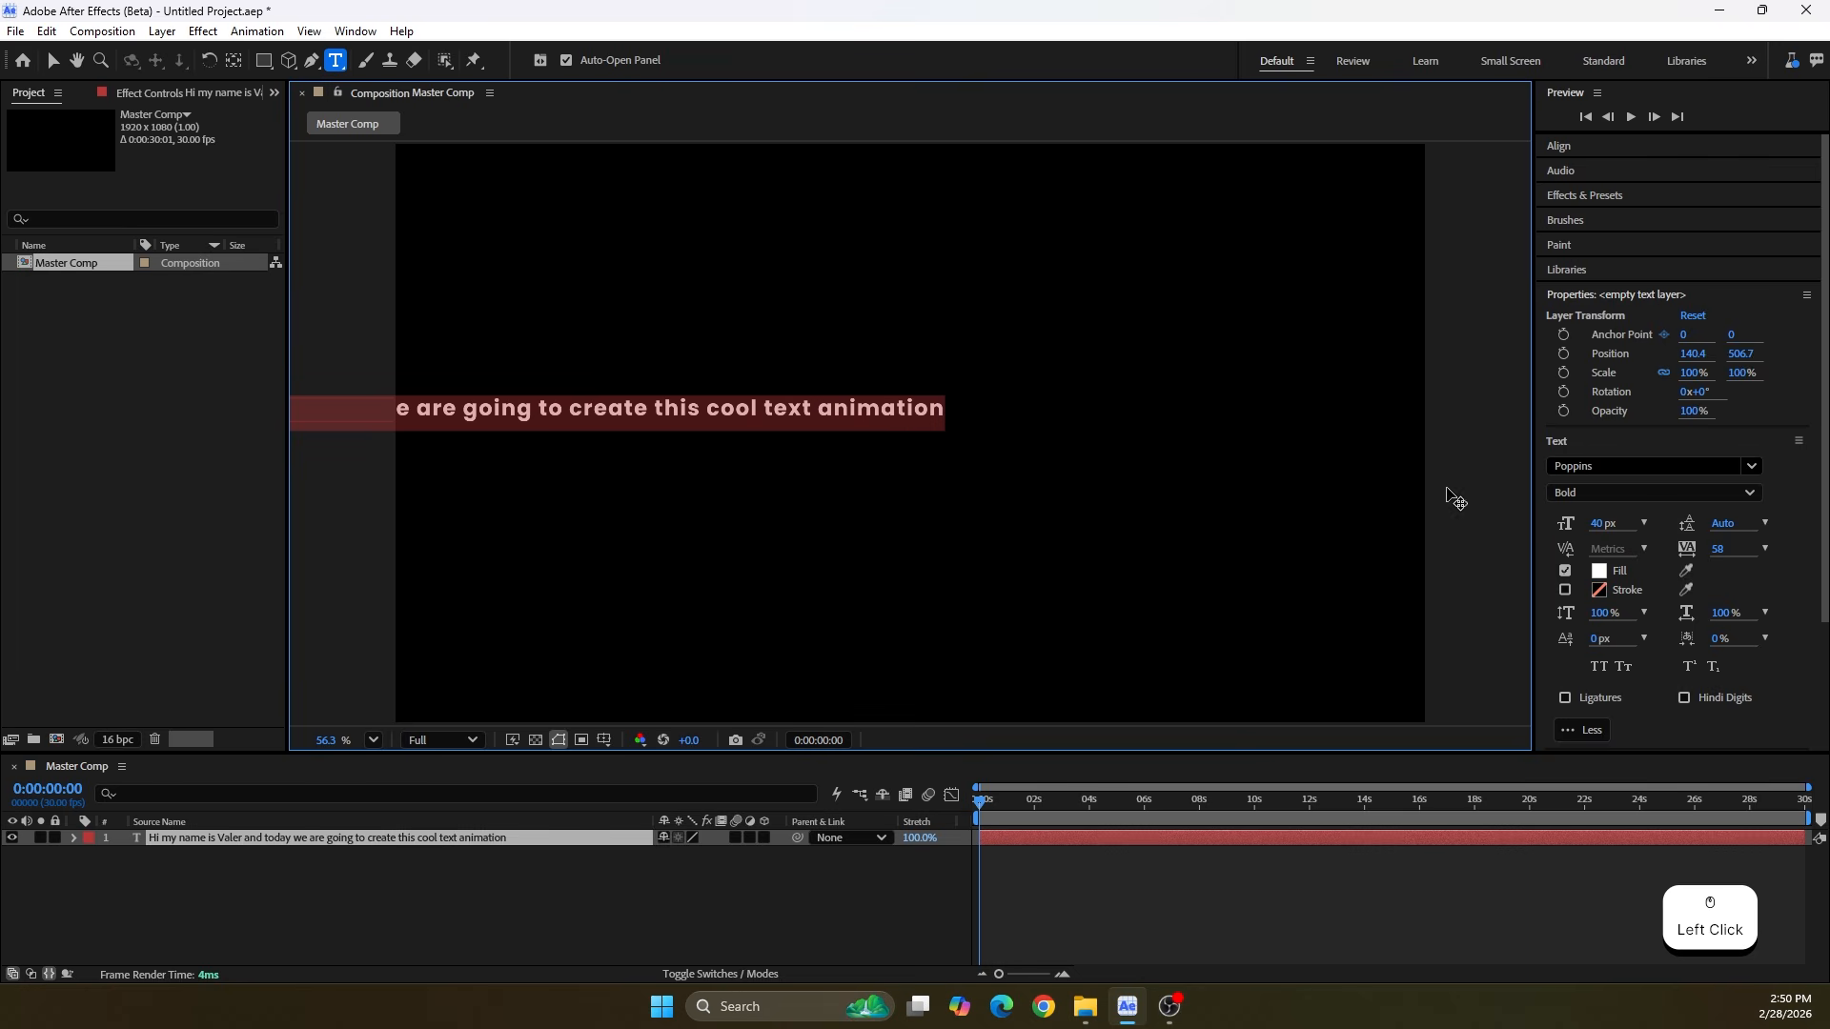
{"action": "left_click", "coordinate": [1564, 467]}
{"action": "left_click", "coordinate": [1541, 524]}
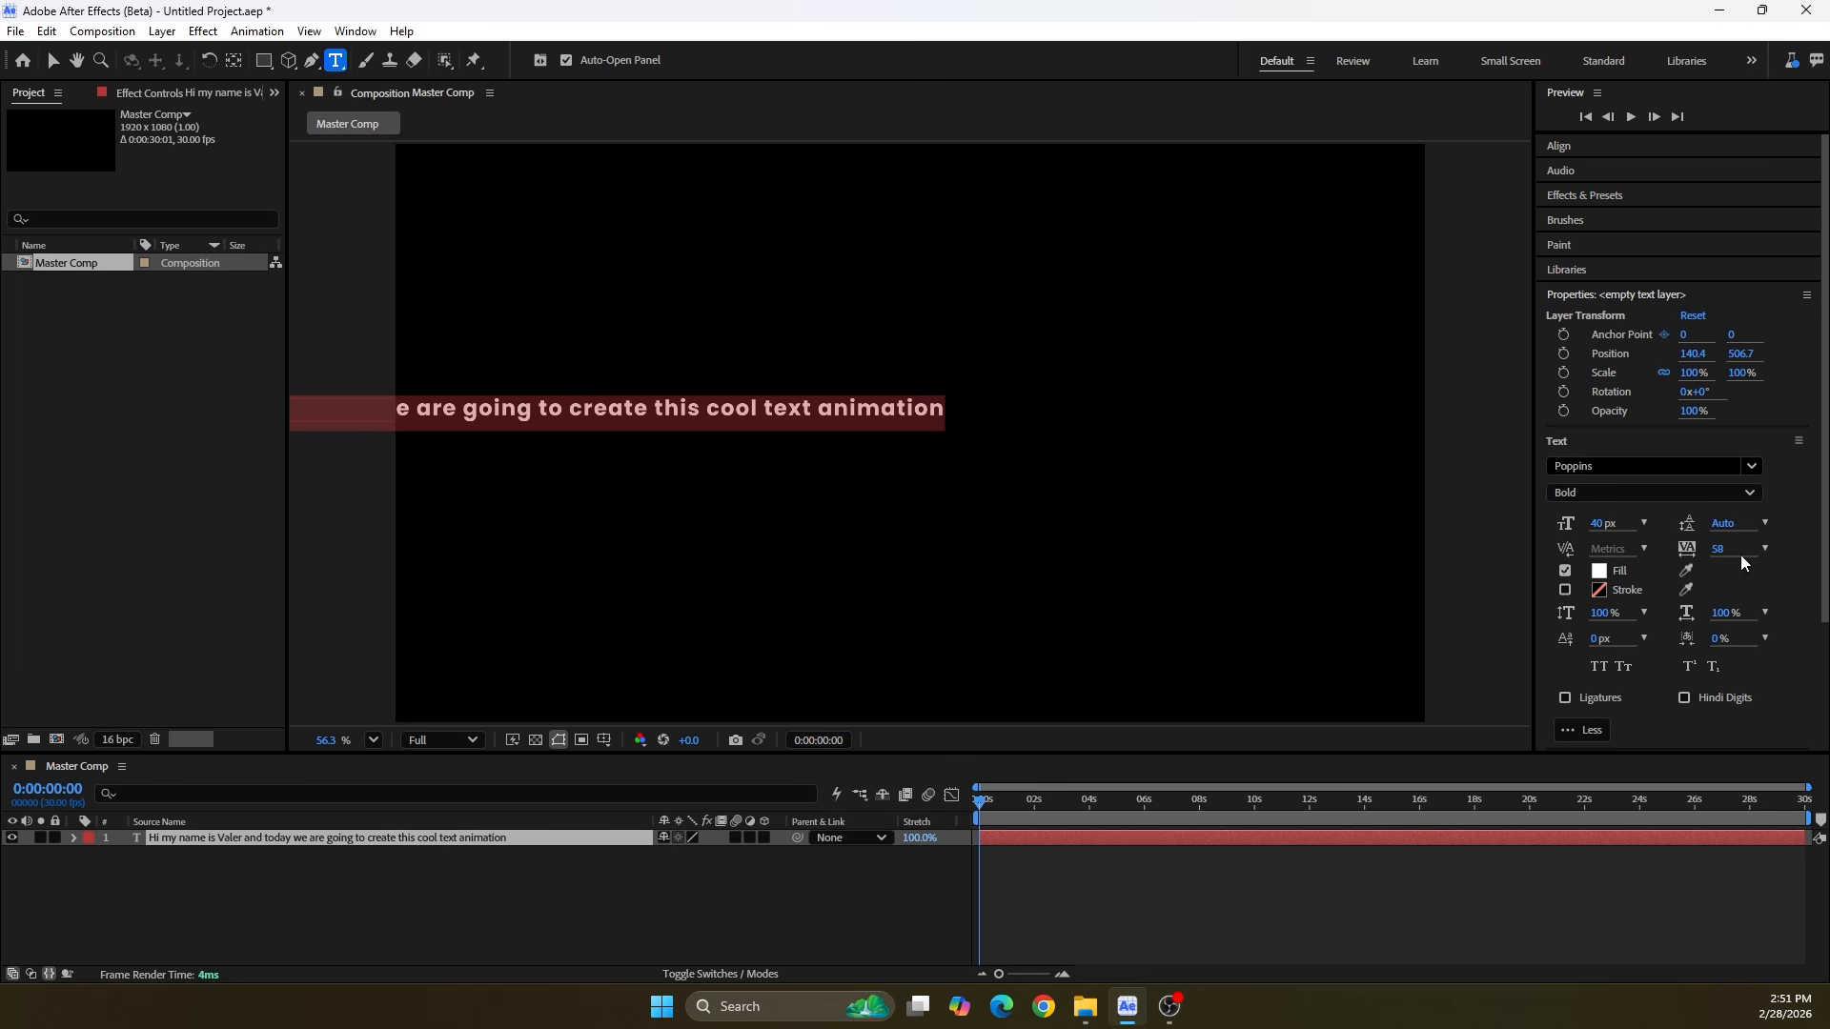
{"action": "left_click_drag", "start_coordinate": [1824, 557], "coordinate": [1827, 686]}
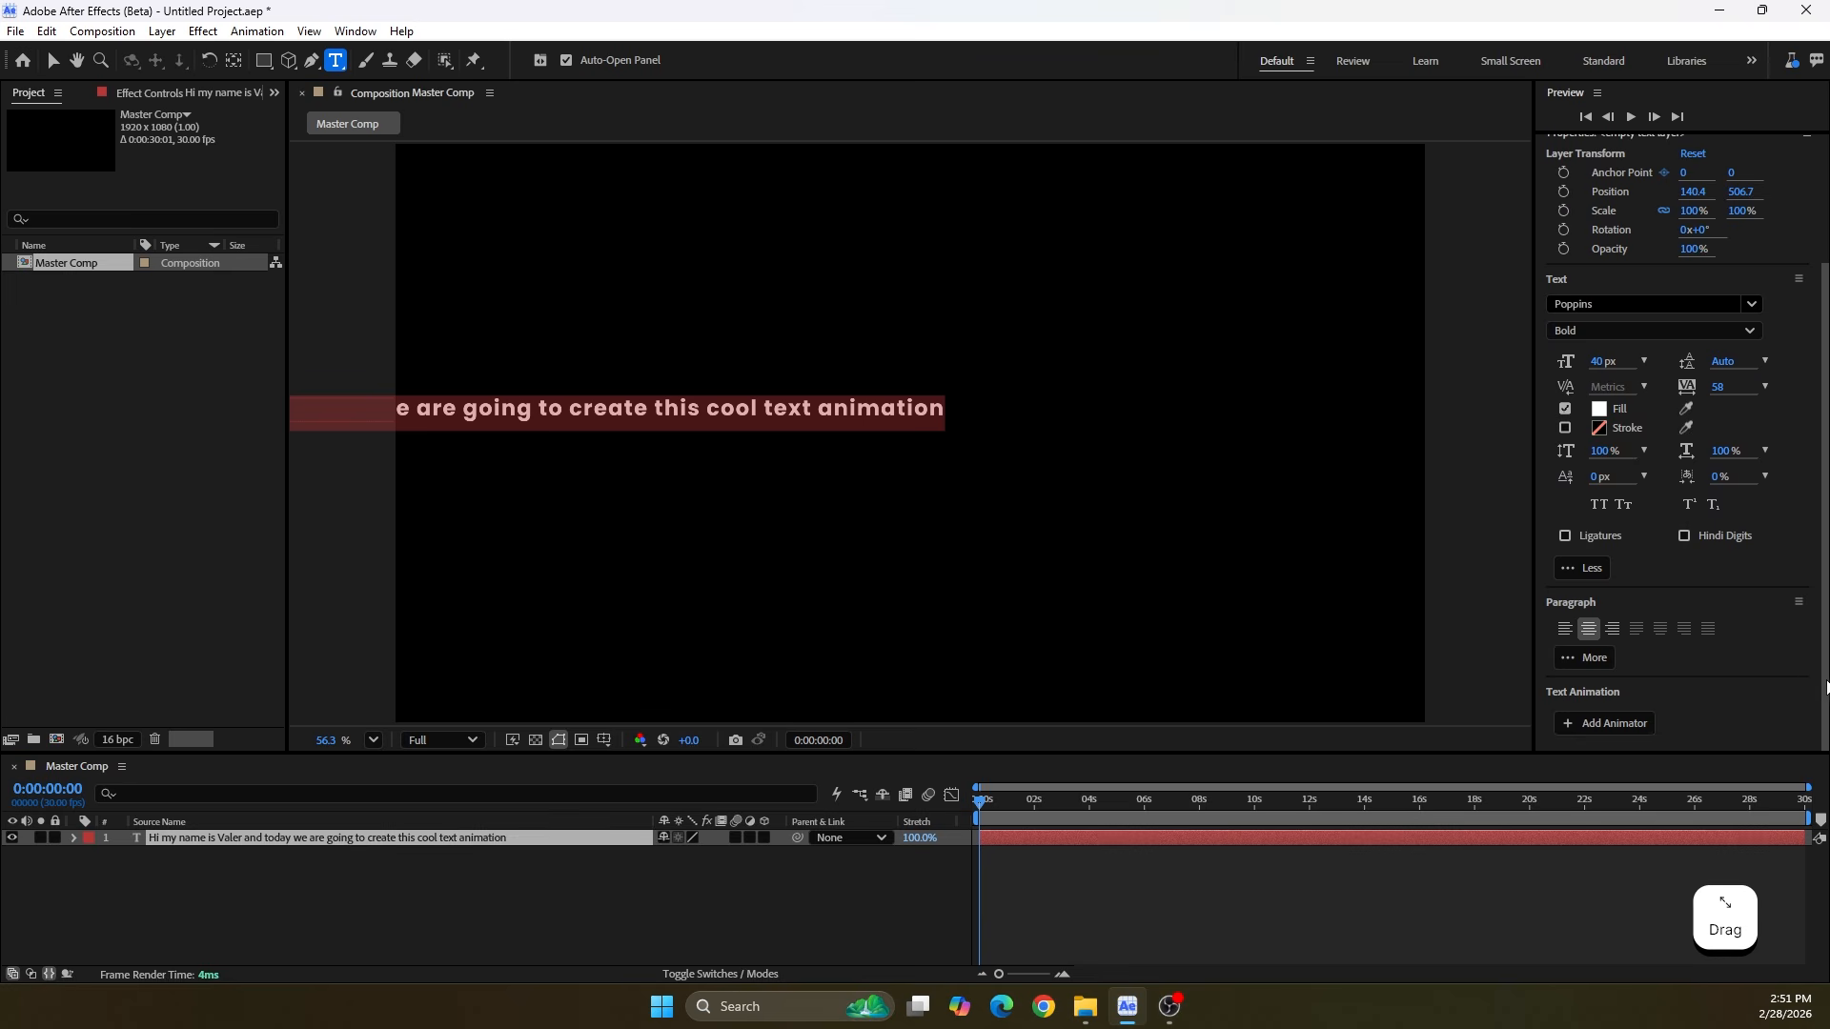
{"action": "left_click", "coordinate": [1594, 635]}
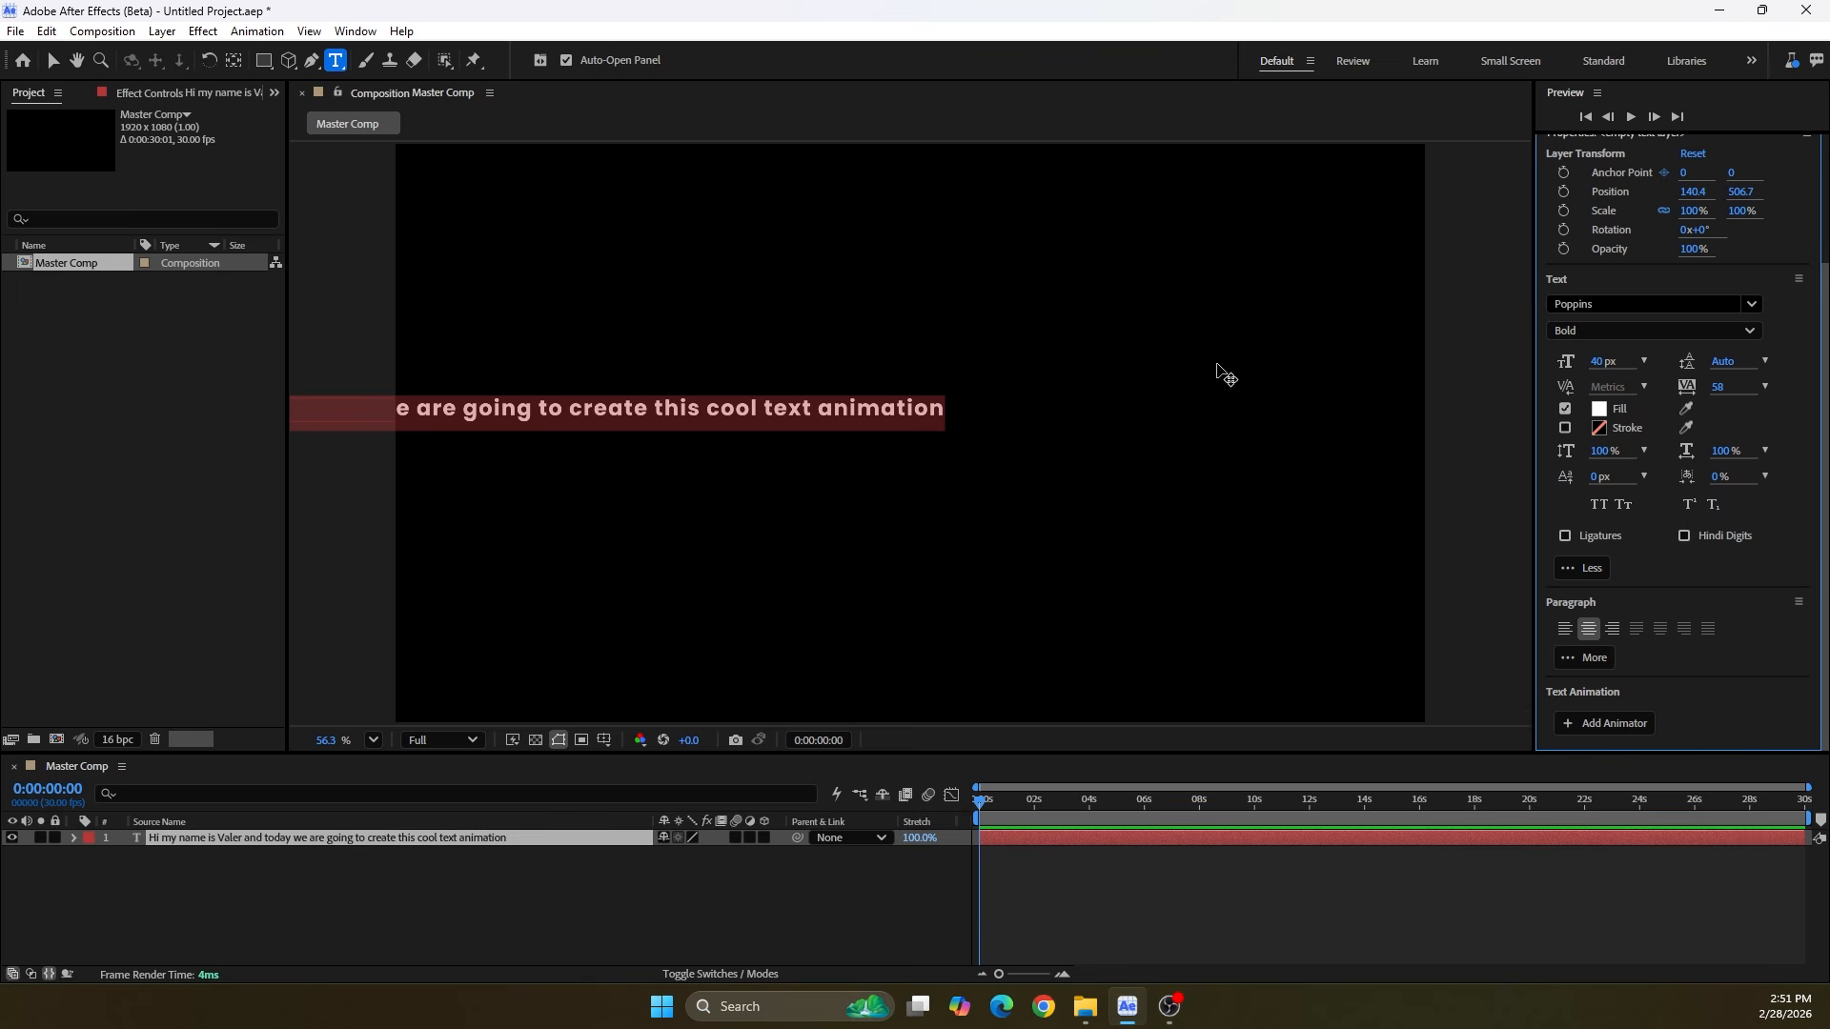
{"action": "left_click_drag", "start_coordinate": [1824, 571], "coordinate": [1795, 410]}
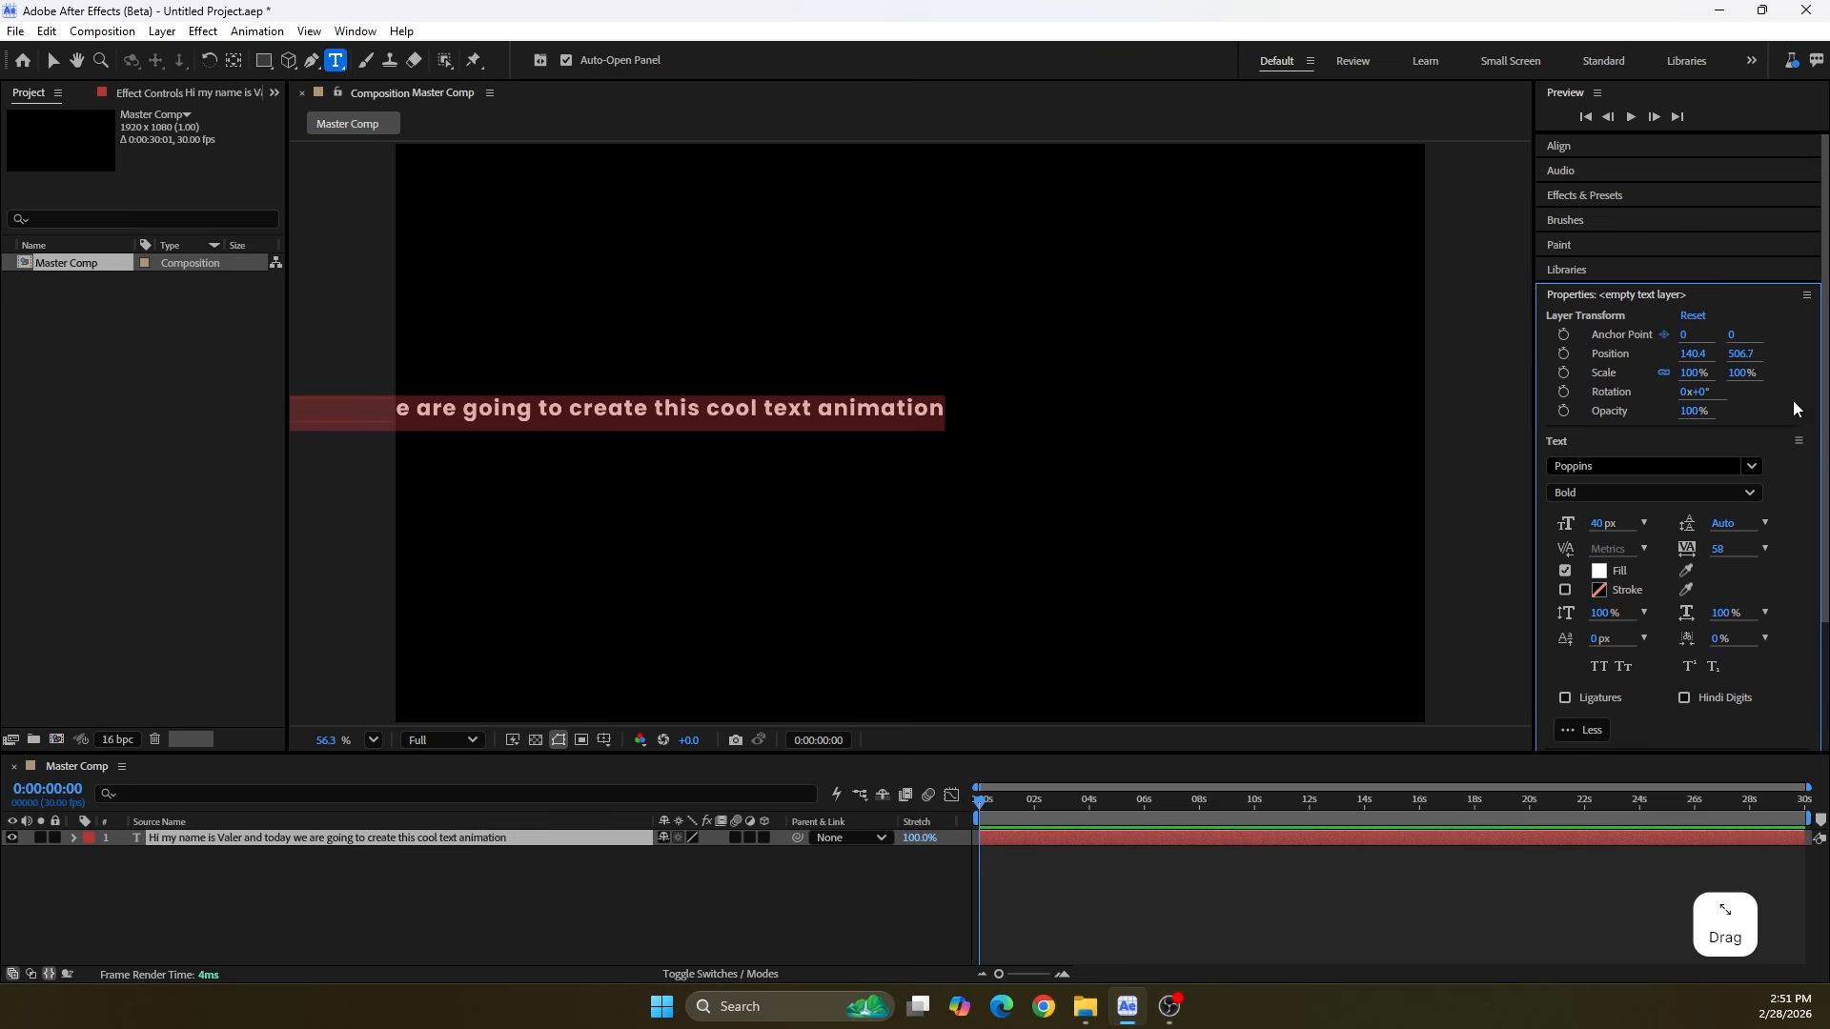
Align the text layer to the horizontal and vertical center of the composition
{"action": "left_click", "coordinate": [1611, 146]}
{"action": "left_click", "coordinate": [1585, 206]}
{"action": "left_click", "coordinate": [1682, 207]}
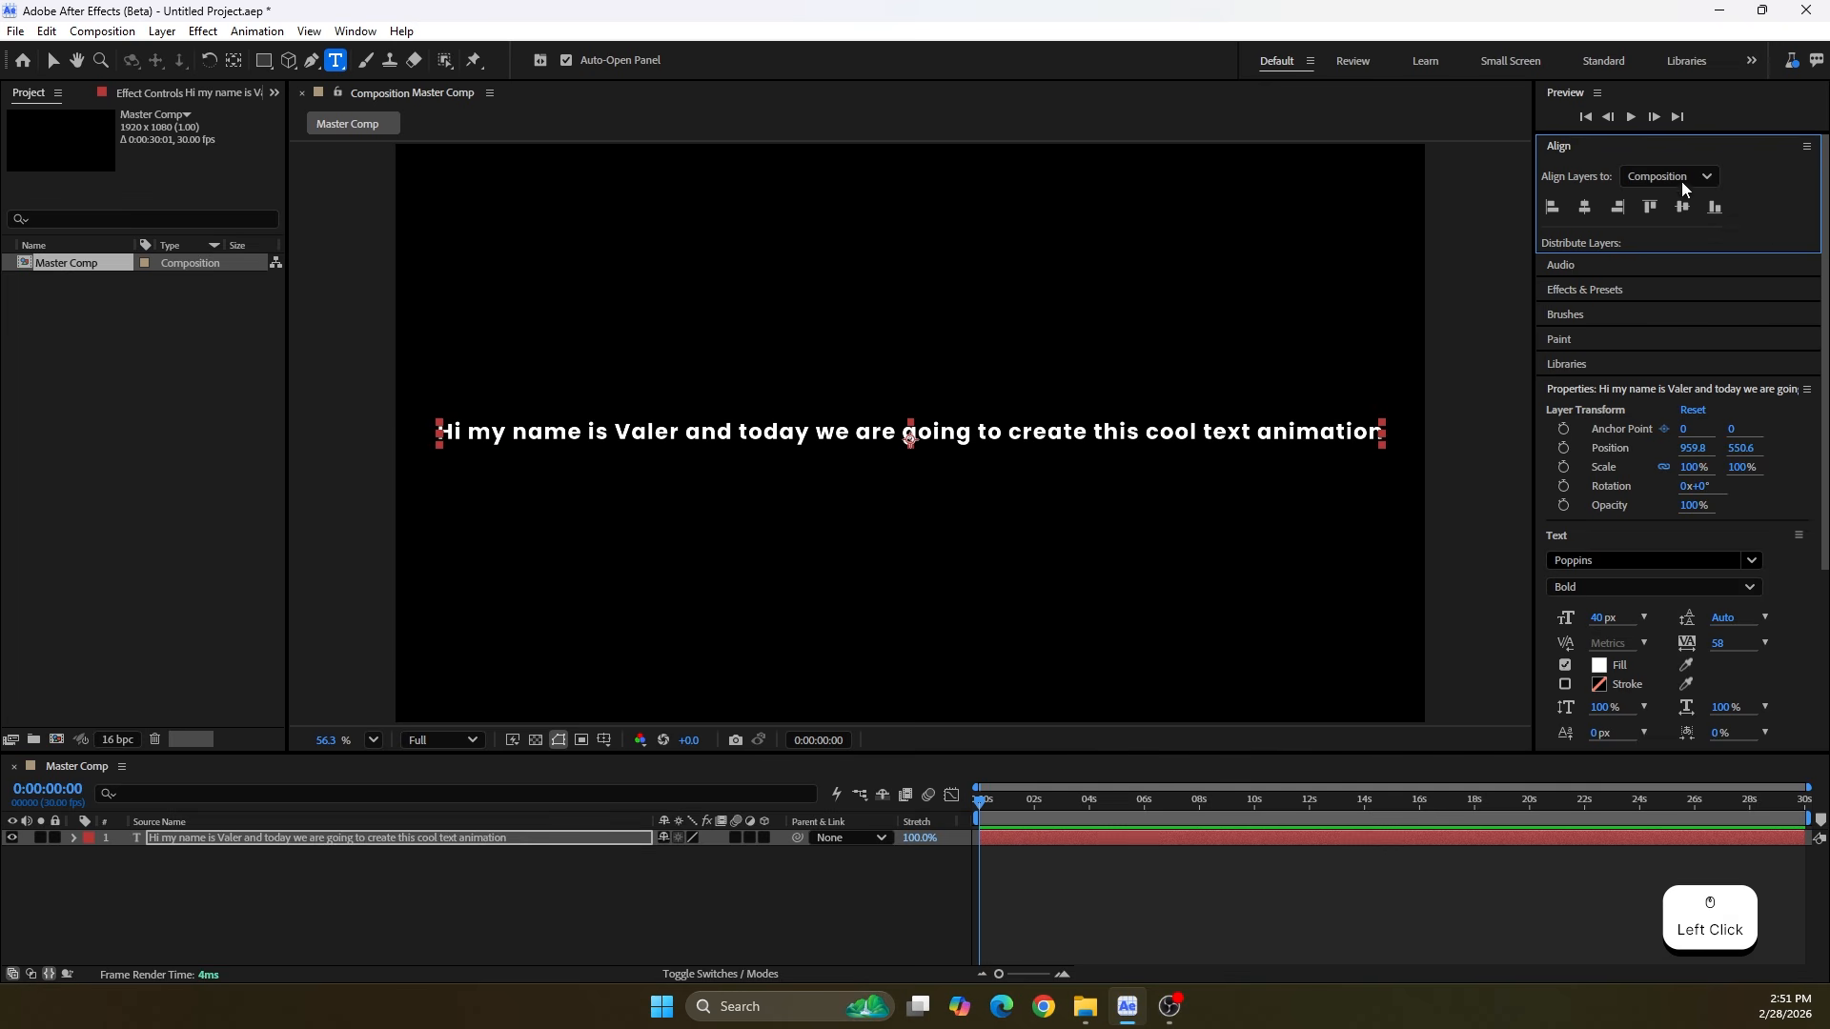
Correct the name in the sentence by adding an "i" at its end, and finish text editing
{"action": "left_click", "coordinate": [686, 432]}
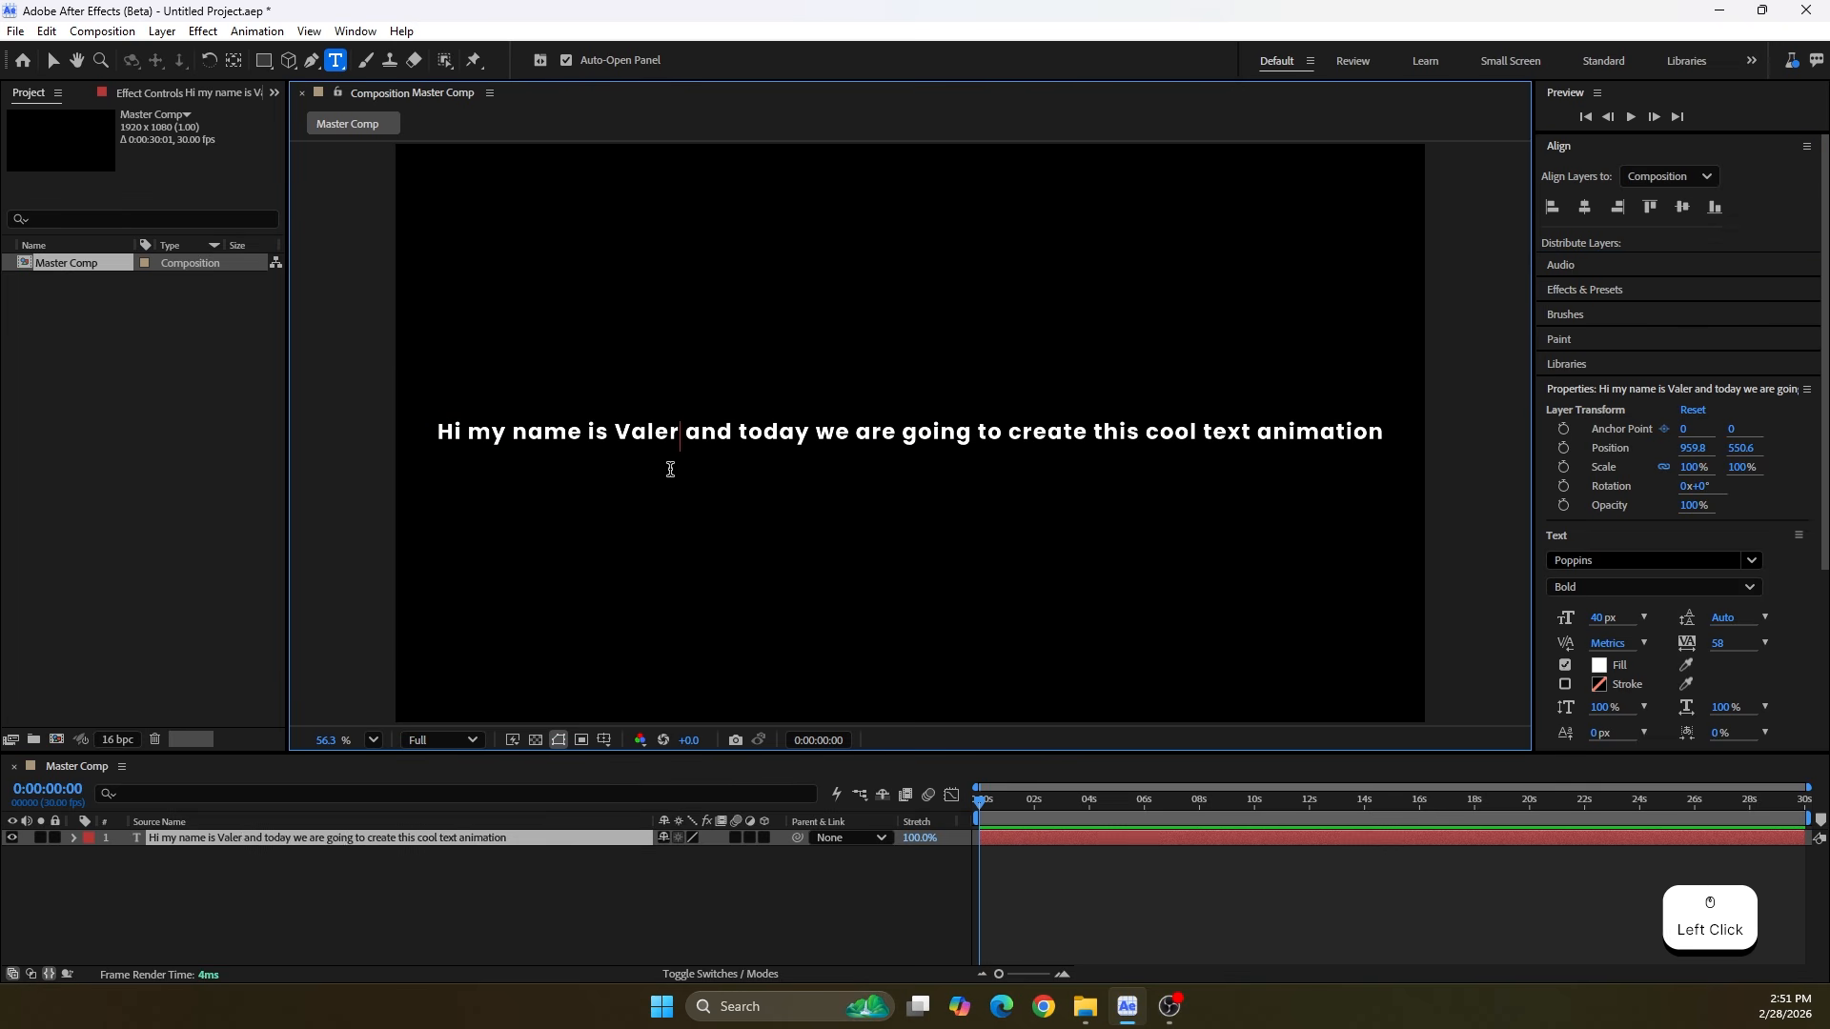
{"action": "type", "text": "i"}
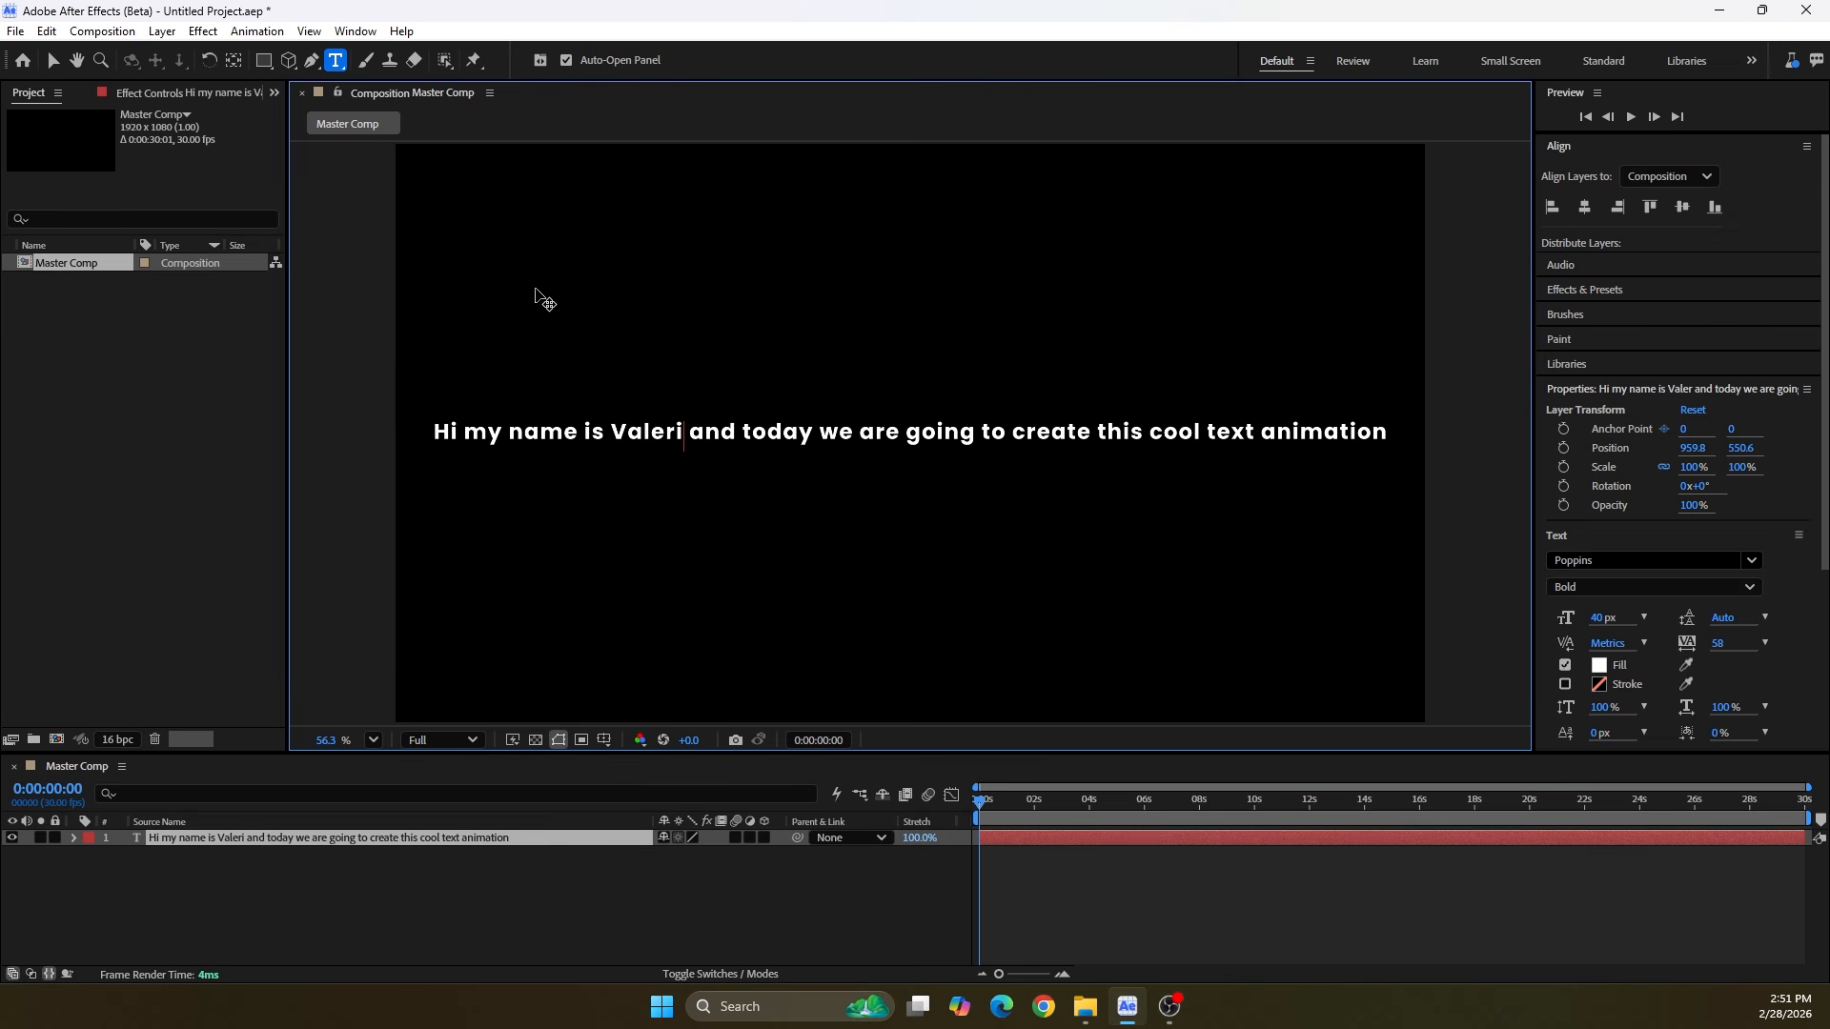
{"action": "left_click", "coordinate": [52, 60]}
Draw a perfectly circular ellipse mask on the text layer around the middle of the sentence
{"action": "left_click", "coordinate": [261, 63]}
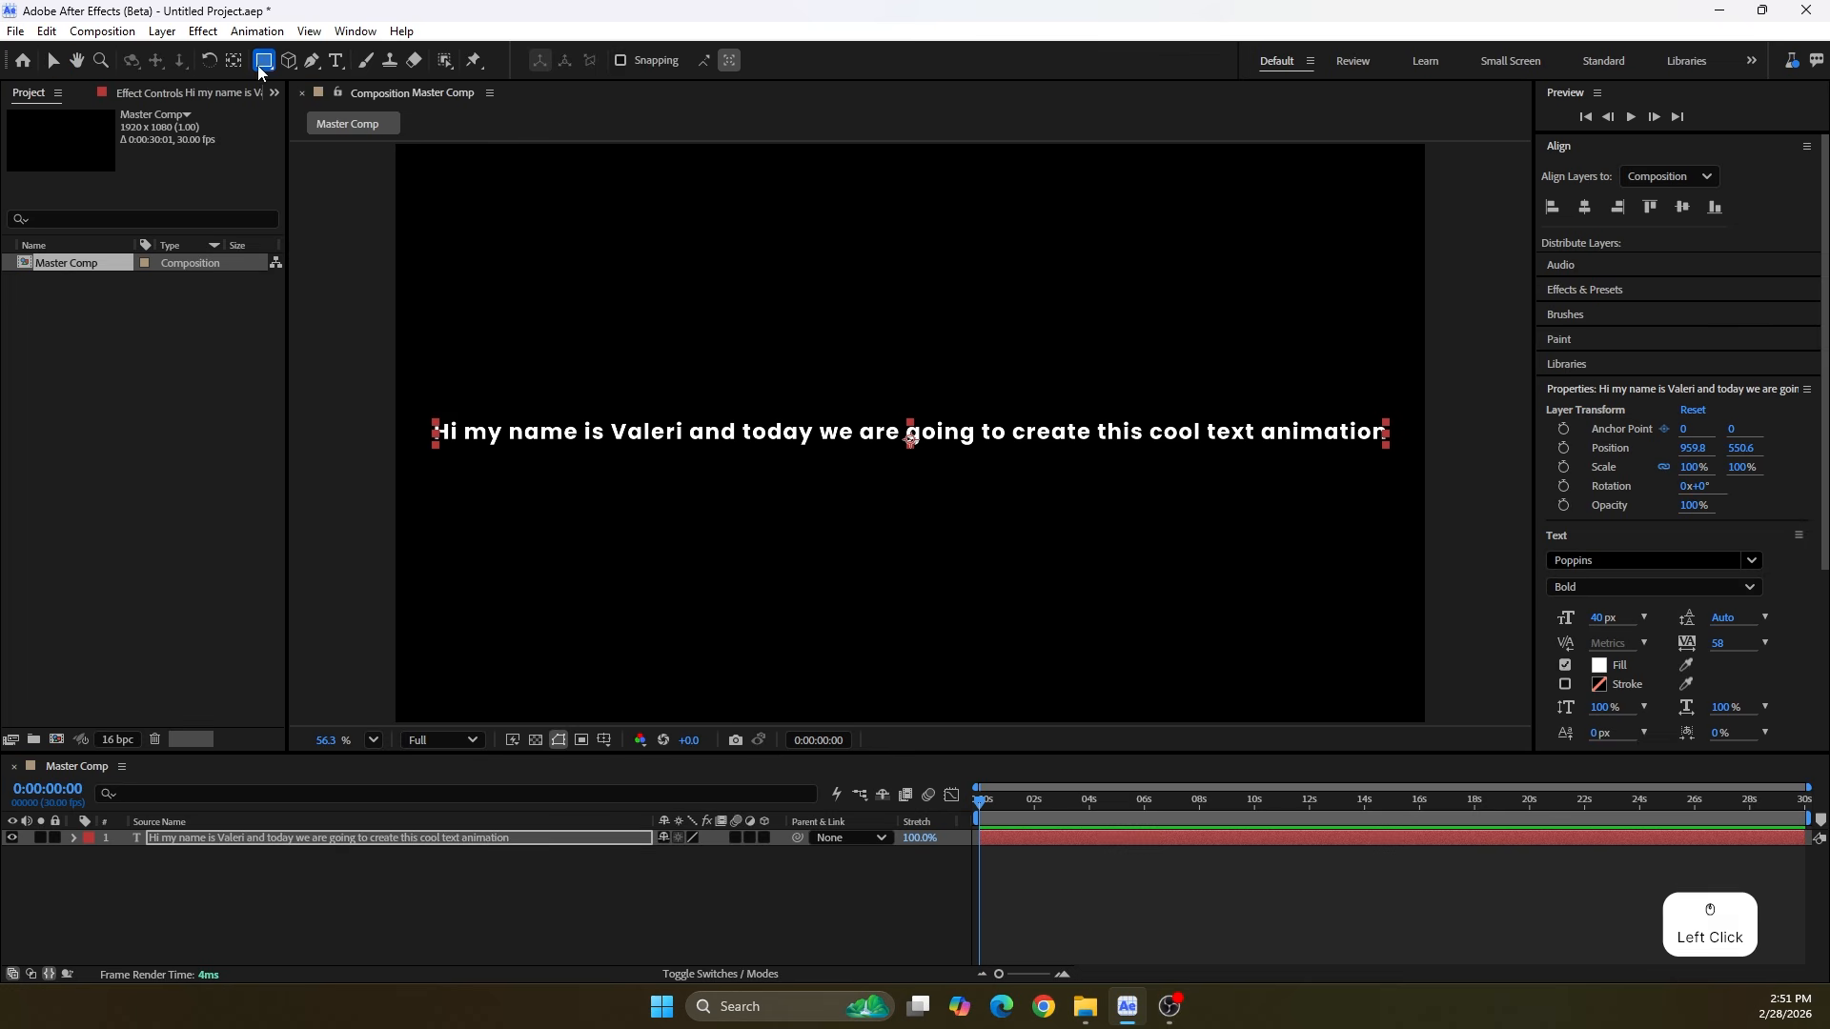
{"action": "left_click_drag", "start_coordinate": [261, 69], "coordinate": [315, 103]}
{"action": "left_click", "coordinate": [181, 838]}
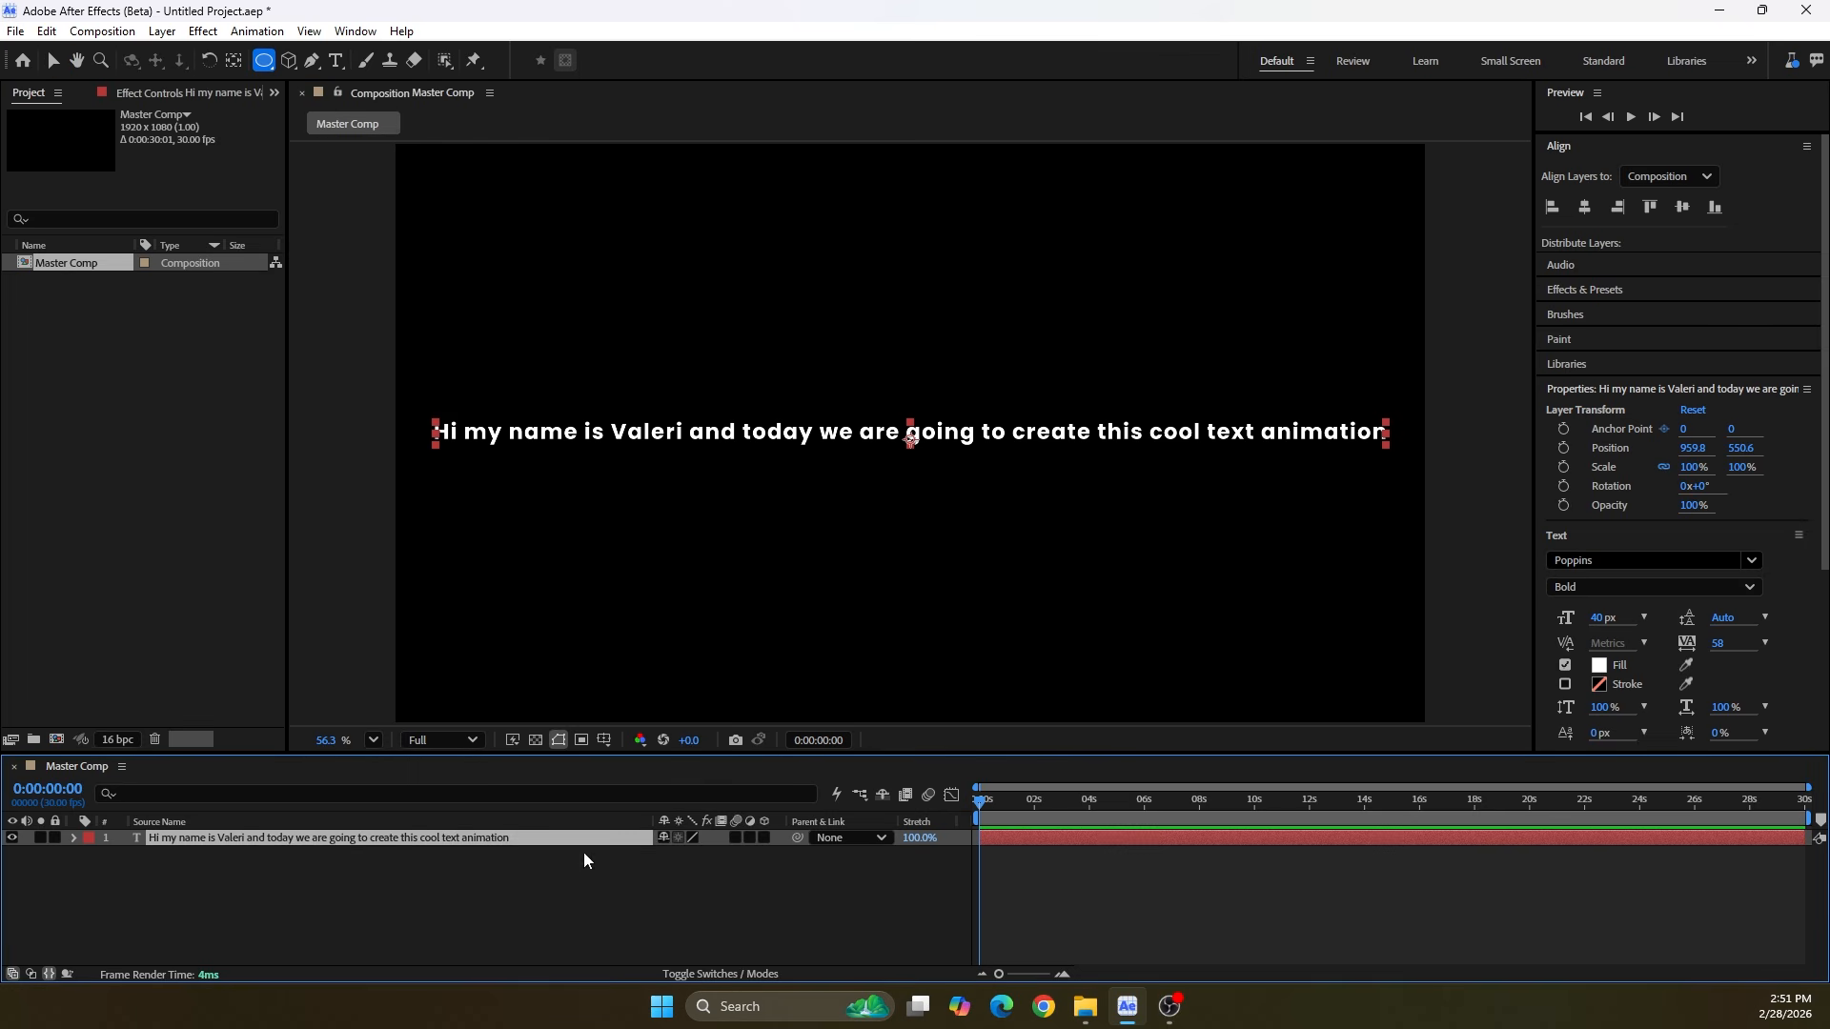
{"action": "left_click_drag", "start_coordinate": [656, 821], "coordinate": [250, 821]}
{"action": "left_click", "coordinate": [774, 284], "text": "shift"}
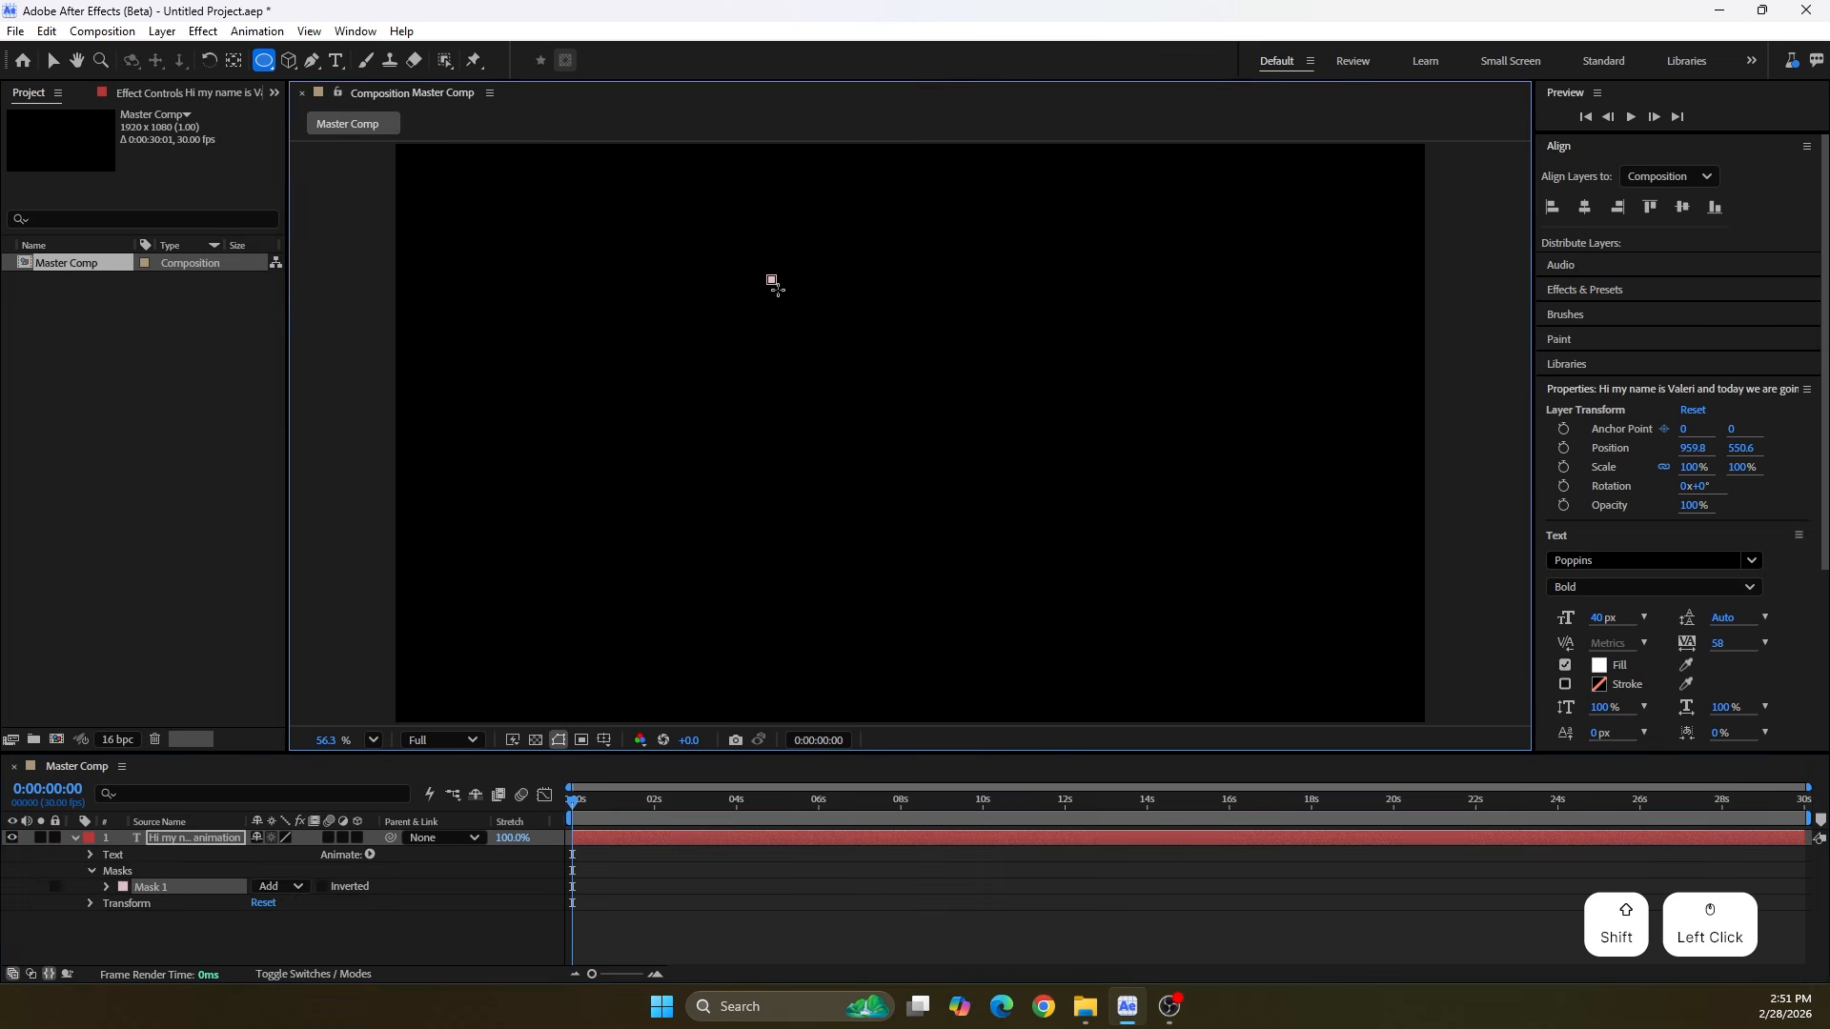
{"action": "left_click_drag", "start_coordinate": [774, 284], "coordinate": [1092, 602]}
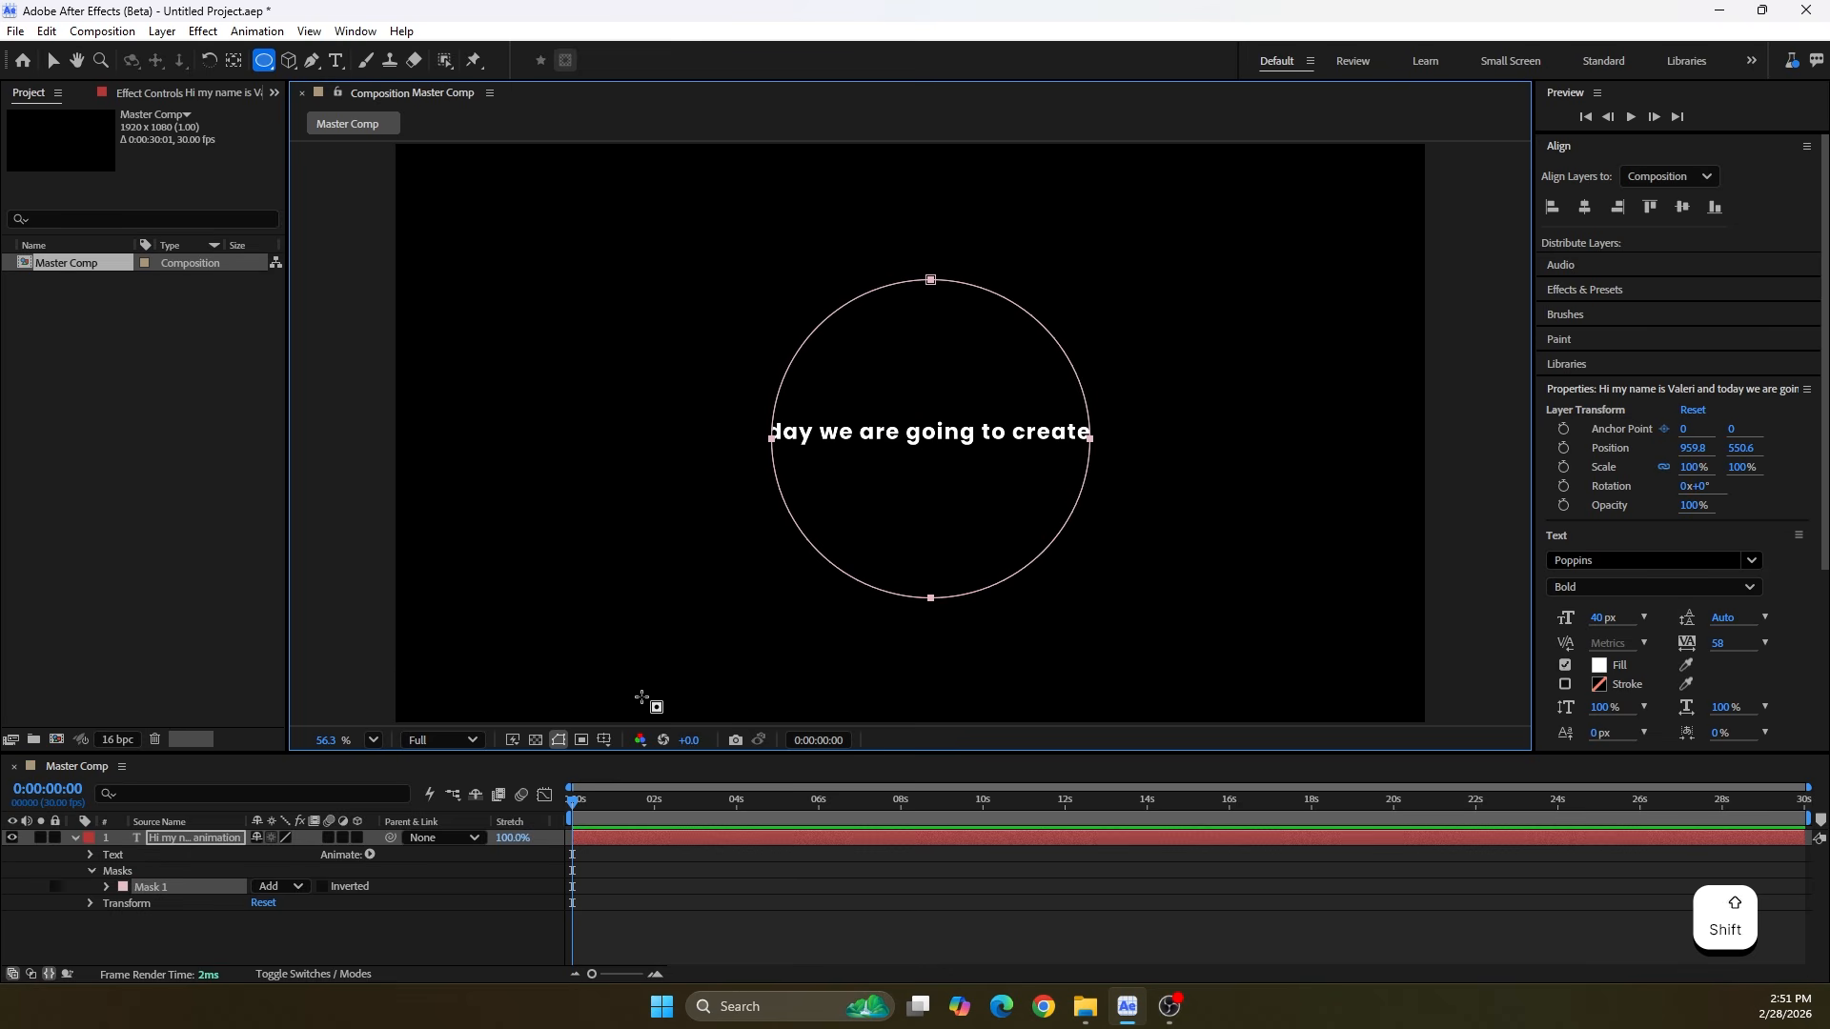
Show the title/action safe guides and move the circular mask so it is centered in the composition
{"action": "left_click", "coordinate": [604, 740]}
{"action": "left_click", "coordinate": [633, 760]}
{"action": "scroll", "coordinate": [887, 506], "scroll_direction": "up", "scroll_amount": 4}
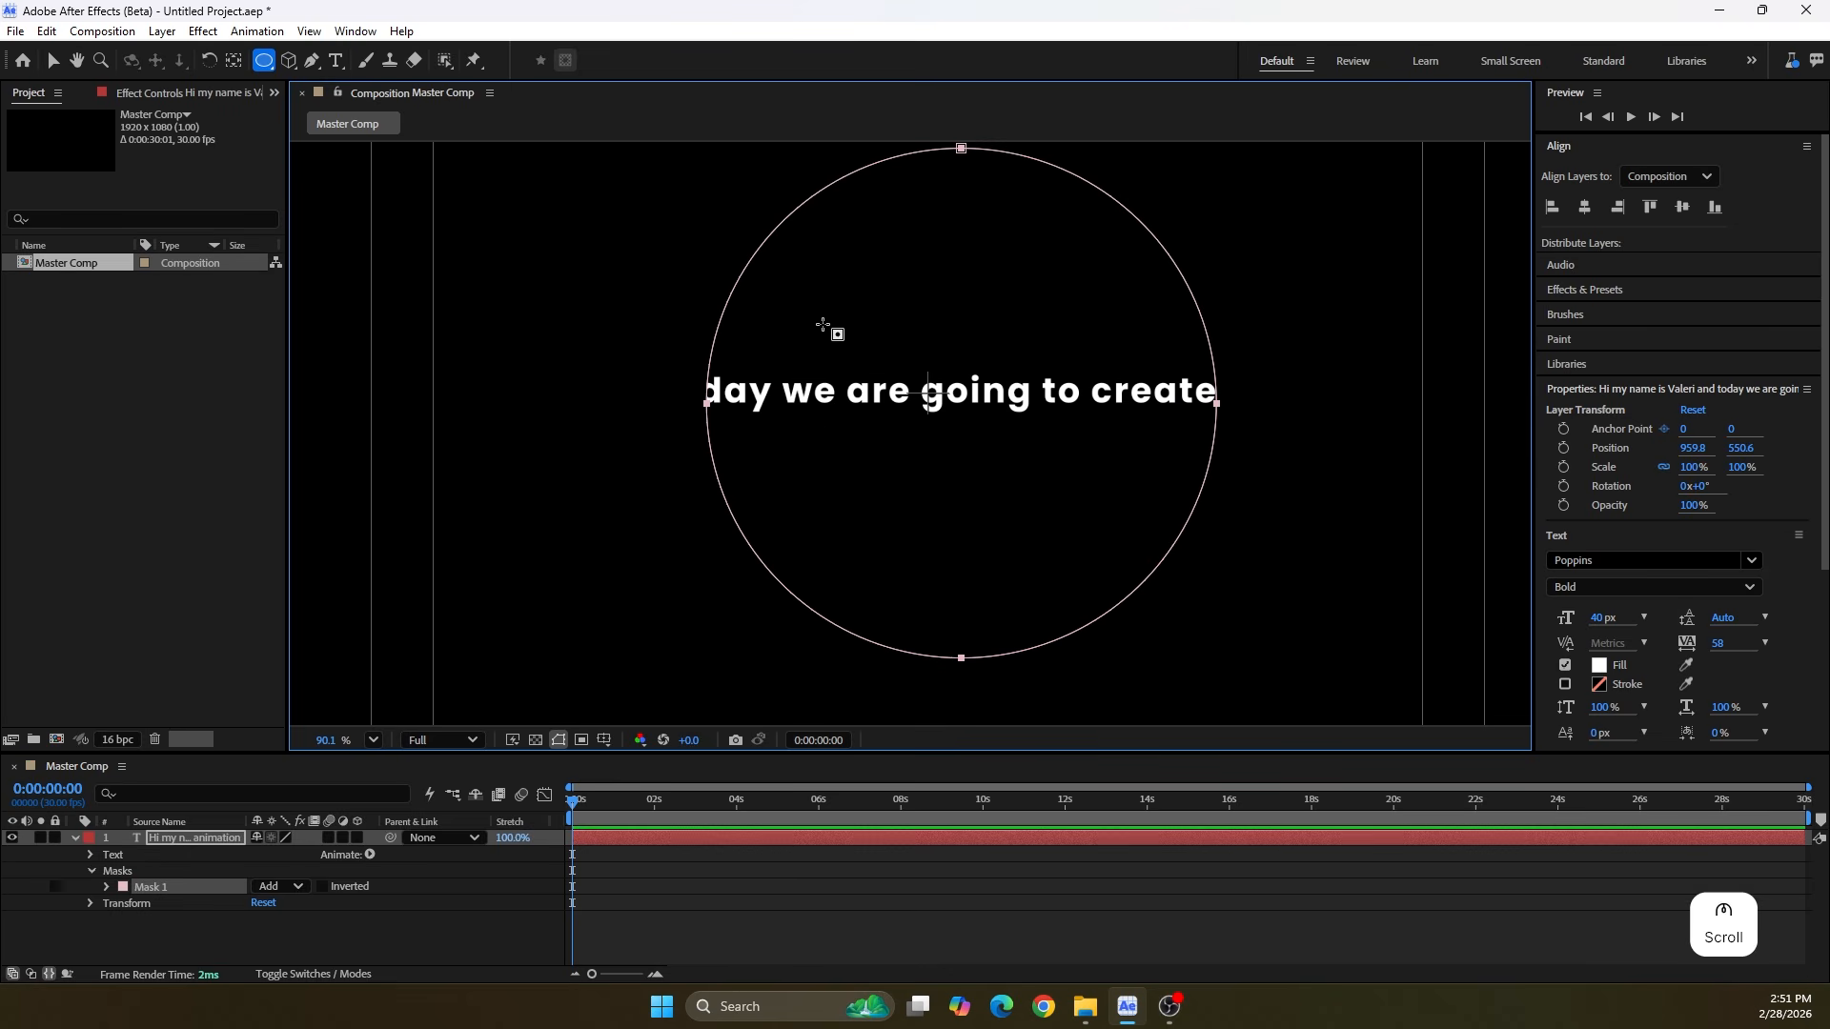
{"action": "left_click", "coordinate": [51, 60]}
{"action": "double_click", "coordinate": [717, 478]}
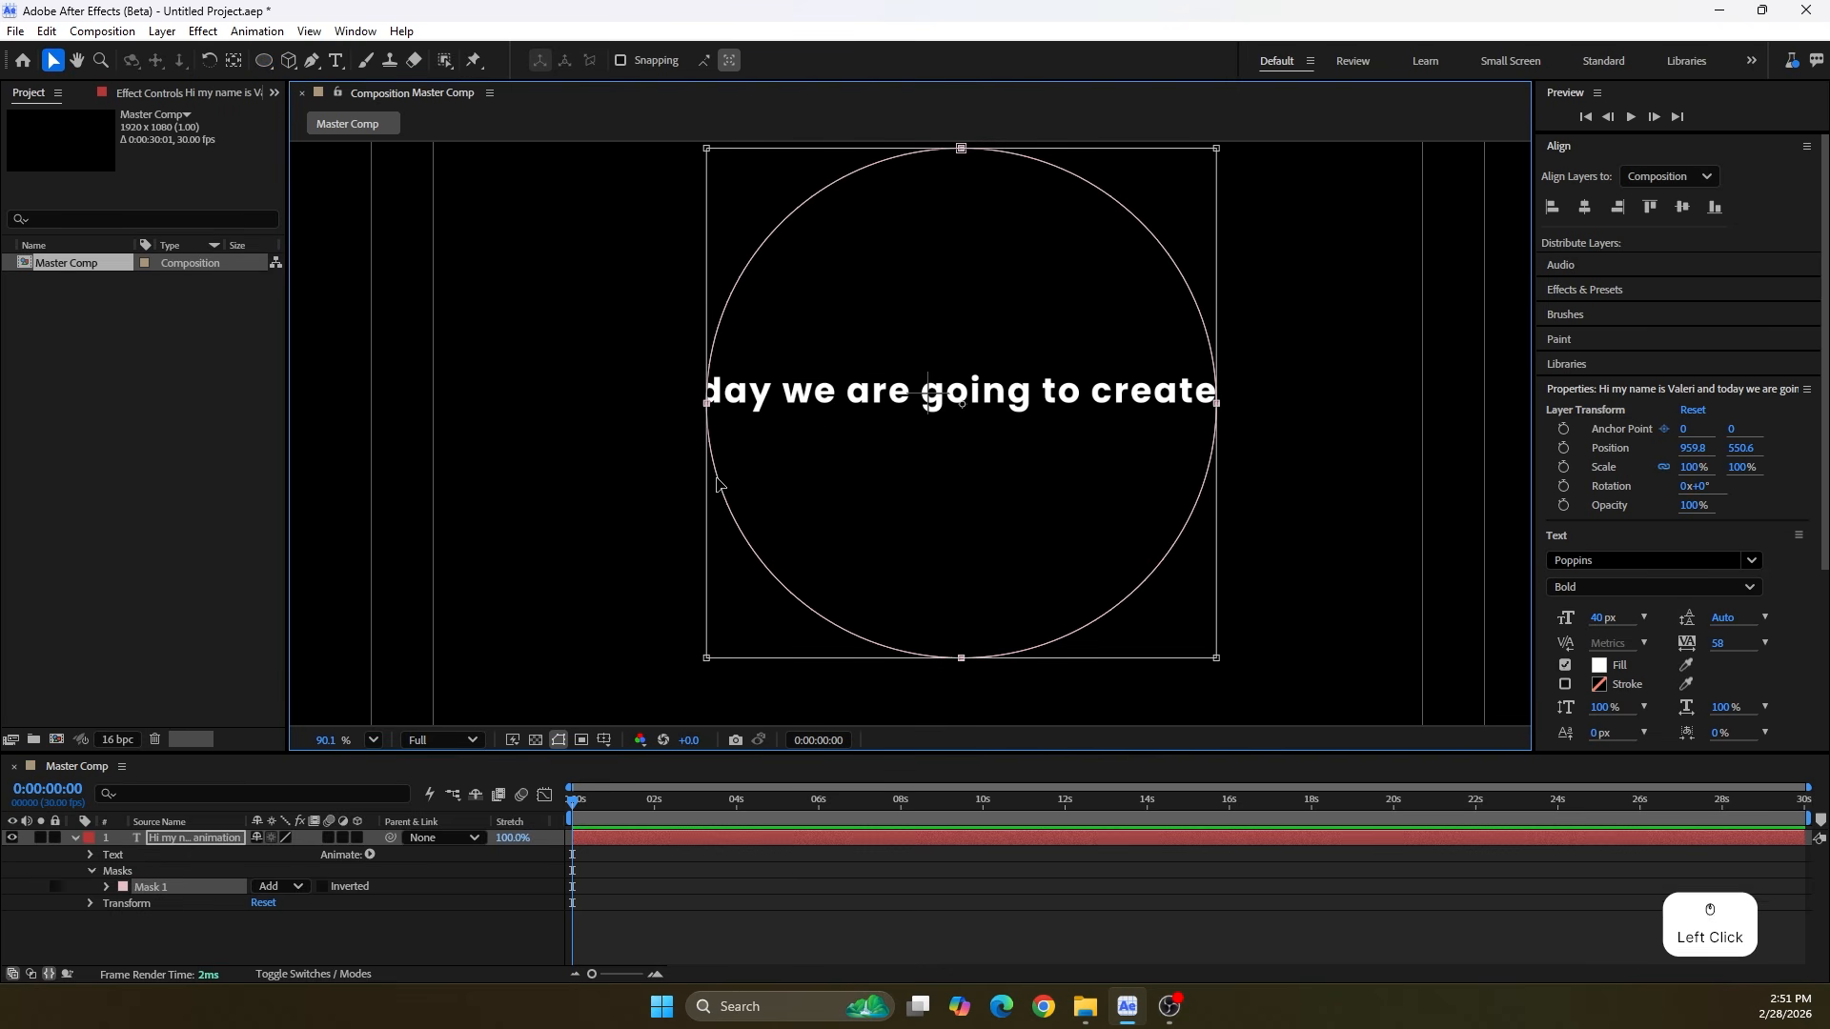
{"action": "left_click_drag", "start_coordinate": [950, 507], "coordinate": [930, 476]}
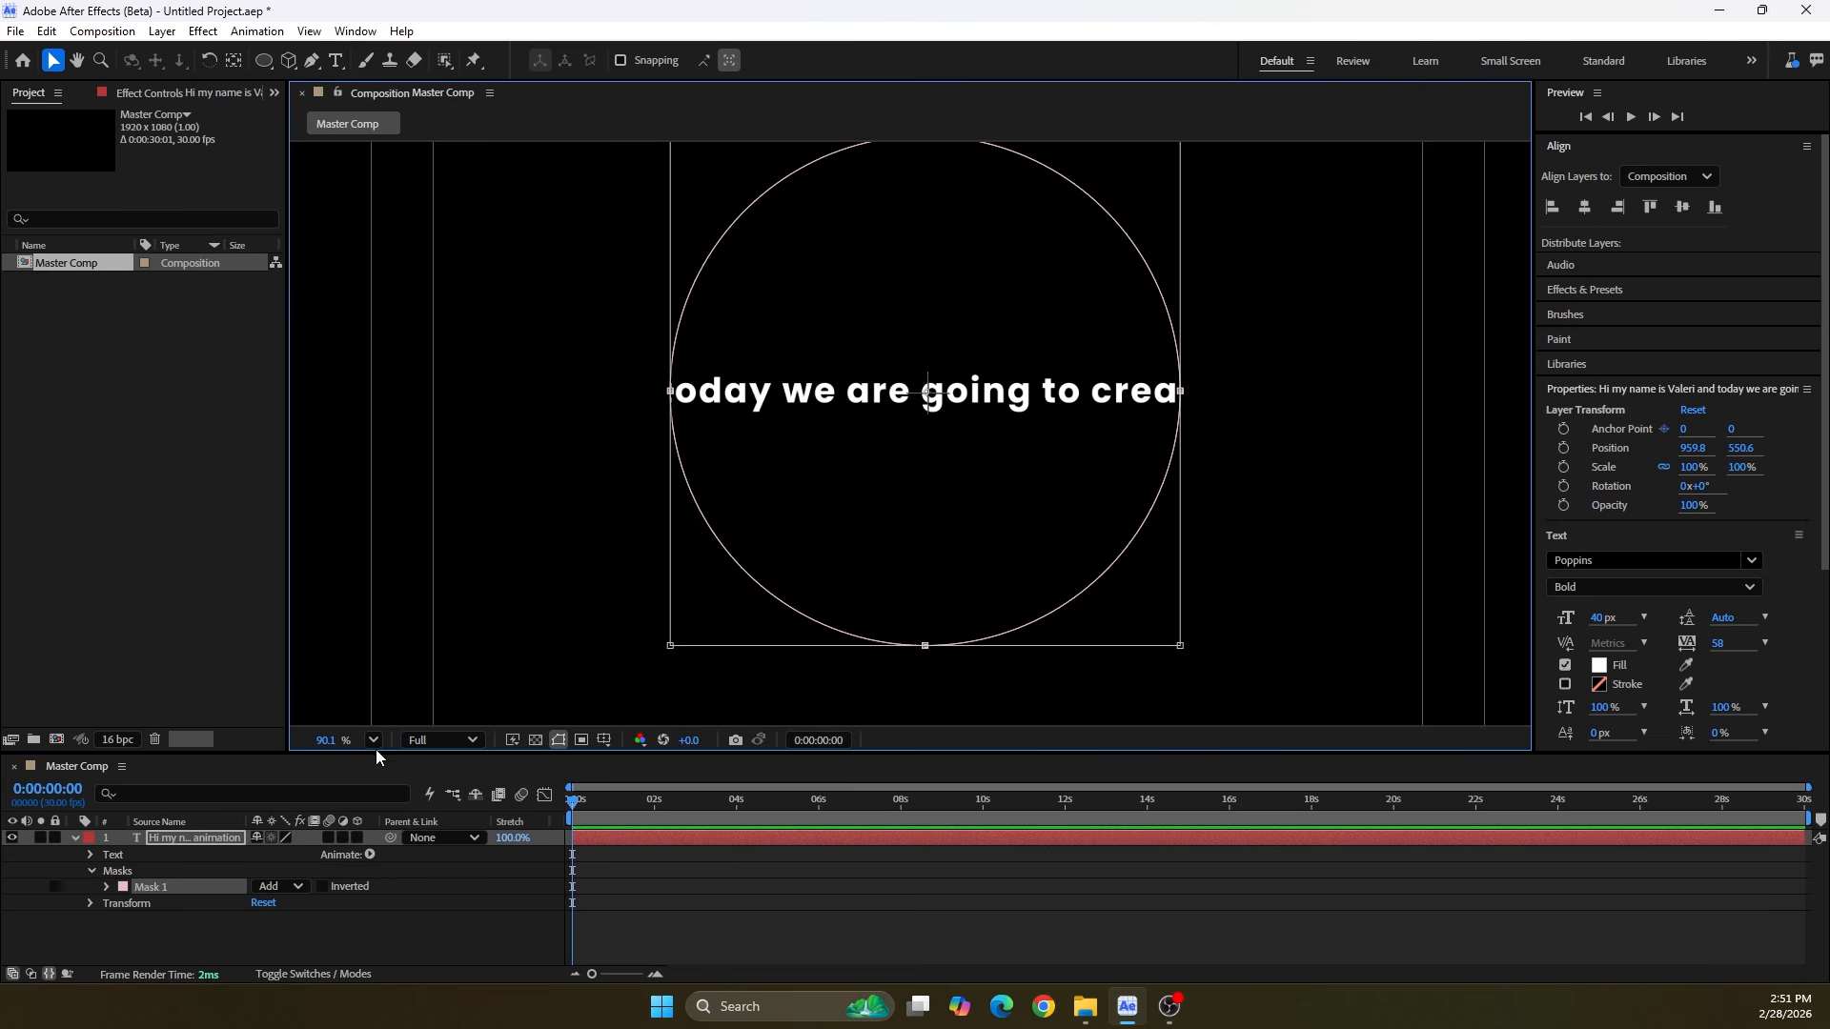
{"action": "left_click", "coordinate": [374, 742]}
{"action": "left_click", "coordinate": [389, 359]}
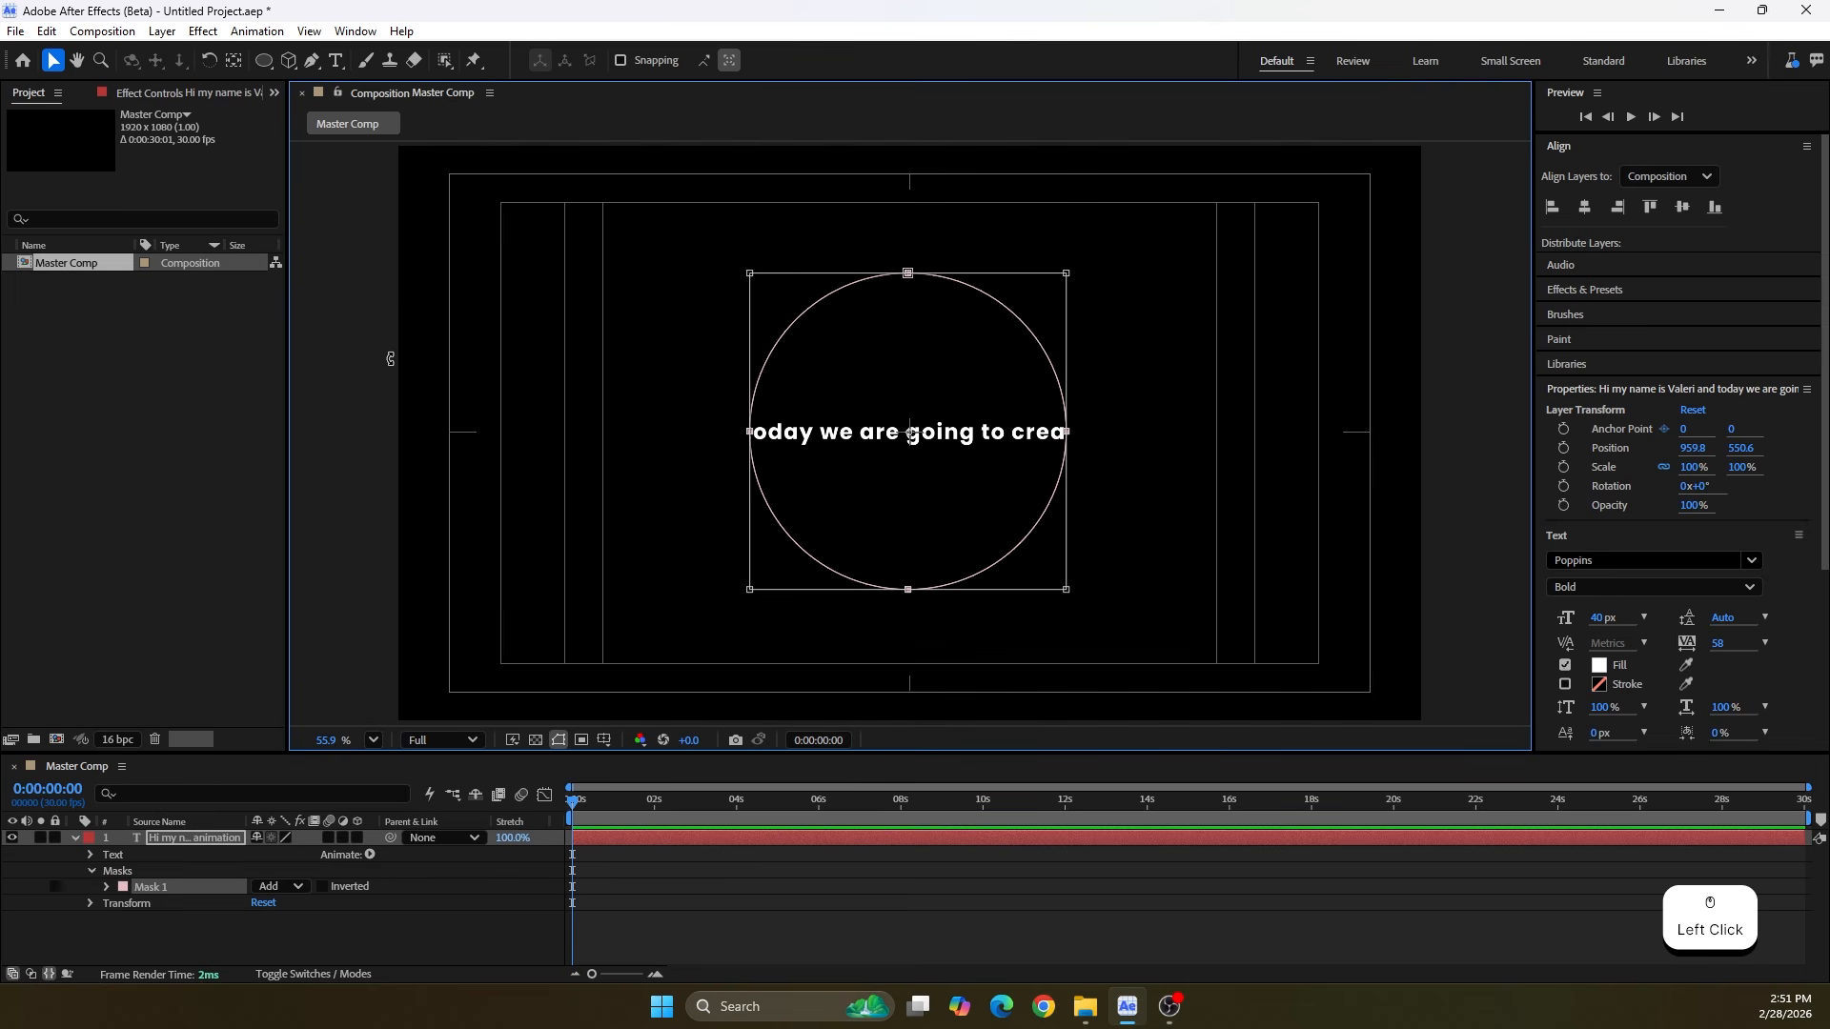
Make the text follow the circle by setting the Path in its Path Options to Mask 1
{"action": "left_click", "coordinate": [90, 855]}
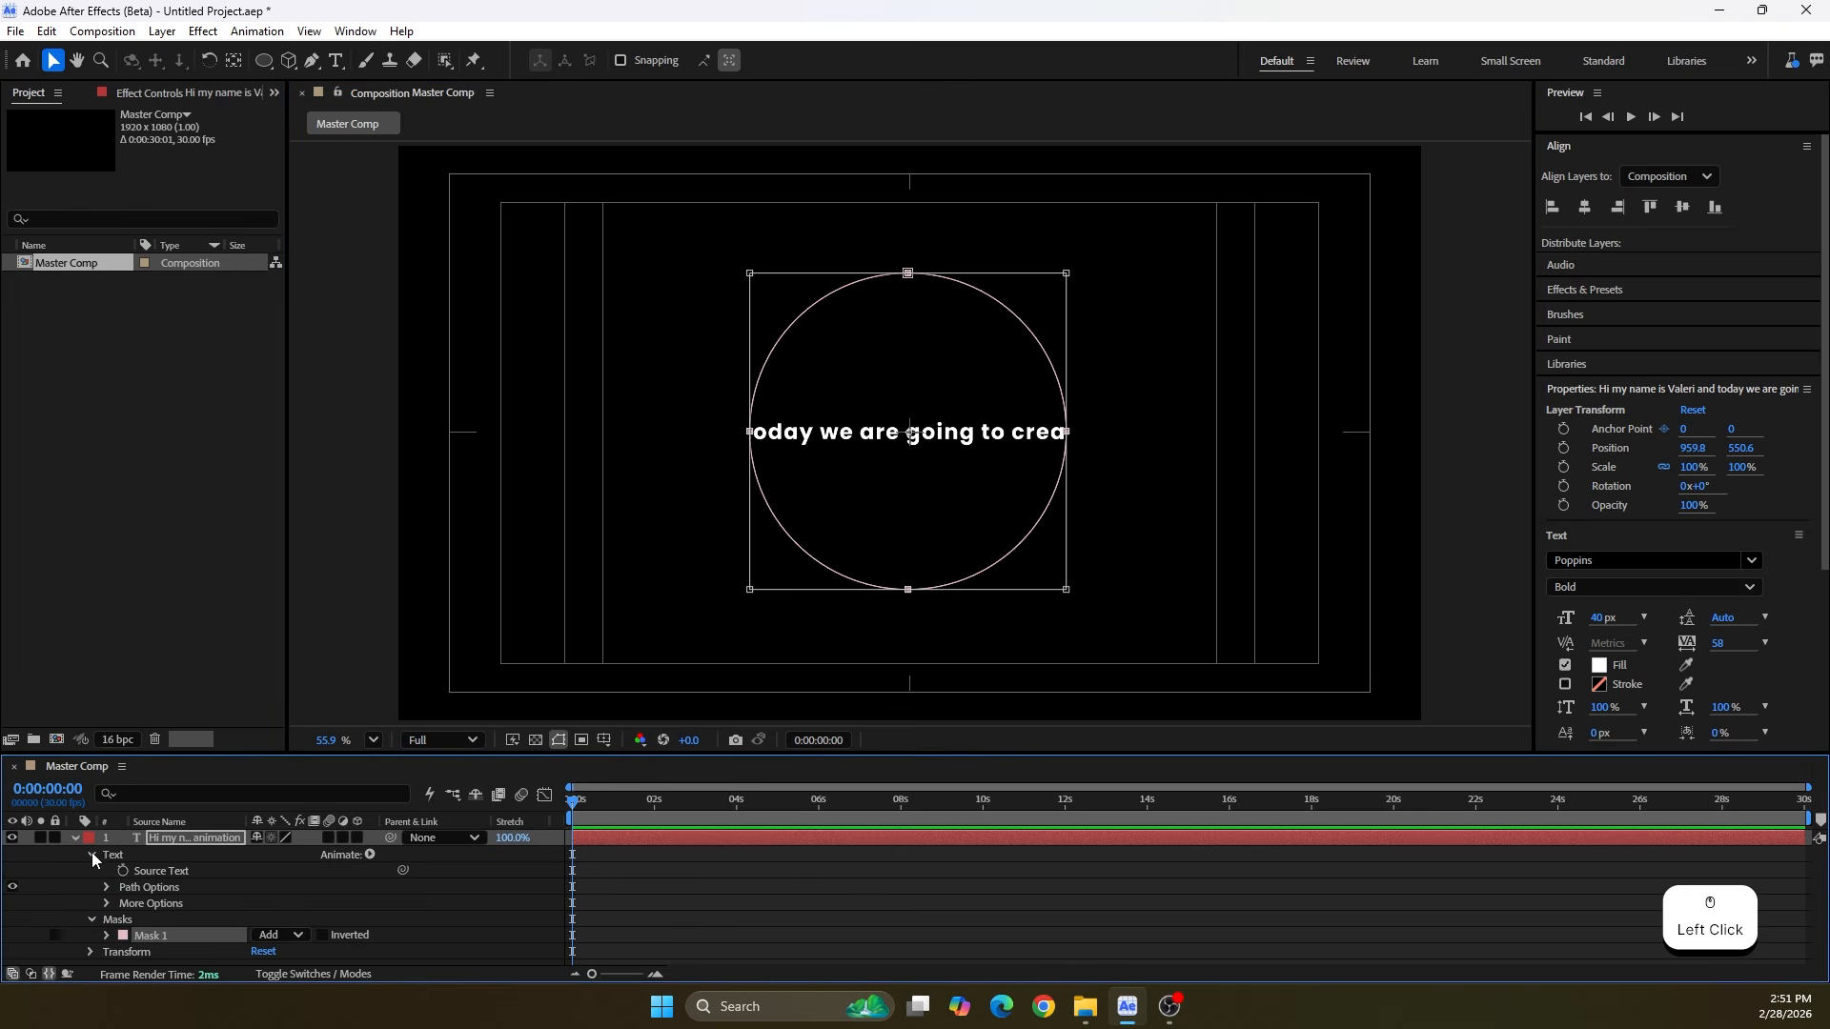
{"action": "left_click", "coordinate": [107, 886]}
{"action": "left_click", "coordinate": [273, 904]}
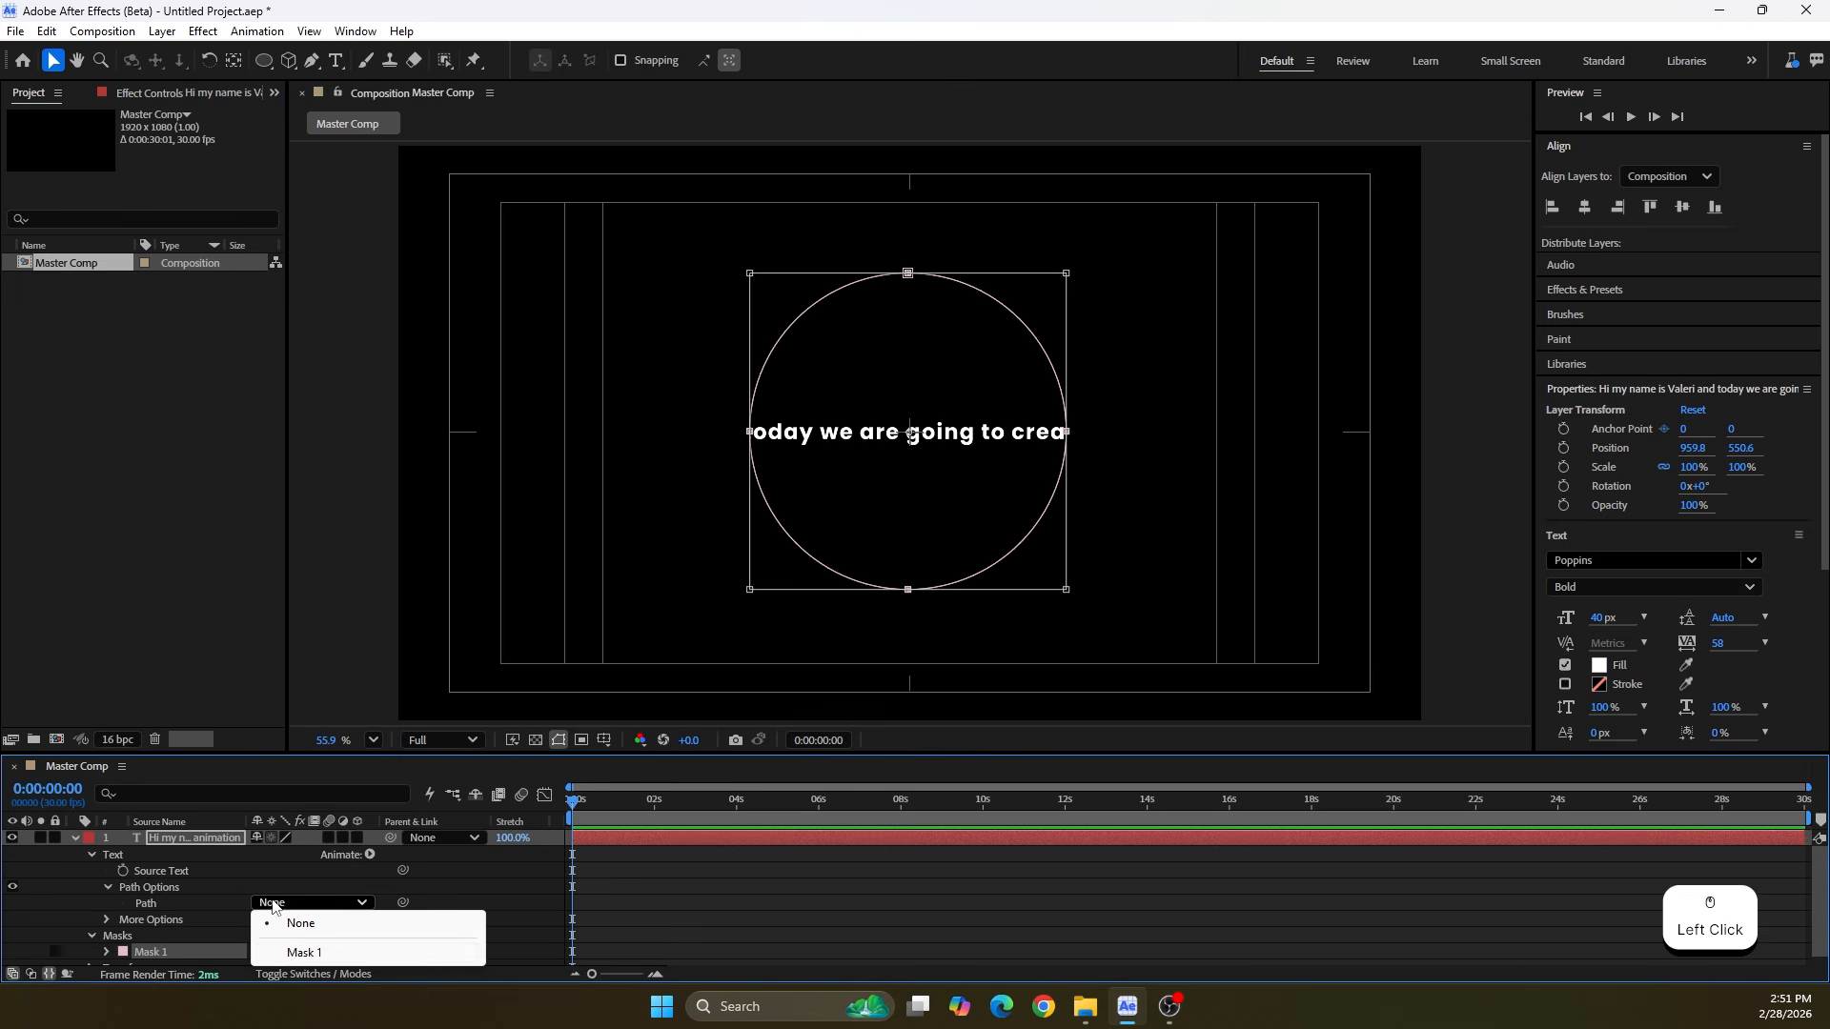
{"action": "left_click", "coordinate": [285, 950]}
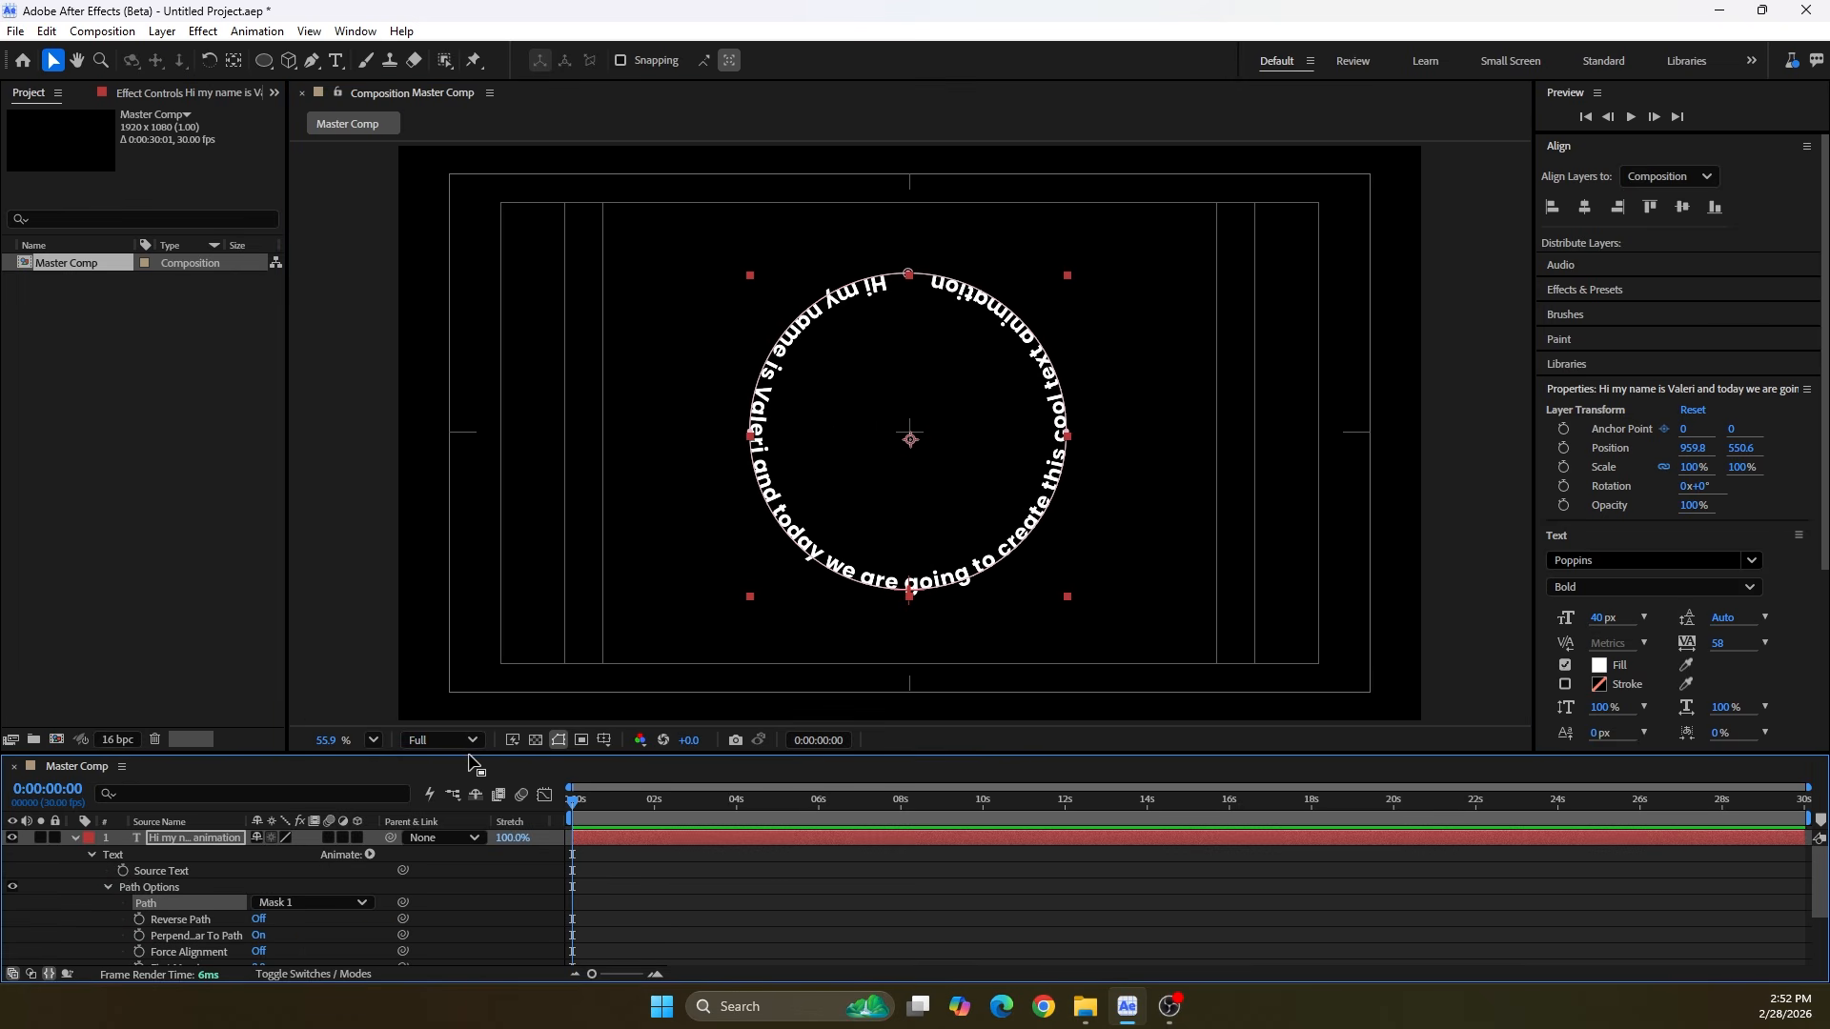
Try Reverse Path on the circular text and switch it back off
{"action": "left_click_drag", "start_coordinate": [470, 753], "coordinate": [441, 656]}
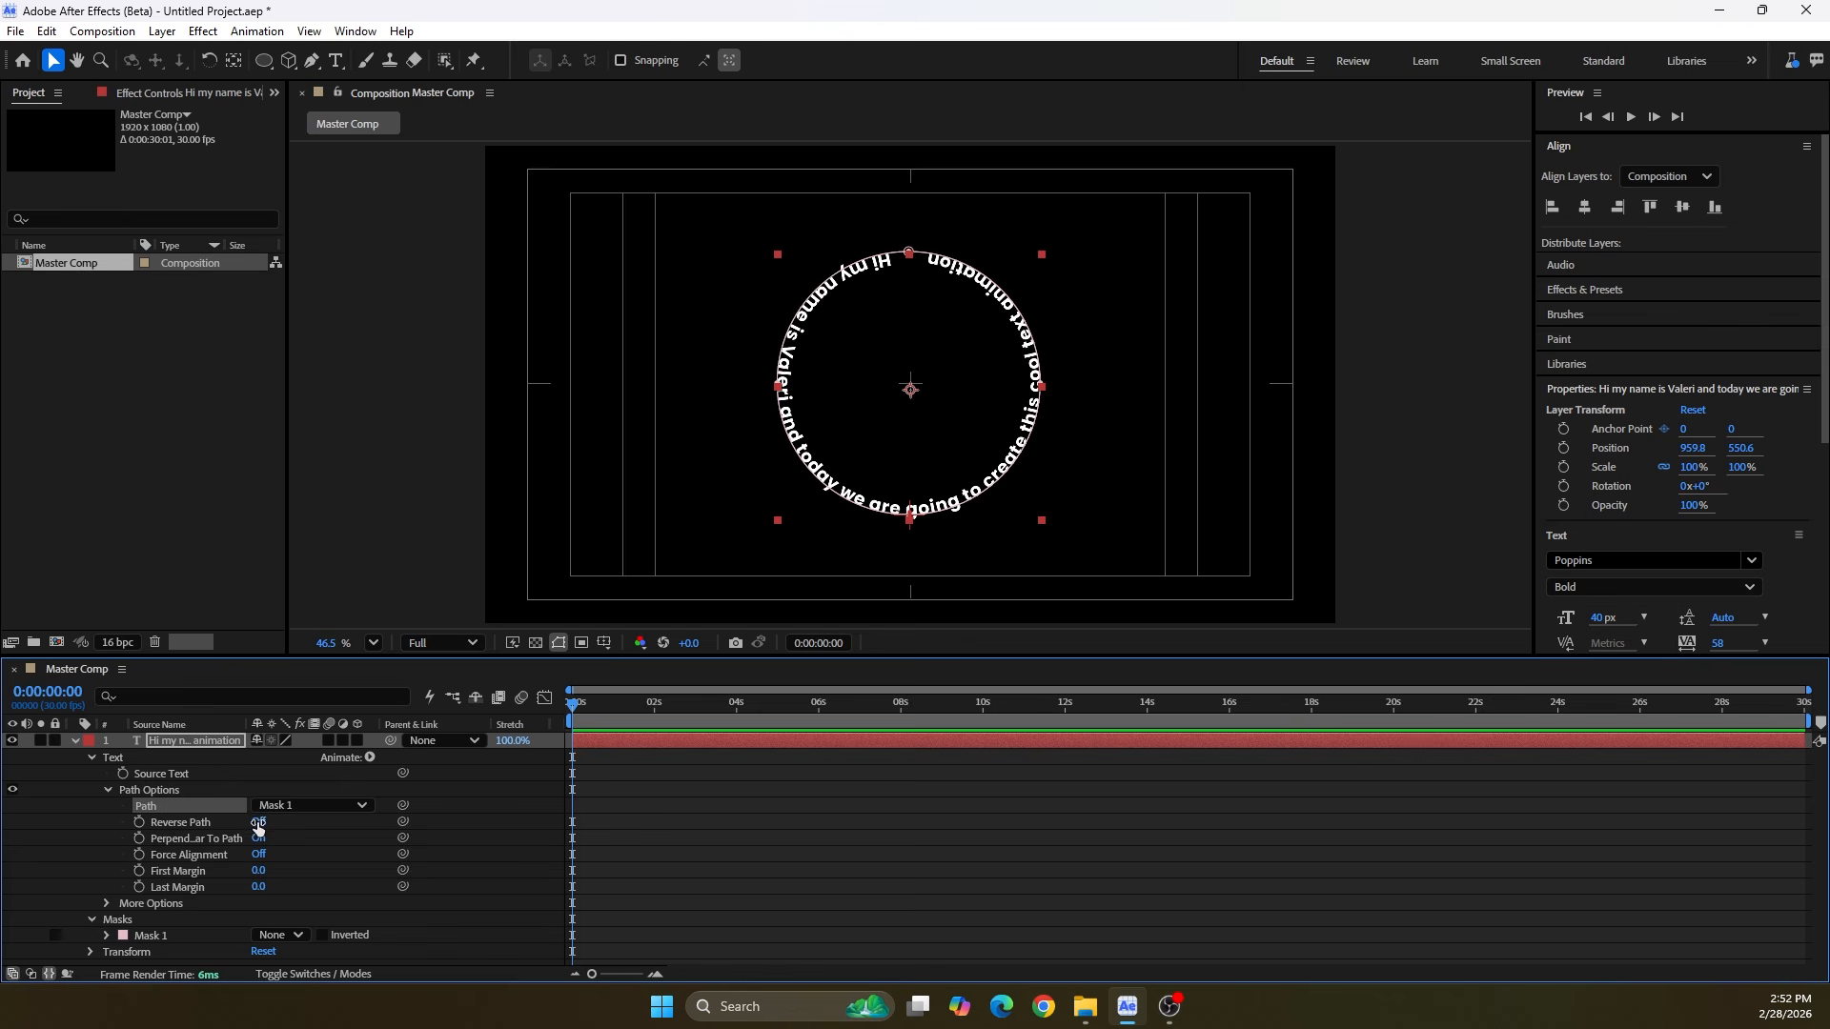
{"action": "left_click", "coordinate": [257, 824]}
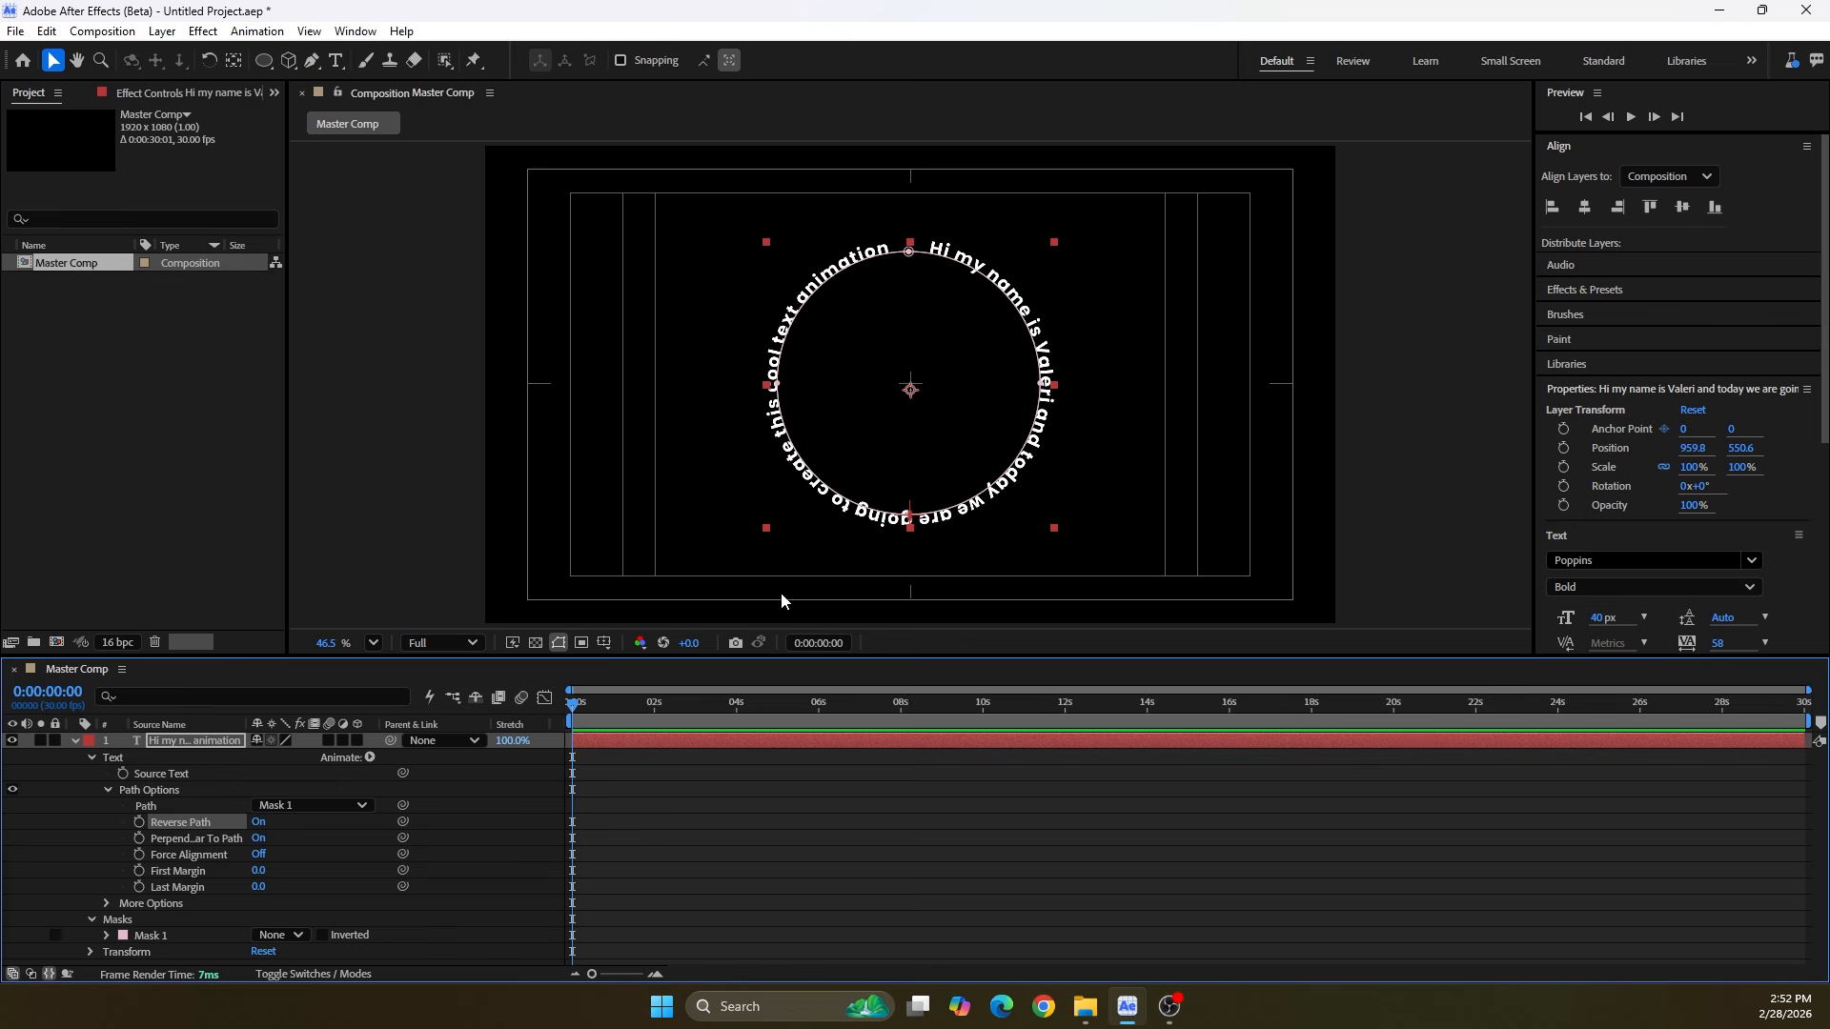
{"action": "left_click", "coordinate": [261, 823]}
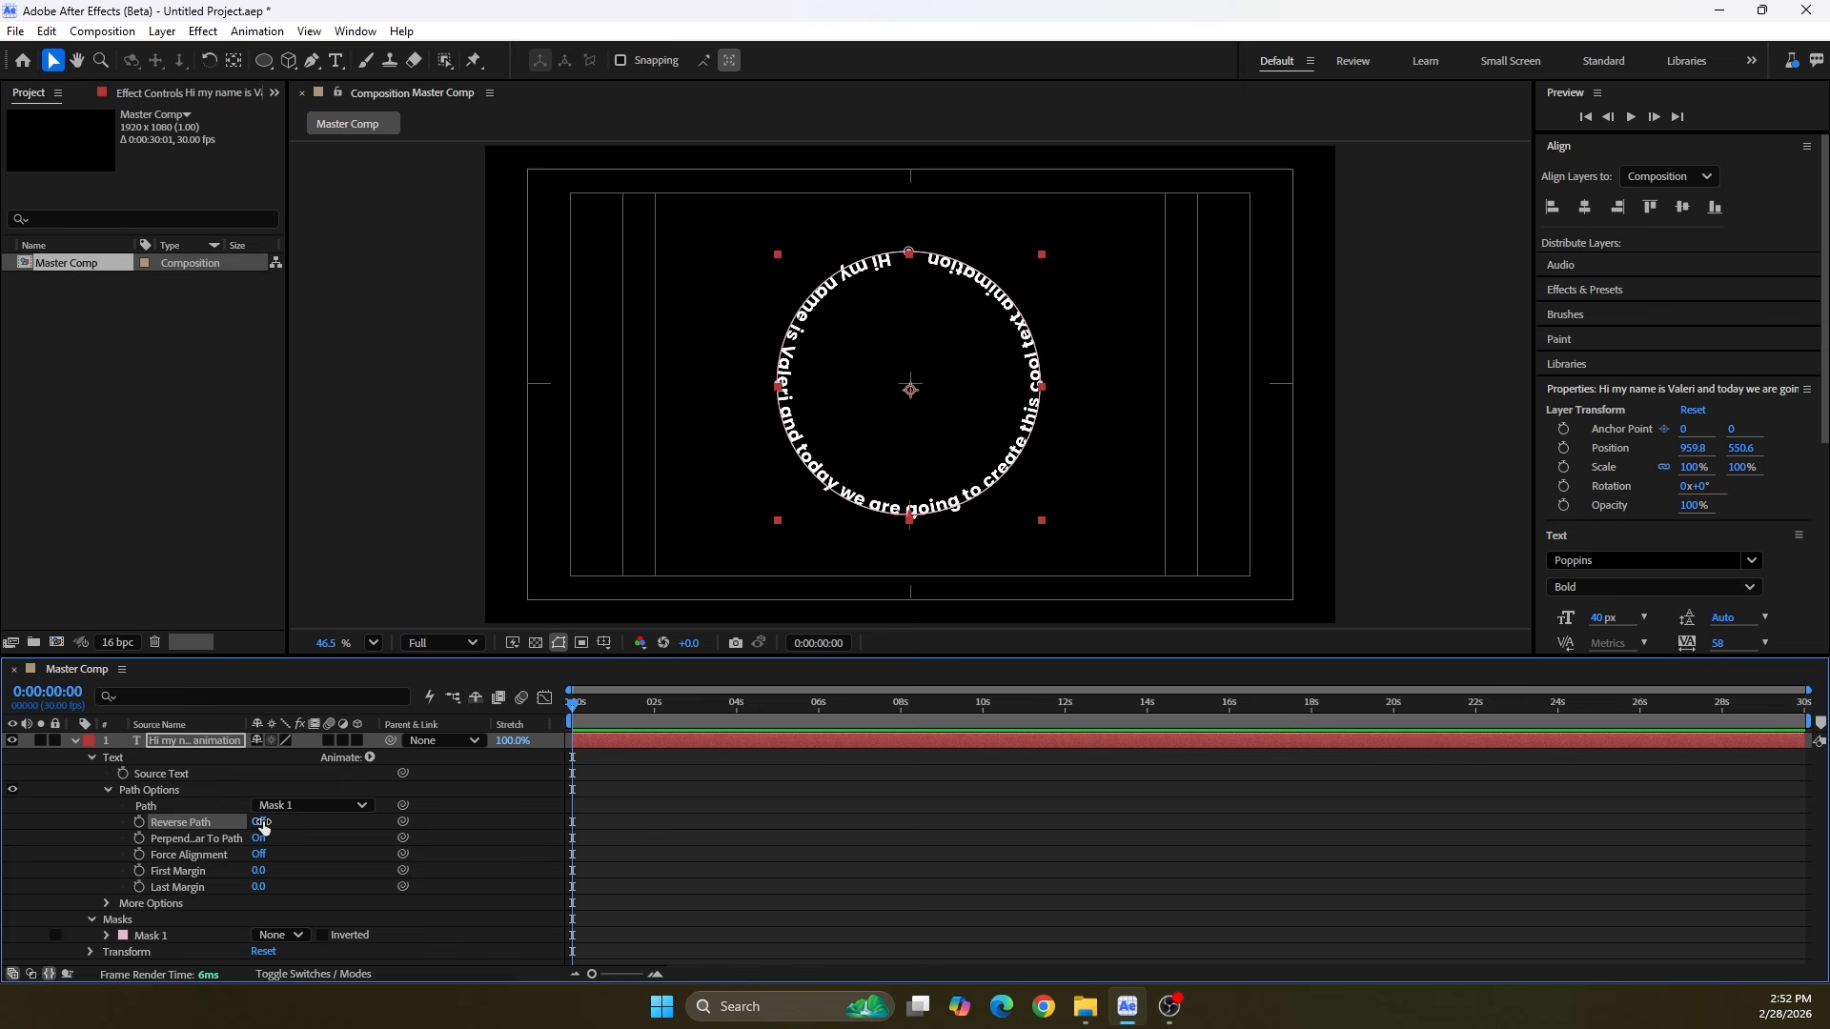
Collapse the layer's text properties and enable per-character 3D for the circular text layer
{"action": "left_click", "coordinate": [108, 790]}
{"action": "left_click", "coordinate": [89, 758]}
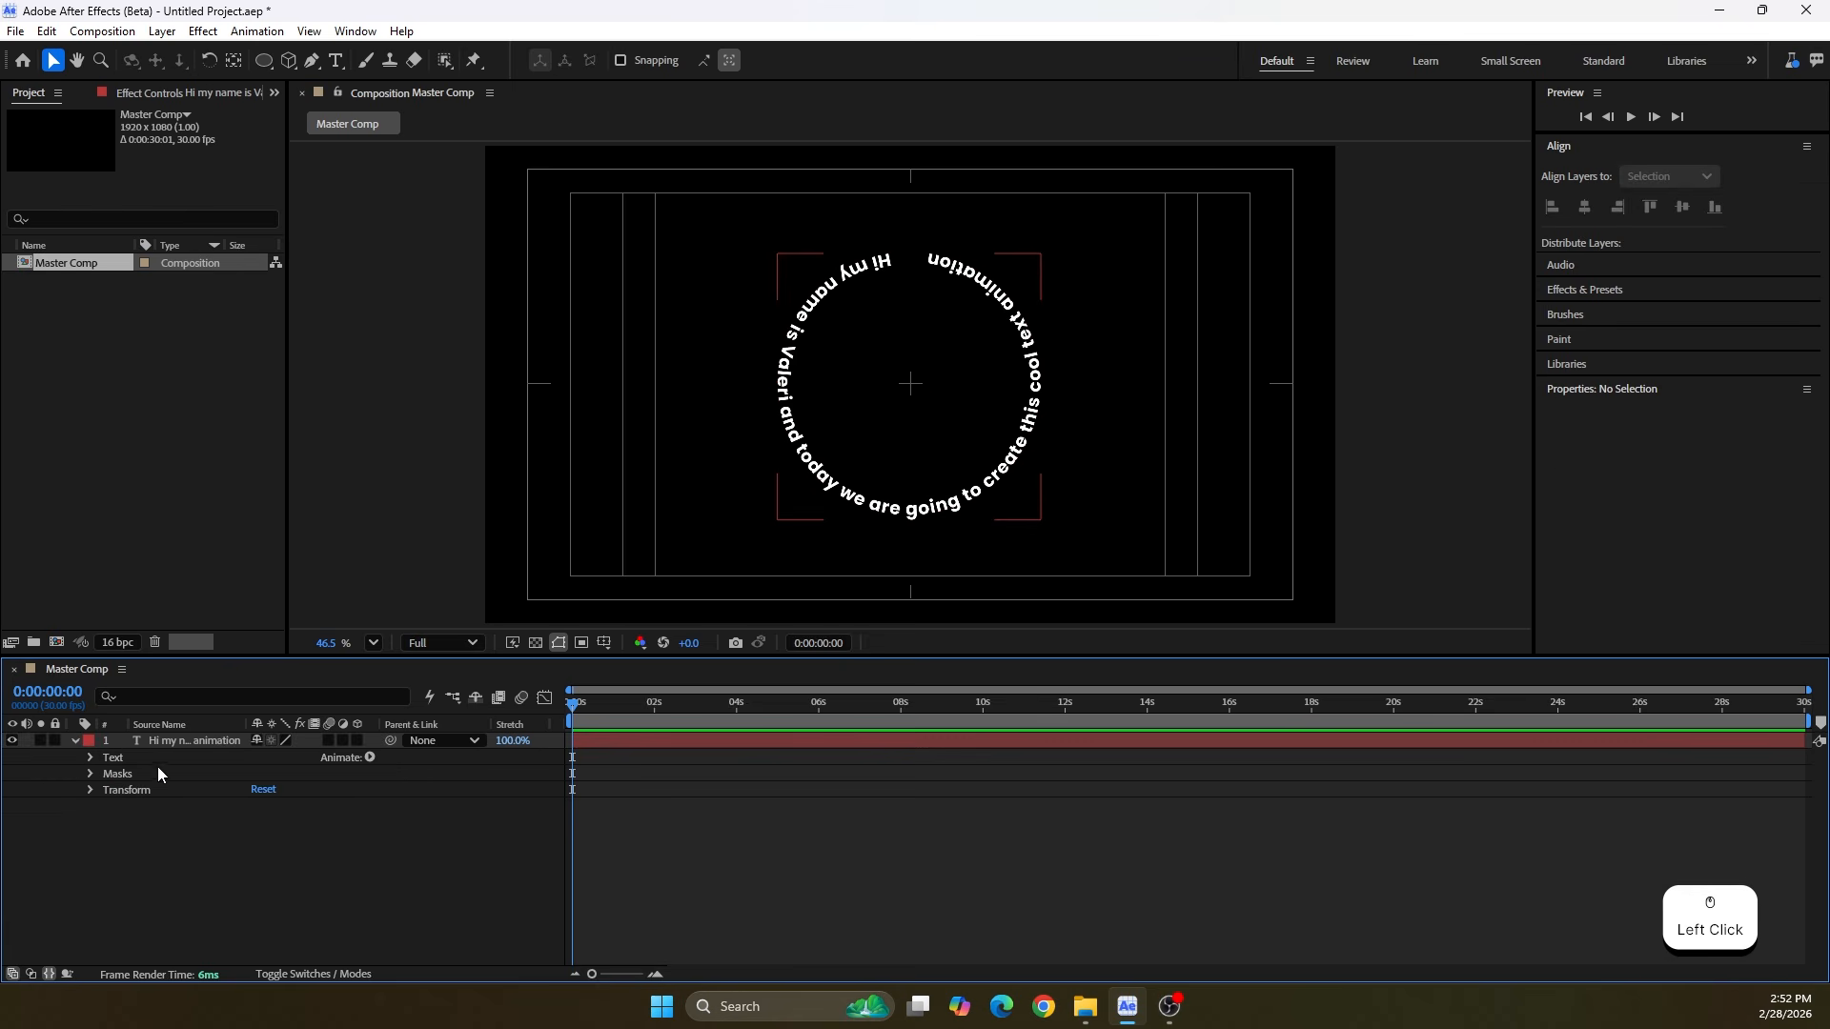
{"action": "left_click", "coordinate": [181, 740]}
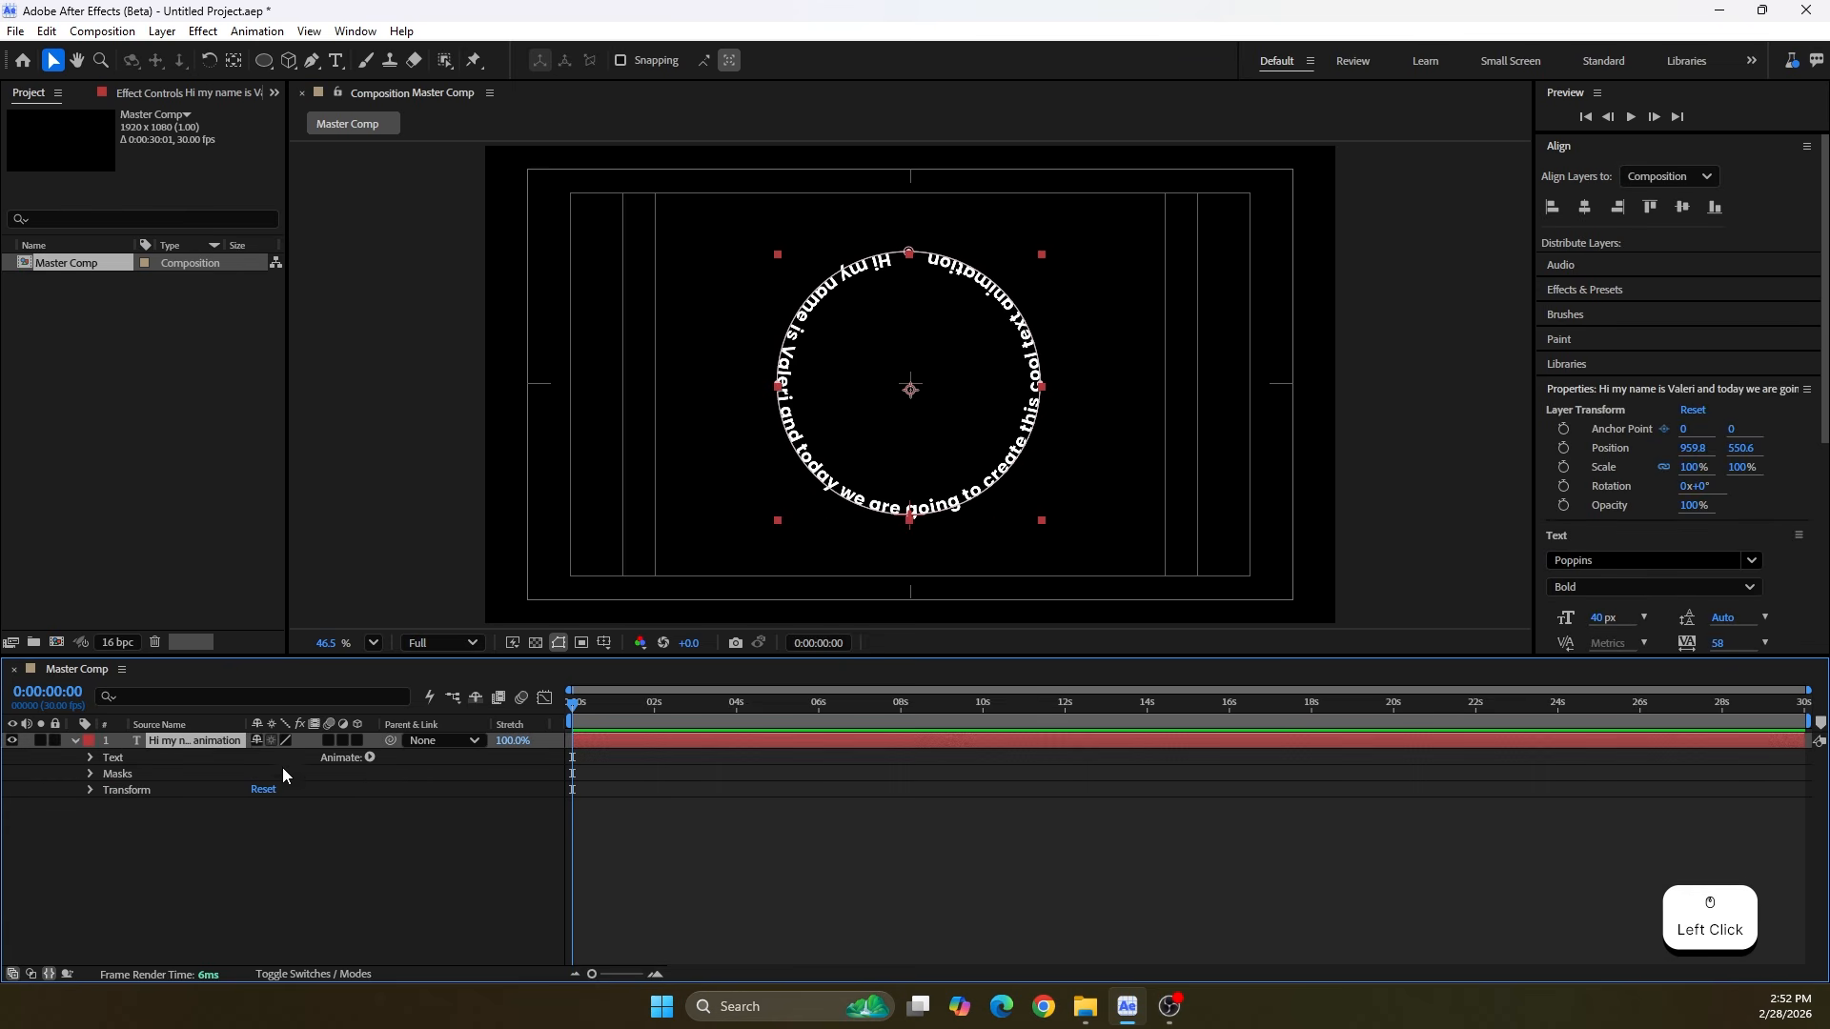
{"action": "left_click", "coordinate": [370, 758]}
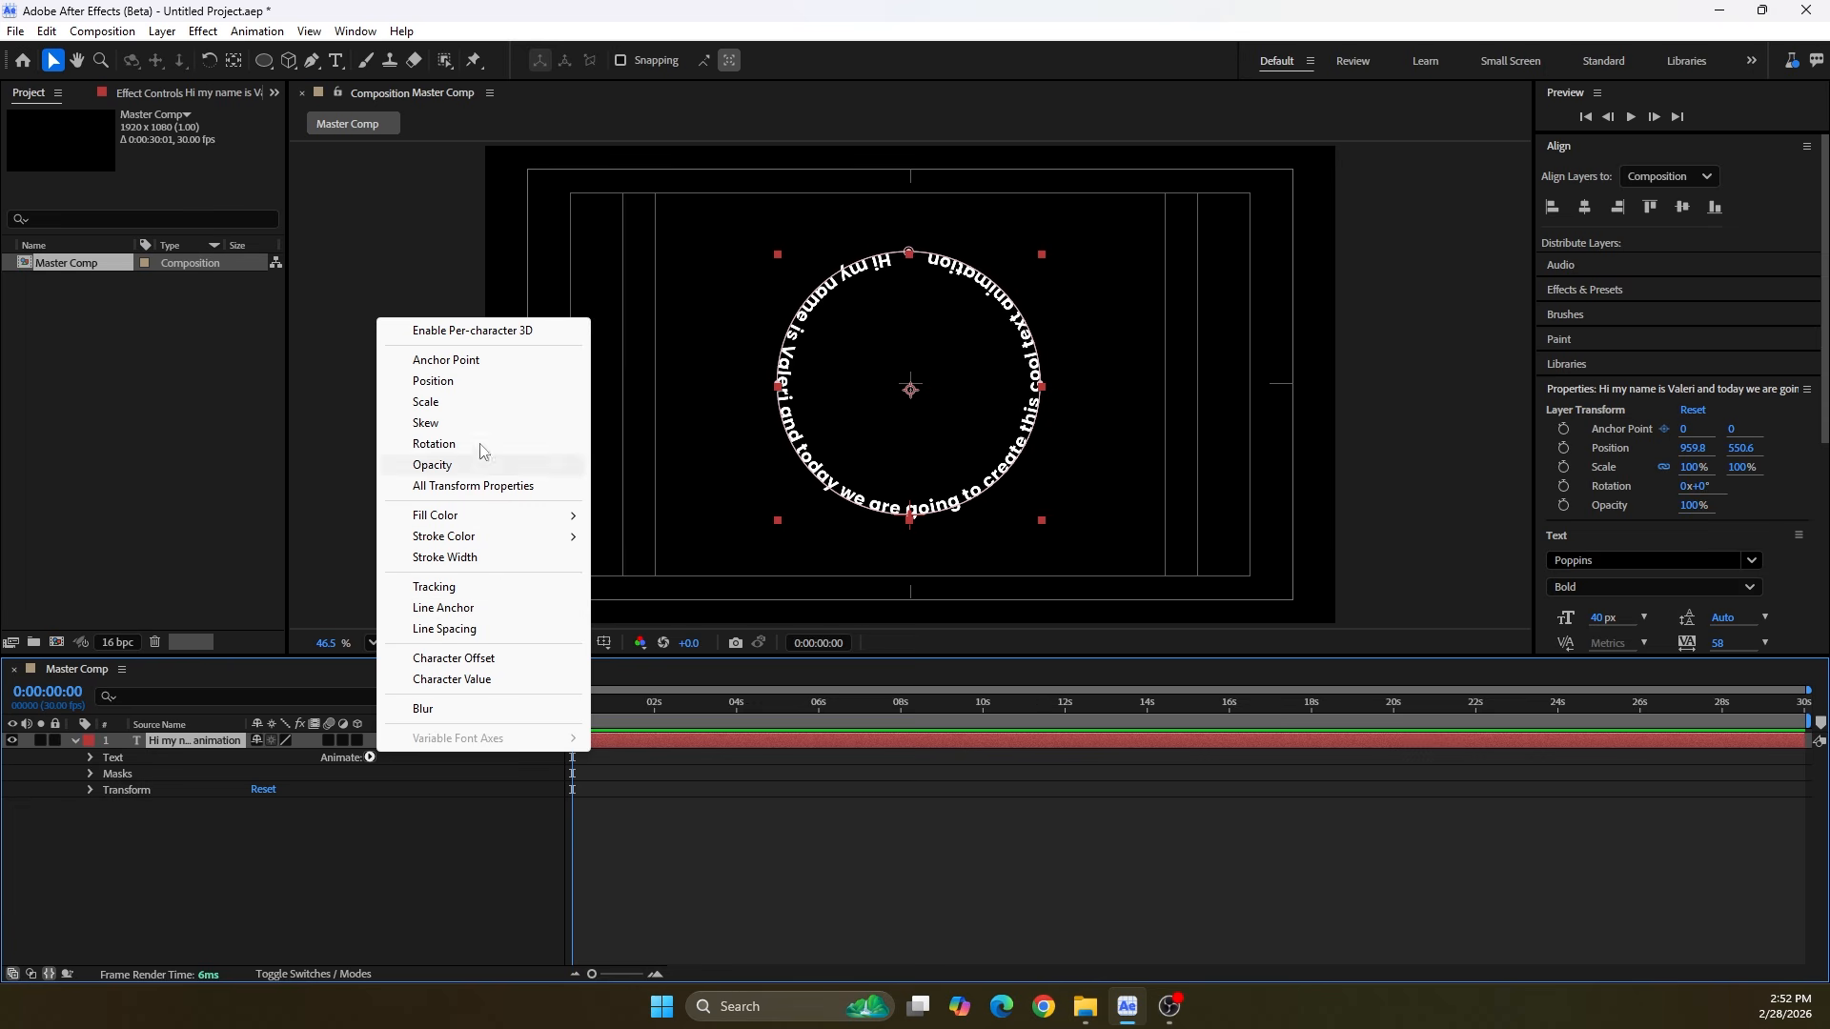
{"action": "left_click", "coordinate": [451, 333]}
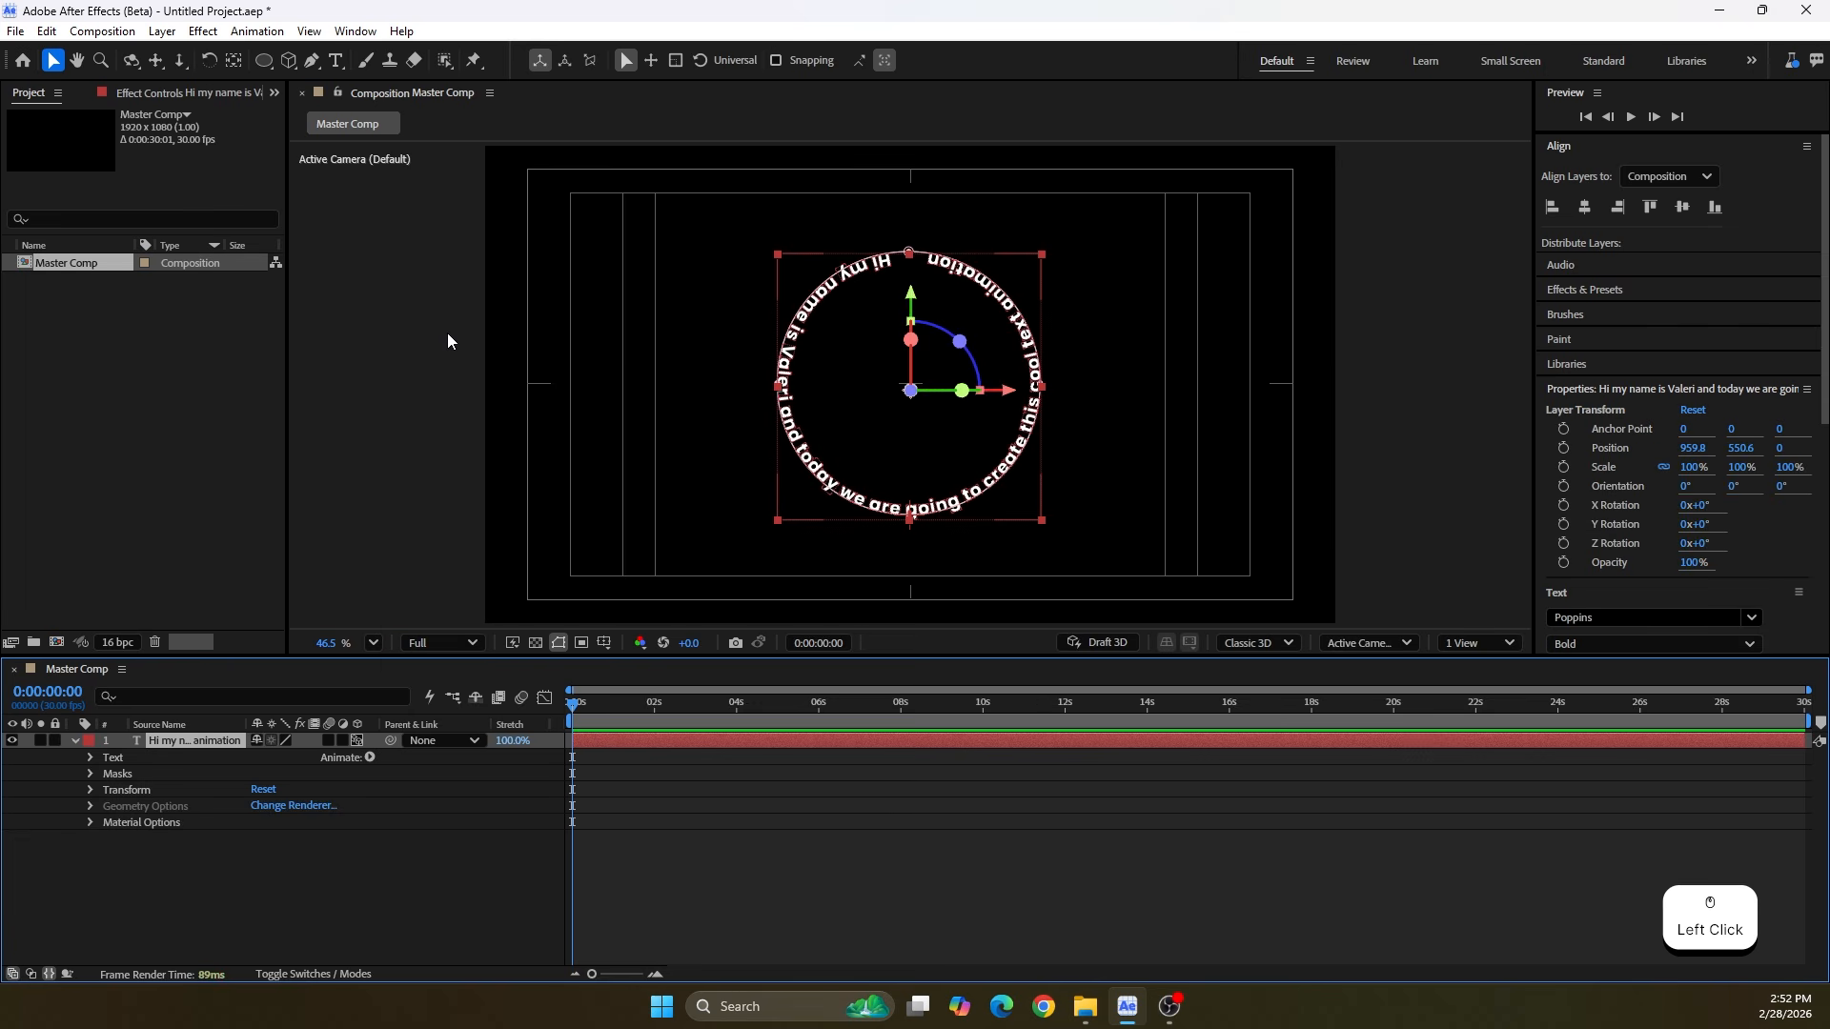
Add a Position animator to the circular text and set its Z value to -2000
{"action": "left_click", "coordinate": [371, 758]}
{"action": "left_click", "coordinate": [434, 381]}
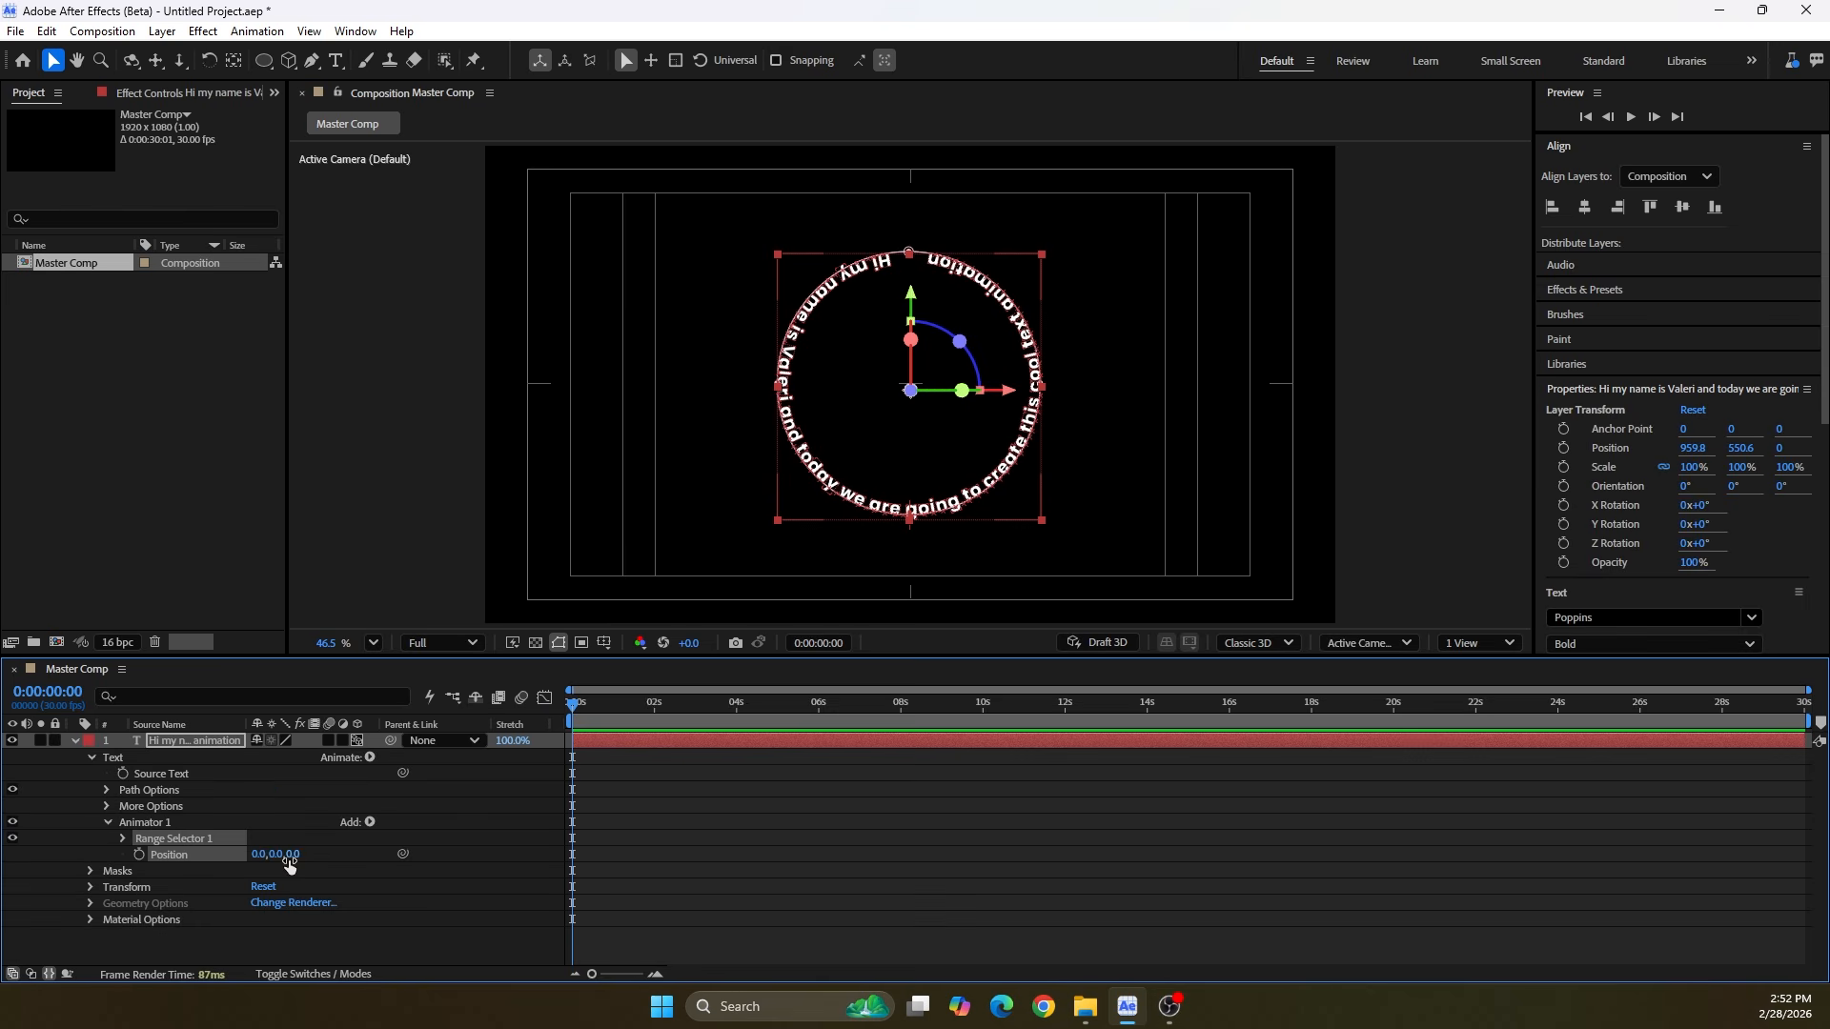
{"action": "left_click_drag", "start_coordinate": [290, 855], "coordinate": [181, 855]}
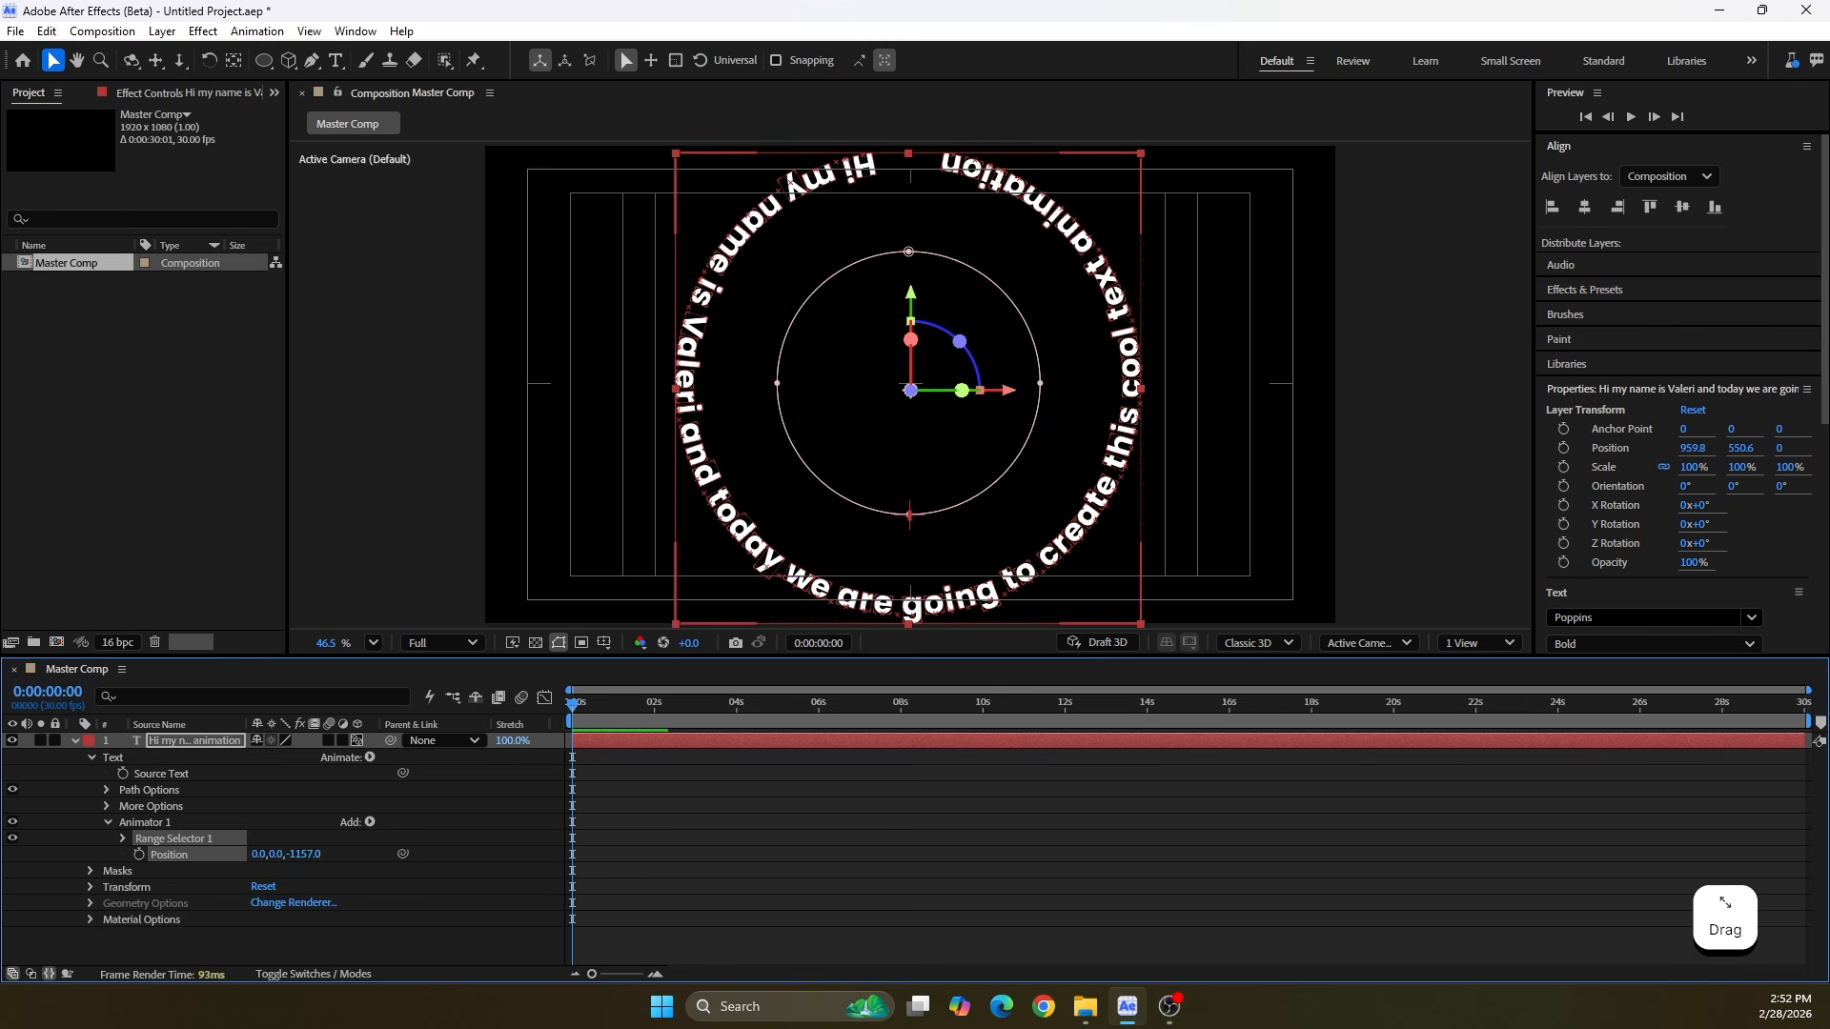
{"action": "left_click", "coordinate": [308, 854]}
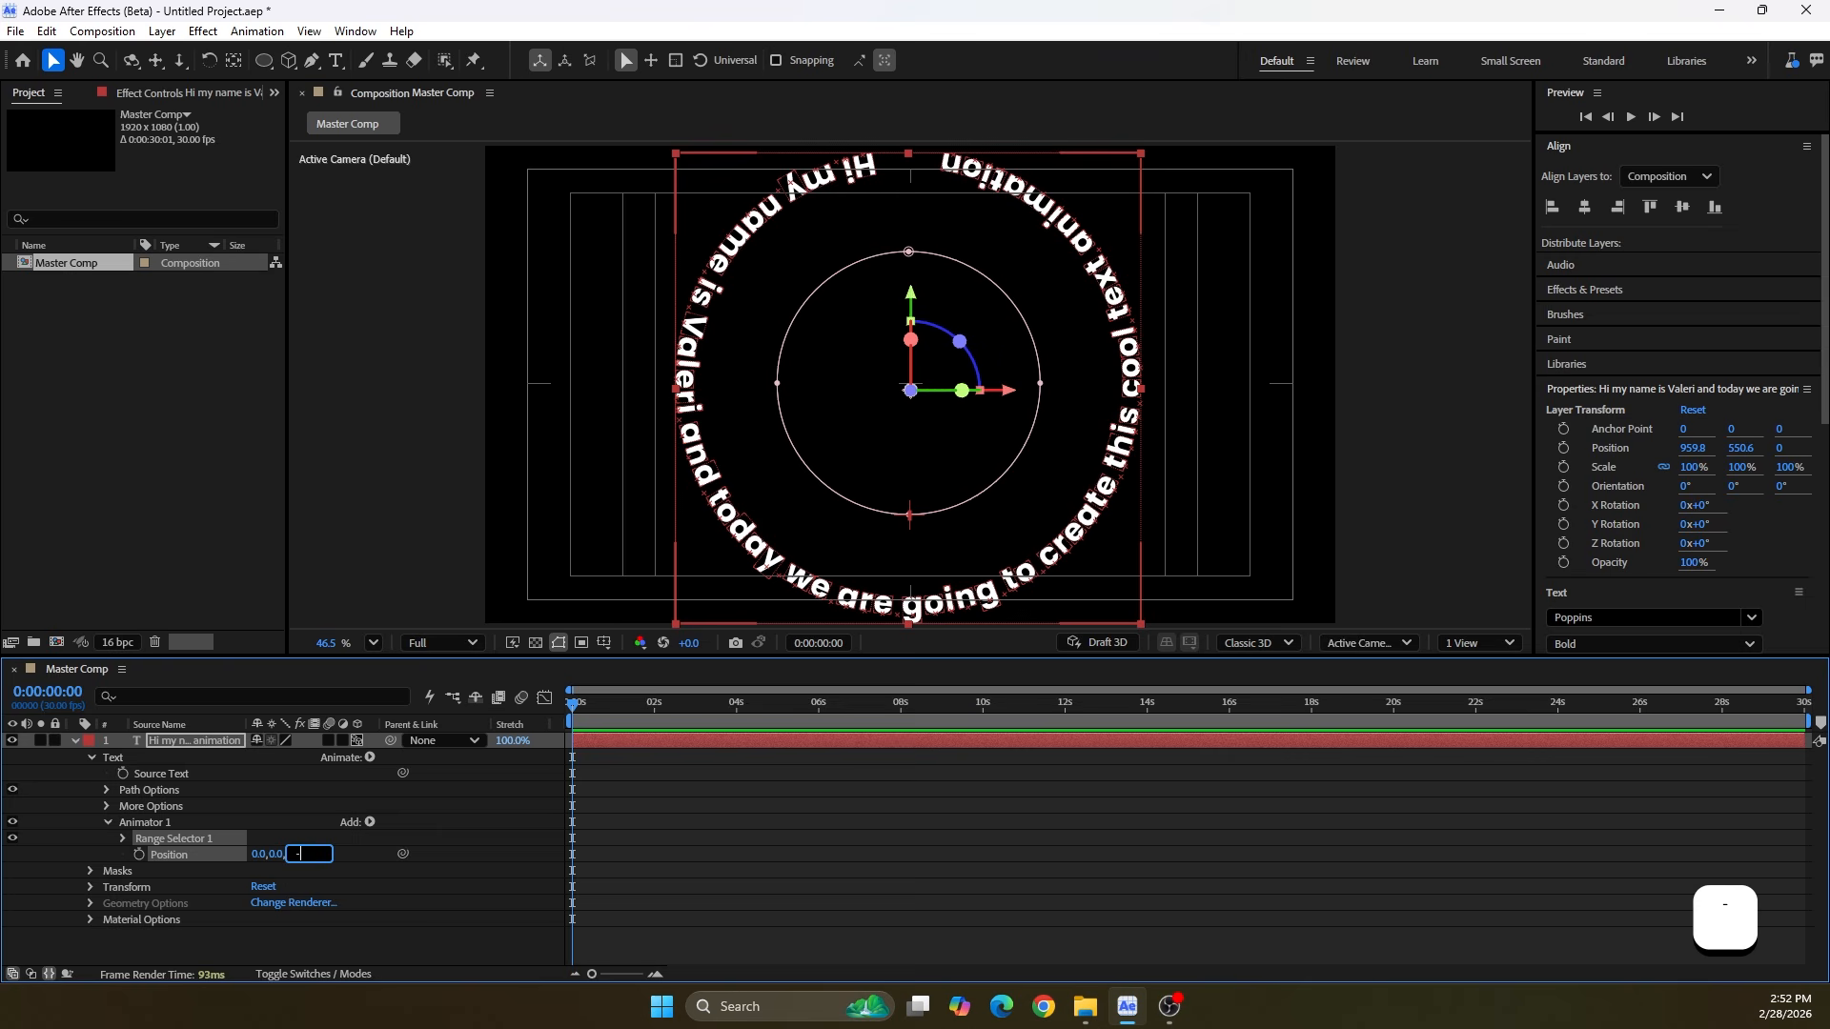
{"action": "type", "text": "-2000"}
{"action": "key", "text": "Return"}
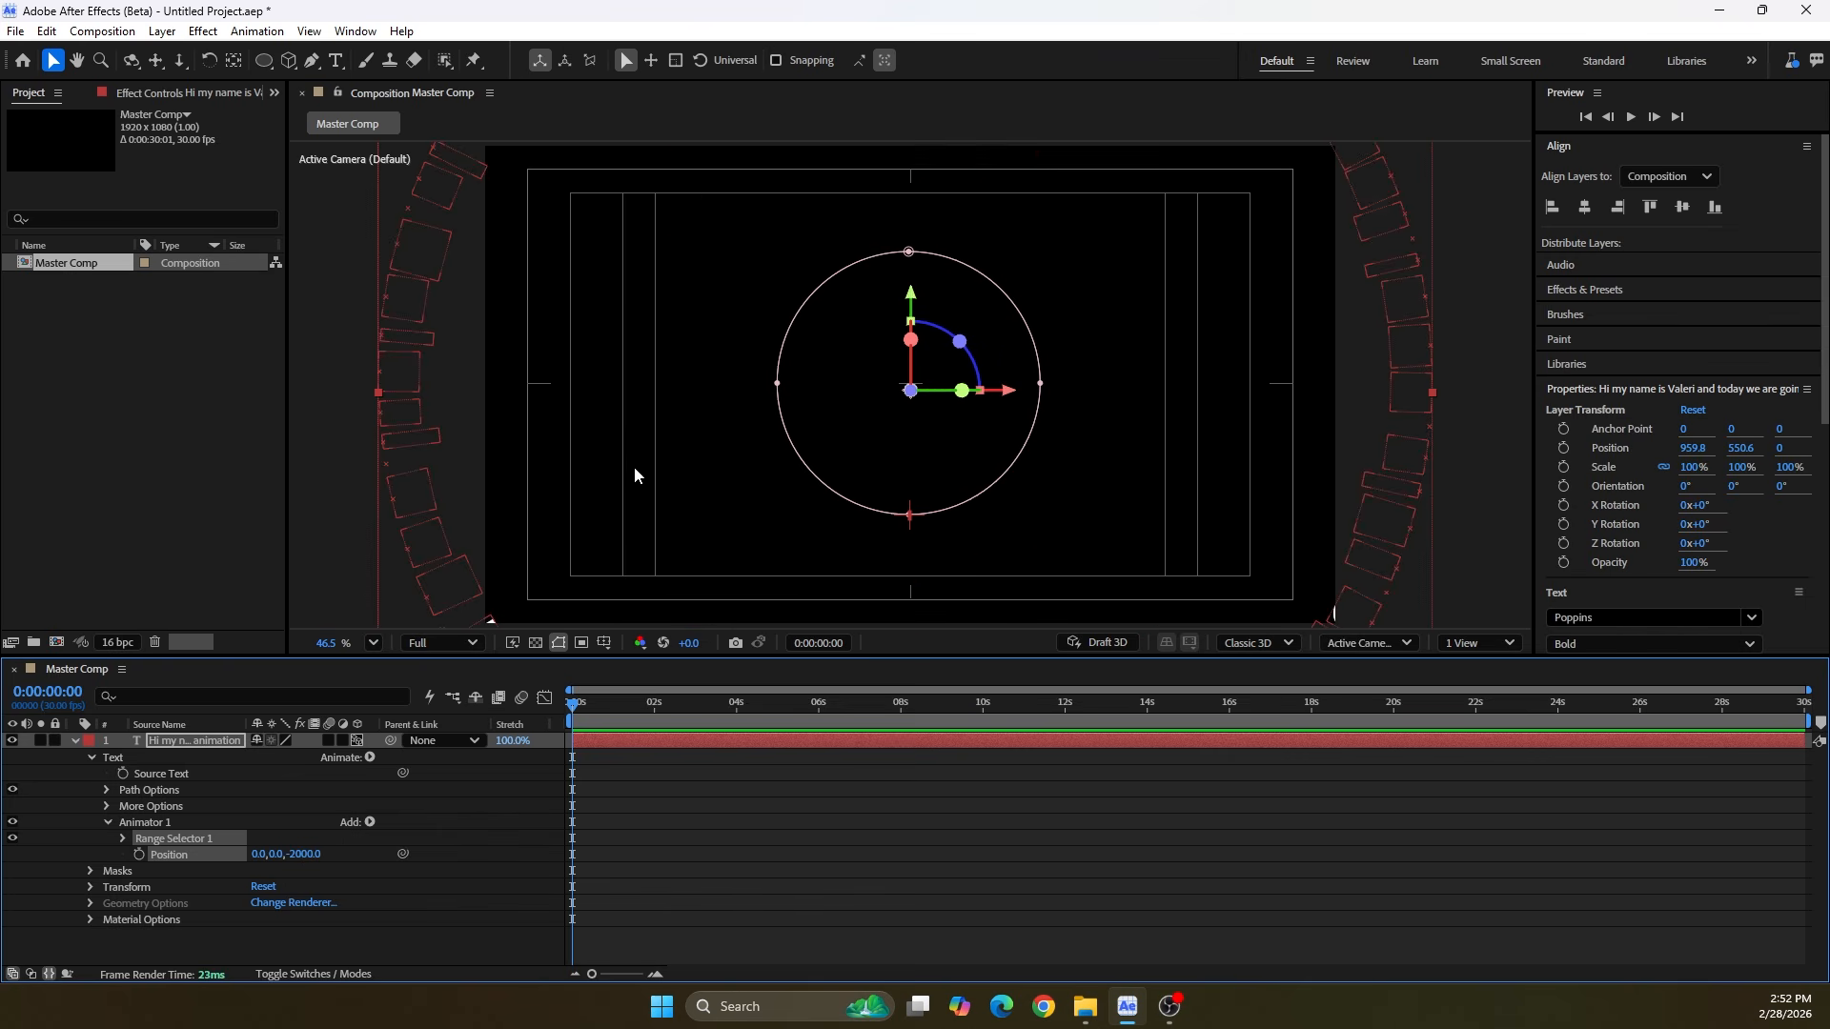
In the Range Selector's advanced options, set the Shape to Ramp Up and Based On to Words
{"action": "left_click", "coordinate": [123, 837]}
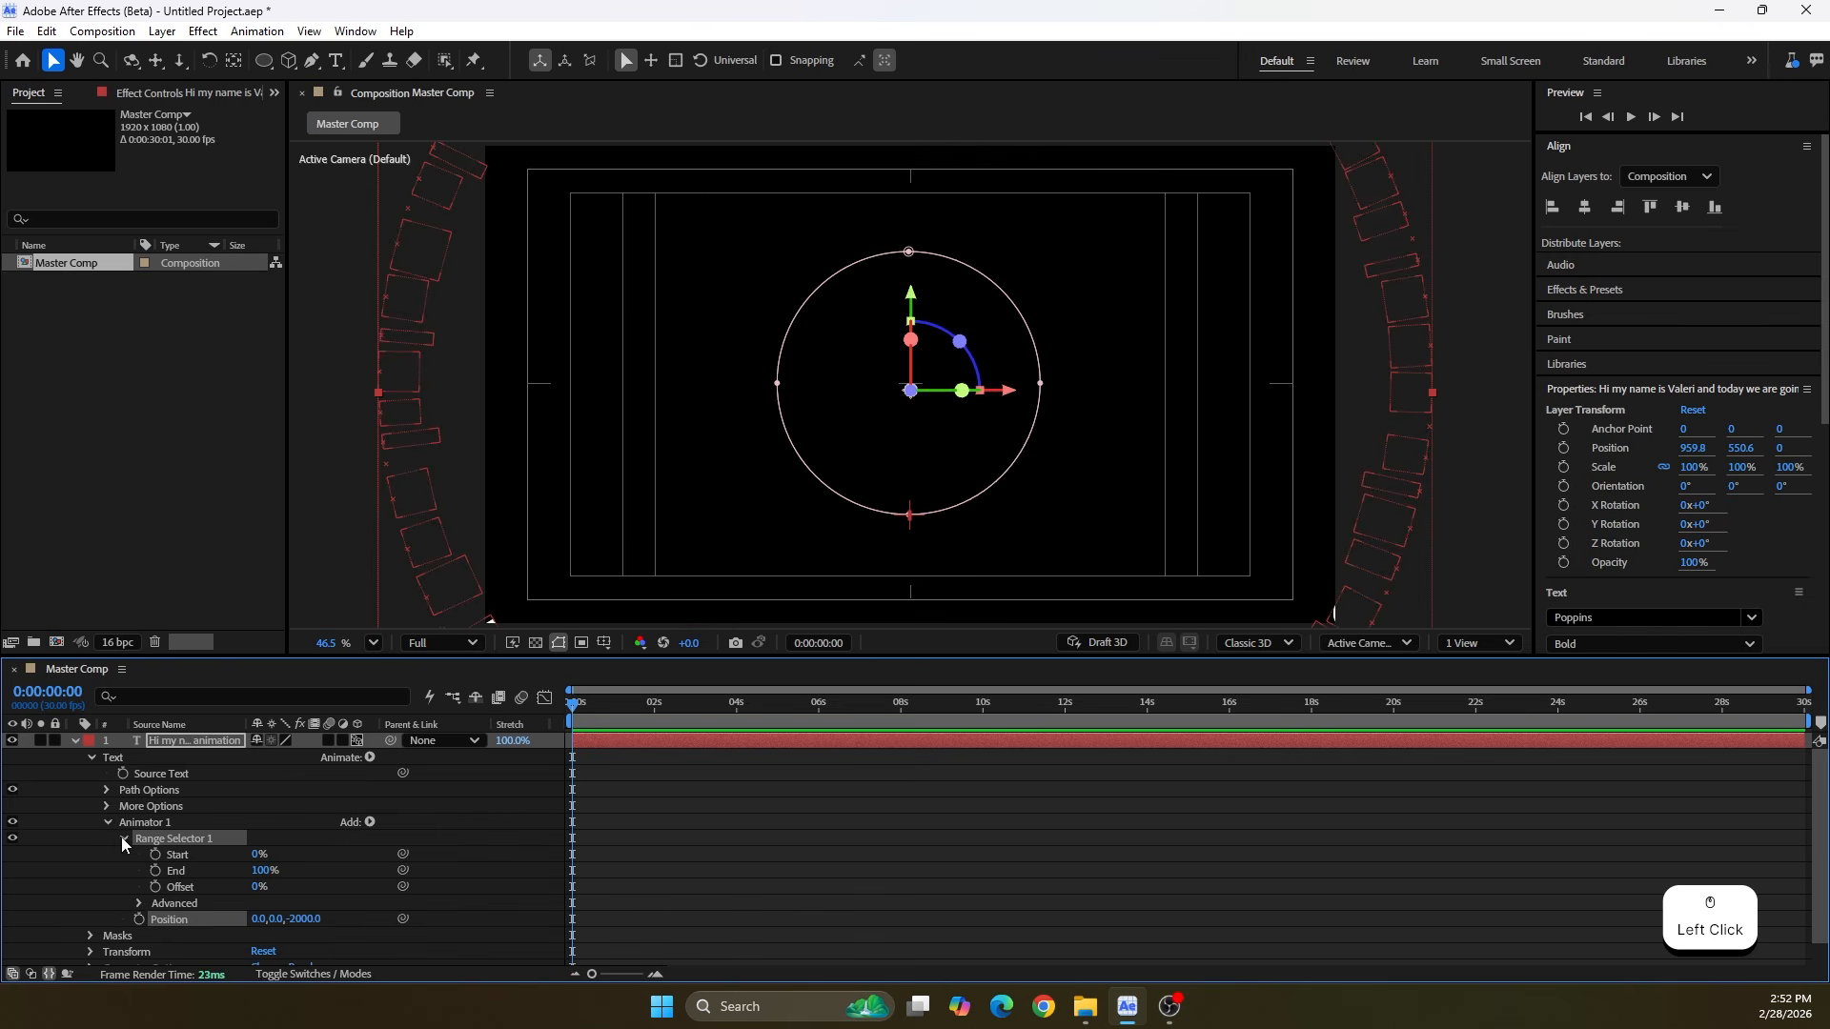
{"action": "left_click", "coordinate": [140, 902]}
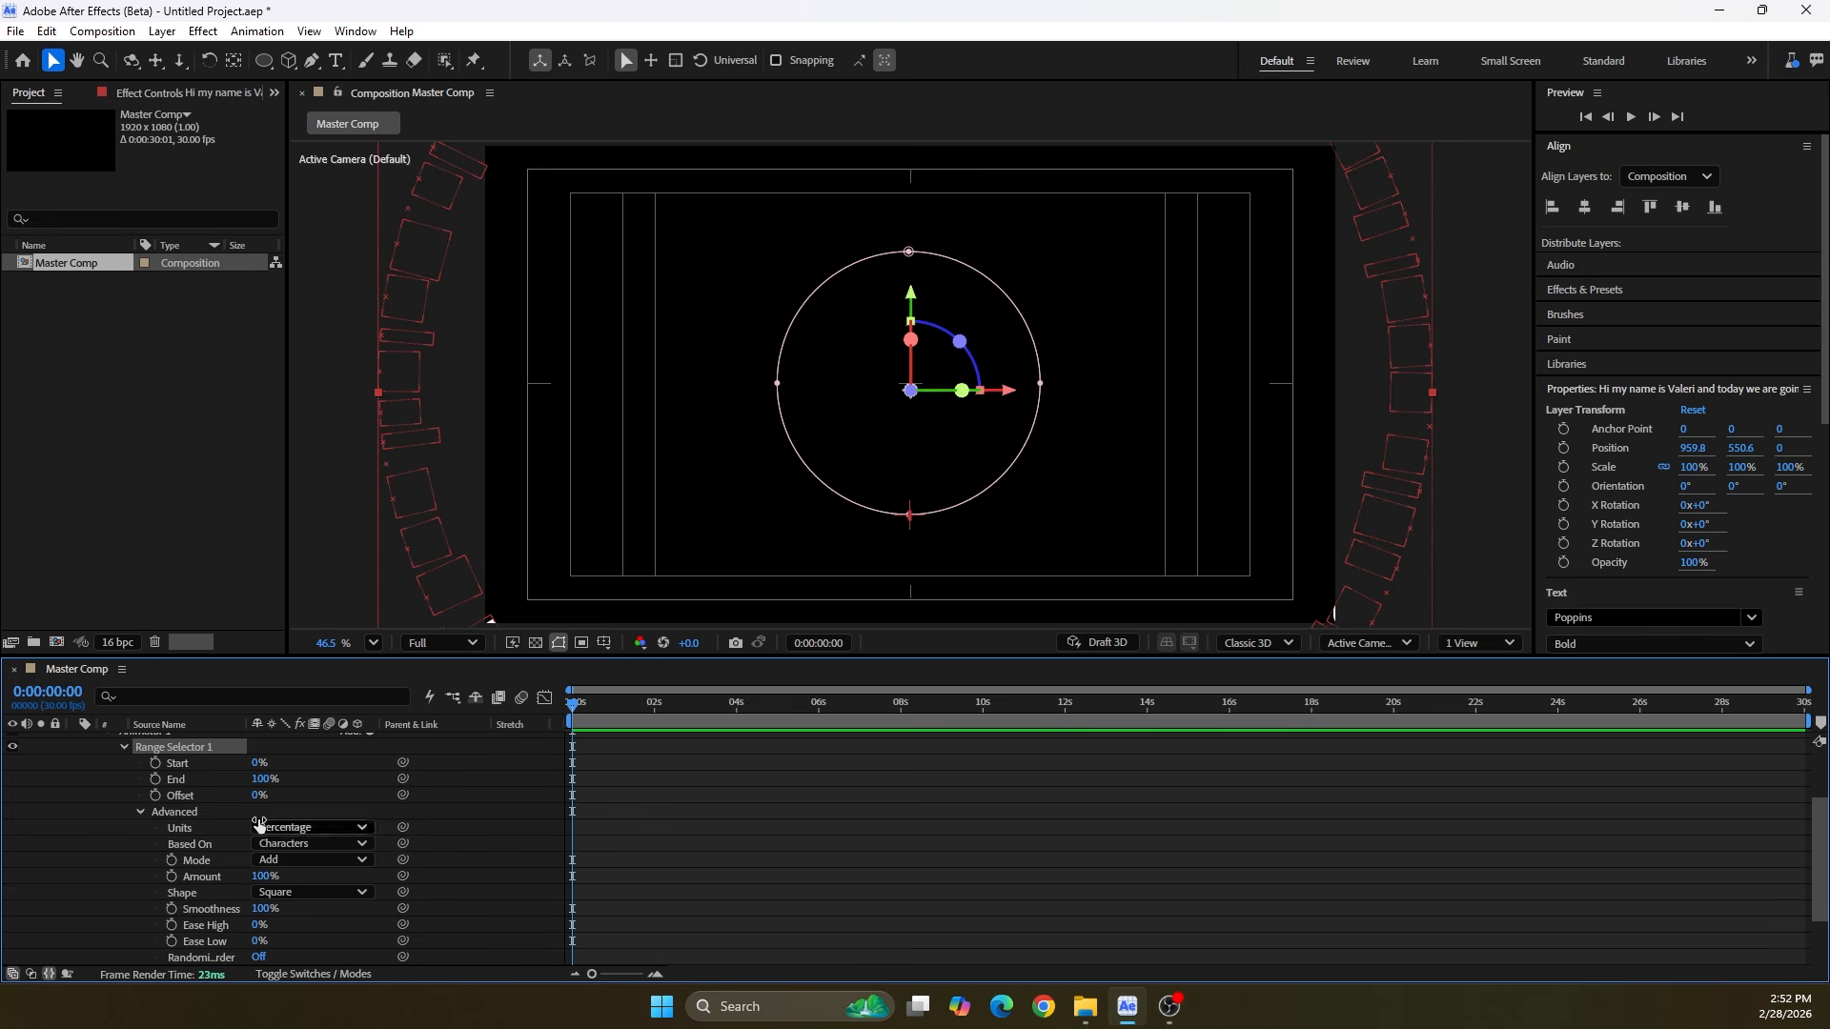
{"action": "left_click", "coordinate": [289, 890]}
{"action": "left_click", "coordinate": [286, 793]}
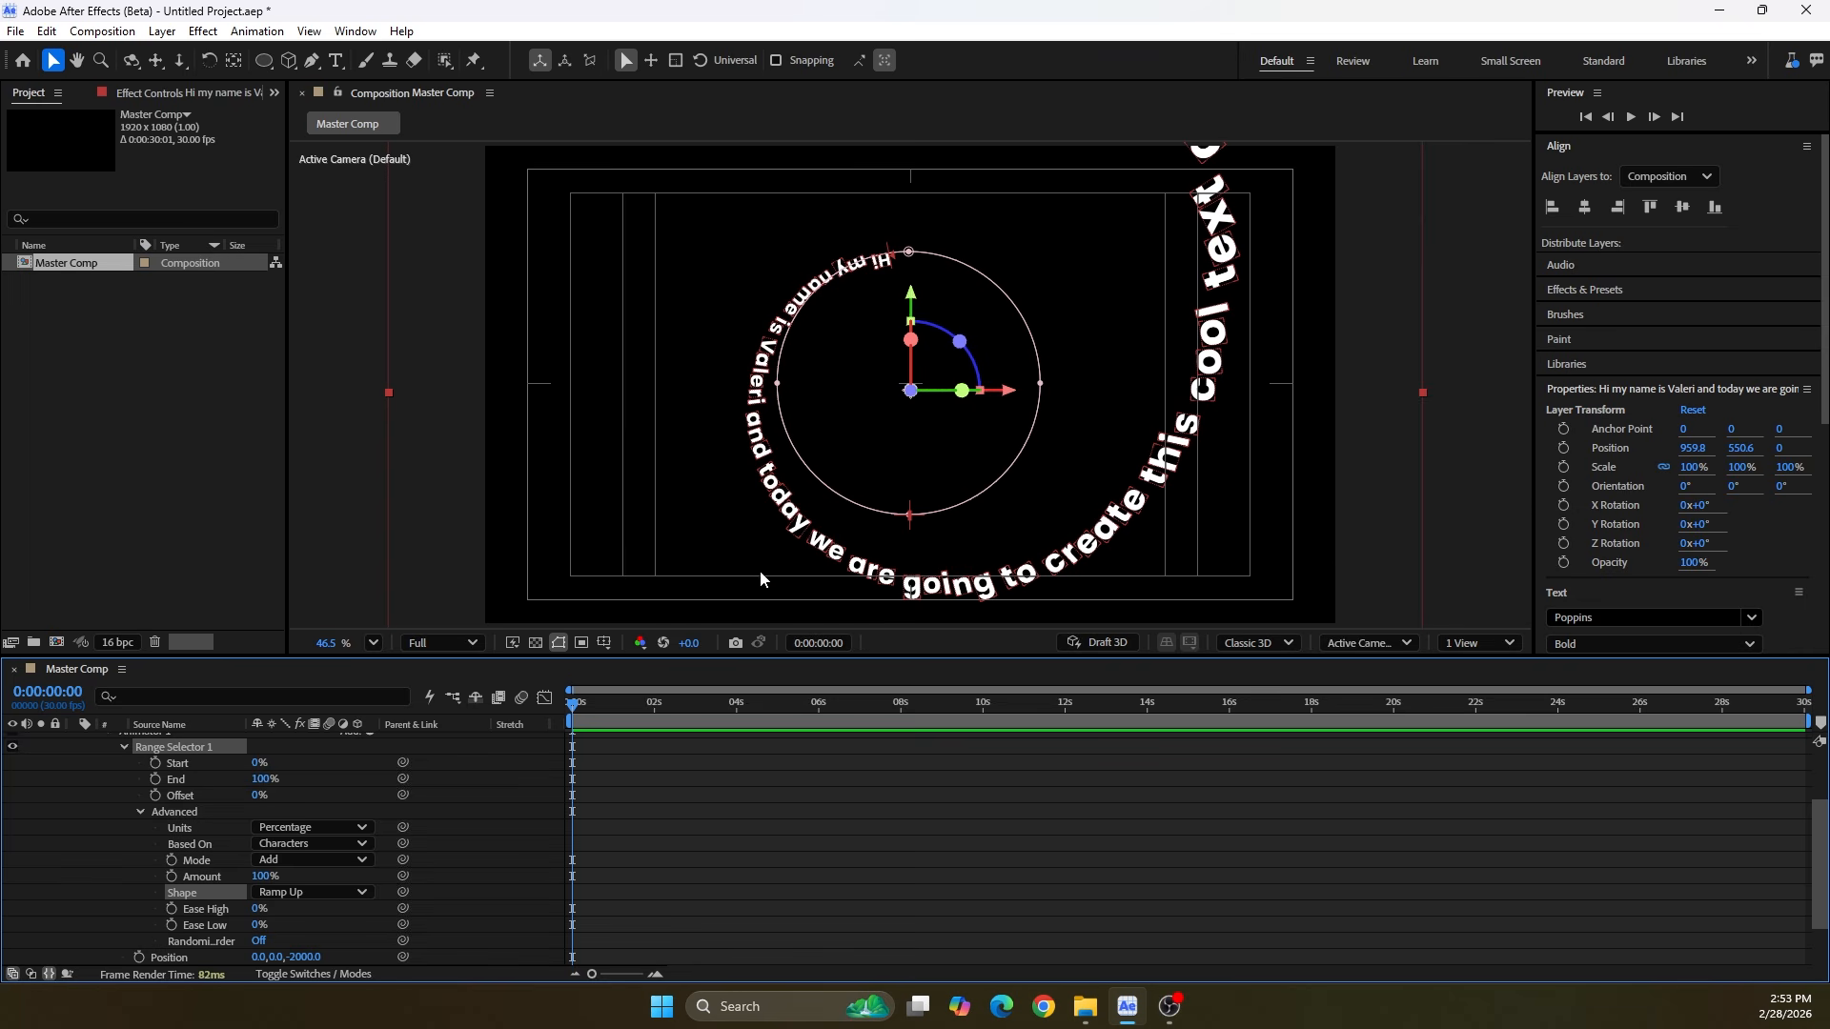
{"action": "left_click", "coordinate": [253, 844]}
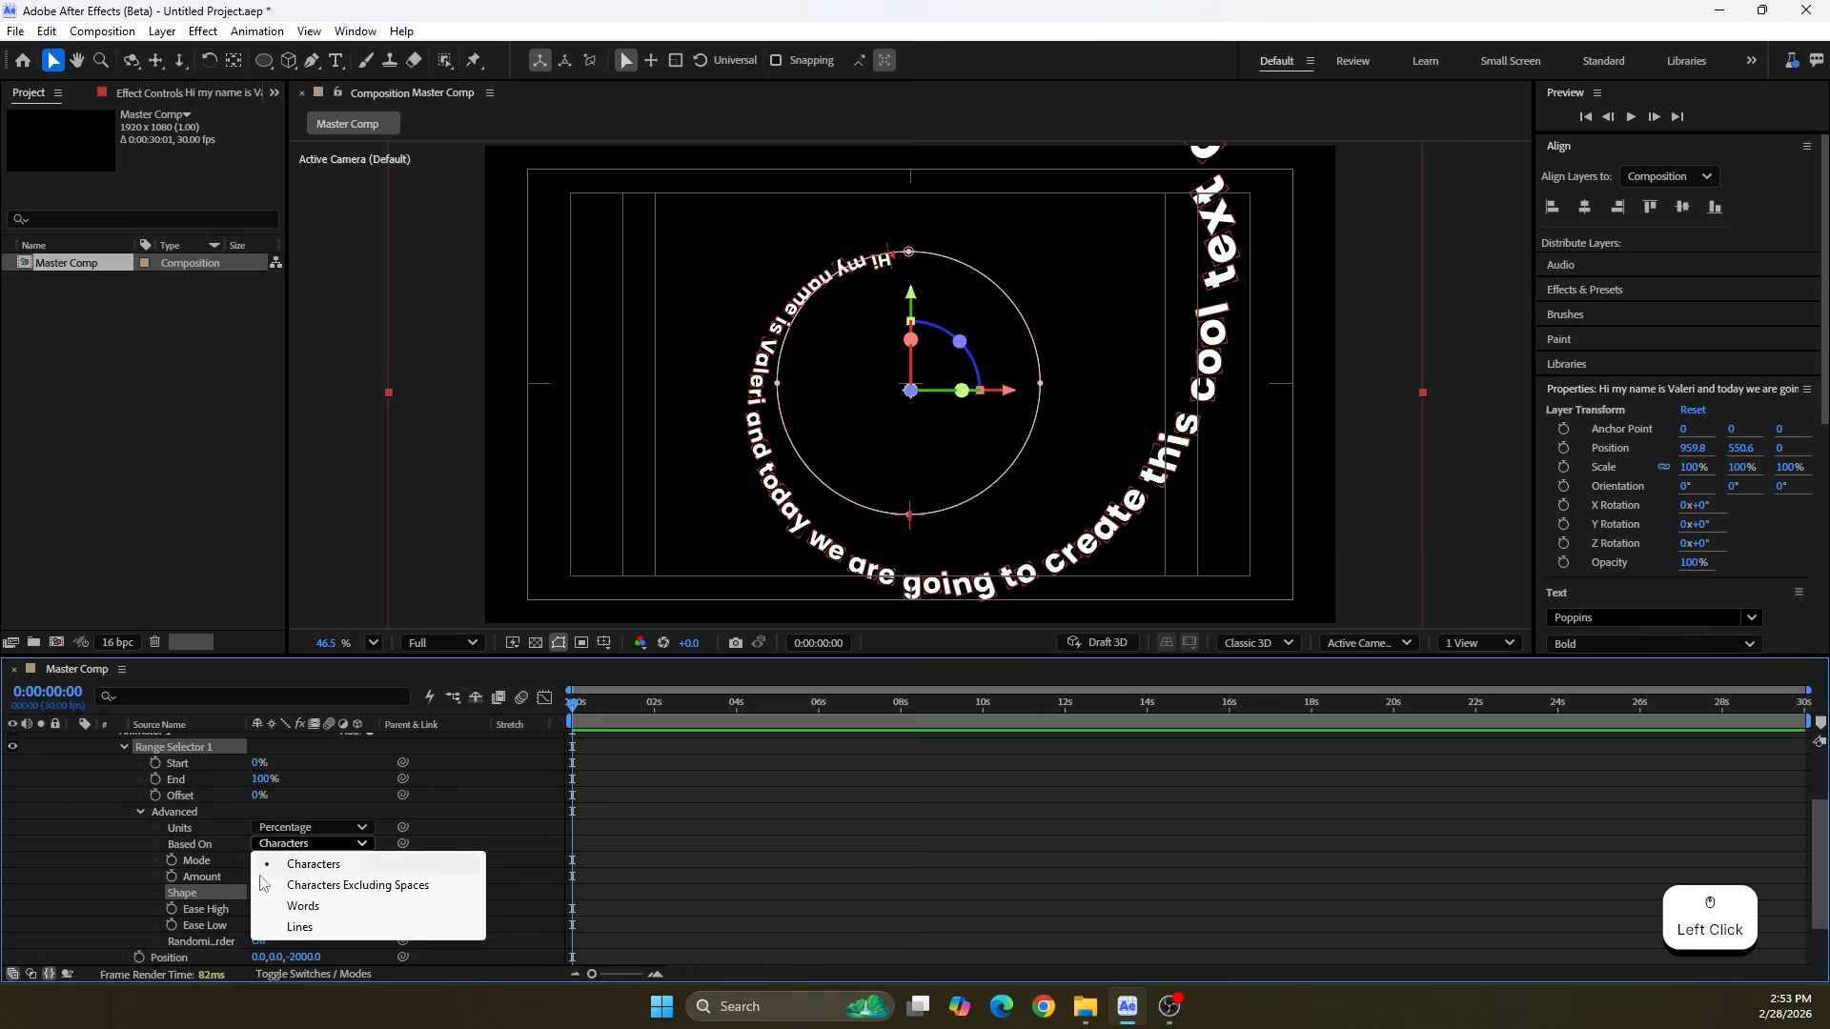
{"action": "left_click", "coordinate": [273, 906]}
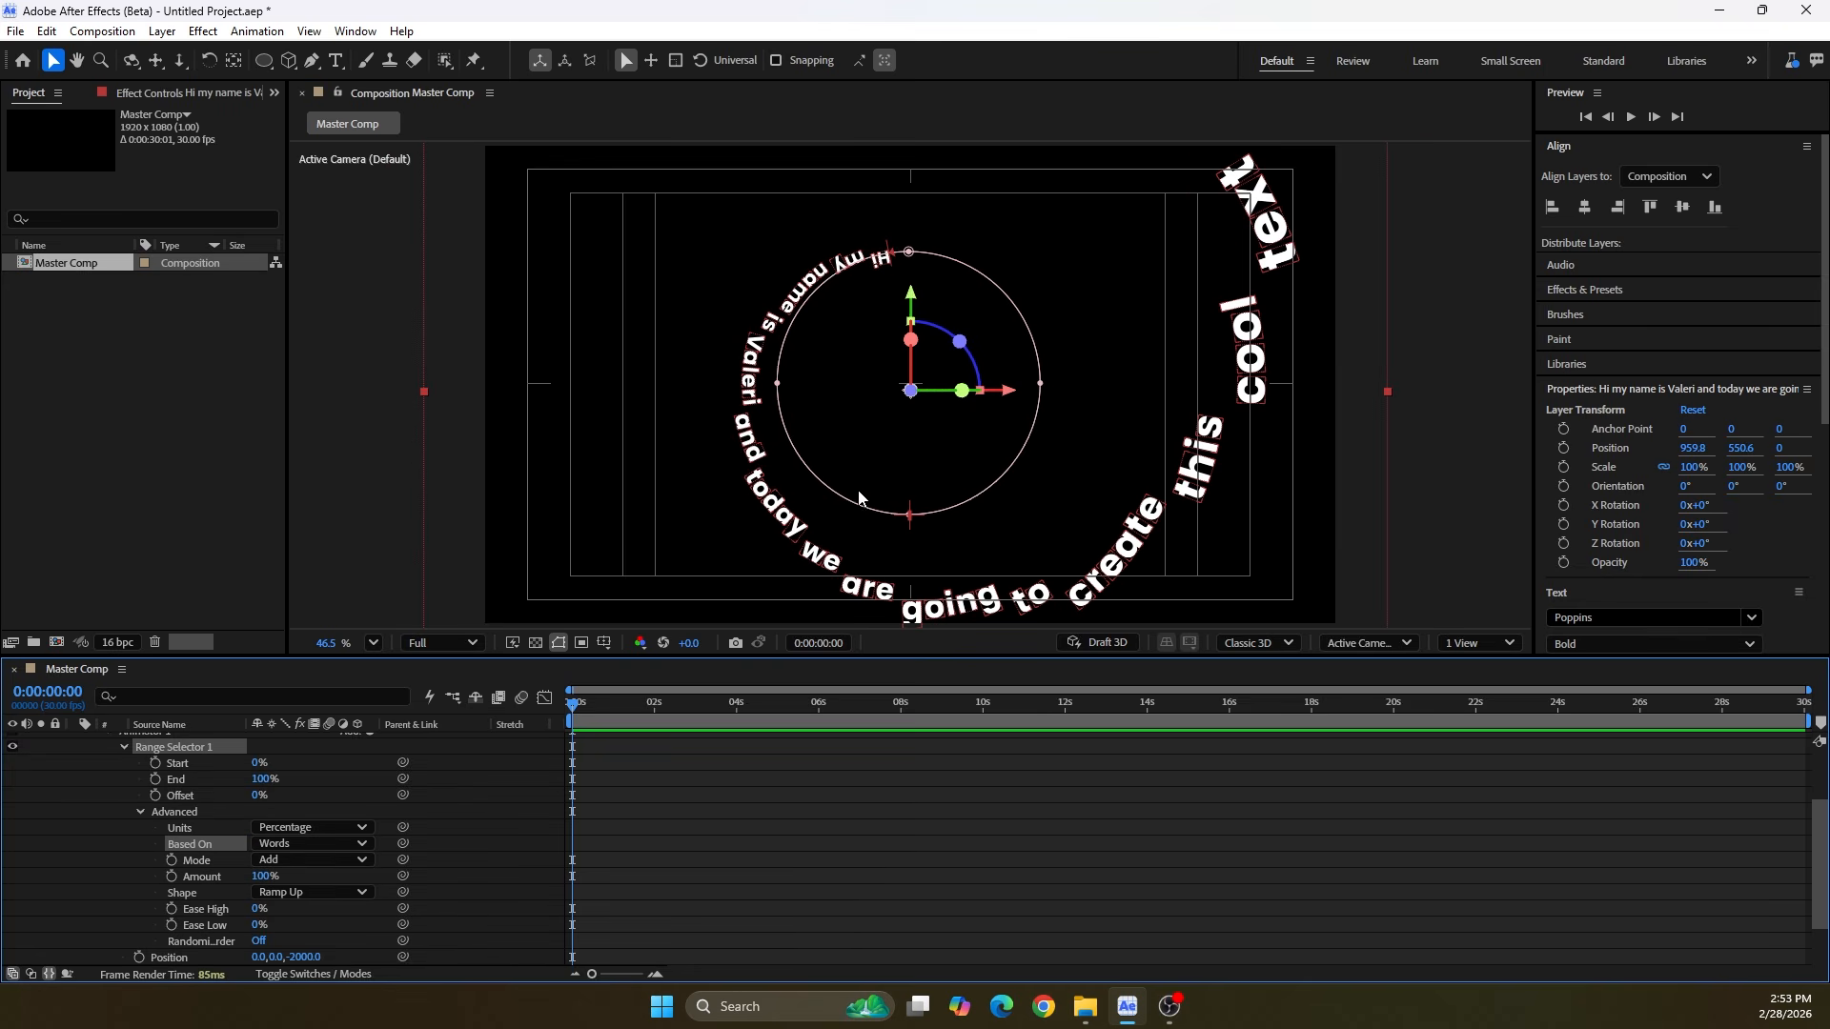
Inspect the text's depth from Custom View 3 and return to the Active Camera view
{"action": "left_click", "coordinate": [1385, 642]}
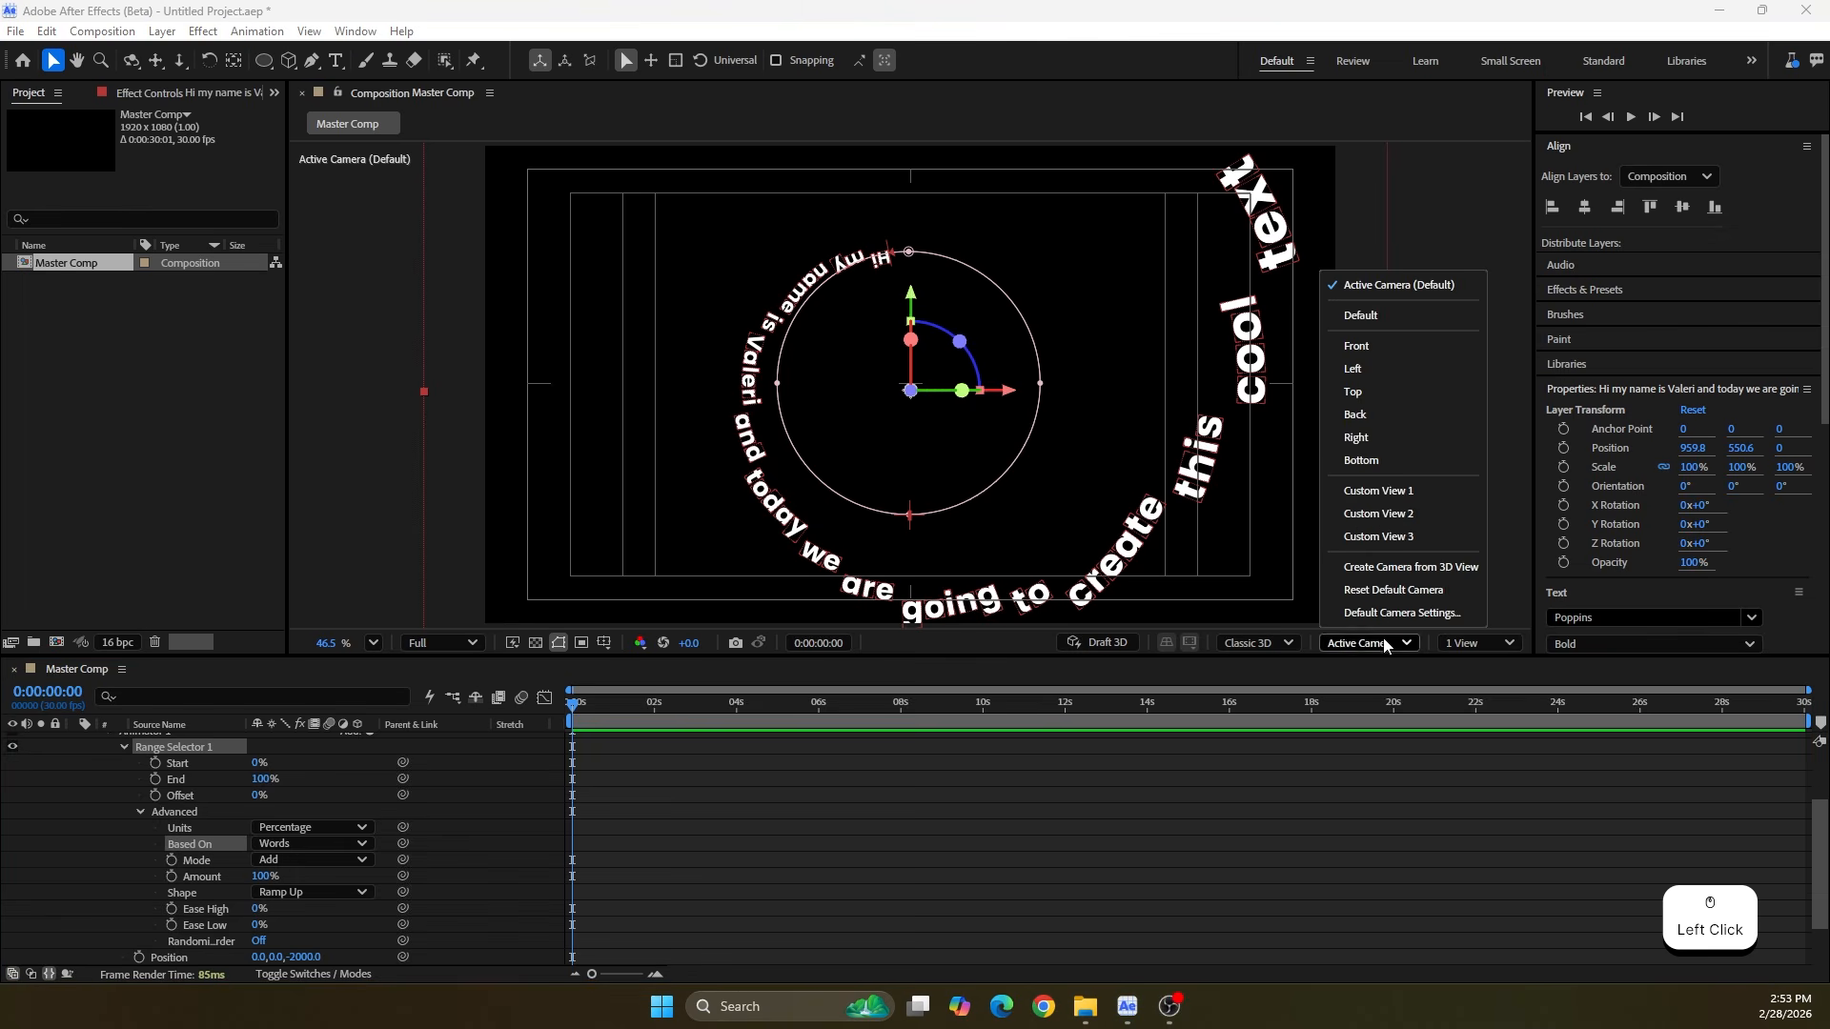
{"action": "left_click", "coordinate": [1365, 530]}
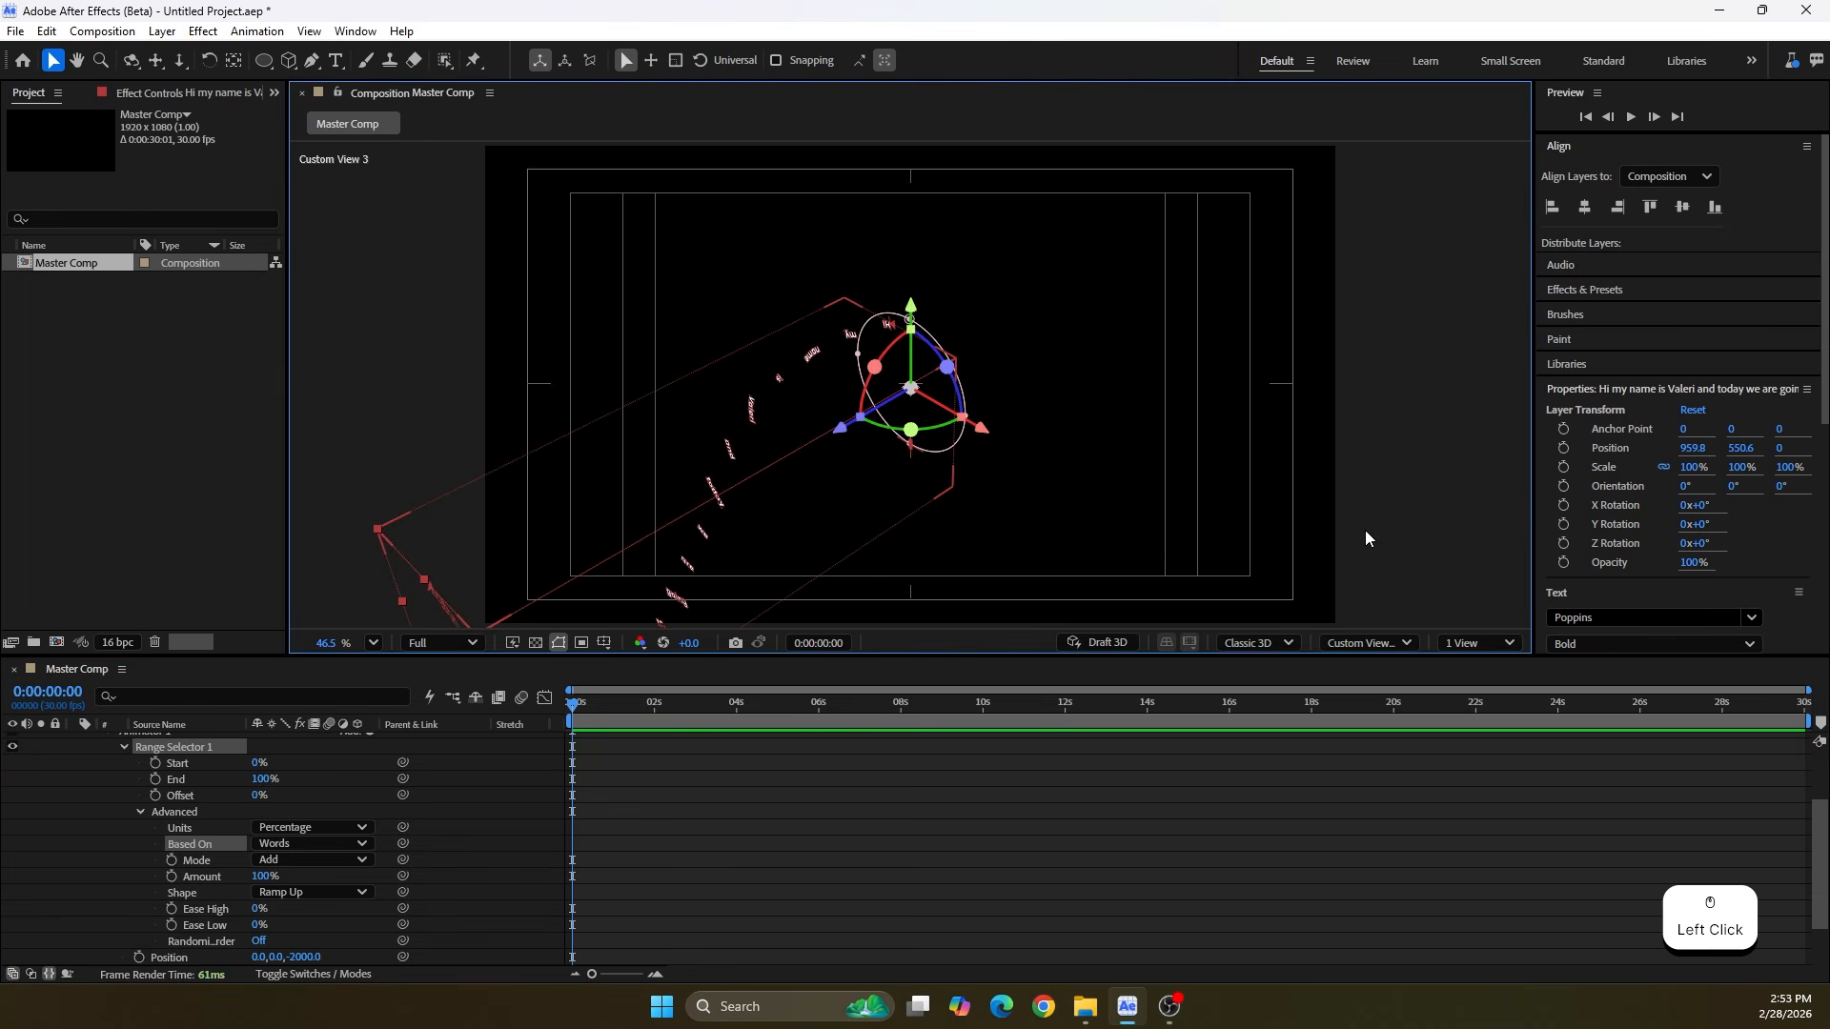
{"action": "left_click_drag", "start_coordinate": [675, 418], "coordinate": [924, 286]}
{"action": "left_click_drag", "start_coordinate": [1055, 307], "coordinate": [777, 417]}
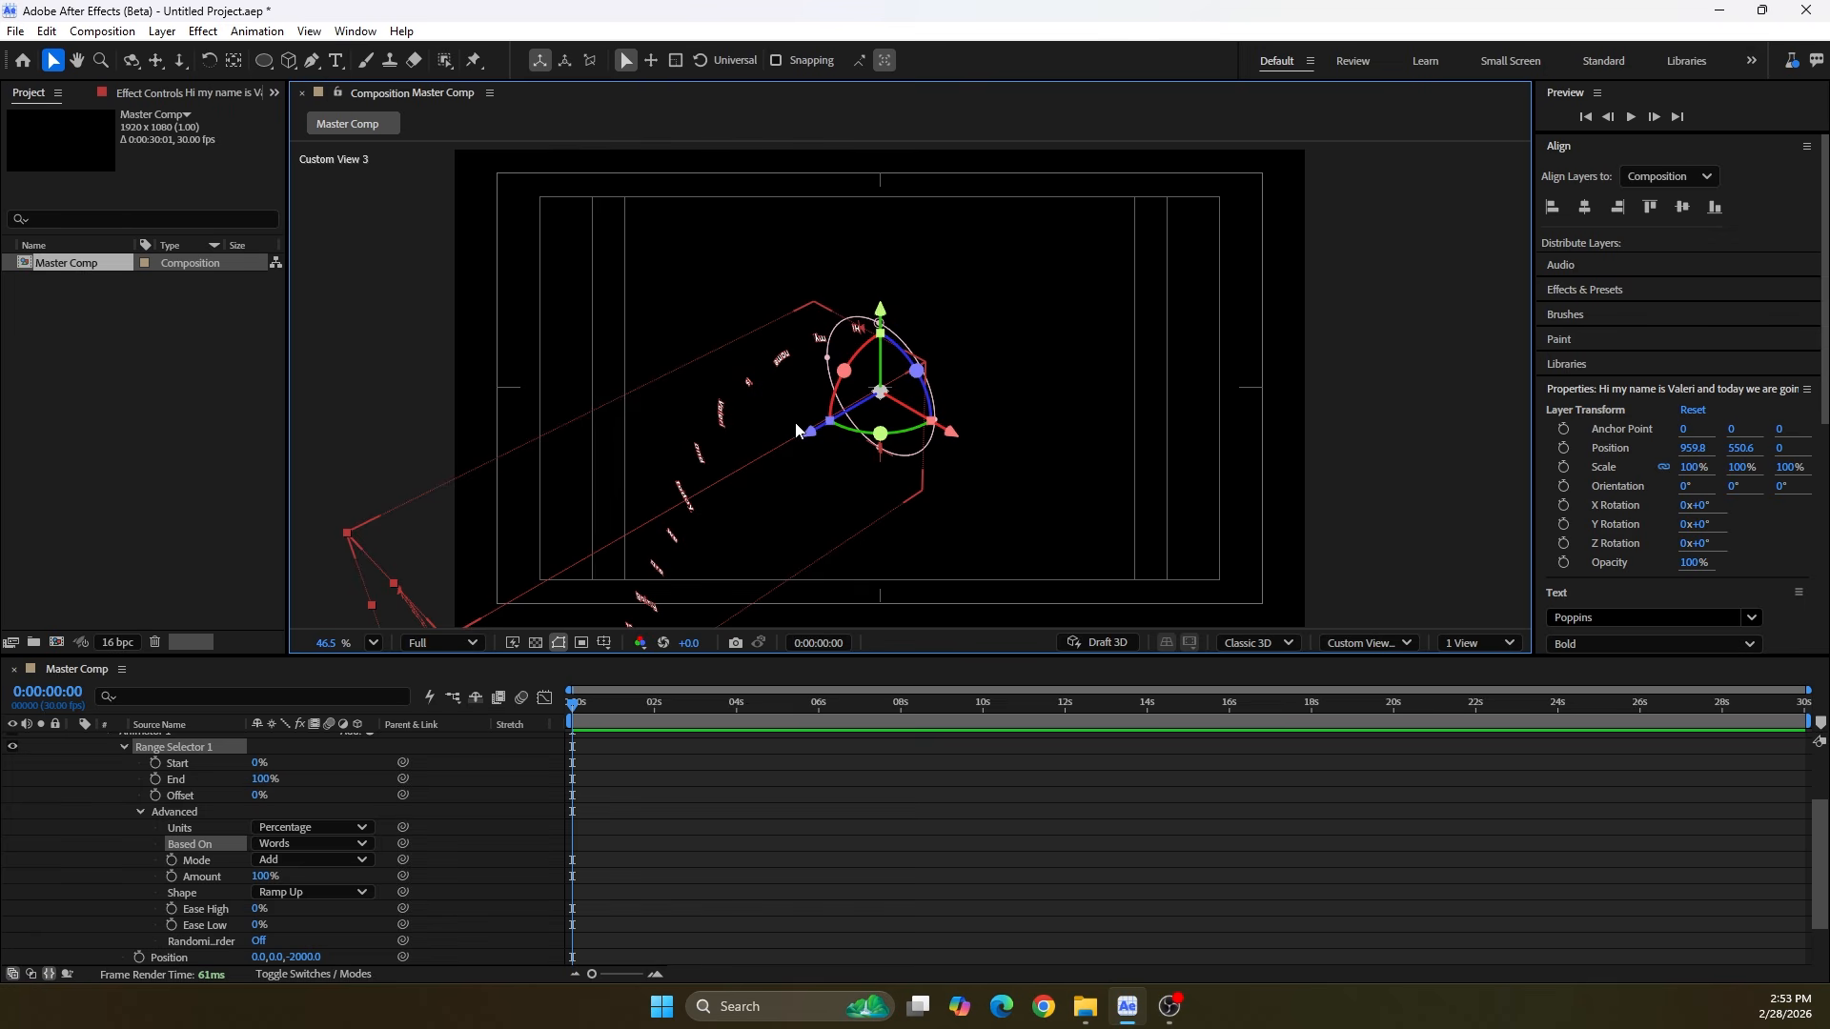
{"action": "left_click", "coordinate": [1370, 642]}
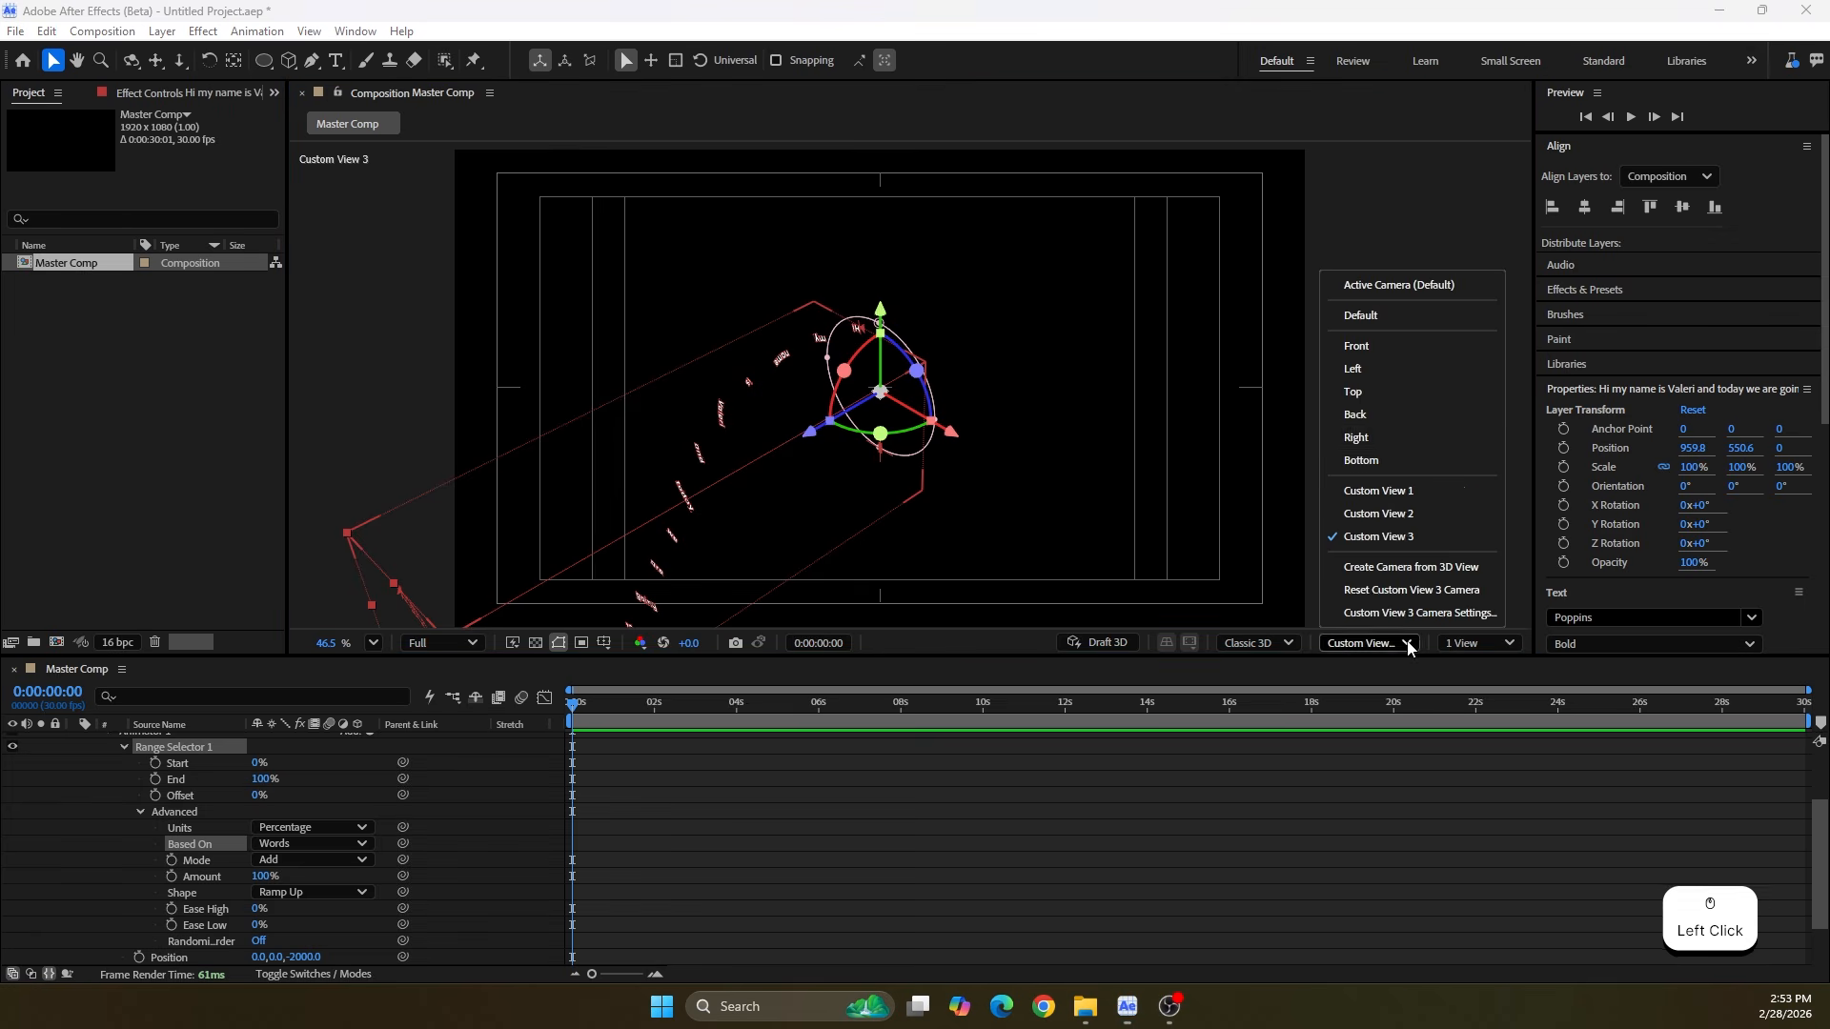
{"action": "left_click", "coordinate": [1414, 291]}
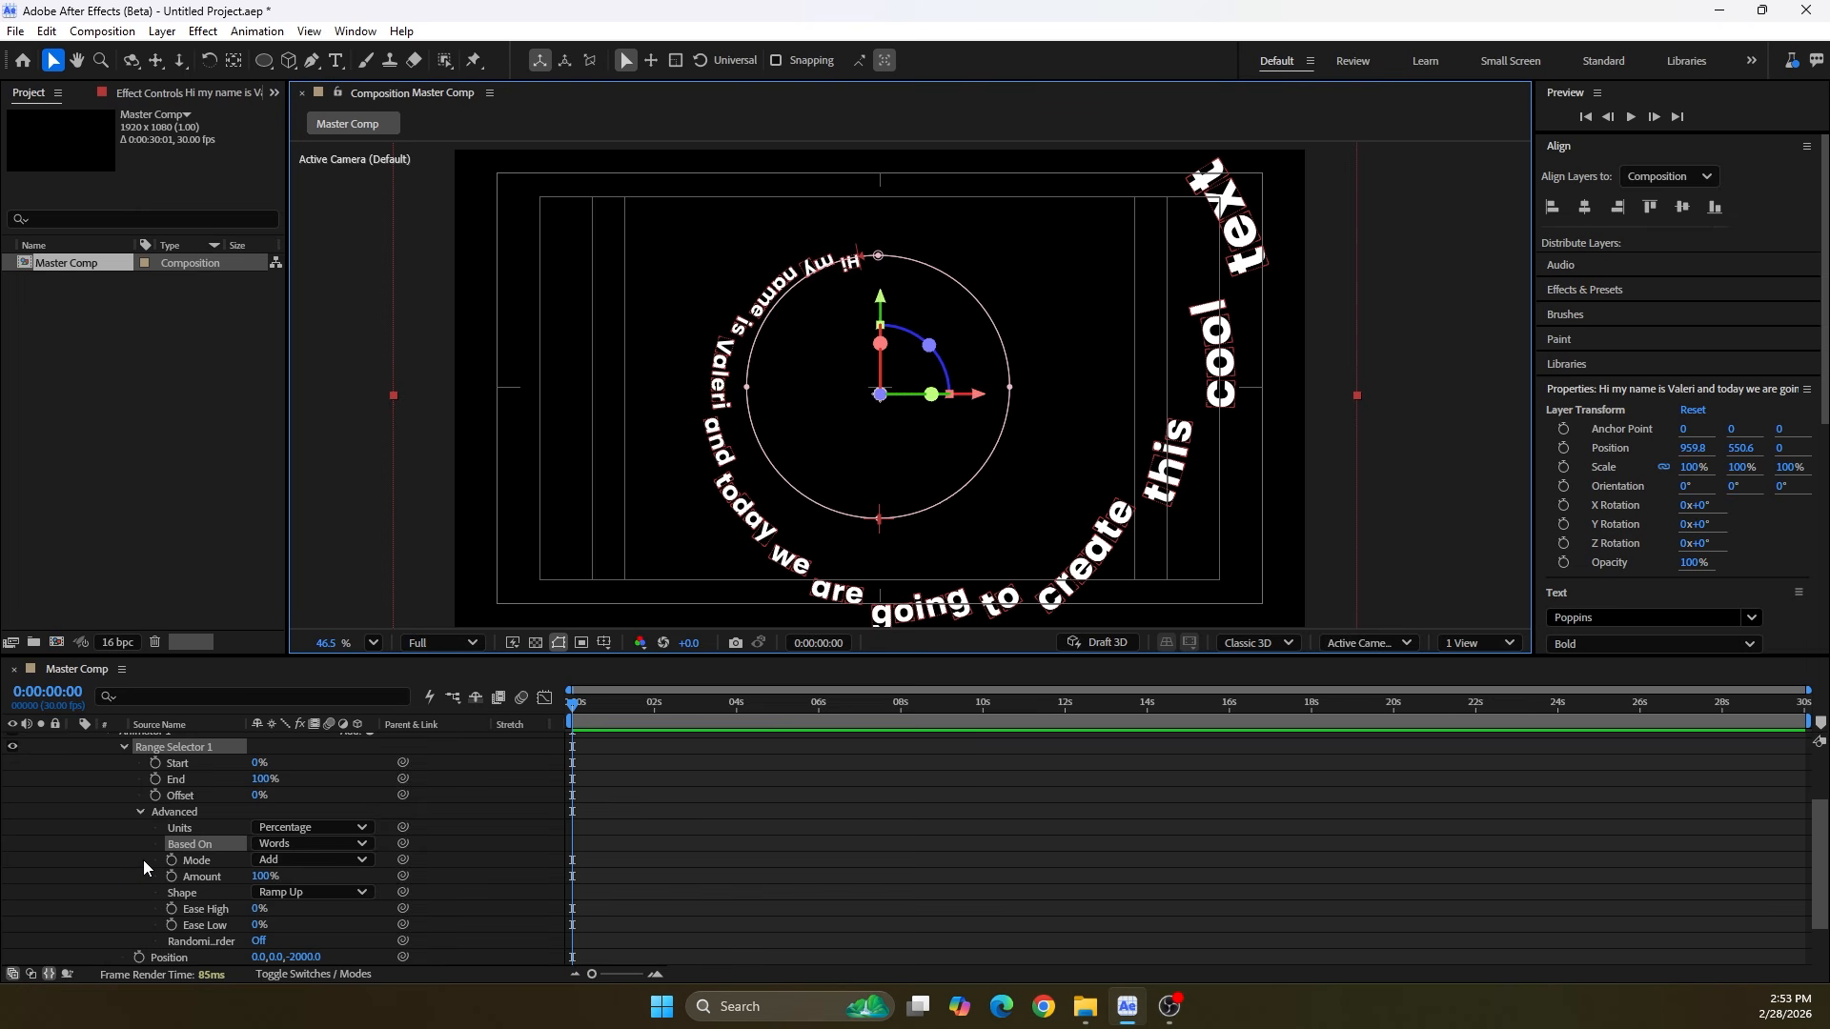
Collapse the text layer's properties and set its font size to 60 px
{"action": "scroll", "coordinate": [143, 860], "scroll_direction": "up", "scroll_amount": 5}
{"action": "left_click", "coordinate": [72, 741]}
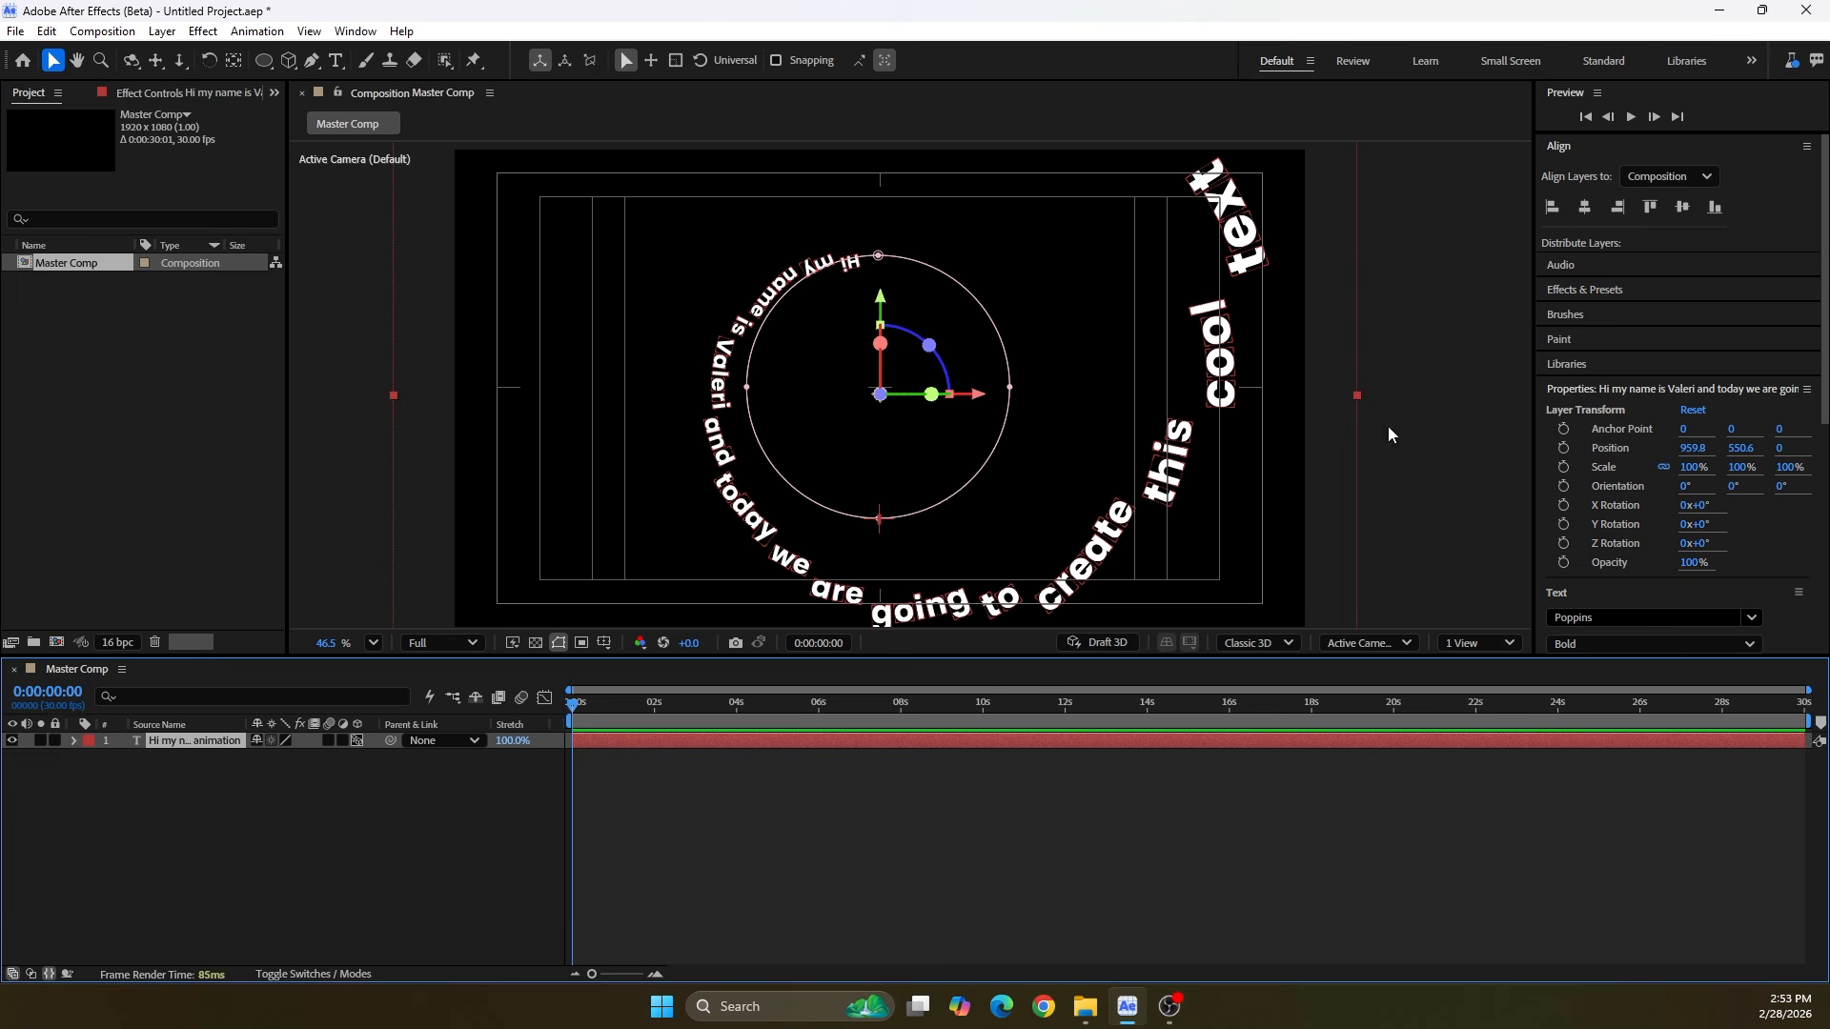
{"action": "left_click_drag", "start_coordinate": [1825, 325], "coordinate": [1824, 536]}
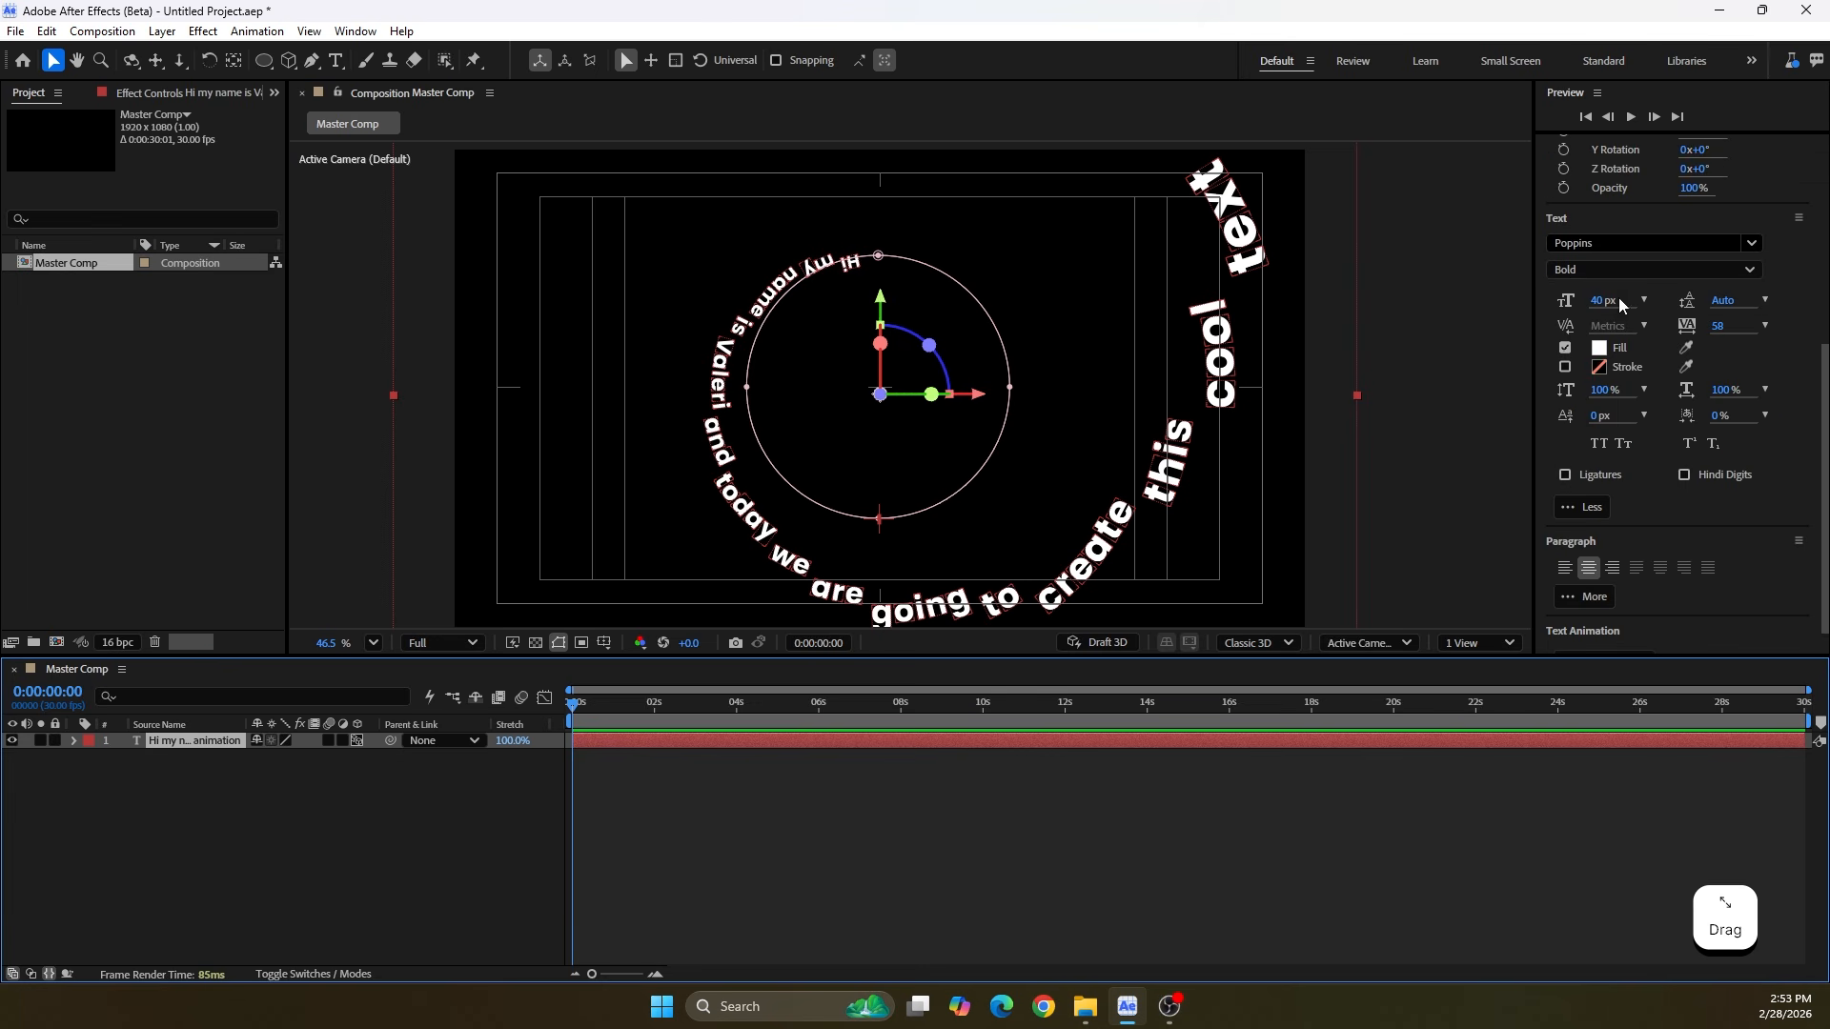
{"action": "left_click", "coordinate": [1606, 302]}
{"action": "left_click_drag", "start_coordinate": [1612, 305], "coordinate": [1622, 311]}
{"action": "left_click", "coordinate": [1610, 302]}
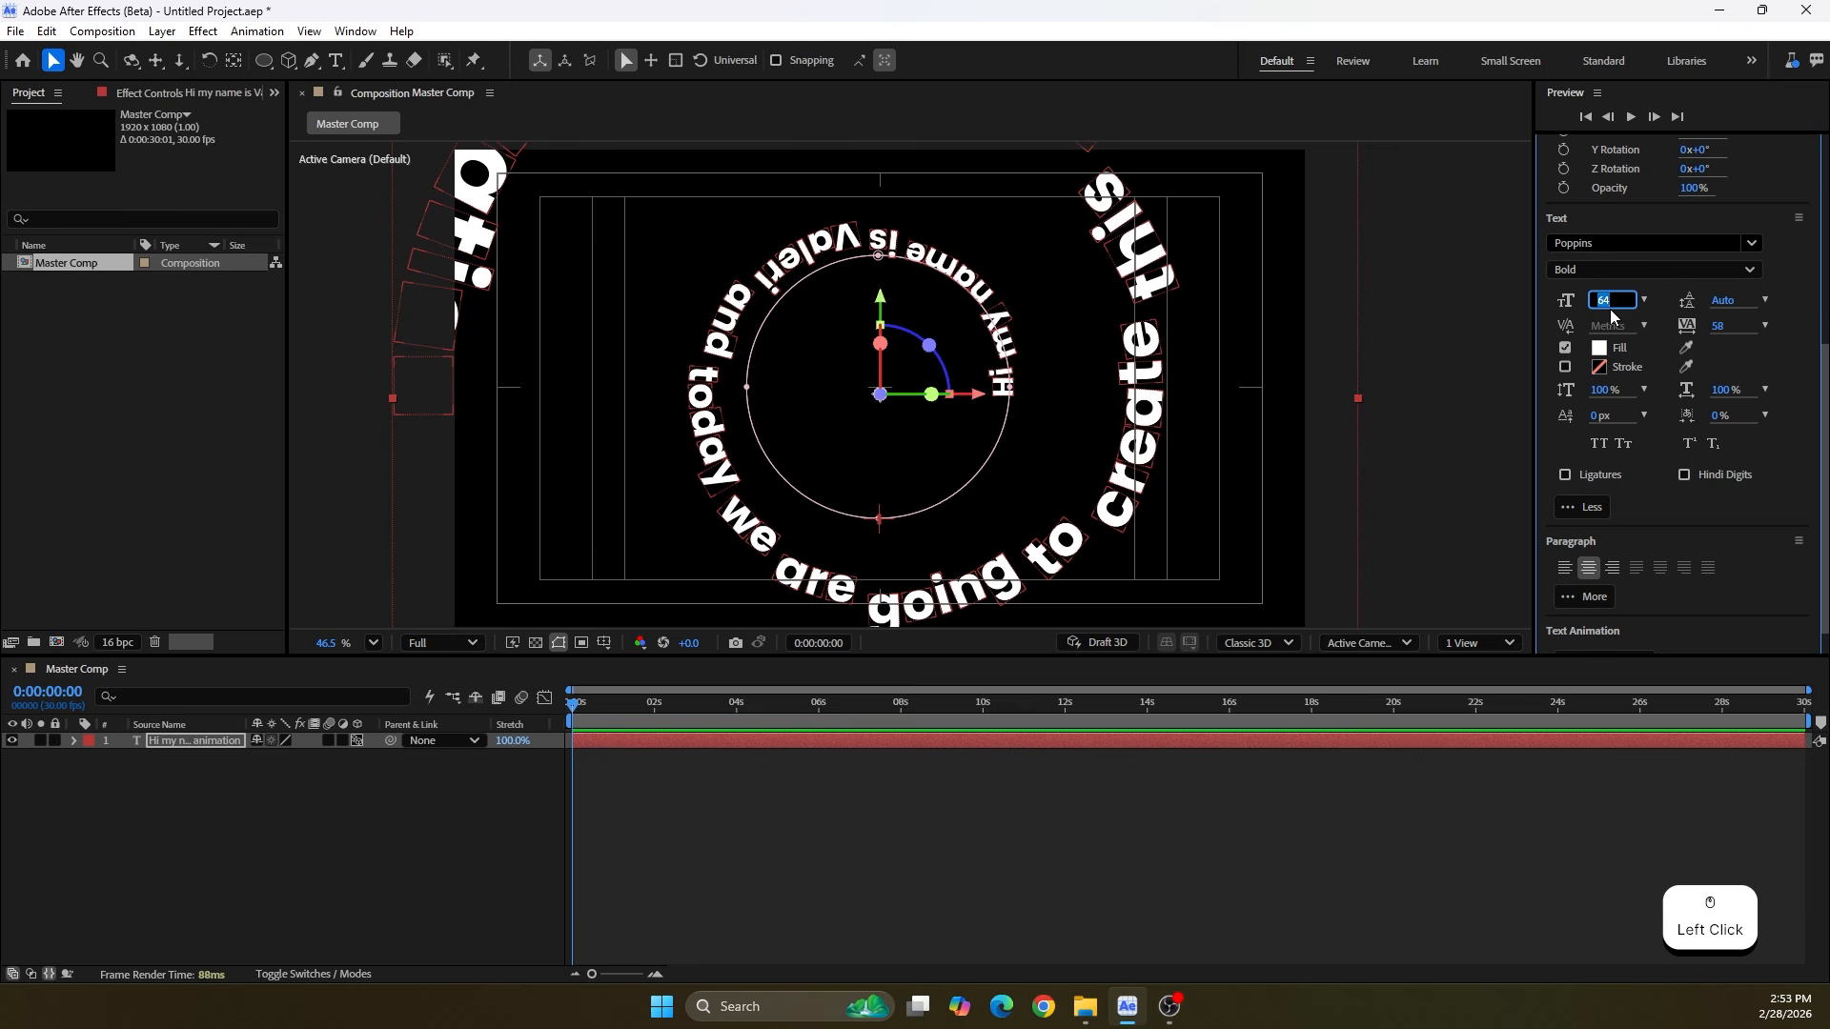
{"action": "type", "text": "60"}
{"action": "key", "text": "Return"}
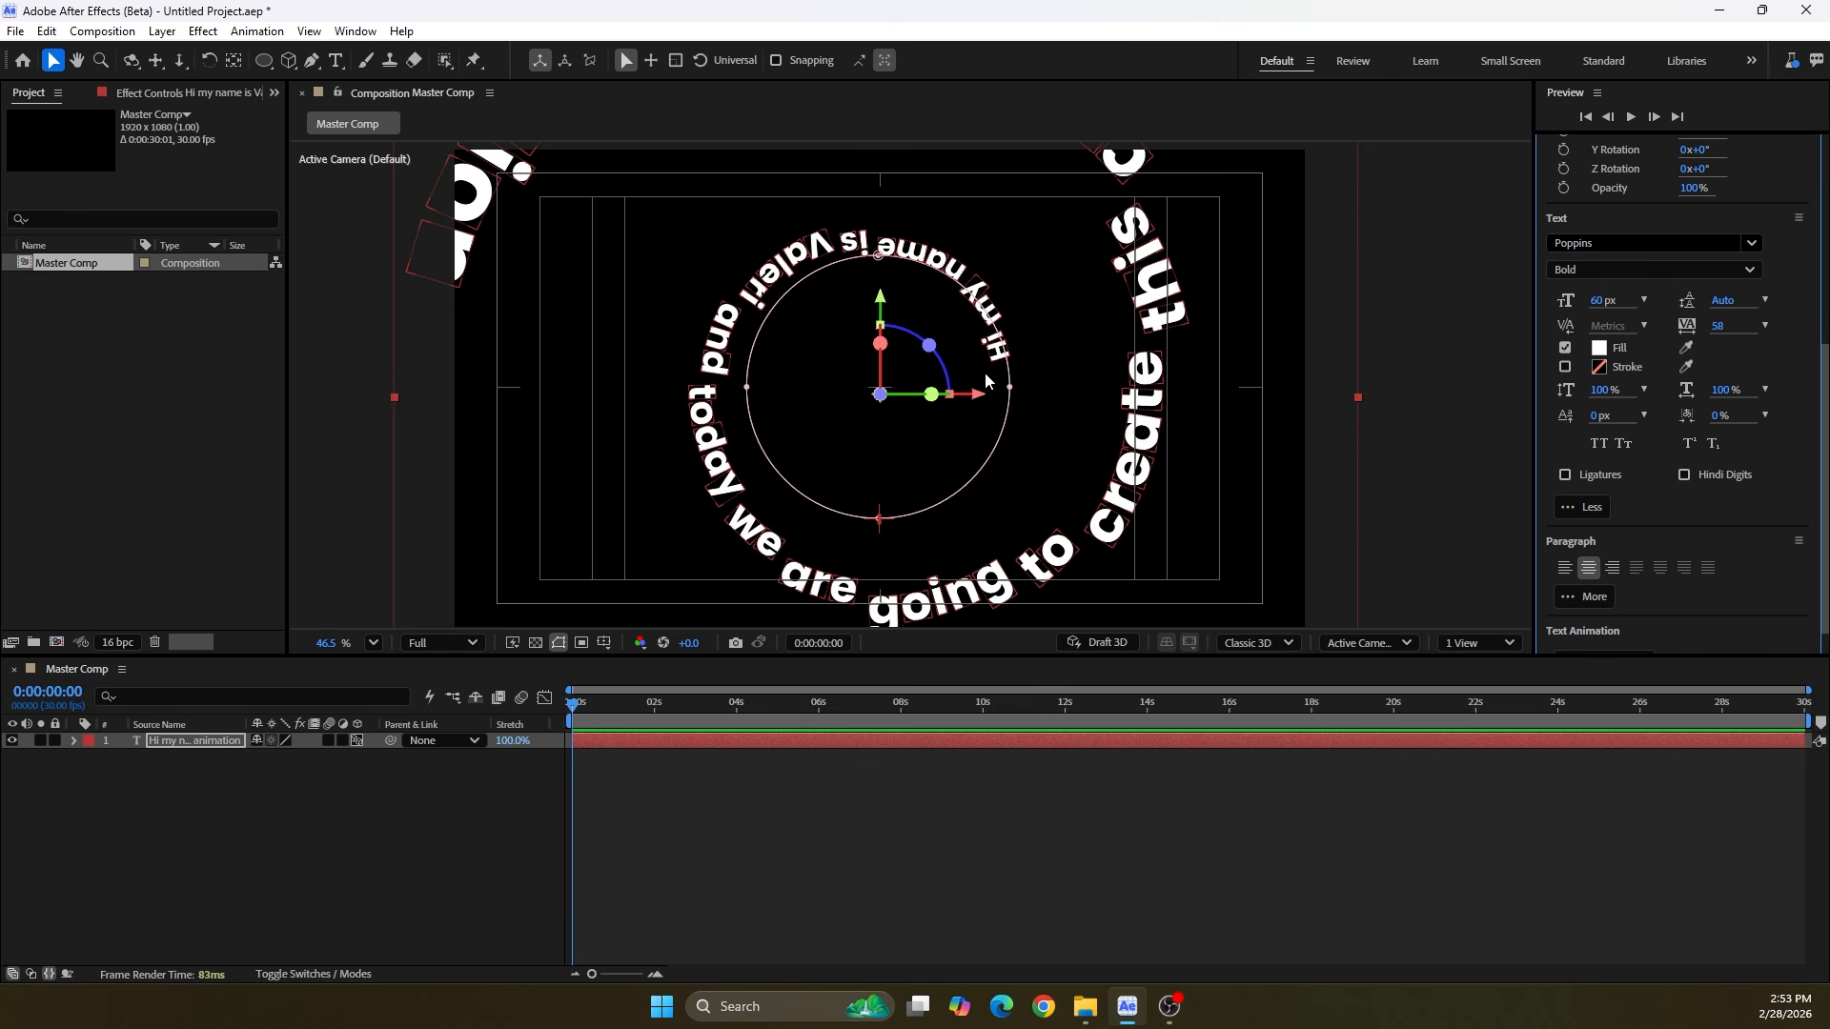
Scale the circular mask down around its center to tighten the text into a spiral, and deselect the layer
{"action": "left_click", "coordinate": [1012, 393]}
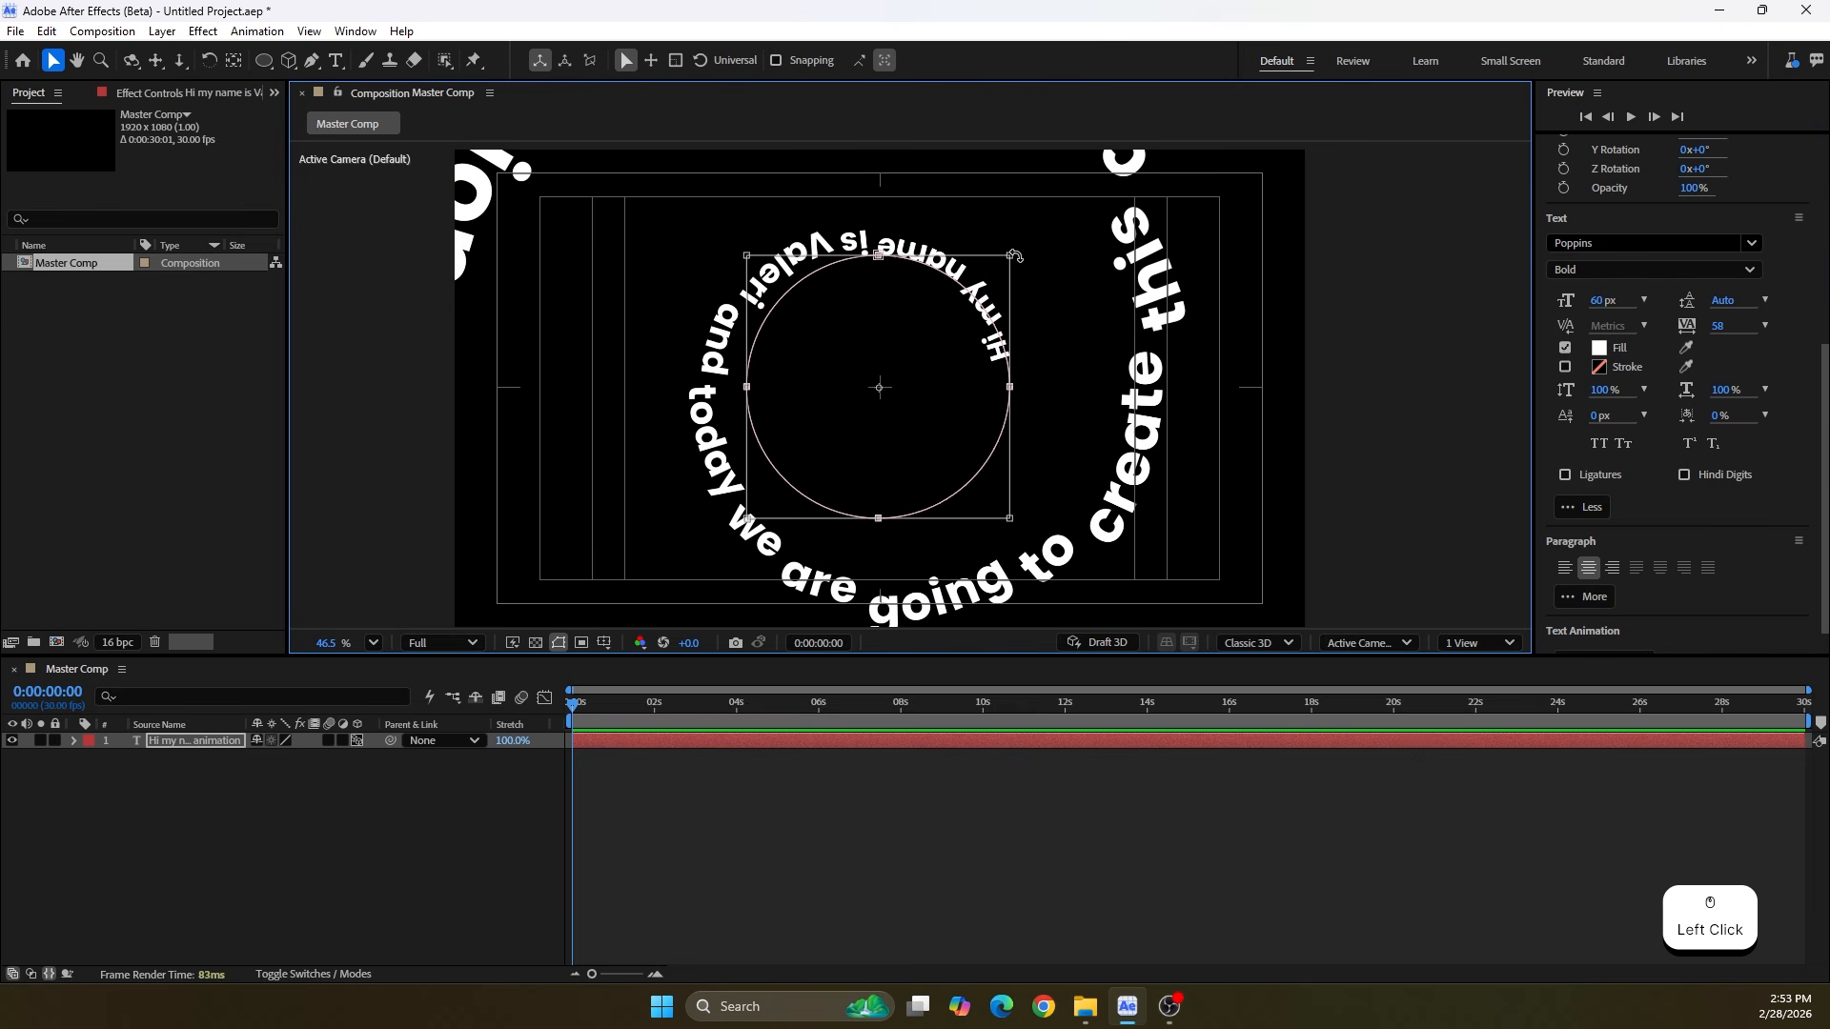
{"action": "left_click_drag", "start_coordinate": [1013, 255], "coordinate": [1007, 305]}
{"action": "left_click", "coordinate": [241, 793]}
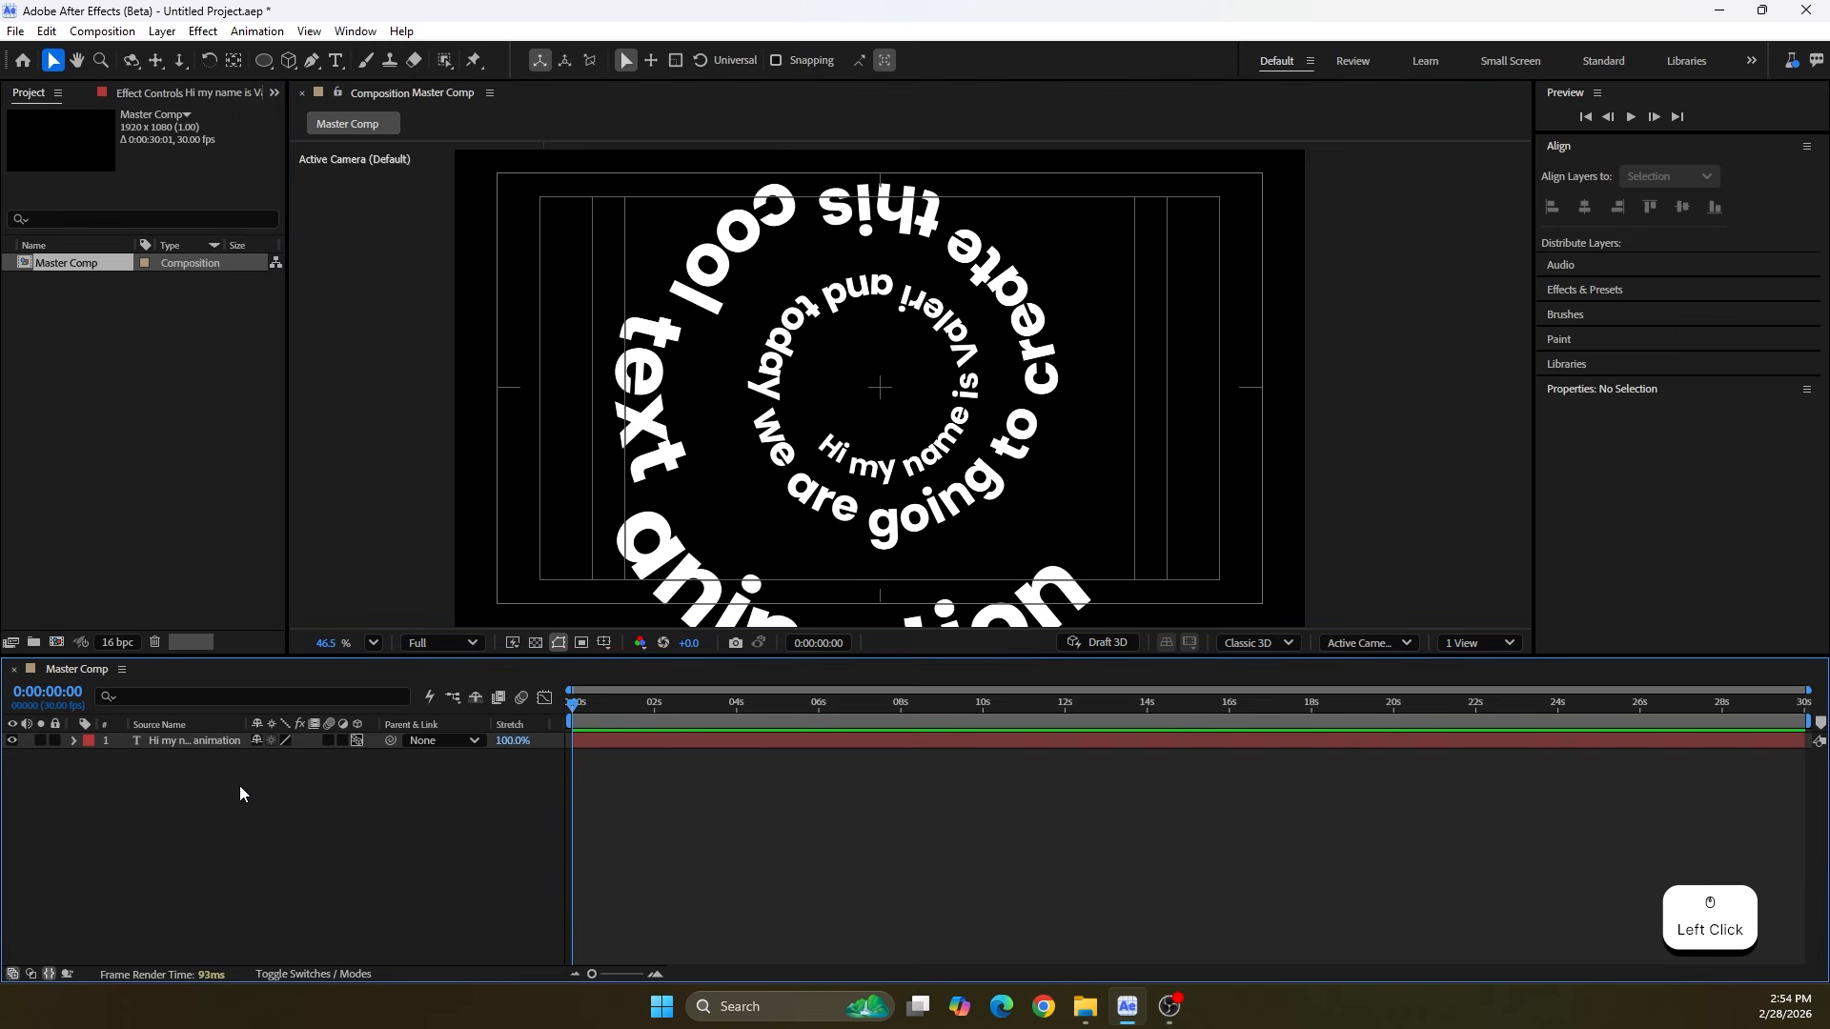
Save the project as "Spiral 3D Tex Animation"
{"action": "key", "text": "ctrl+s"}
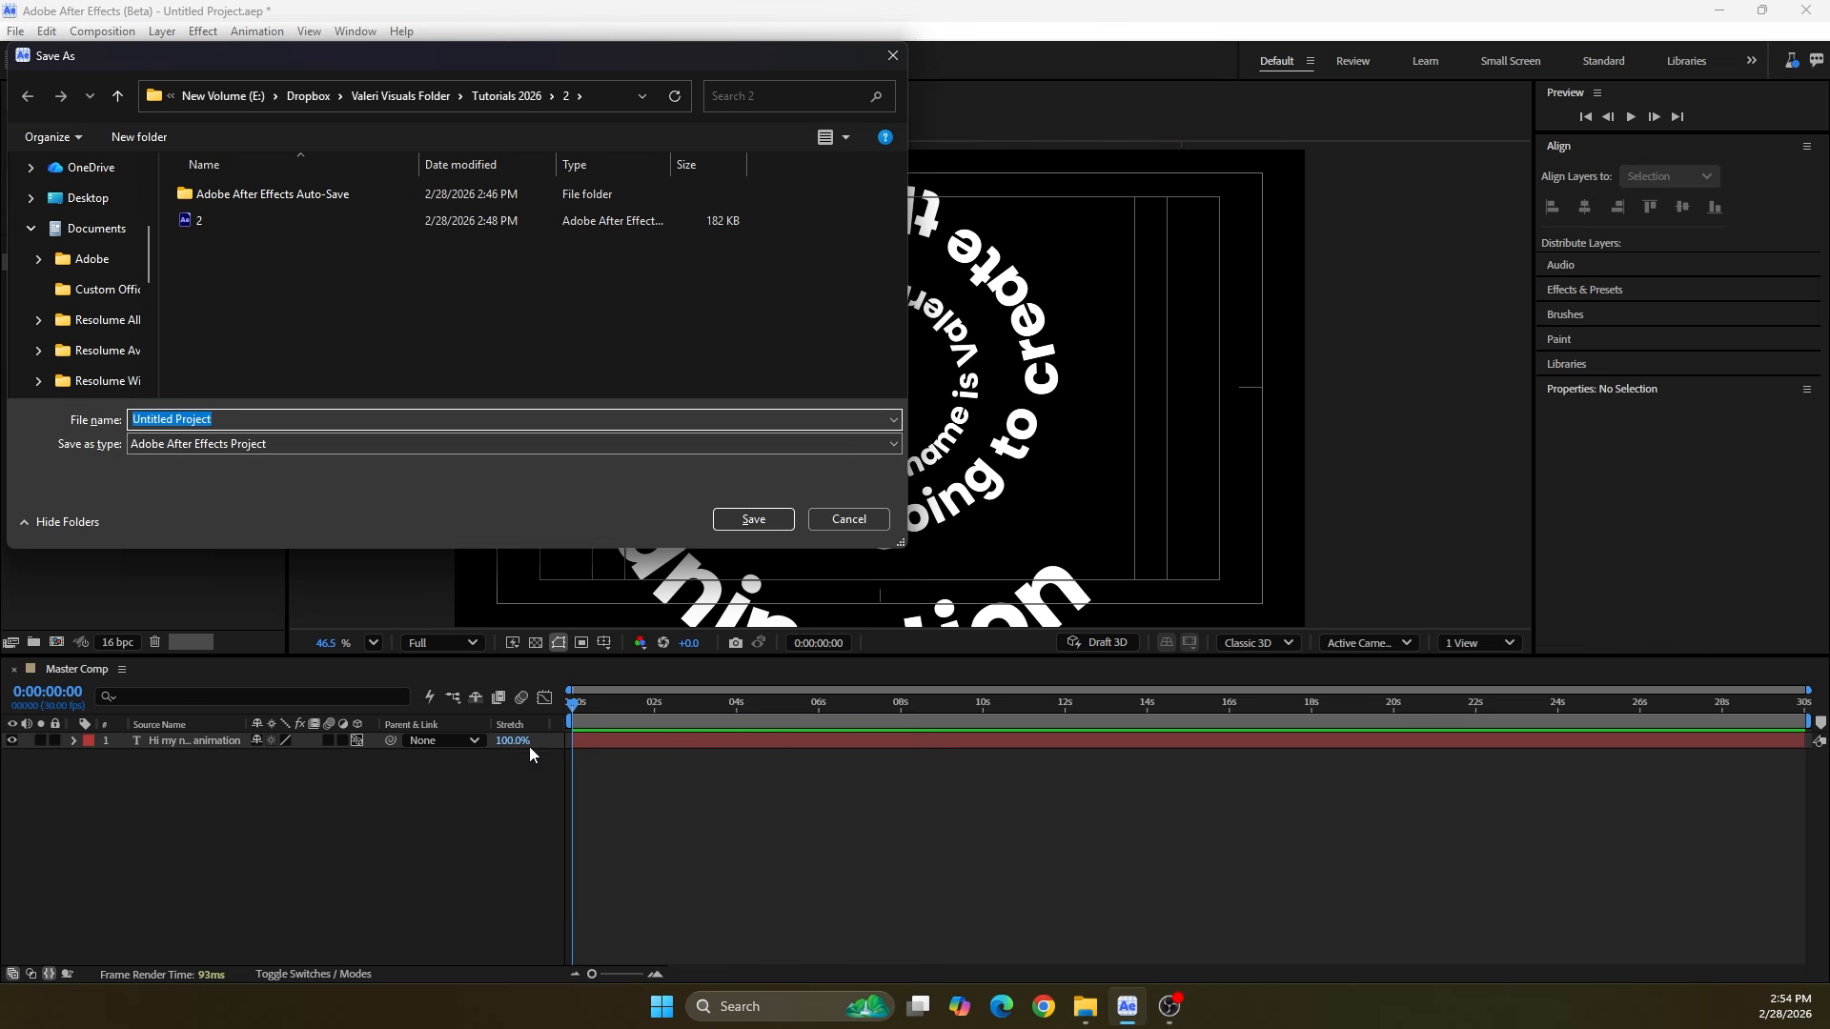
{"action": "type", "text": "Spiral 3D T"}
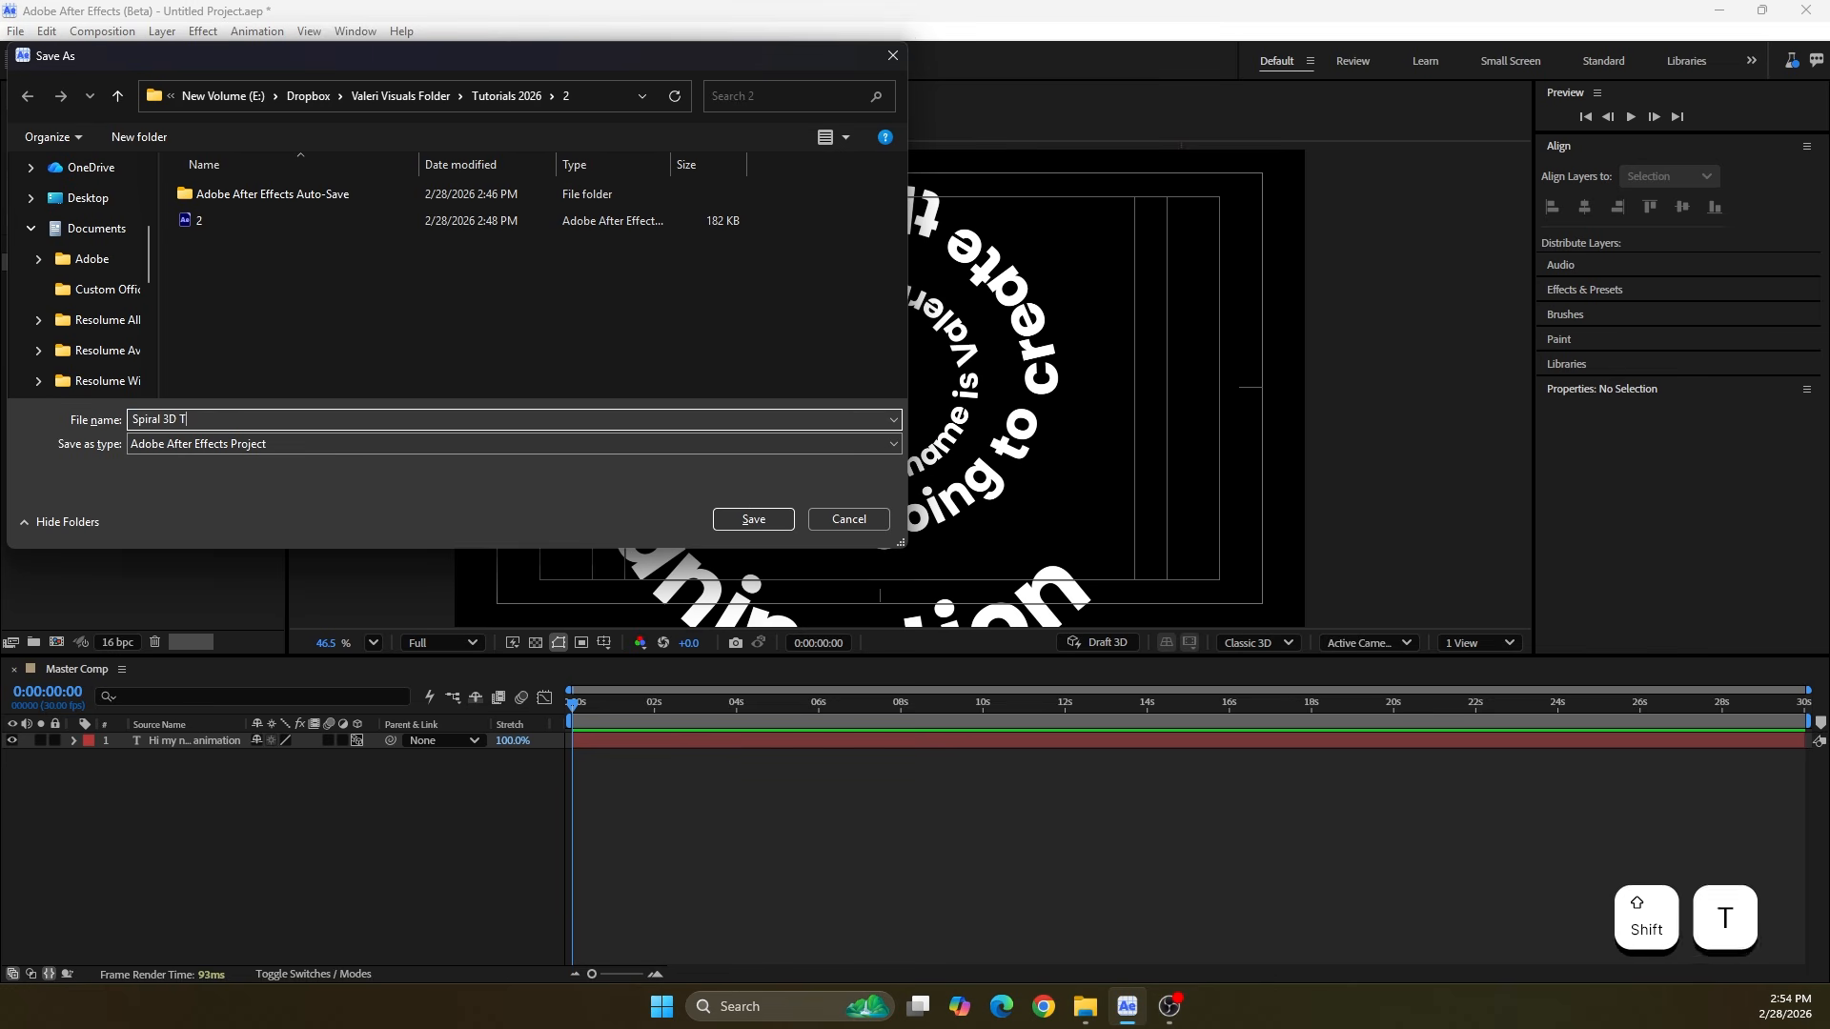
{"action": "type", "text": "ex Animation"}
{"action": "left_click", "coordinate": [753, 519]}
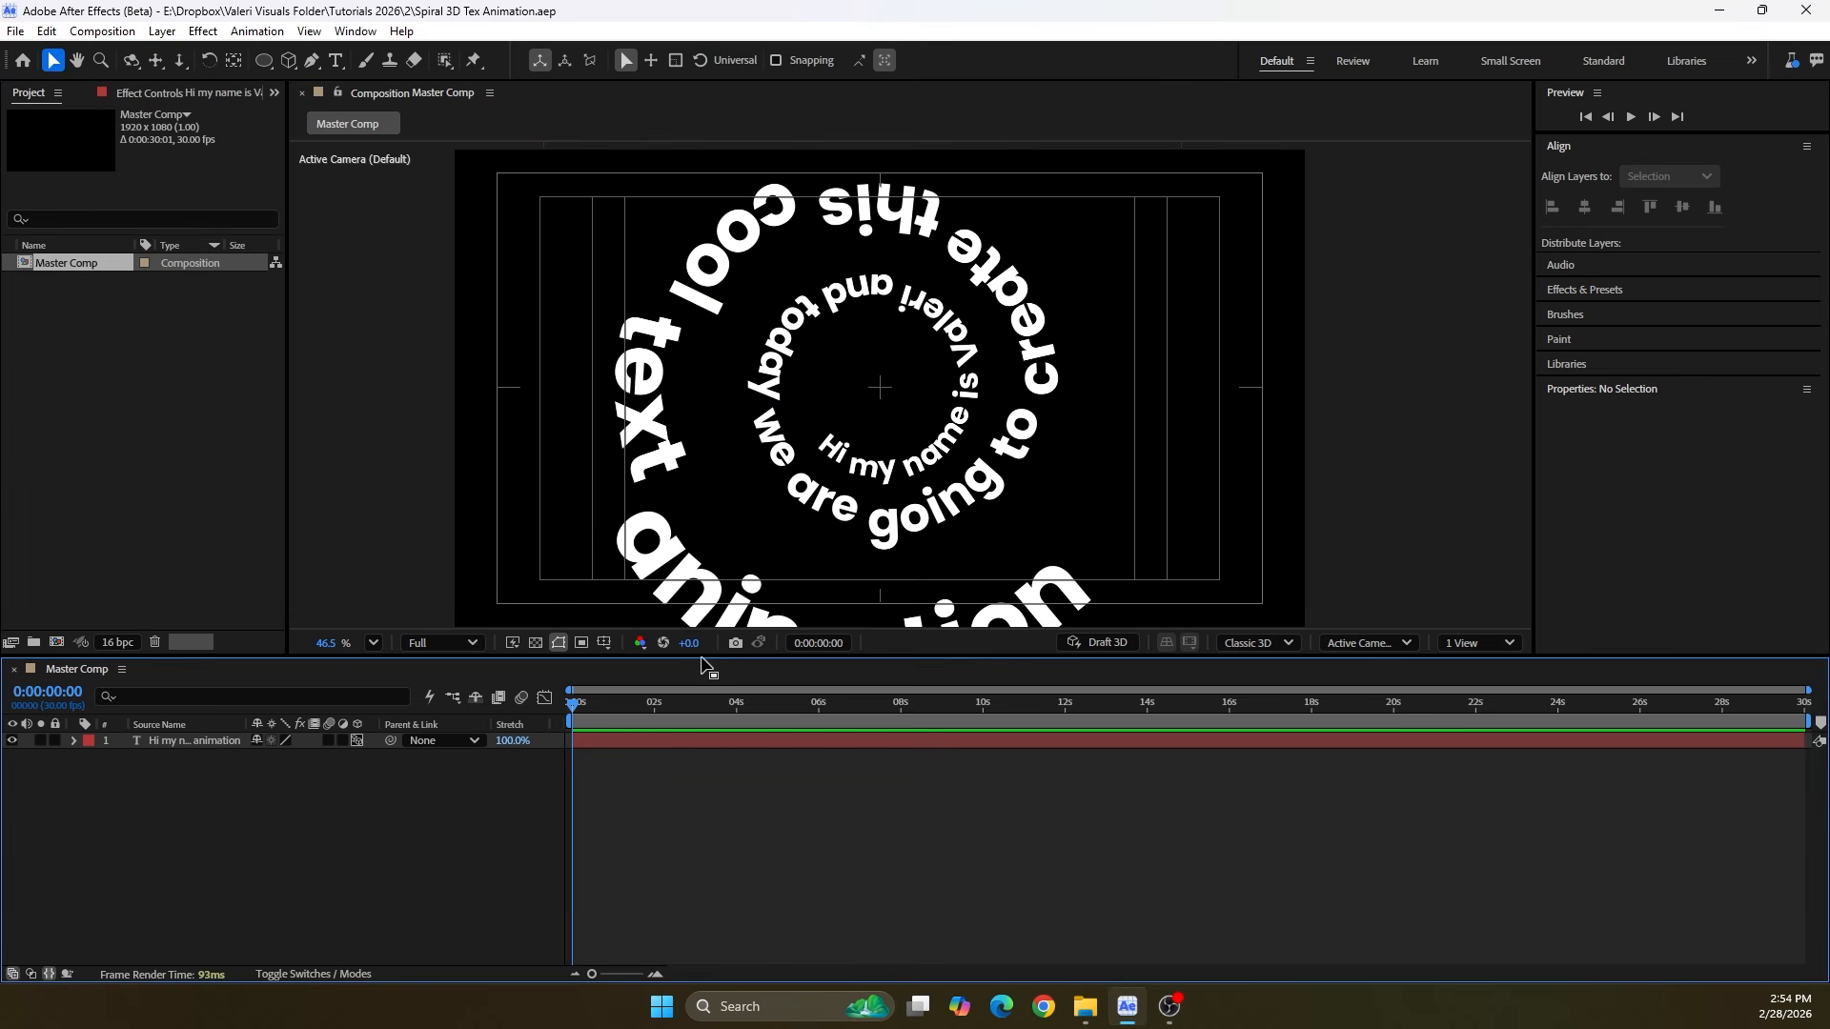
Enlarge the composition viewer and create a One-Node Camera with the 35mm preset
{"action": "left_click_drag", "start_coordinate": [702, 655], "coordinate": [657, 730]}
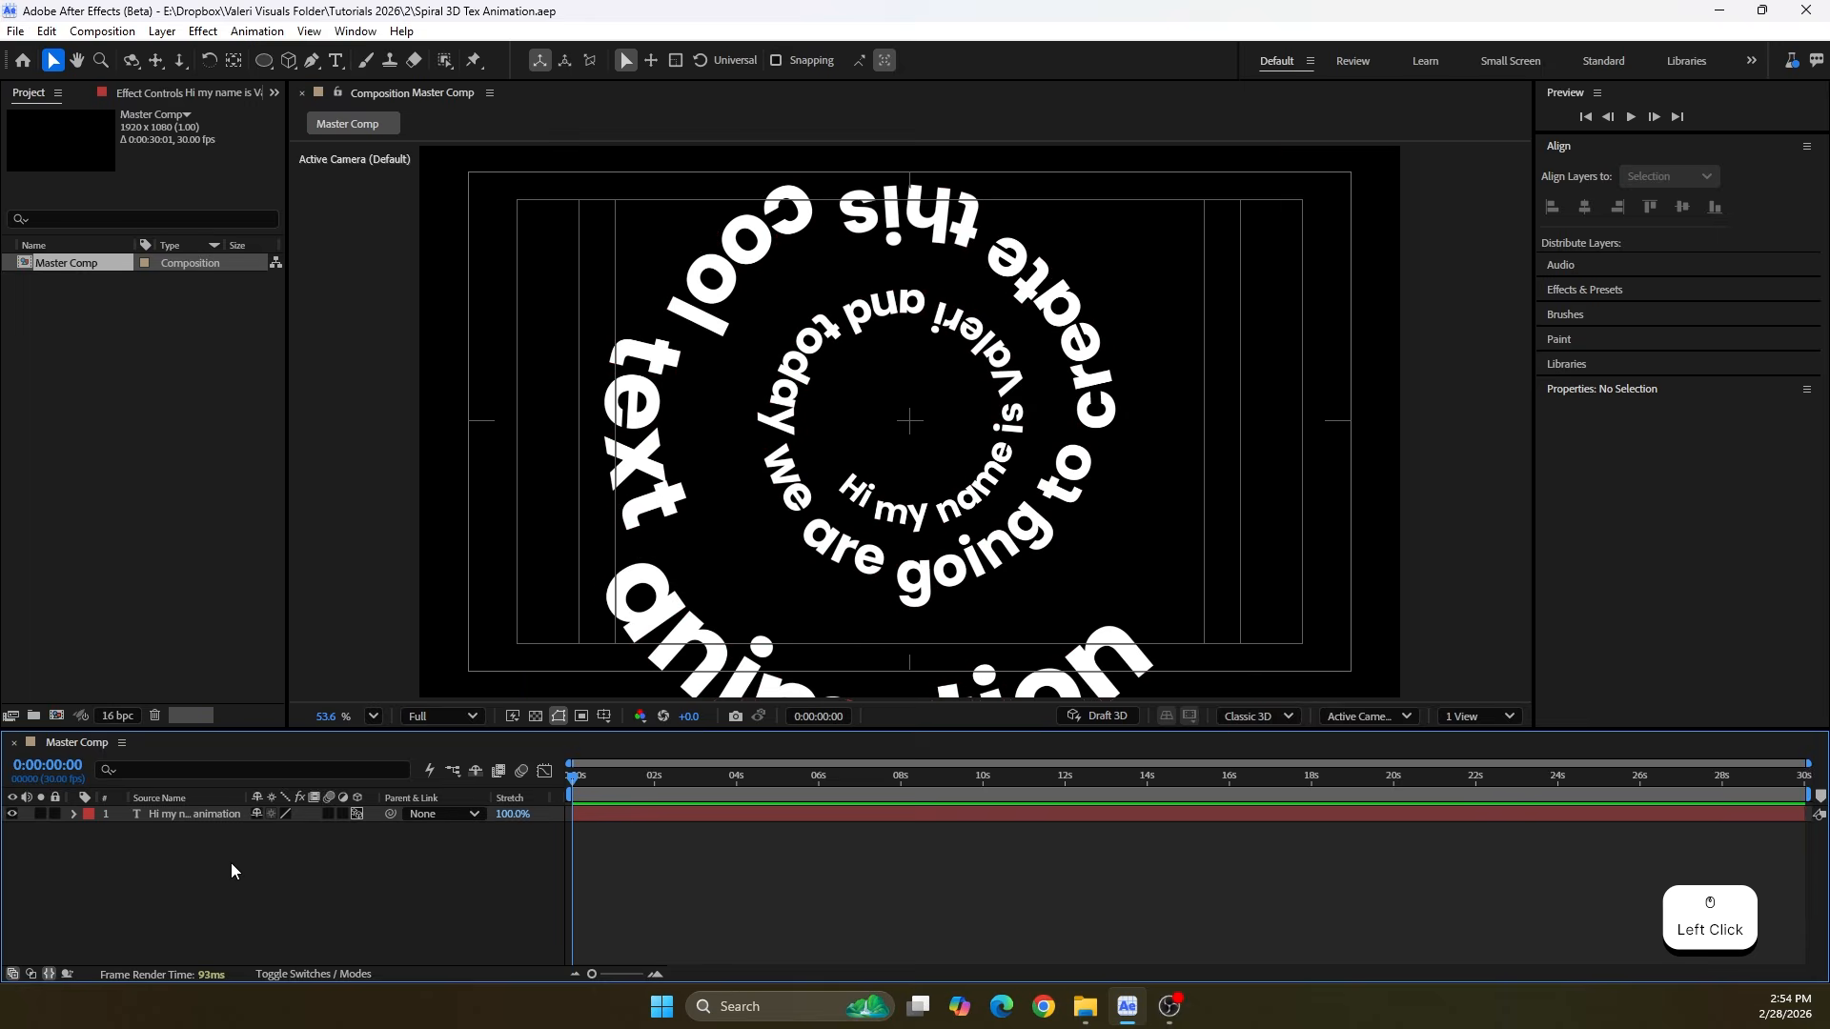
{"action": "right_click", "coordinate": [231, 862]}
{"action": "mouse_move", "coordinate": [286, 627]}
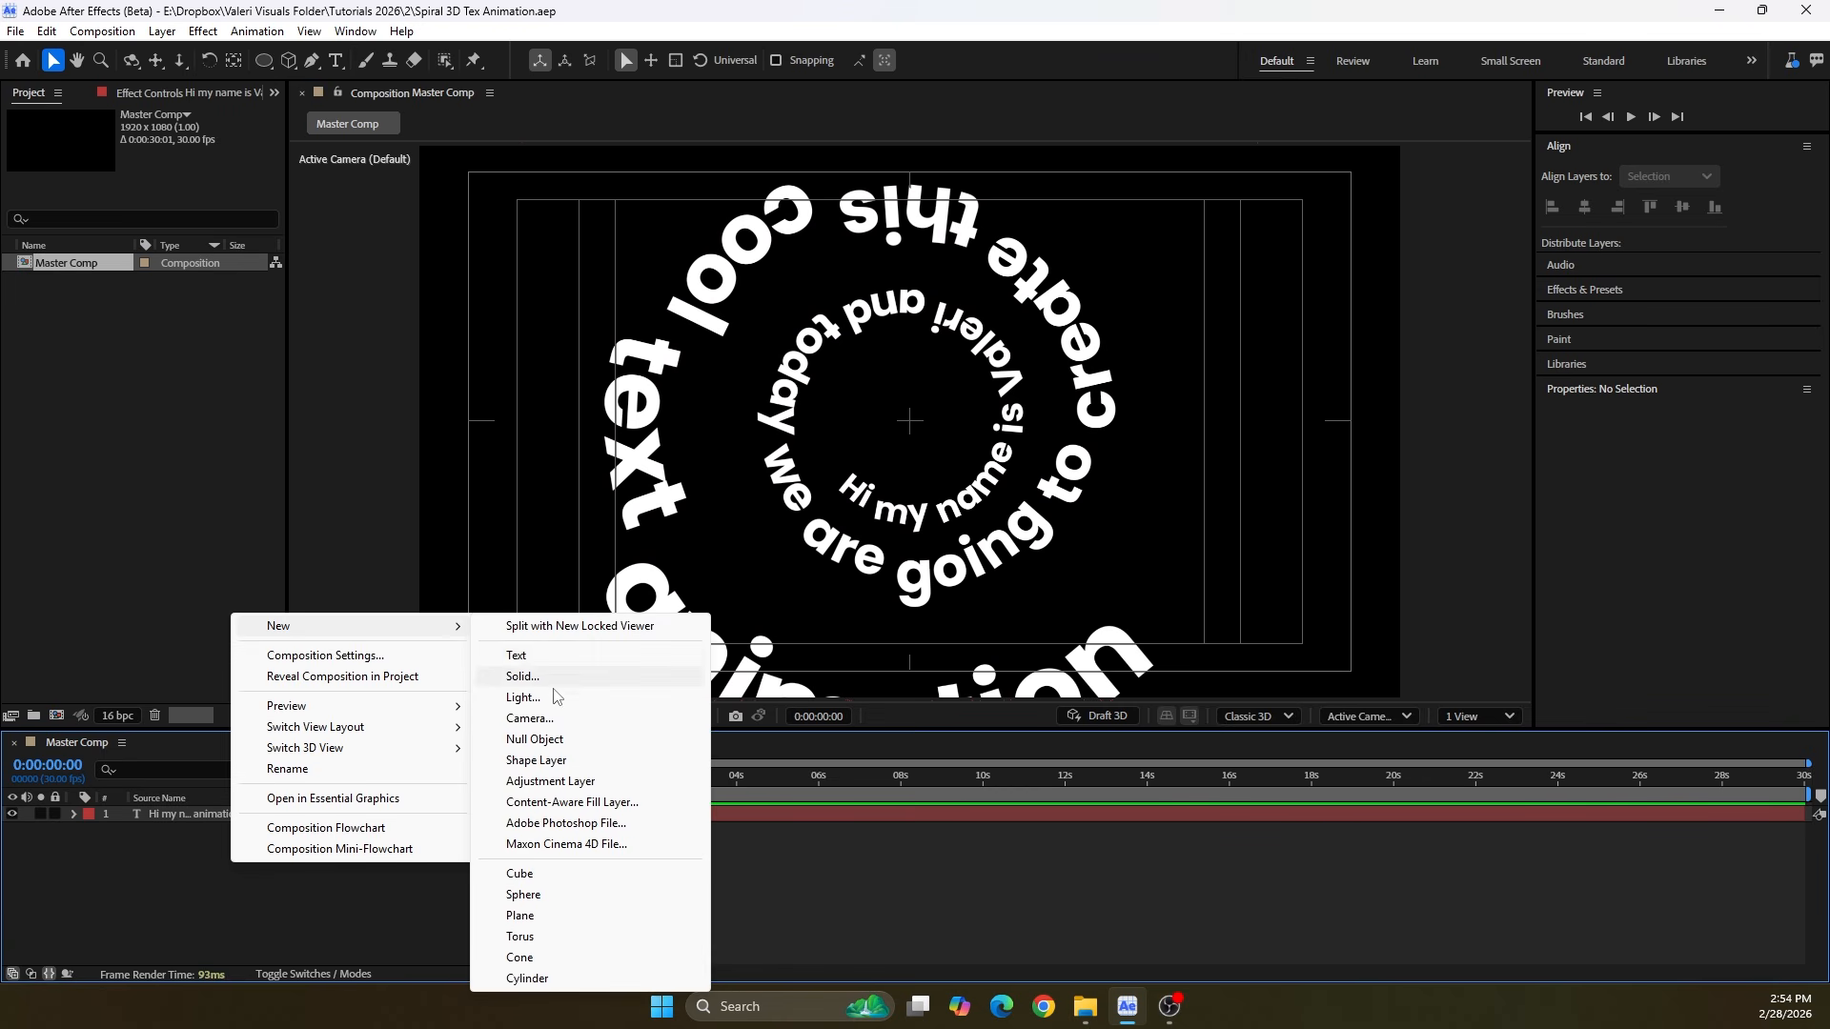
{"action": "left_click", "coordinate": [535, 718]}
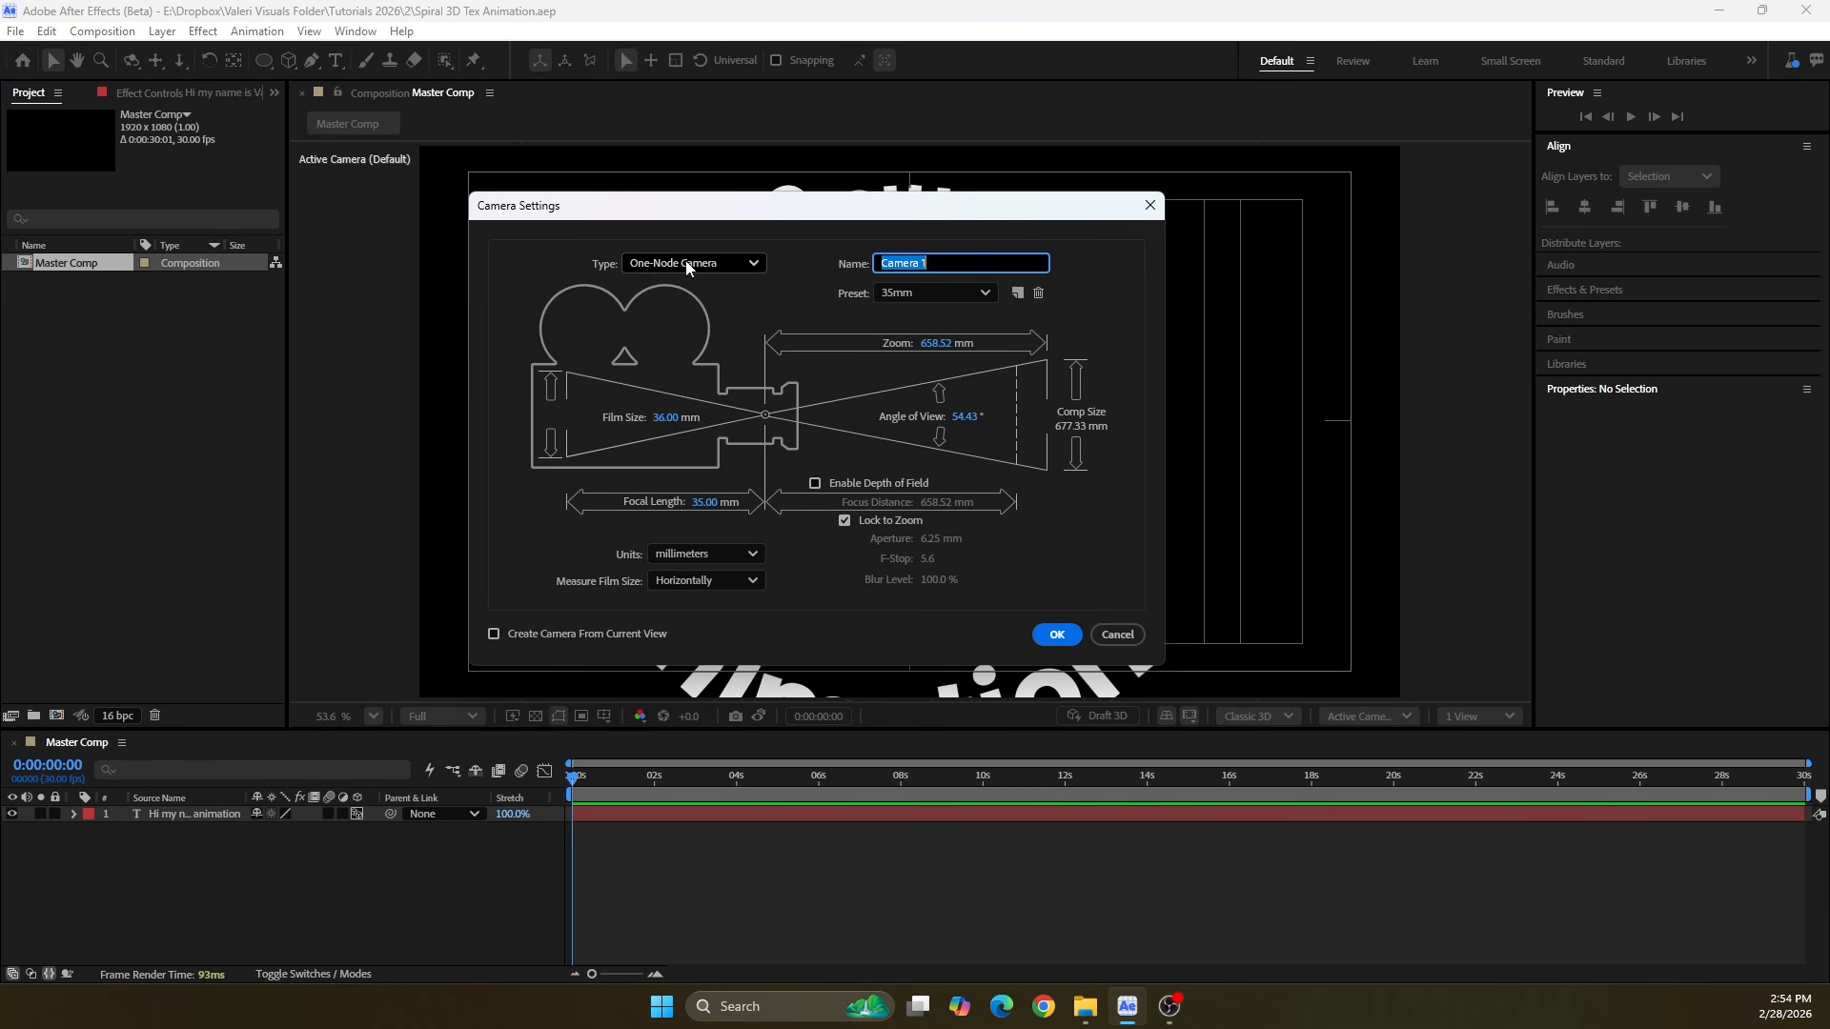
{"action": "left_click", "coordinate": [687, 268]}
{"action": "left_click", "coordinate": [681, 278]}
{"action": "left_click", "coordinate": [902, 296]}
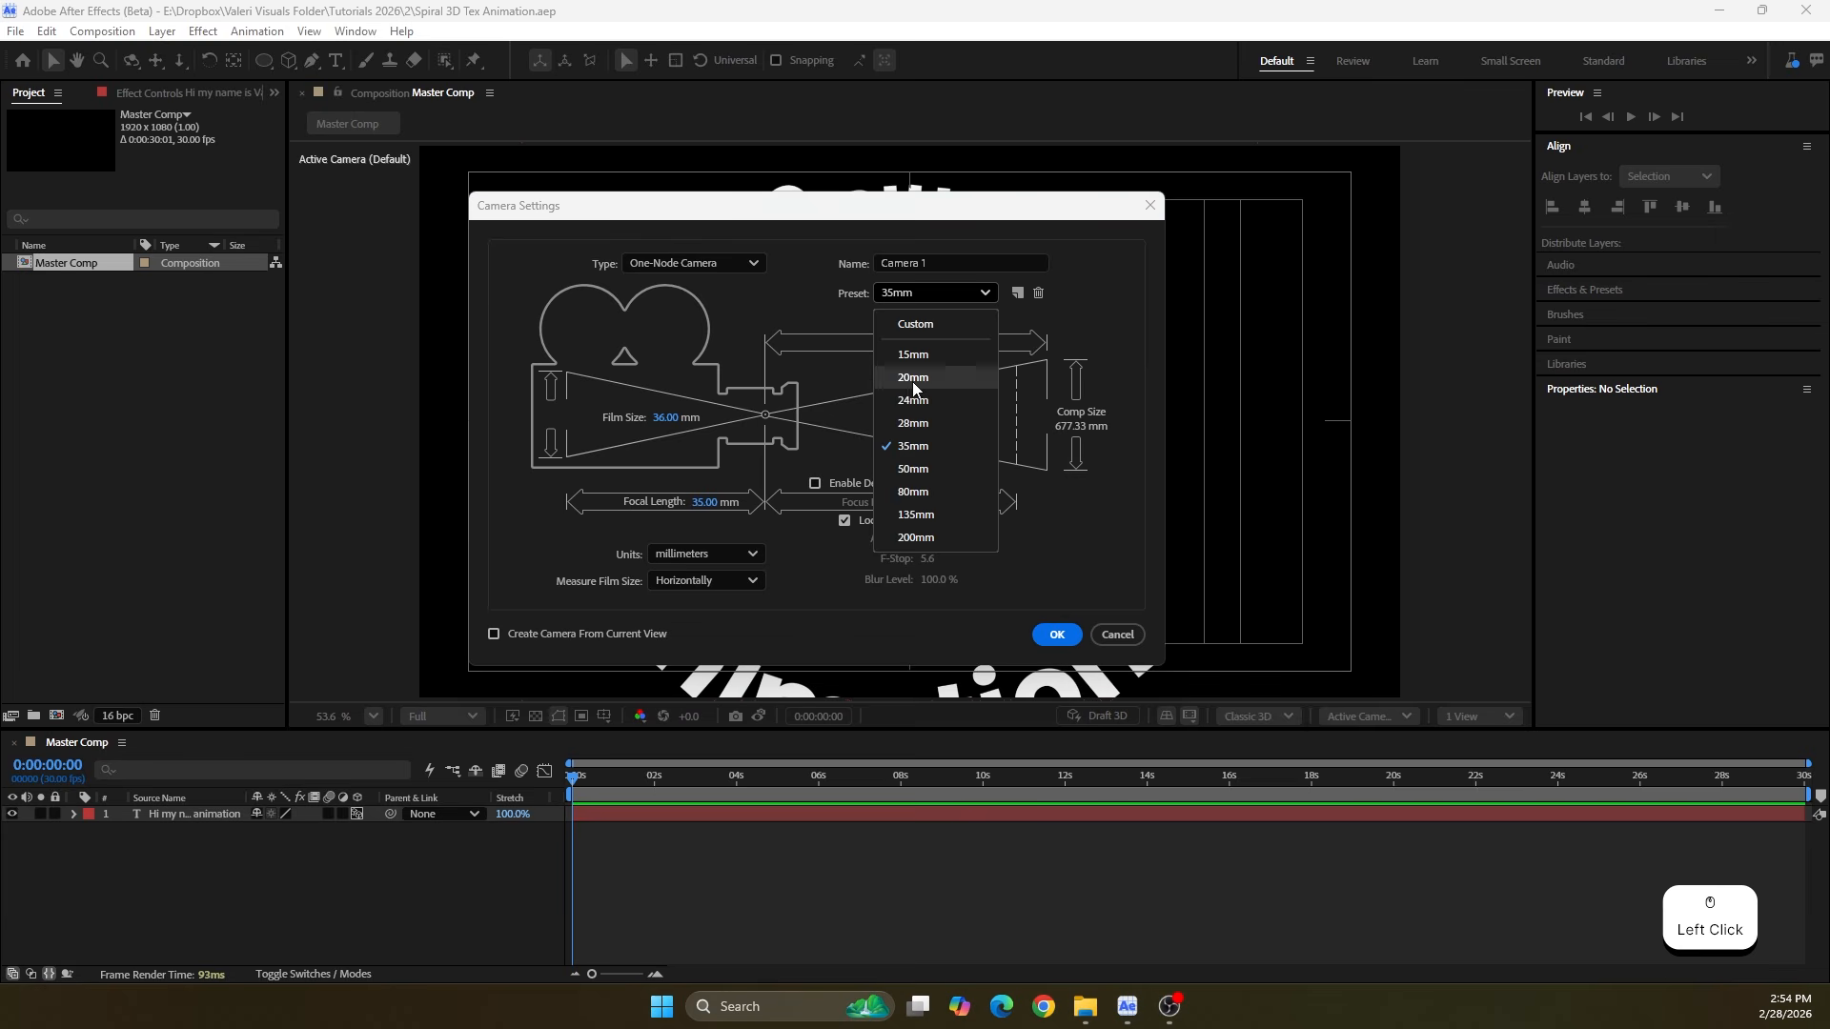
{"action": "left_click", "coordinate": [917, 448]}
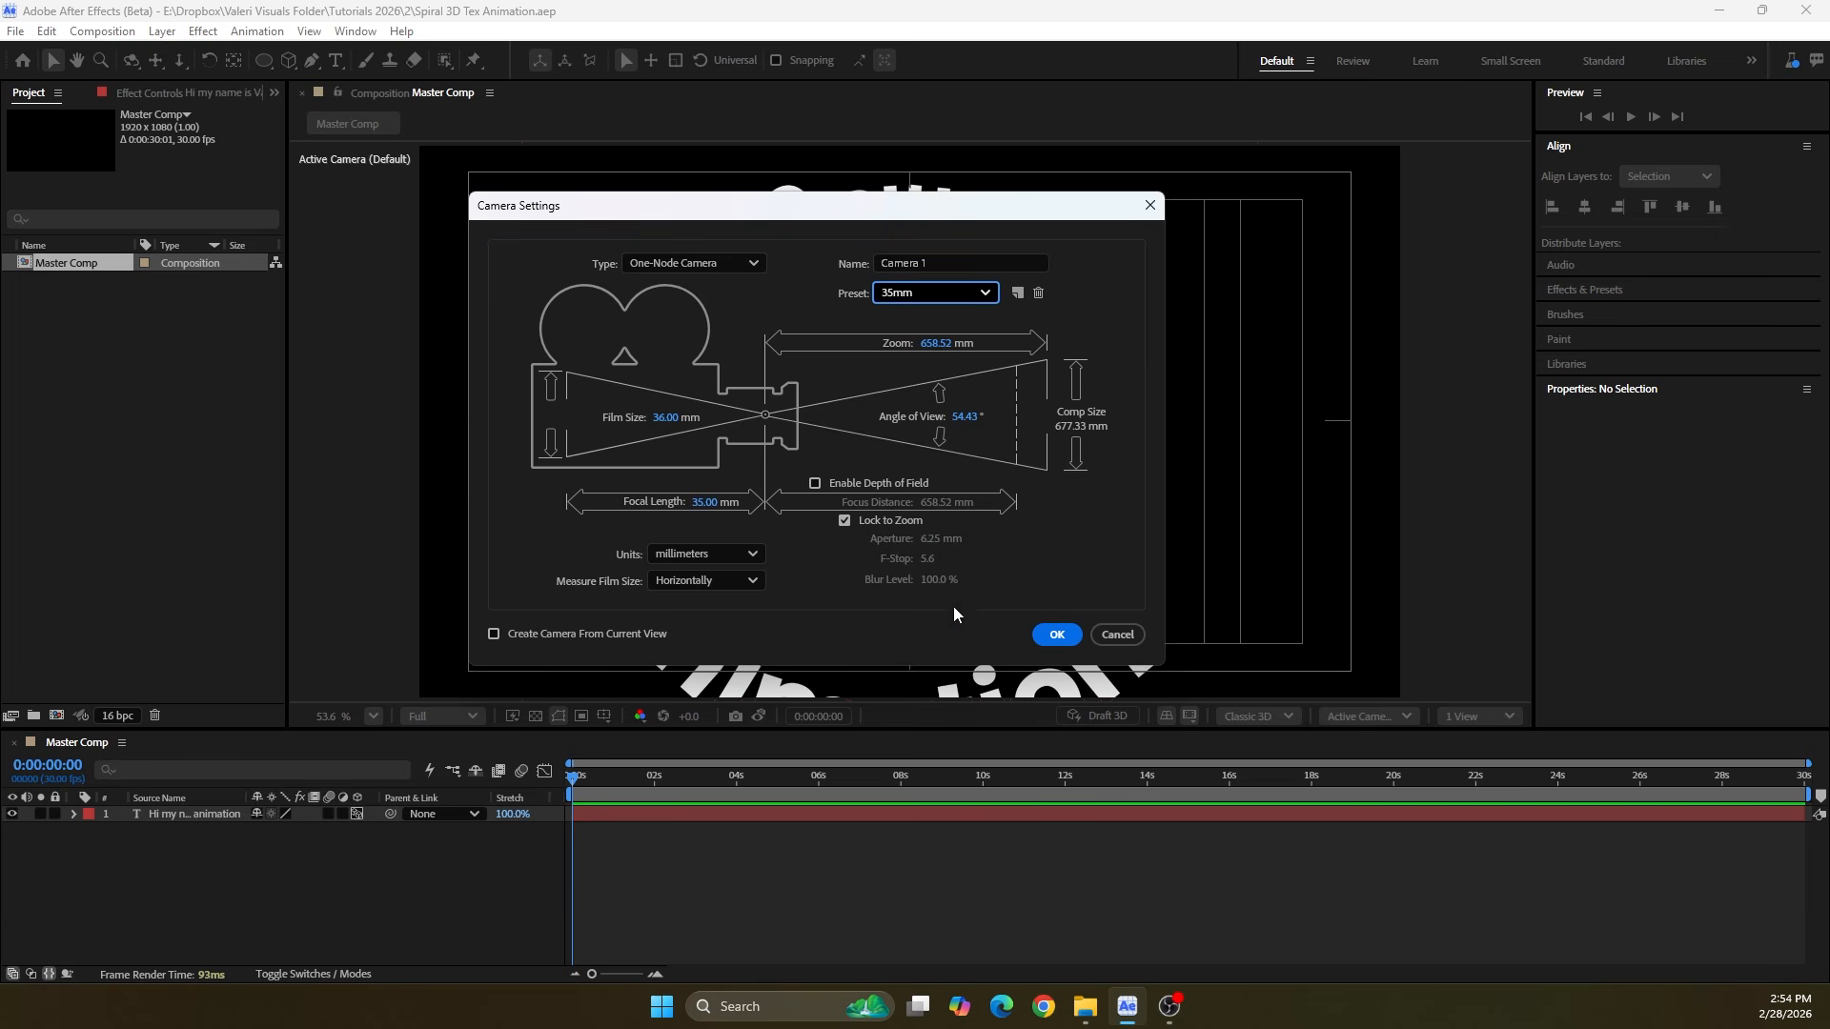
{"action": "left_click", "coordinate": [1057, 635]}
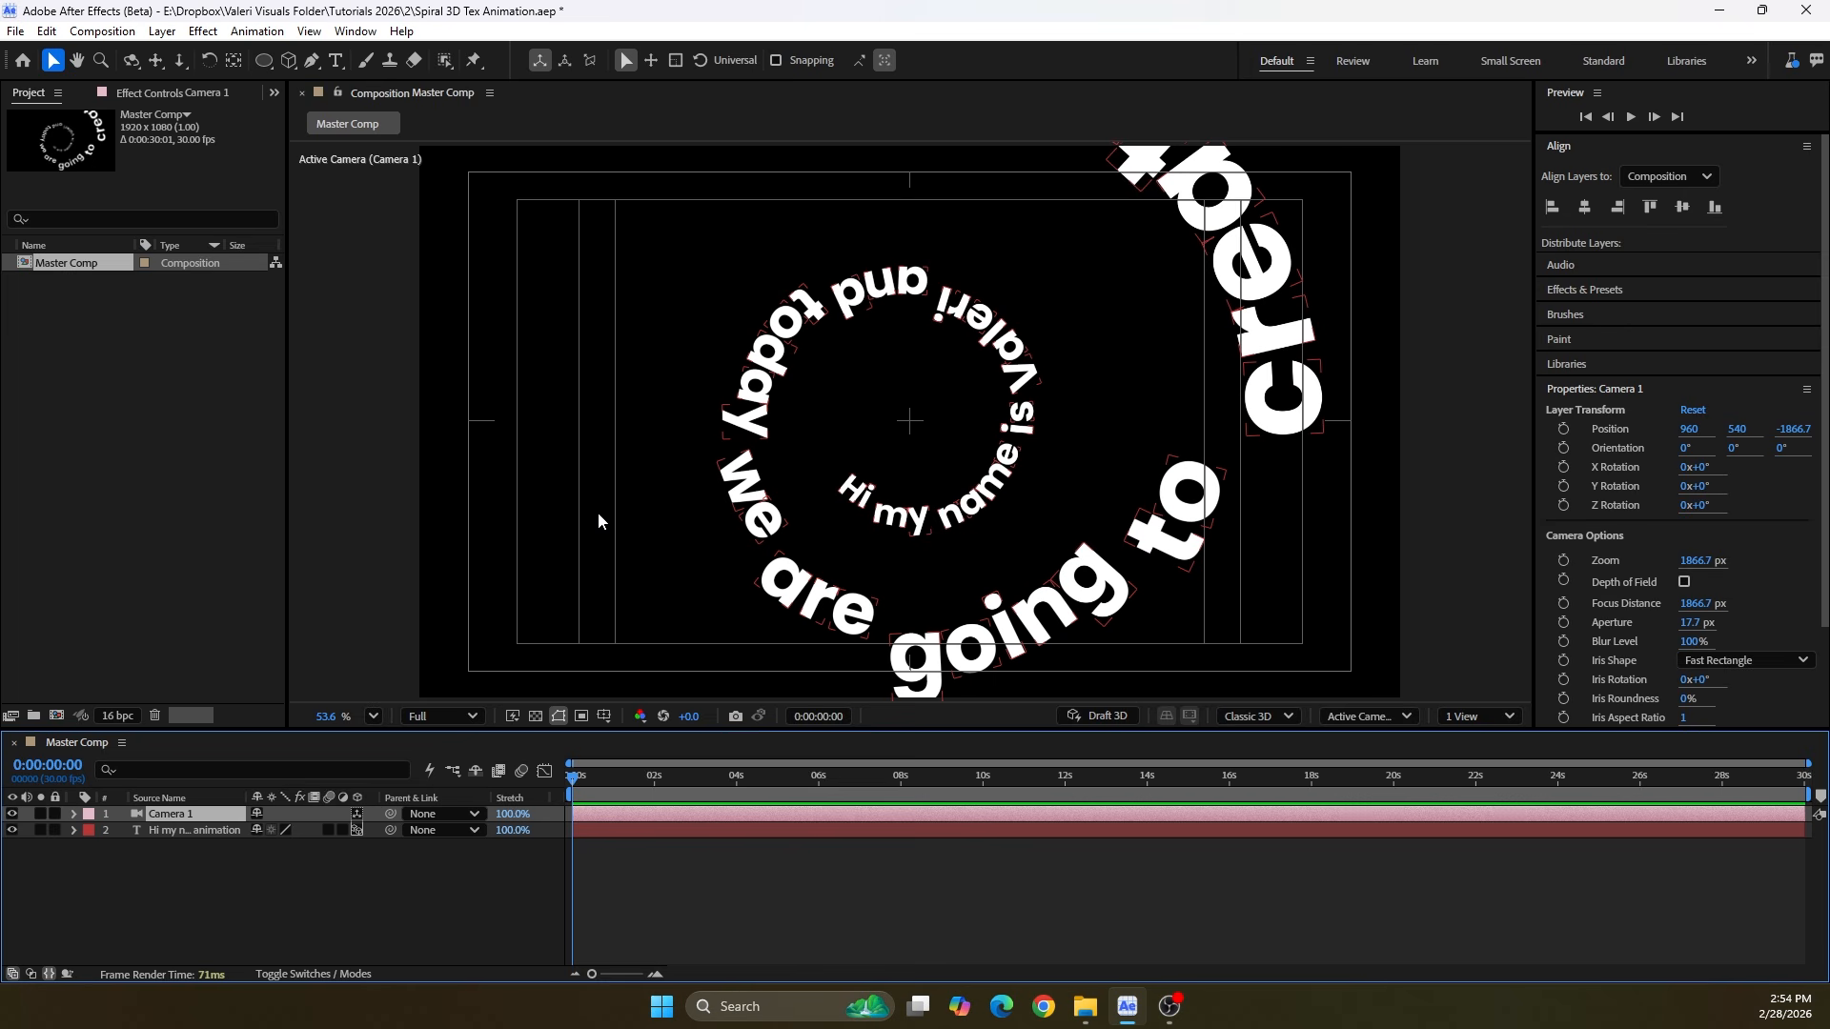
Reveal the camera's Position and set its Z value to -300
{"action": "key", "text": "p"}
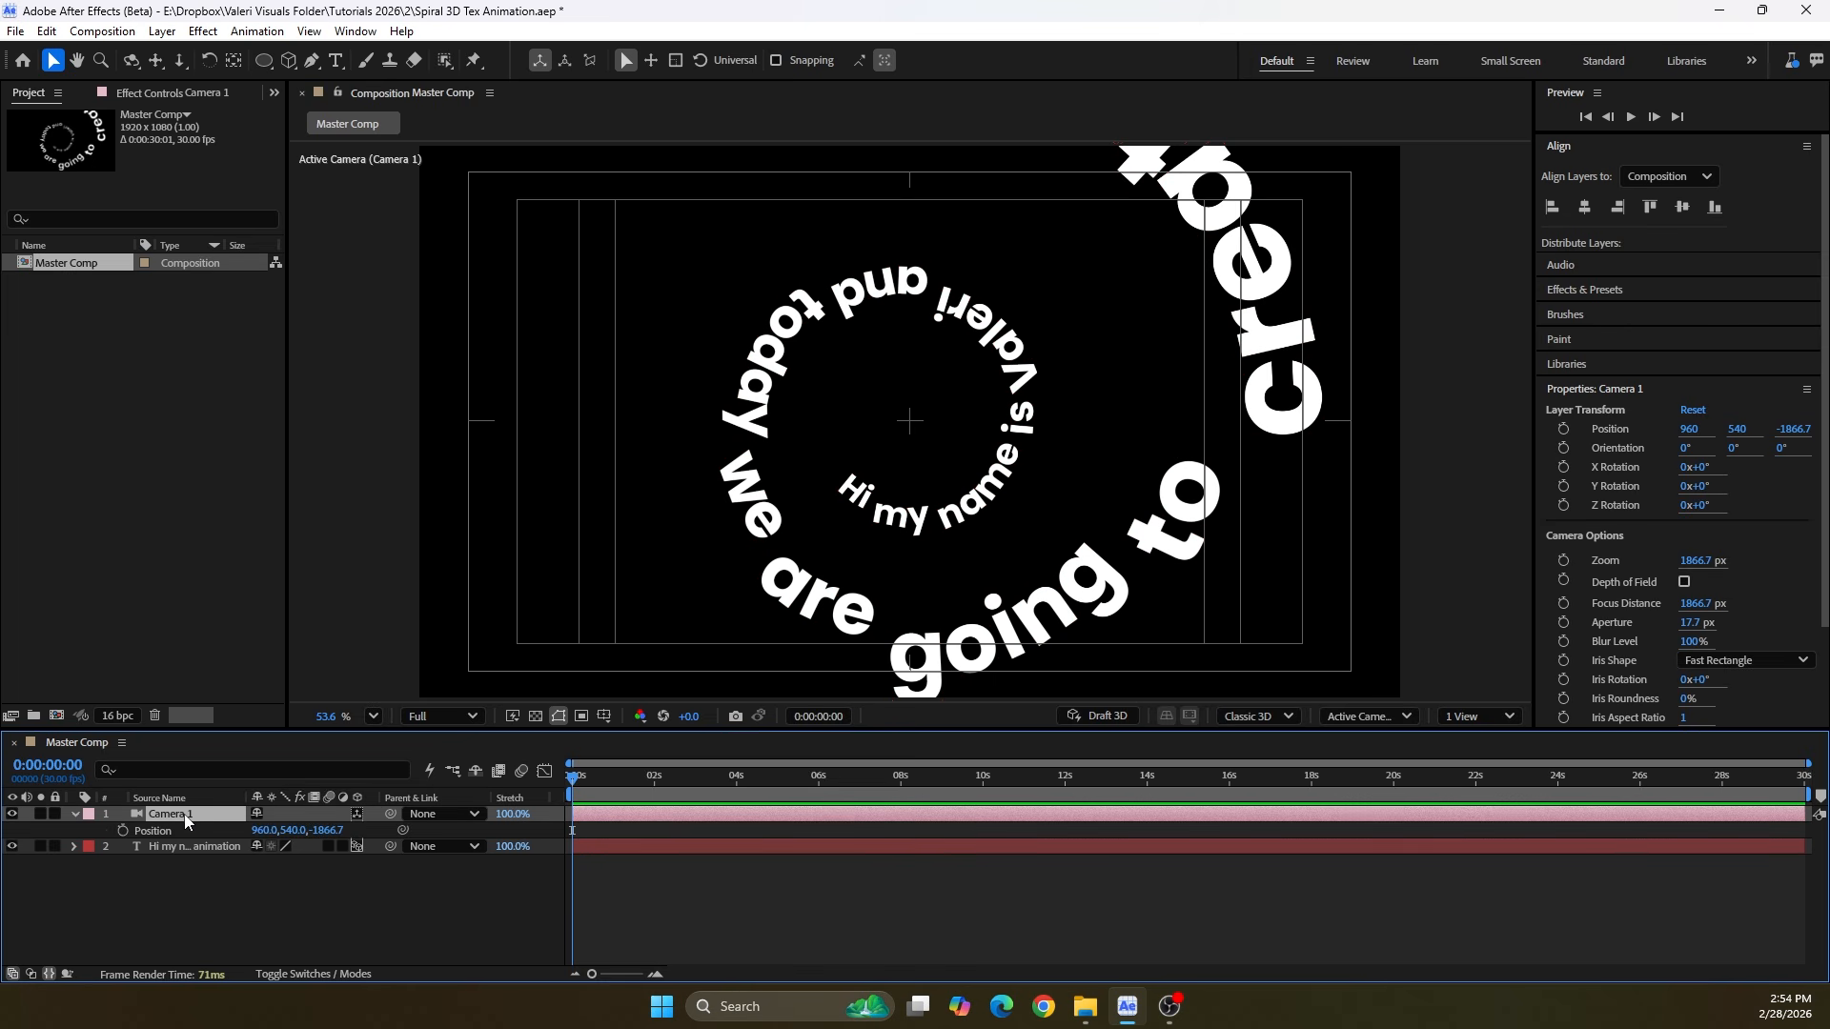
{"action": "left_click_drag", "start_coordinate": [325, 839], "coordinate": [434, 837]}
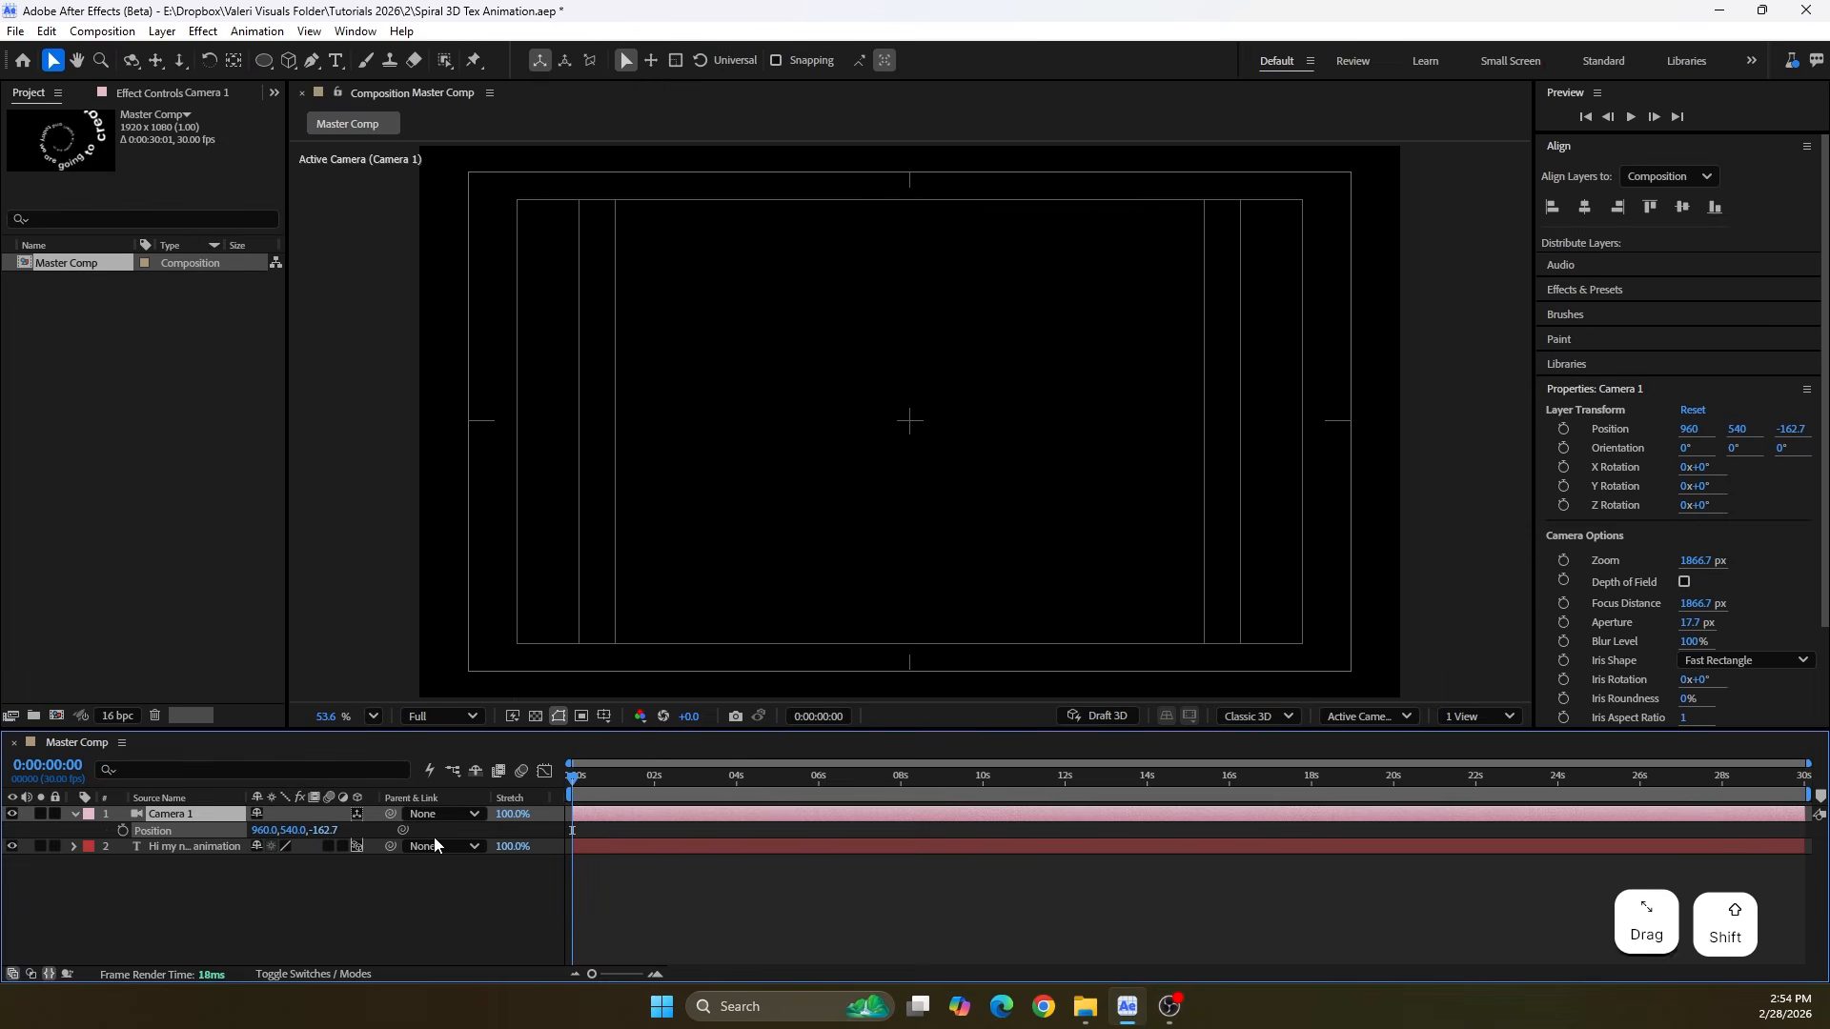
{"action": "left_click", "coordinate": [324, 830]}
{"action": "type", "text": "-300"}
{"action": "key", "text": "Return"}
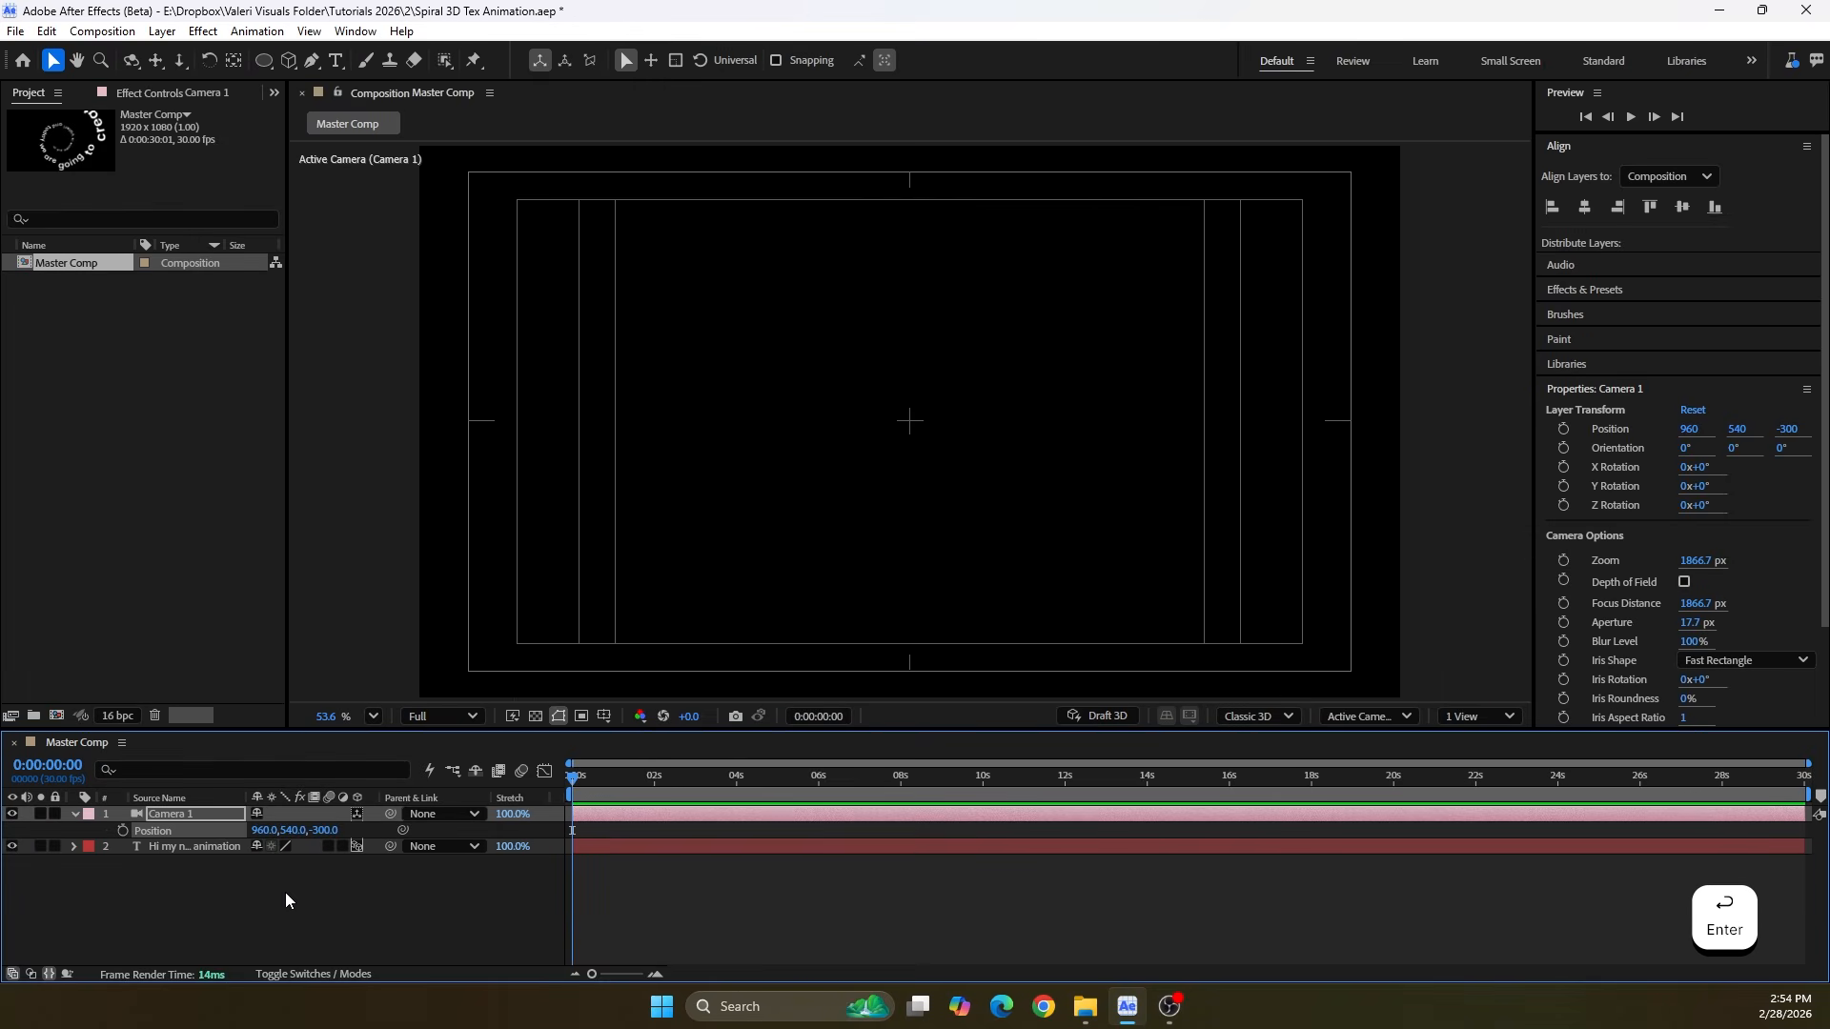
Keyframe the camera's Position at the start, and set its Z value to -2800 at 6 seconds
{"action": "left_click", "coordinate": [123, 830]}
{"action": "left_click_drag", "start_coordinate": [615, 776], "coordinate": [822, 818]}
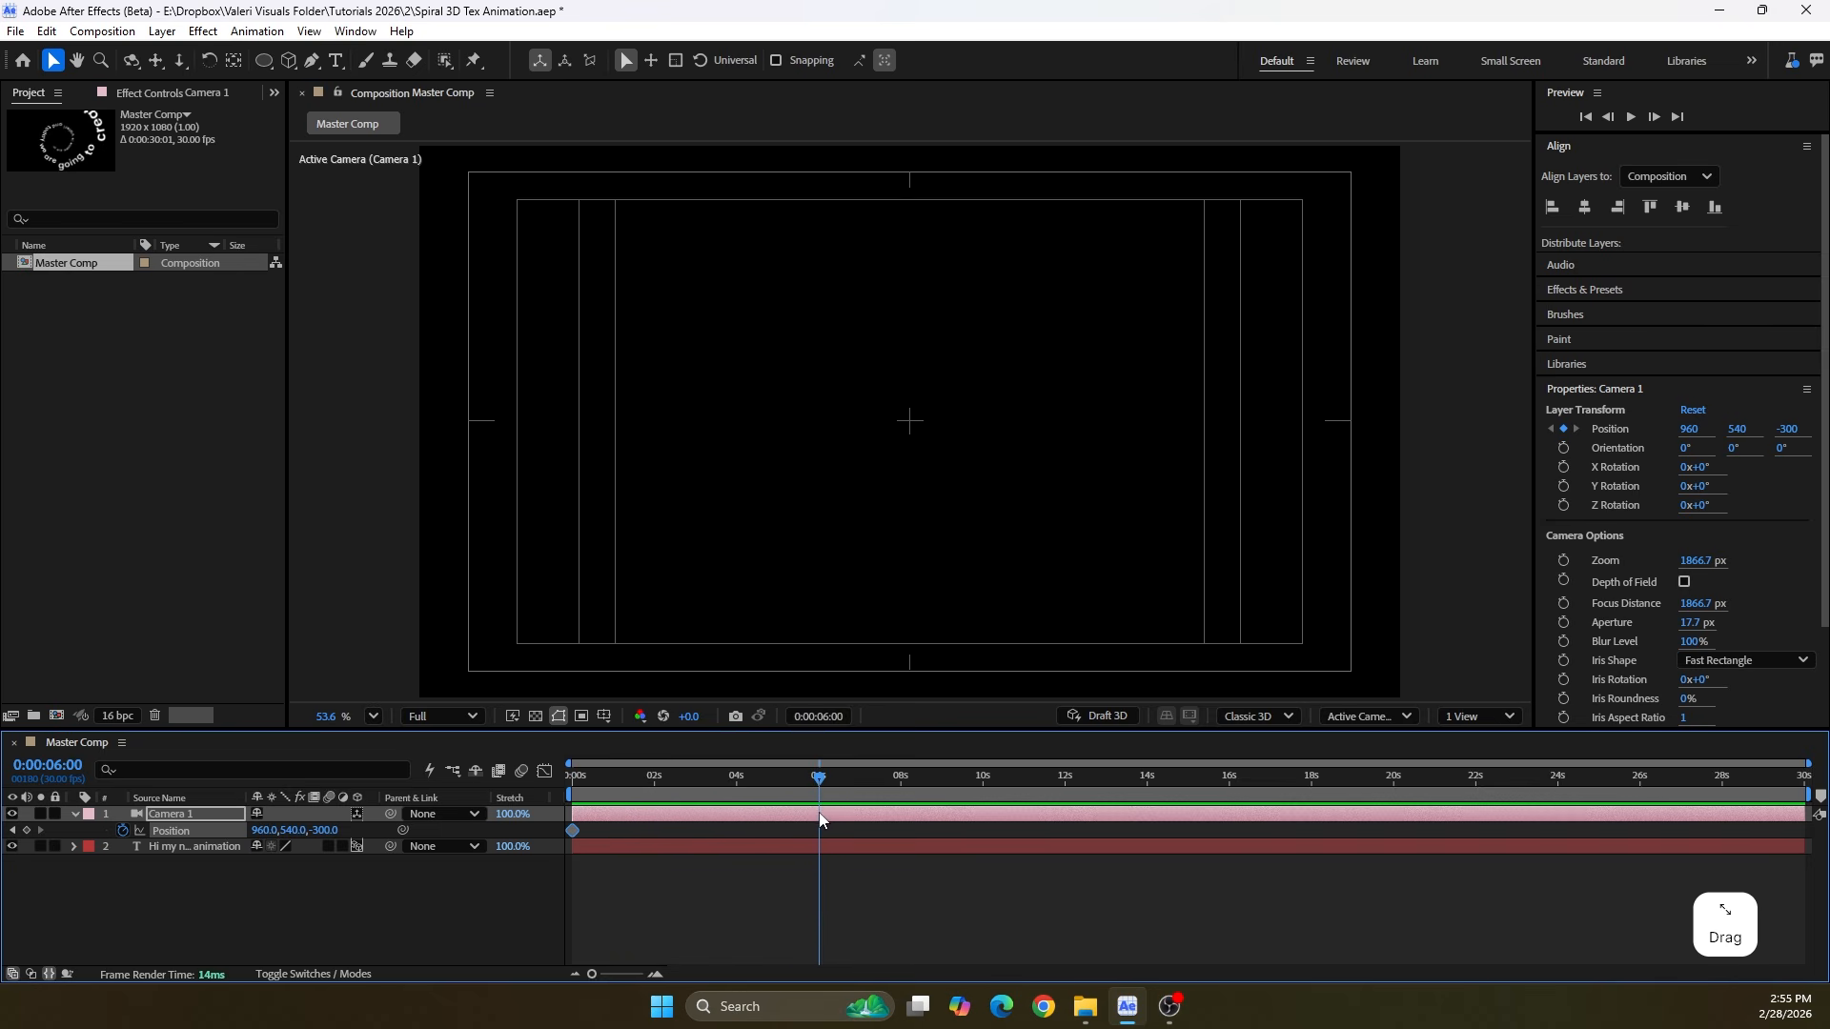
{"action": "left_click_drag", "start_coordinate": [327, 830], "coordinate": [592, 821]}
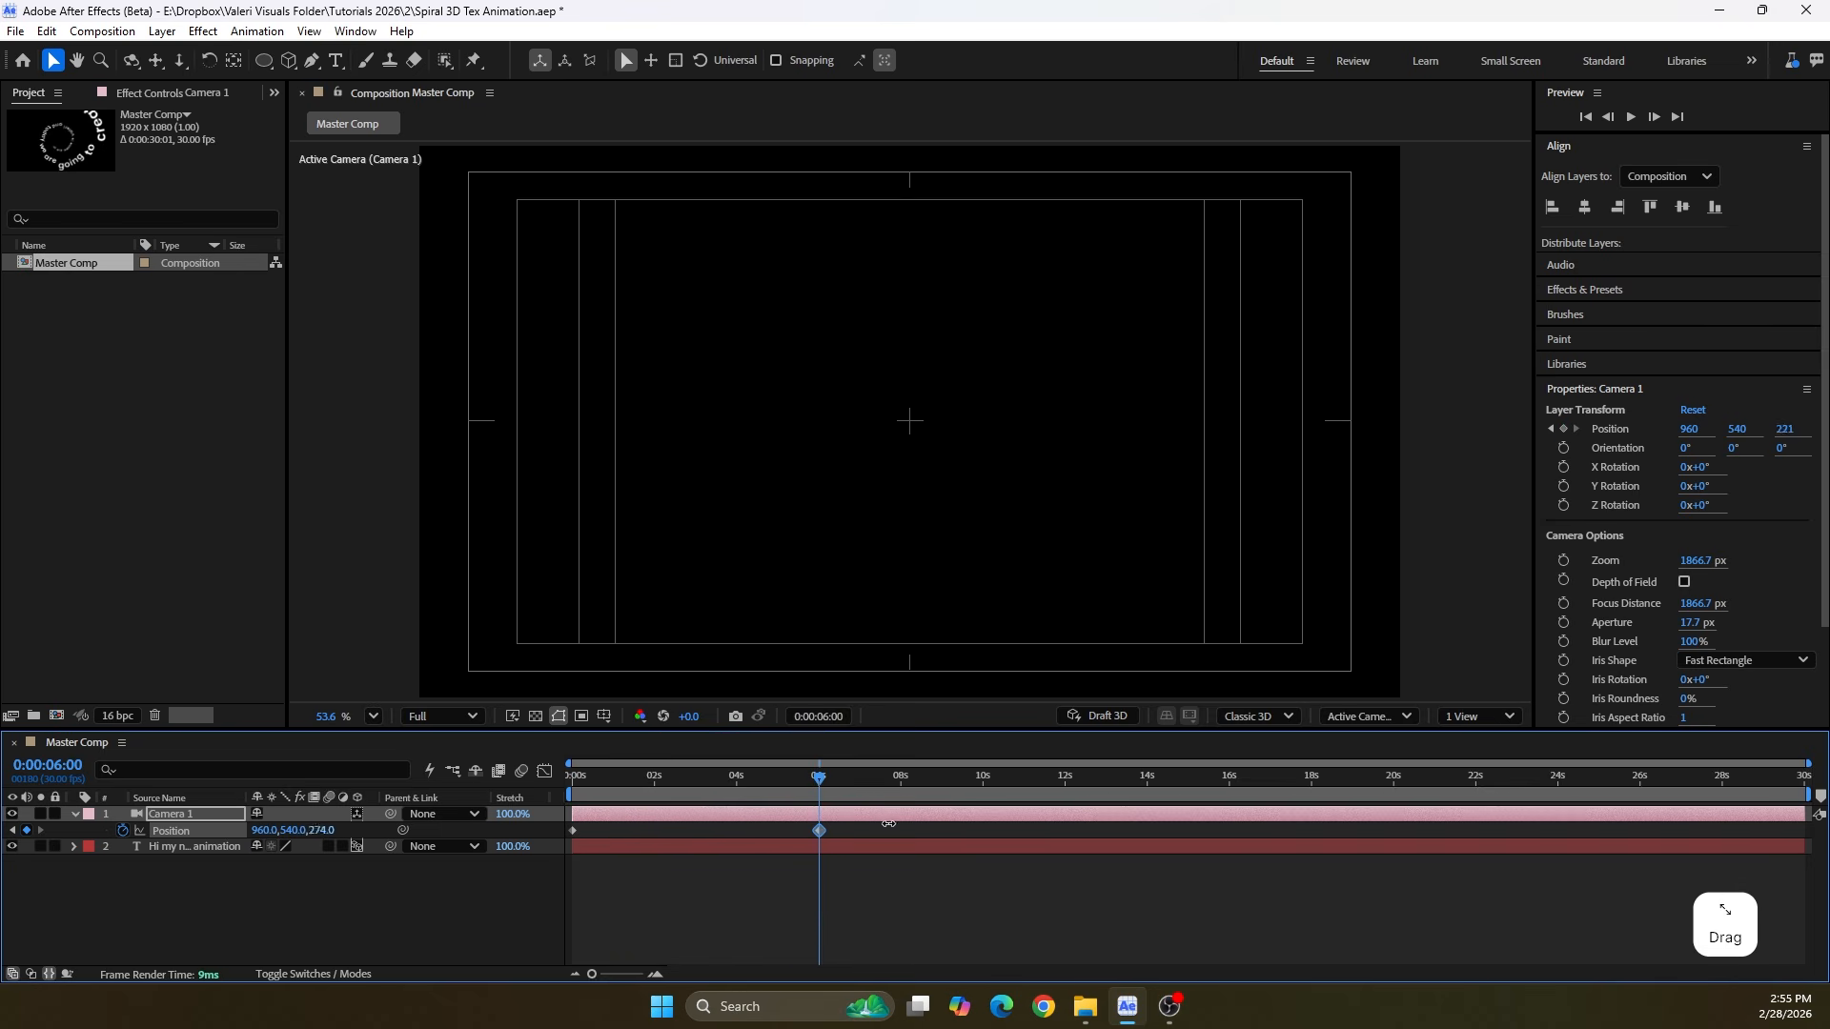
{"action": "left_click_drag", "start_coordinate": [139, 847], "coordinate": [0, 842]}
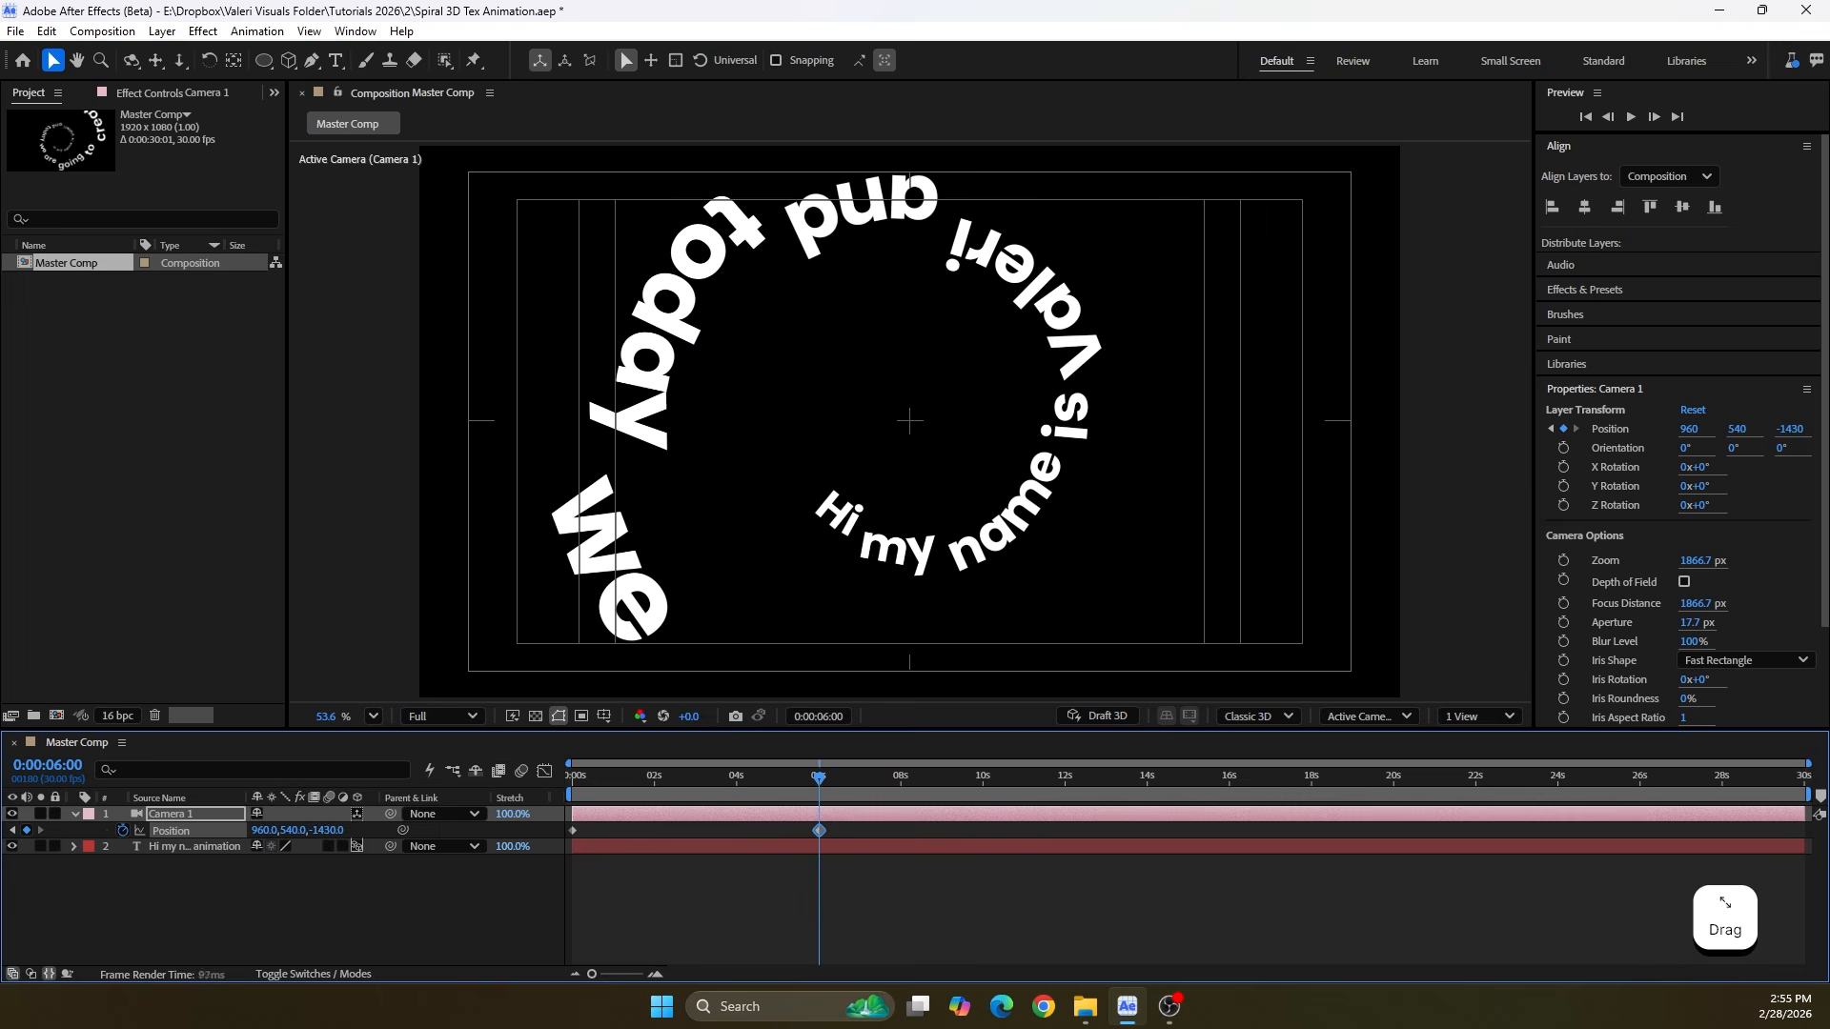
{"action": "left_click_drag", "start_coordinate": [328, 833], "coordinate": [212, 856]}
{"action": "left_click", "coordinate": [332, 830]}
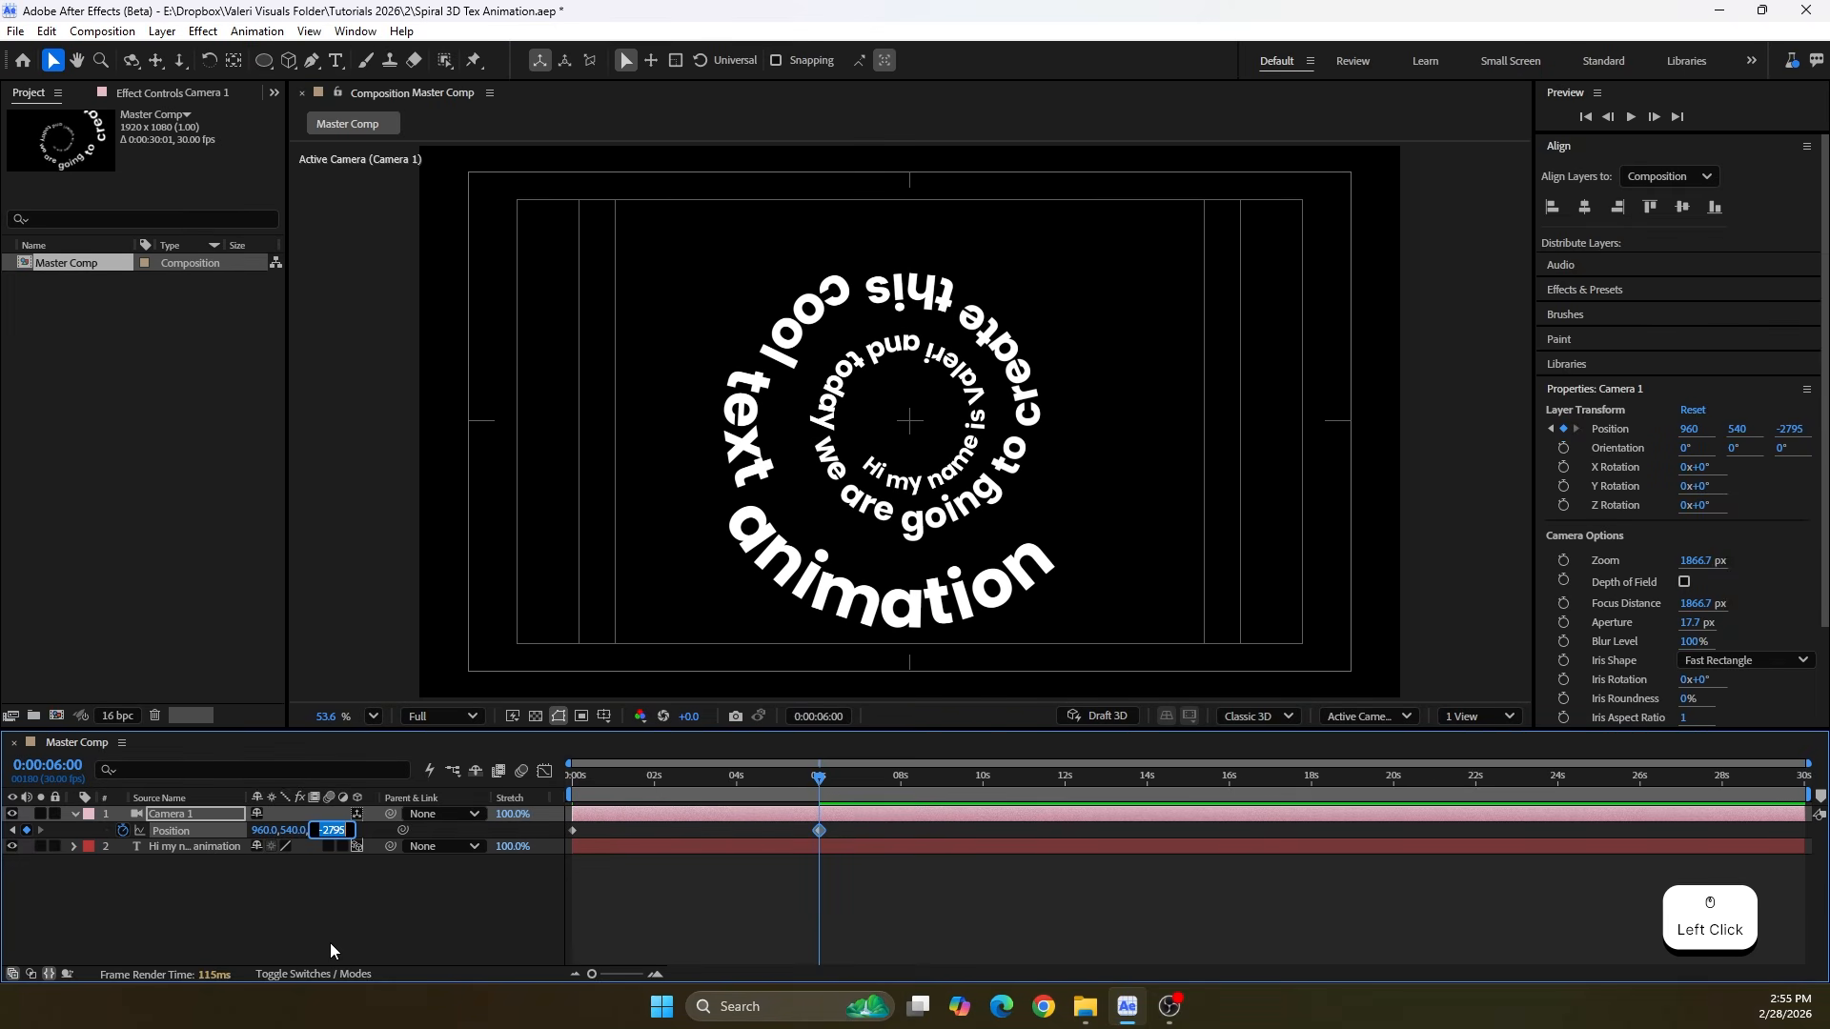
{"action": "type", "text": "-2800"}
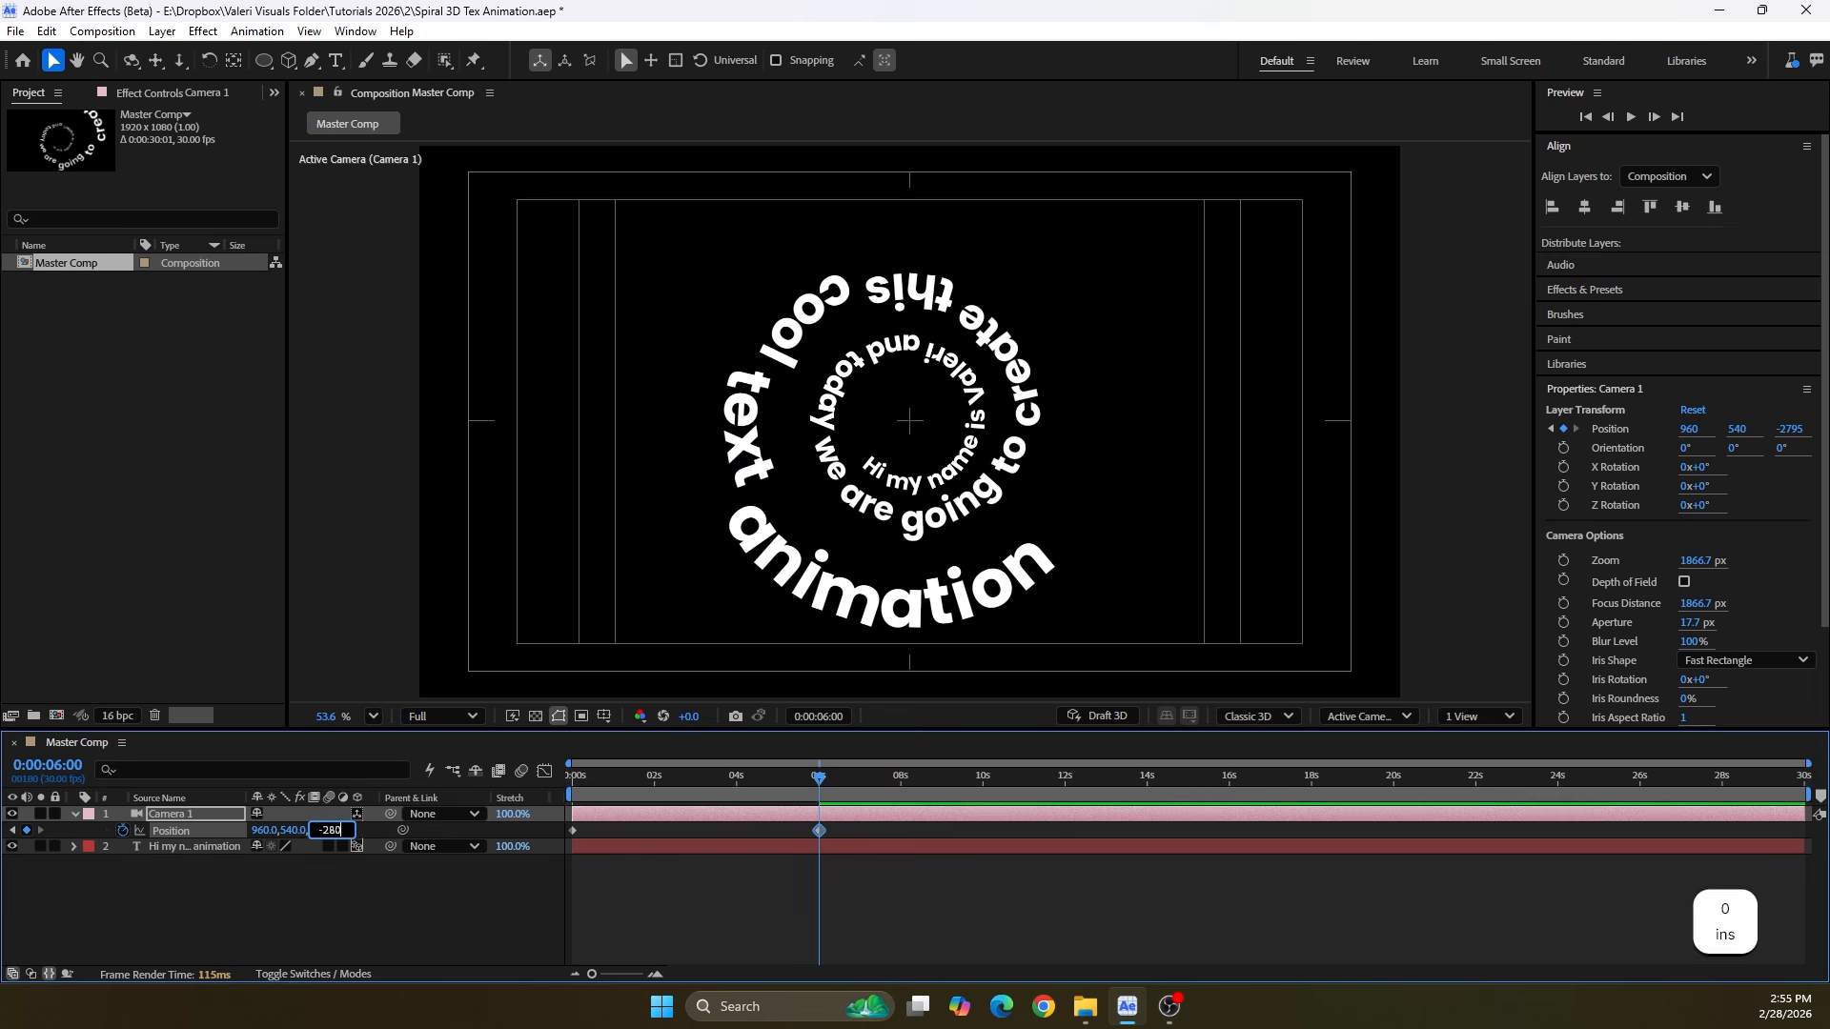
{"action": "key", "text": "Return"}
Set the camera's Z Rotation to 60° at 6 seconds with a keyframe, and show only the camera's keyframed properties
{"action": "mouse_move", "coordinate": [819, 777]}
{"action": "left_mouse_down"}
{"action": "mouse_move", "coordinate": [570, 794]}
{"action": "mouse_move", "coordinate": [819, 809]}
{"action": "left_mouse_up"}
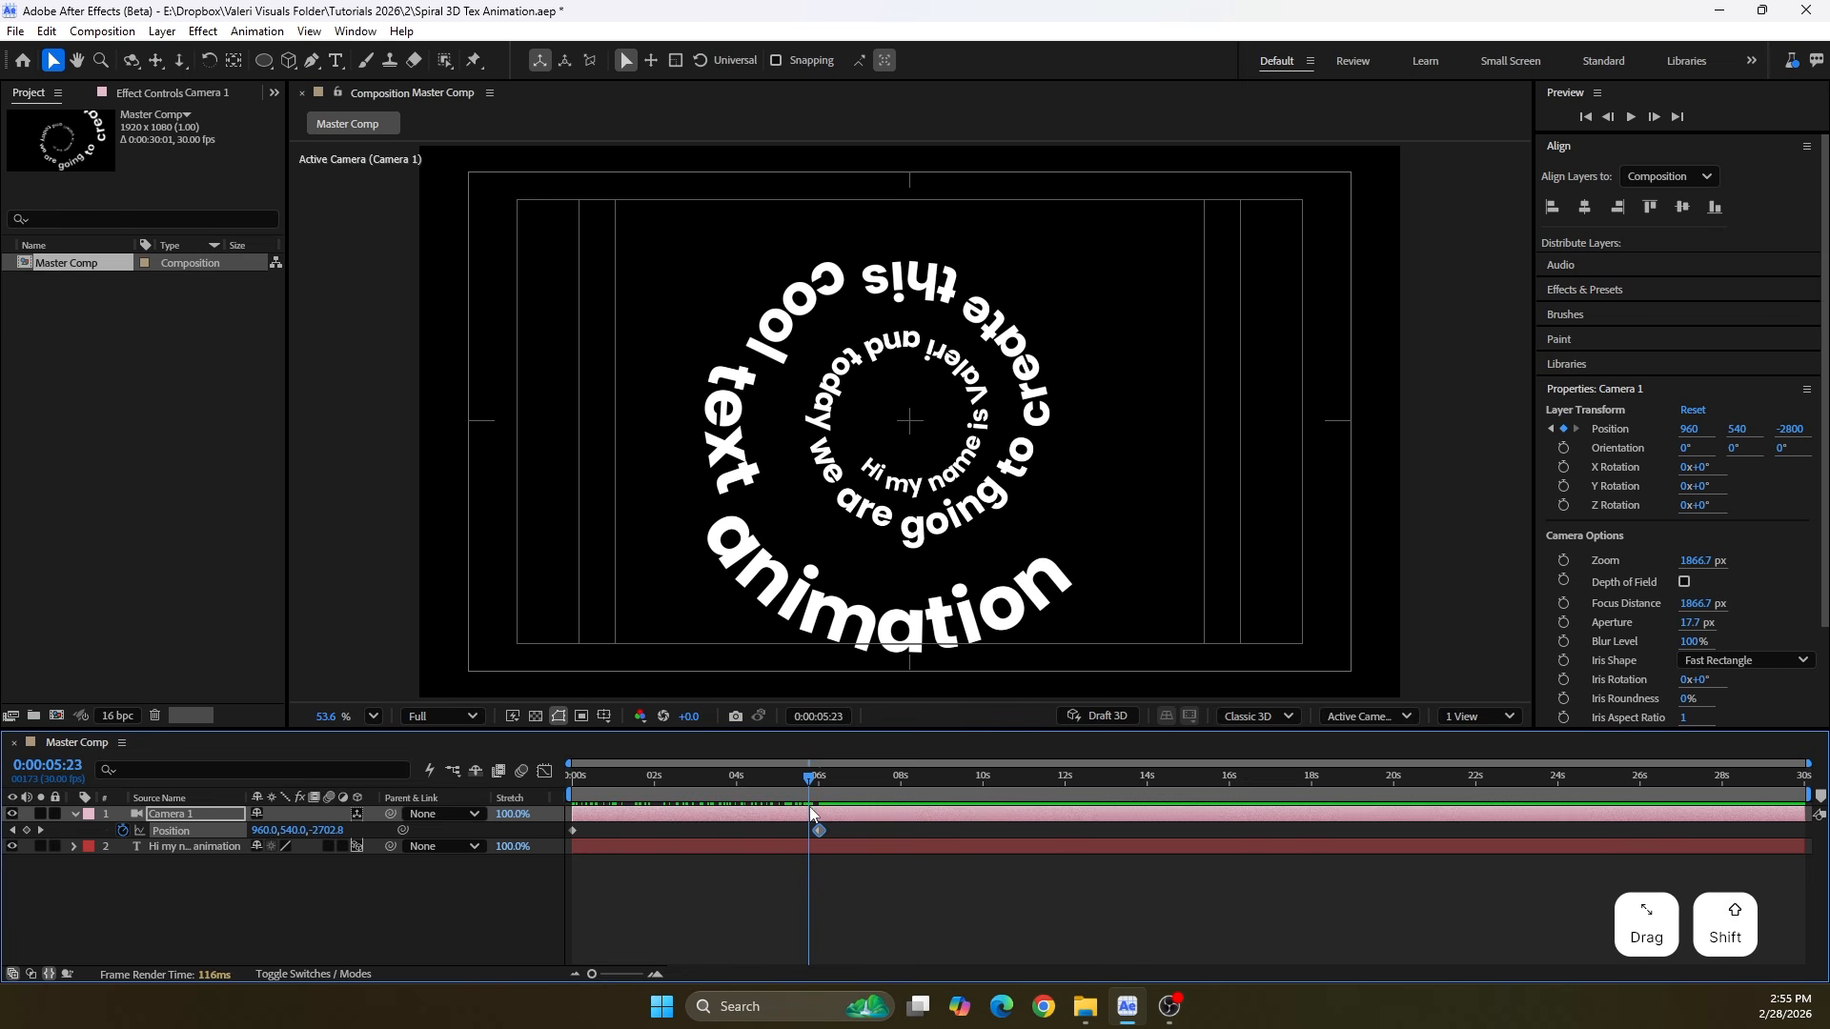
{"action": "key", "text": "r"}
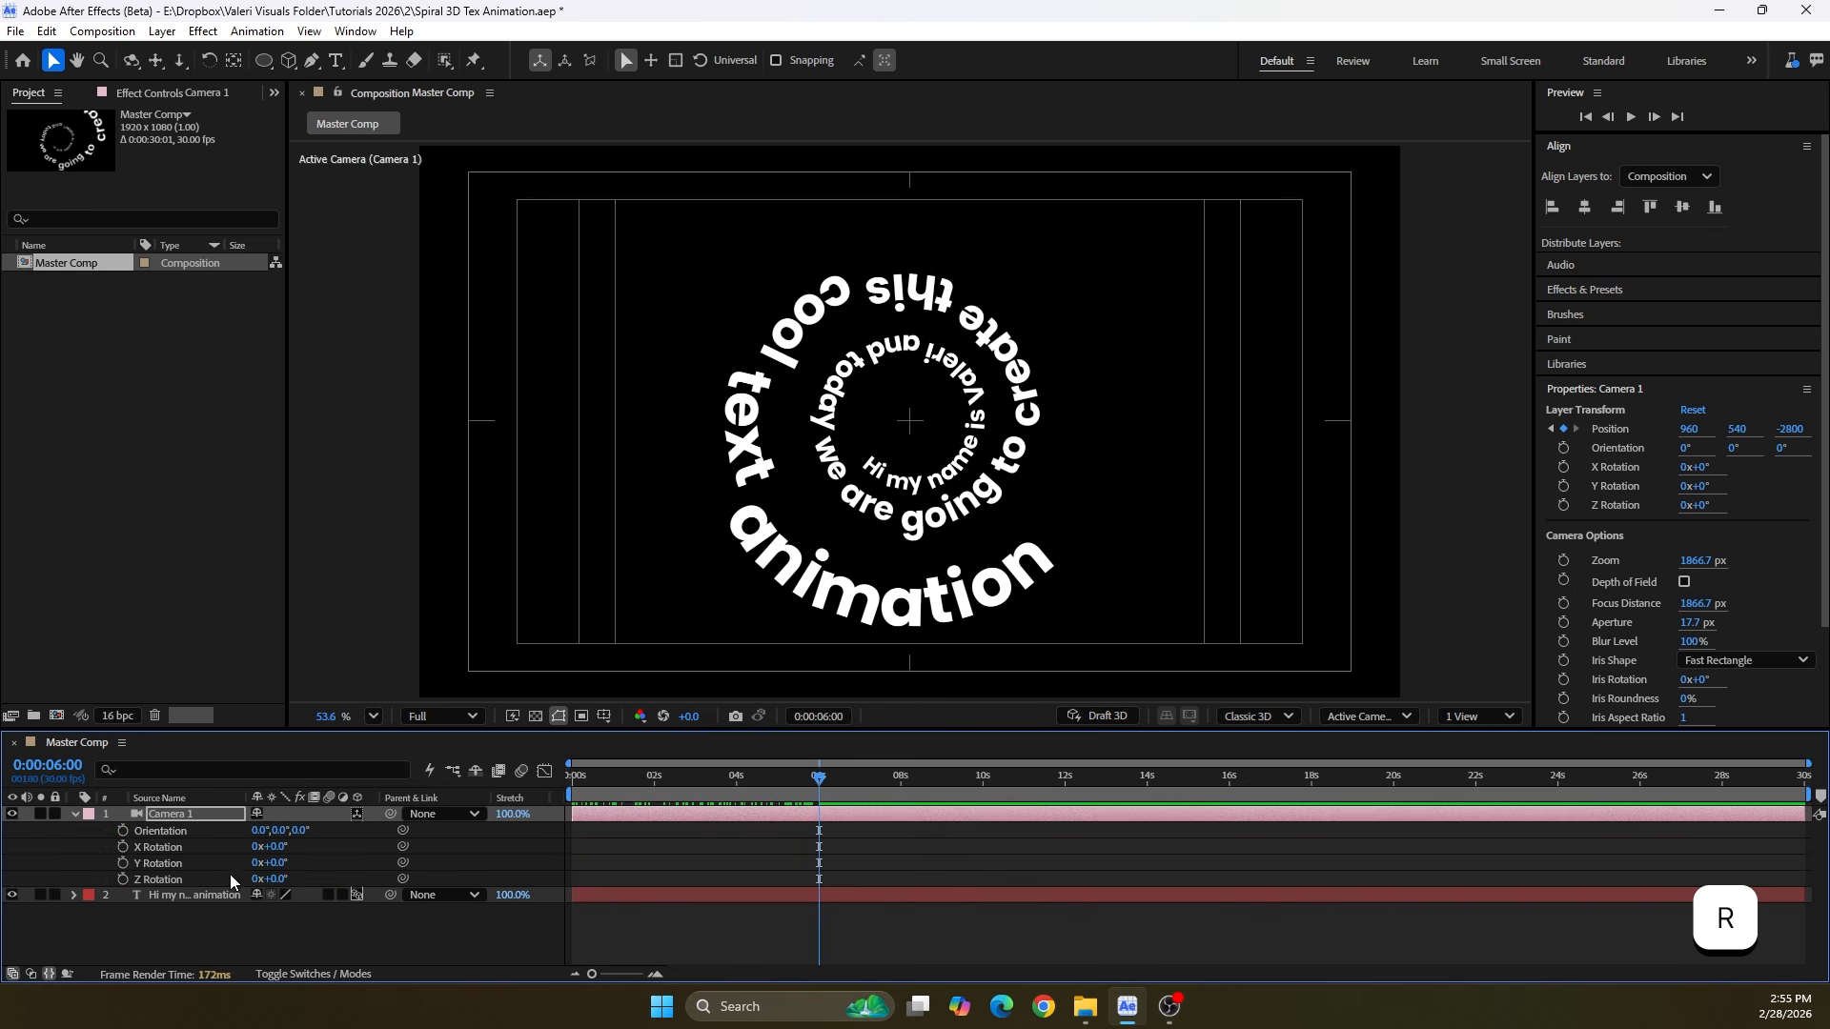
{"action": "left_click_drag", "start_coordinate": [278, 881], "coordinate": [325, 873]}
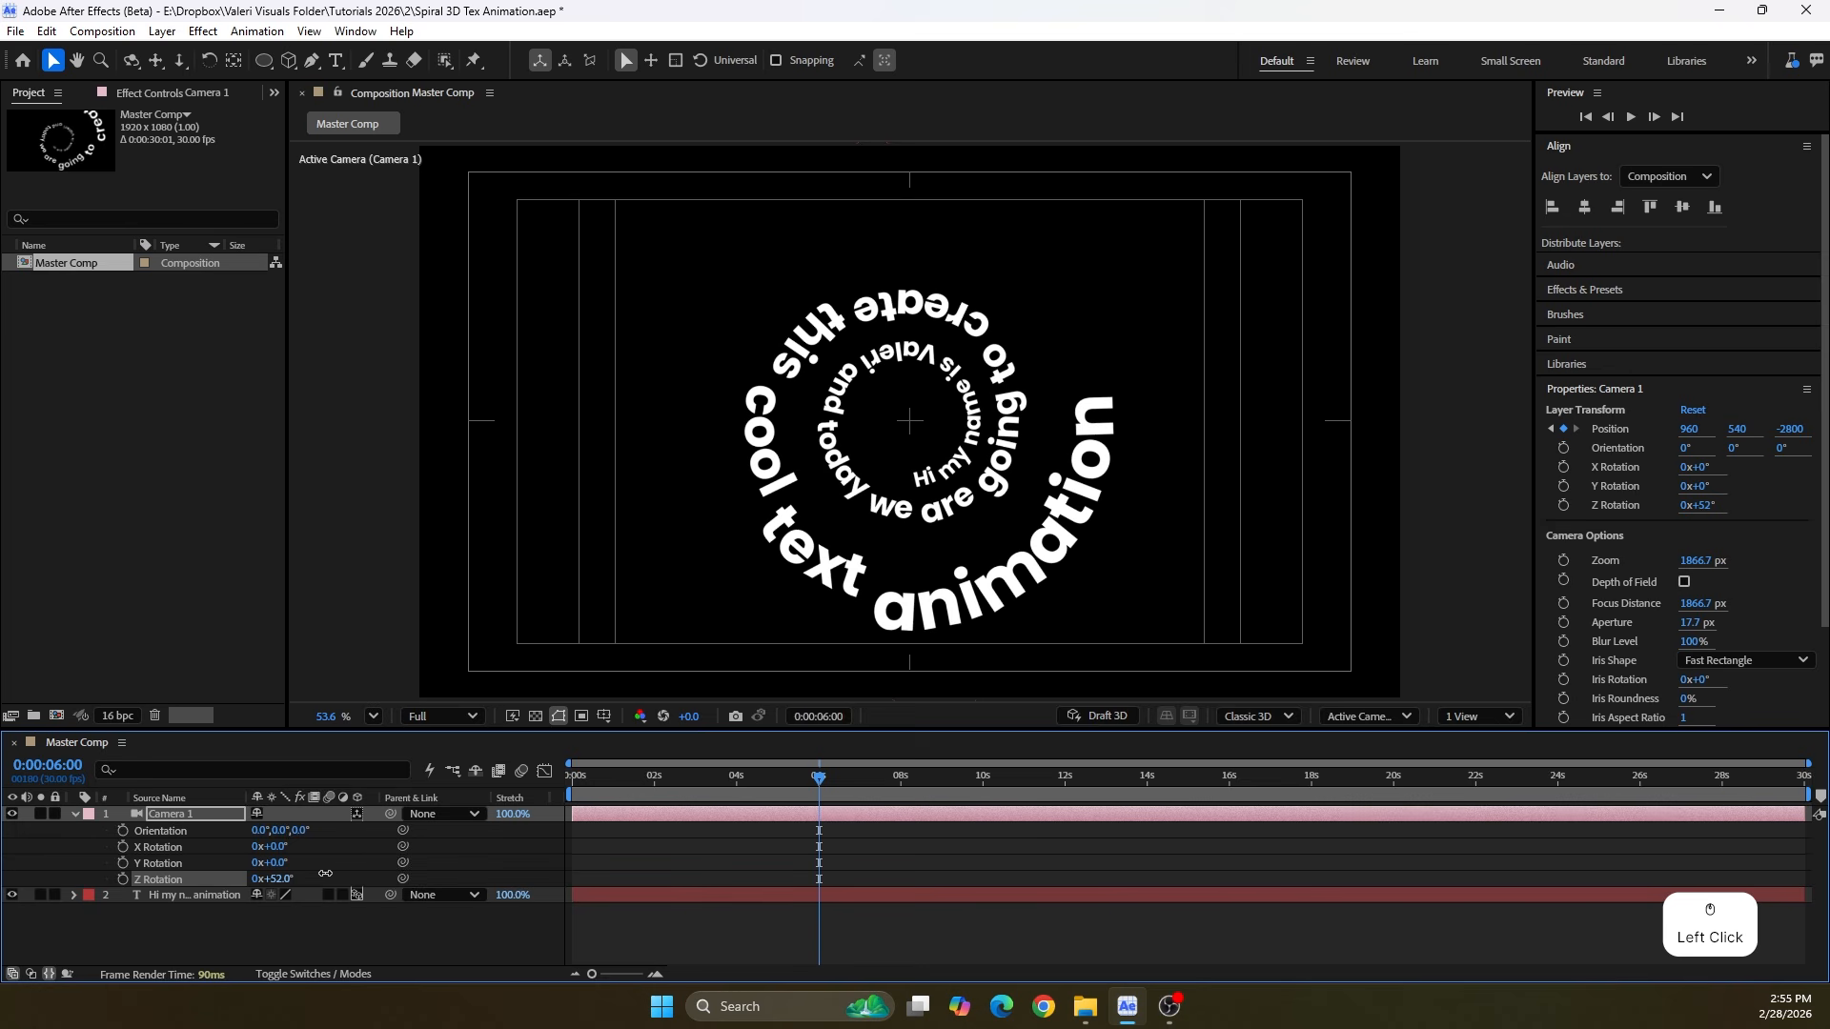
{"action": "left_click", "coordinate": [280, 878]}
{"action": "type", "text": "60"}
{"action": "key", "text": "Return"}
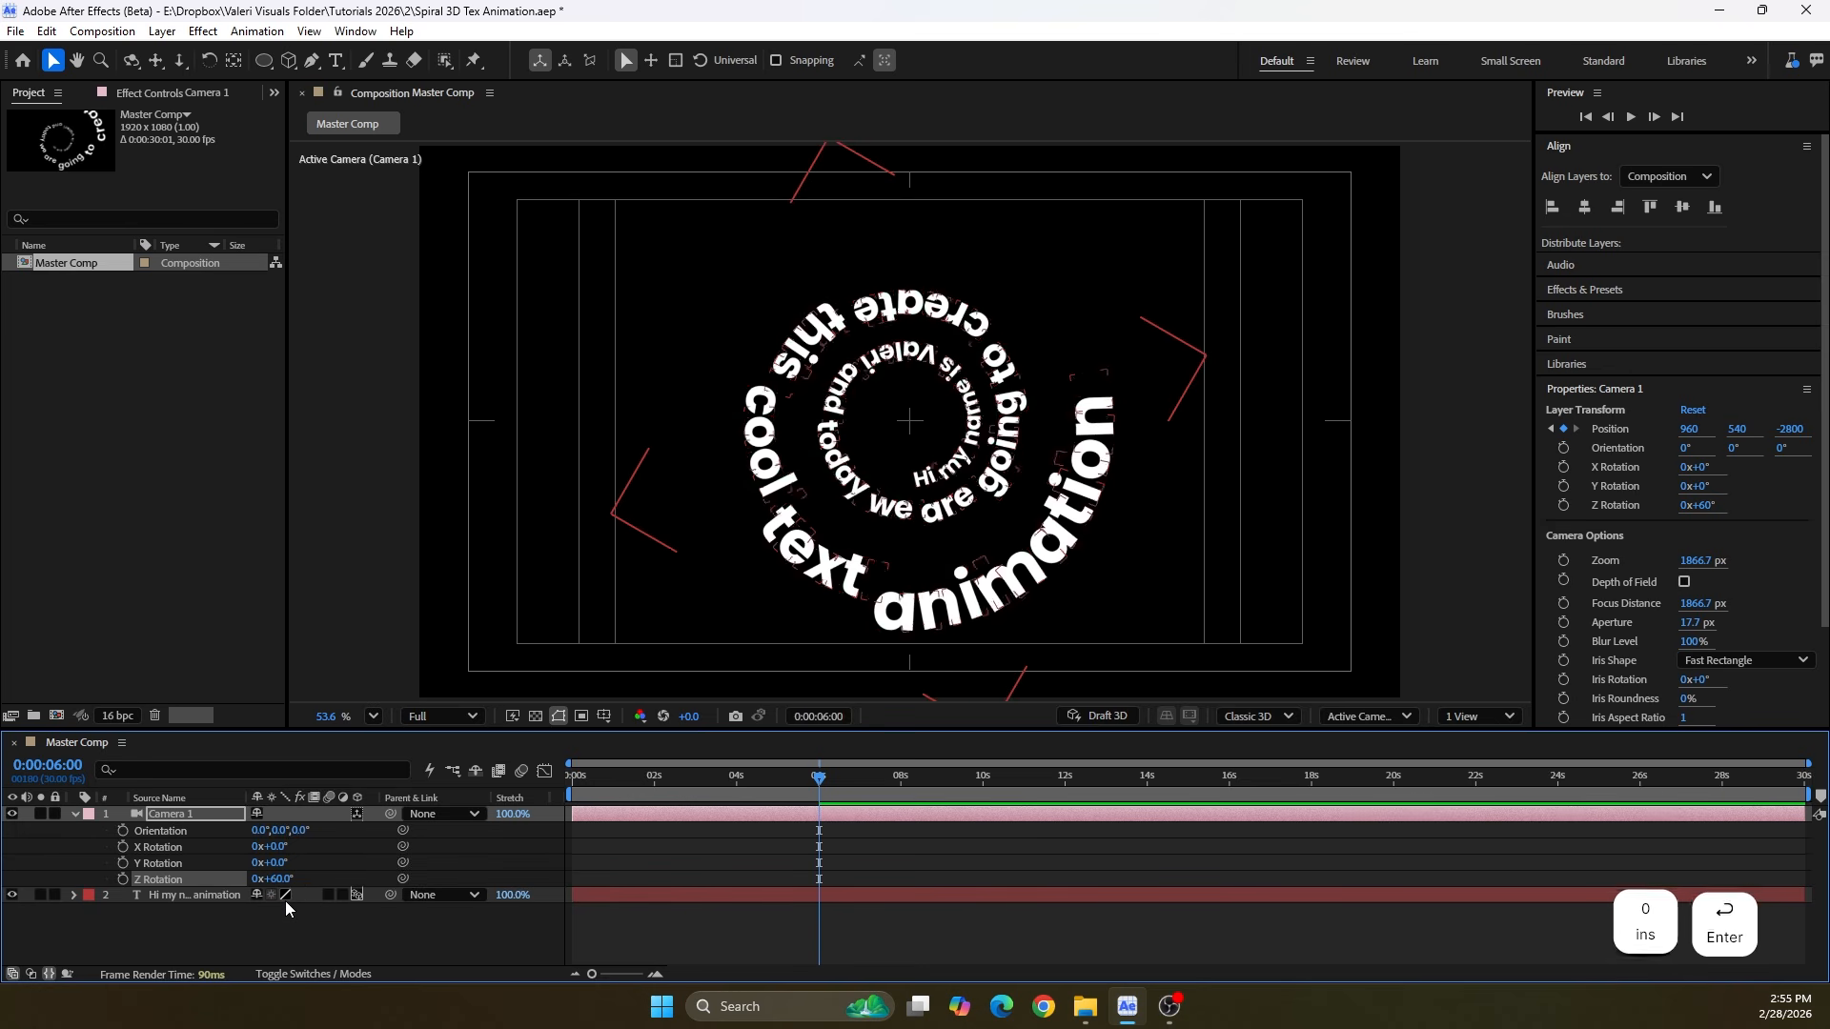
{"action": "left_click", "coordinate": [123, 879]}
{"action": "key", "text": "u"}
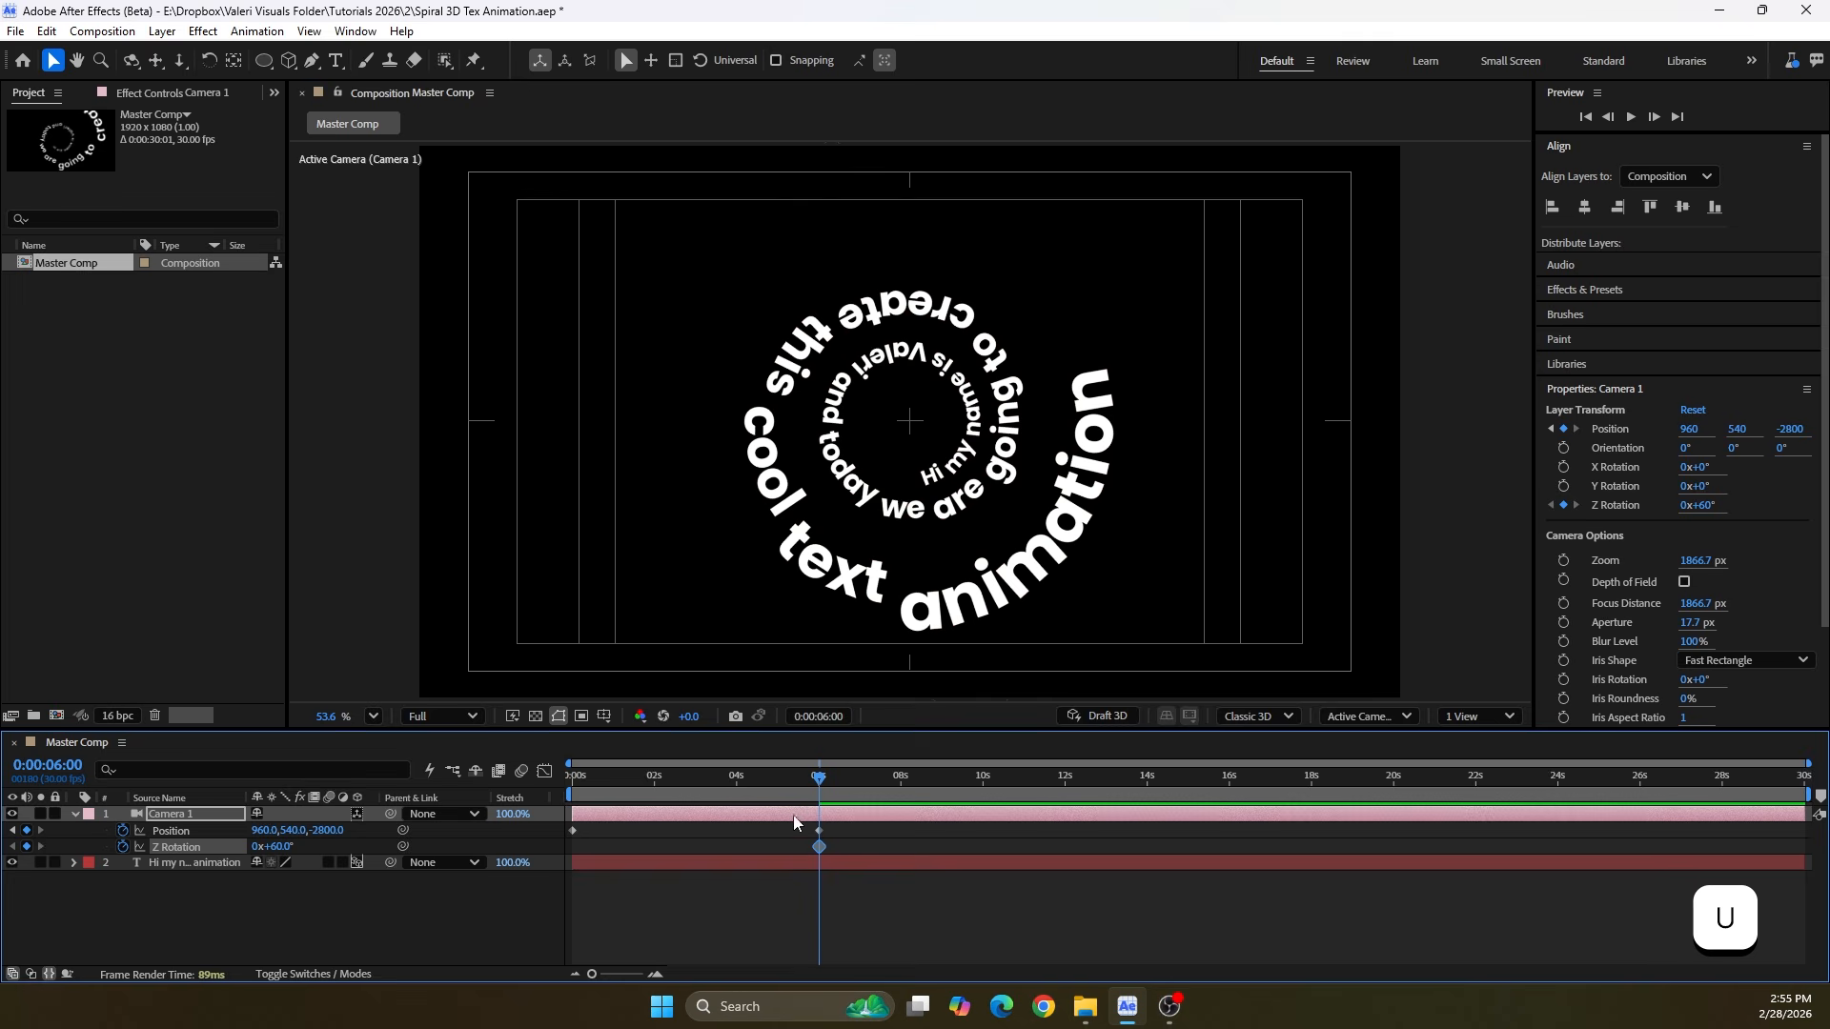
Set the camera's Z Rotation to -60° at the start of the timeline
{"action": "left_click_drag", "start_coordinate": [822, 777], "coordinate": [527, 808]}
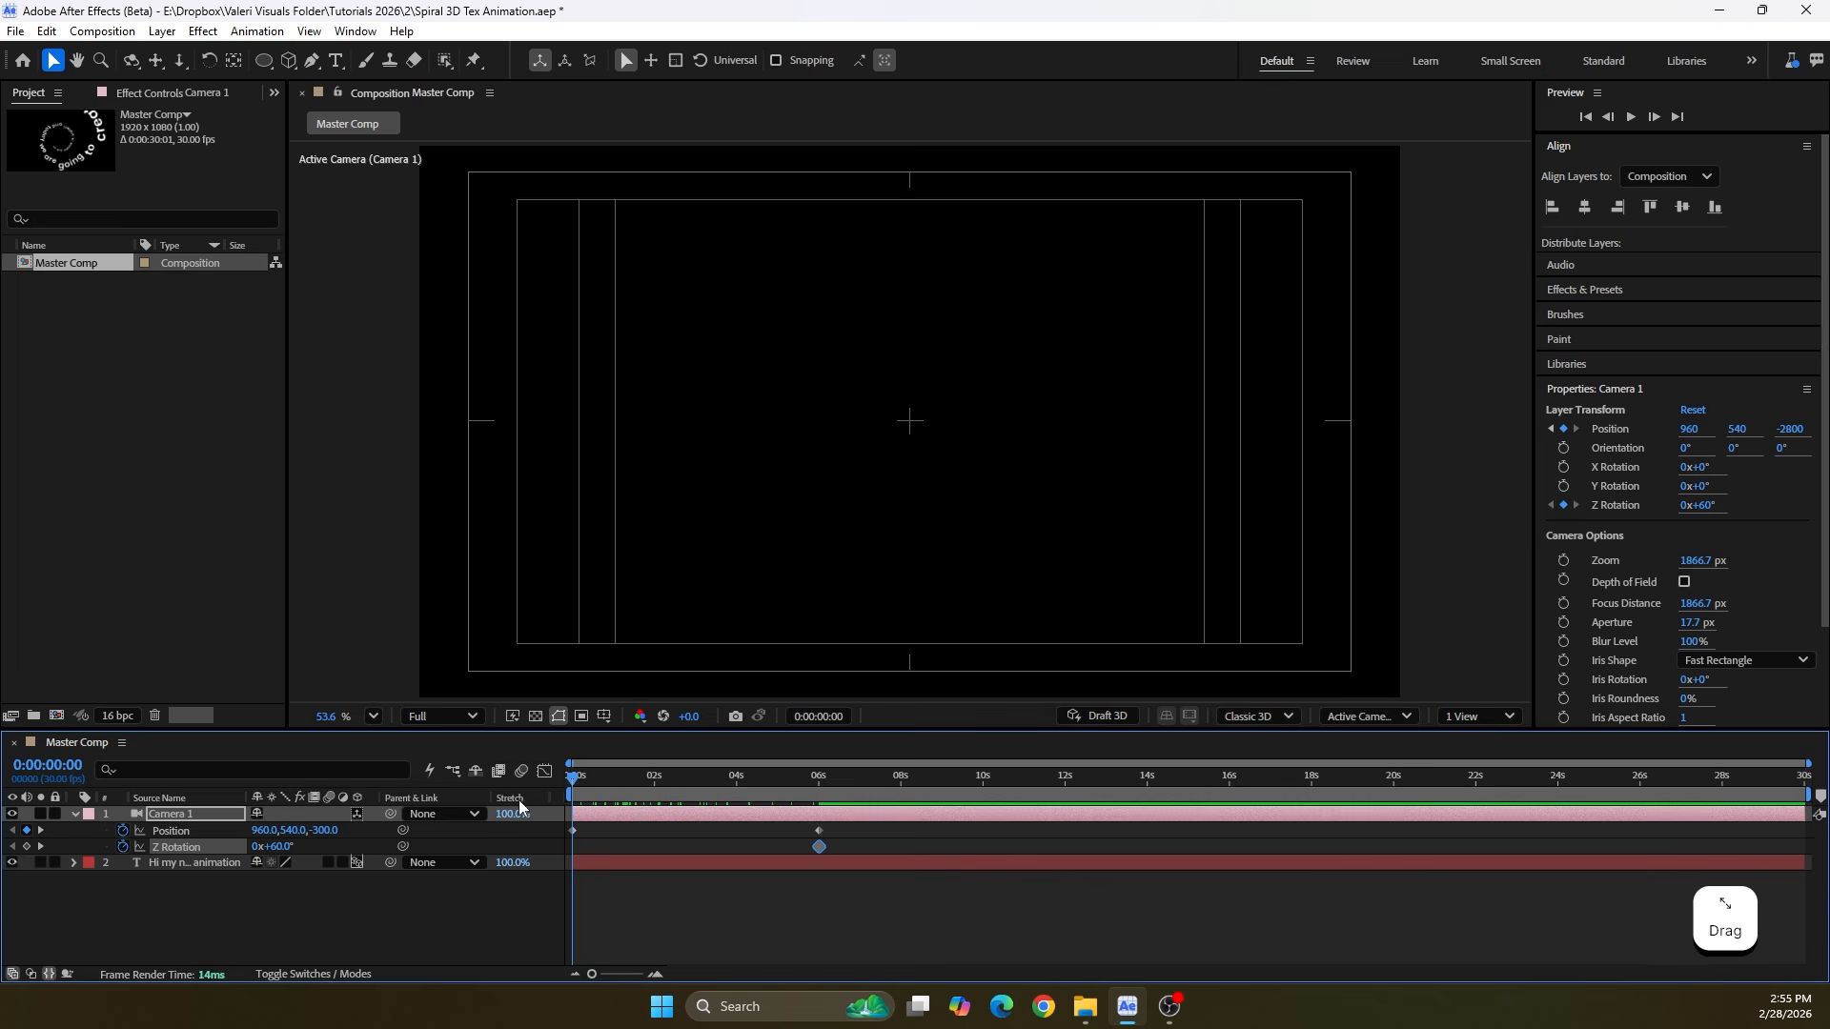
{"action": "scroll", "coordinate": [619, 618], "scroll_direction": "down", "scroll_amount": 4}
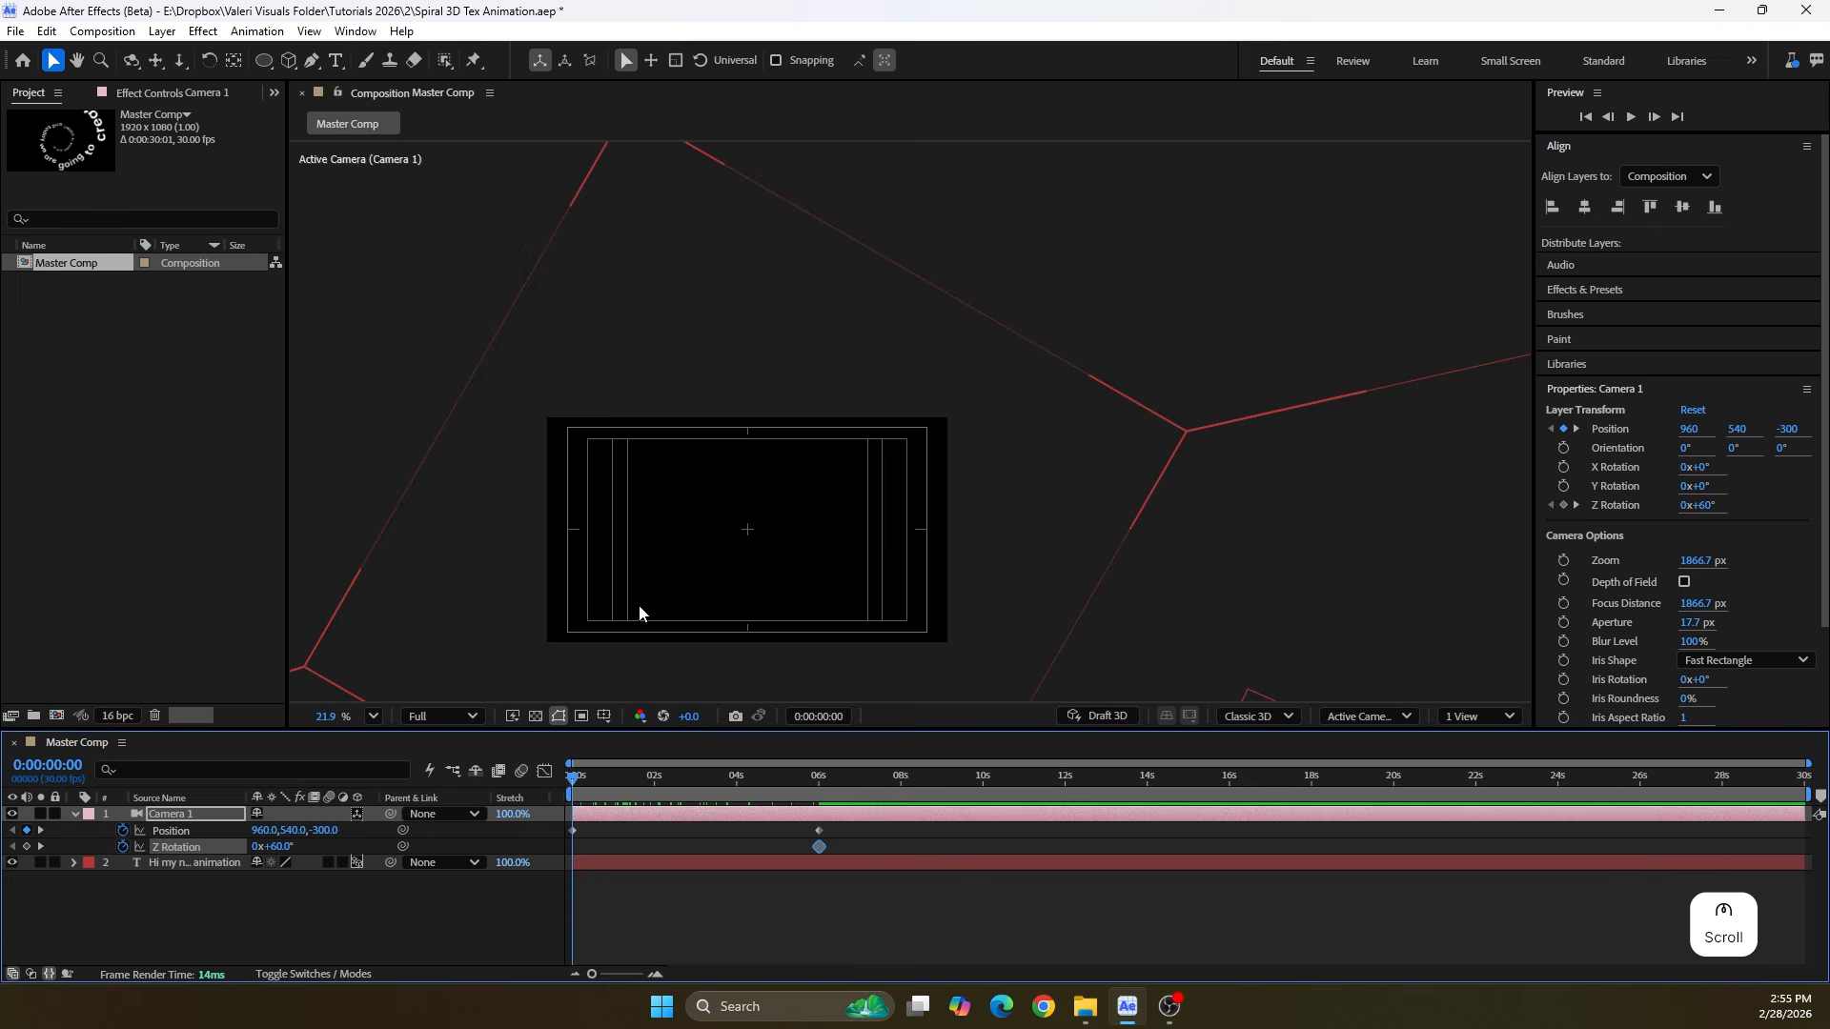
{"action": "left_click_drag", "start_coordinate": [638, 606], "coordinate": [692, 475]}
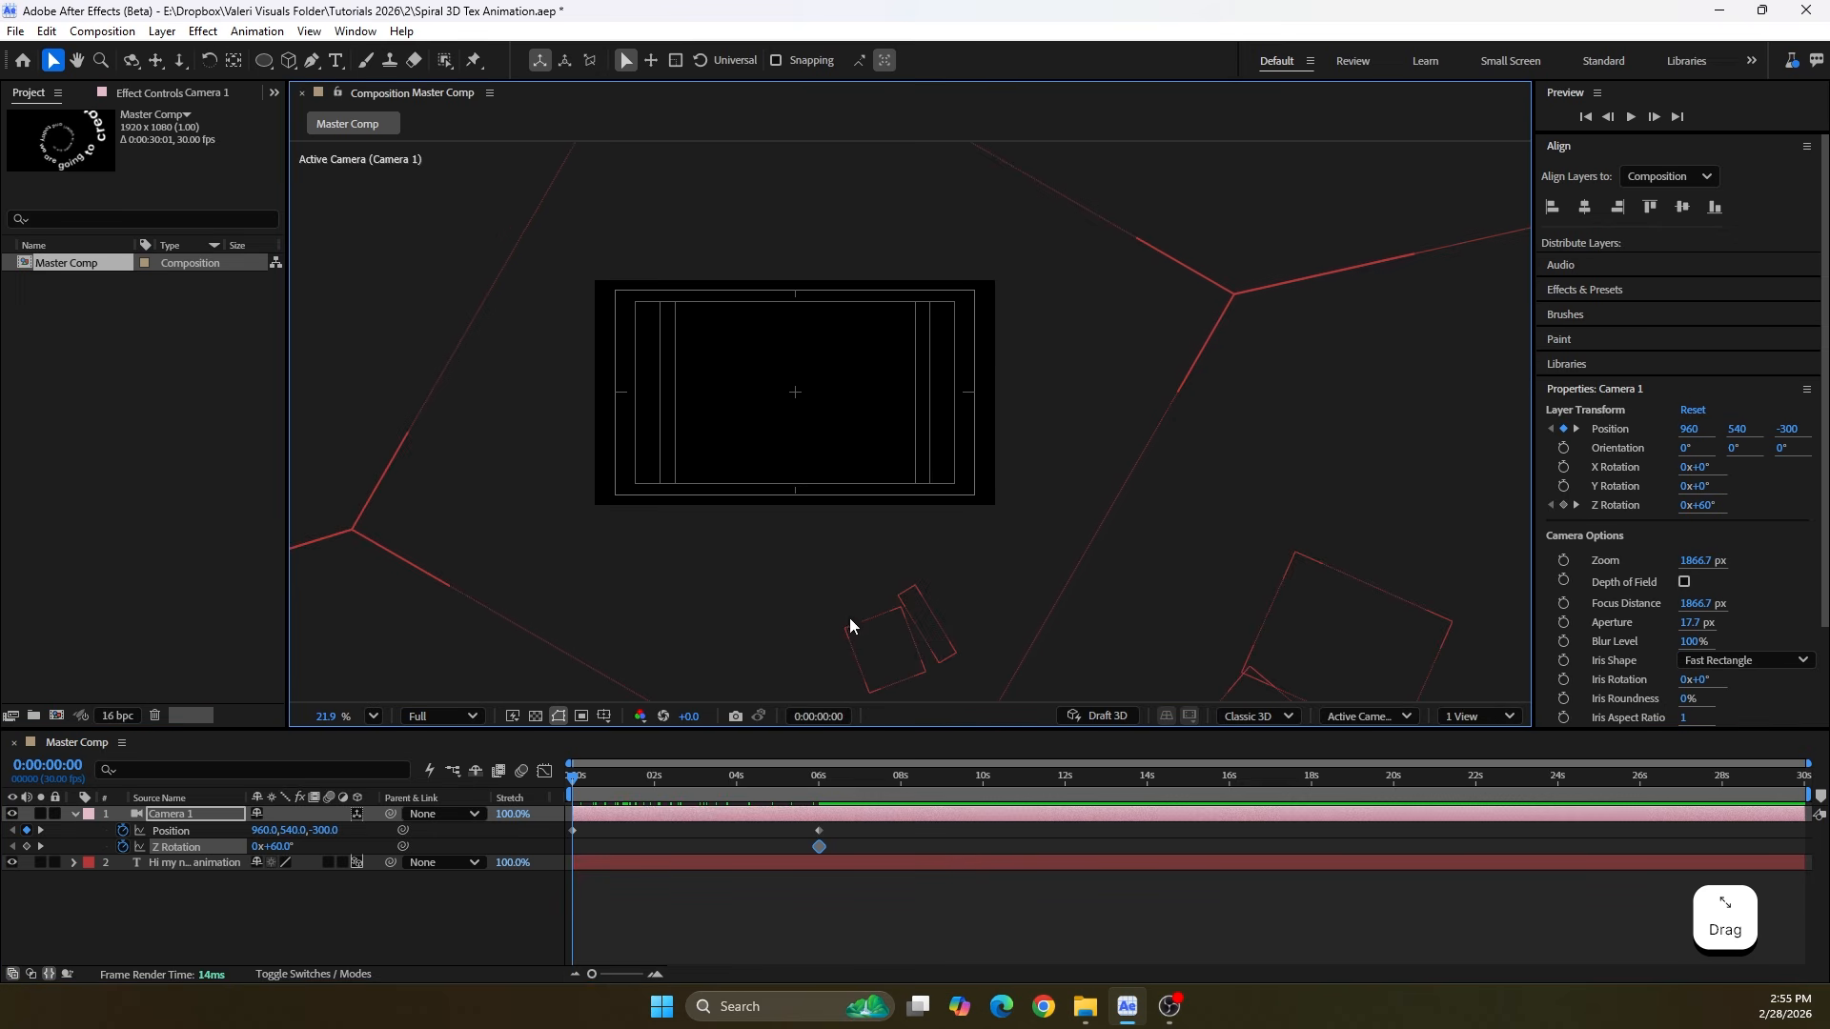
{"action": "left_click_drag", "start_coordinate": [286, 849], "coordinate": [260, 855]}
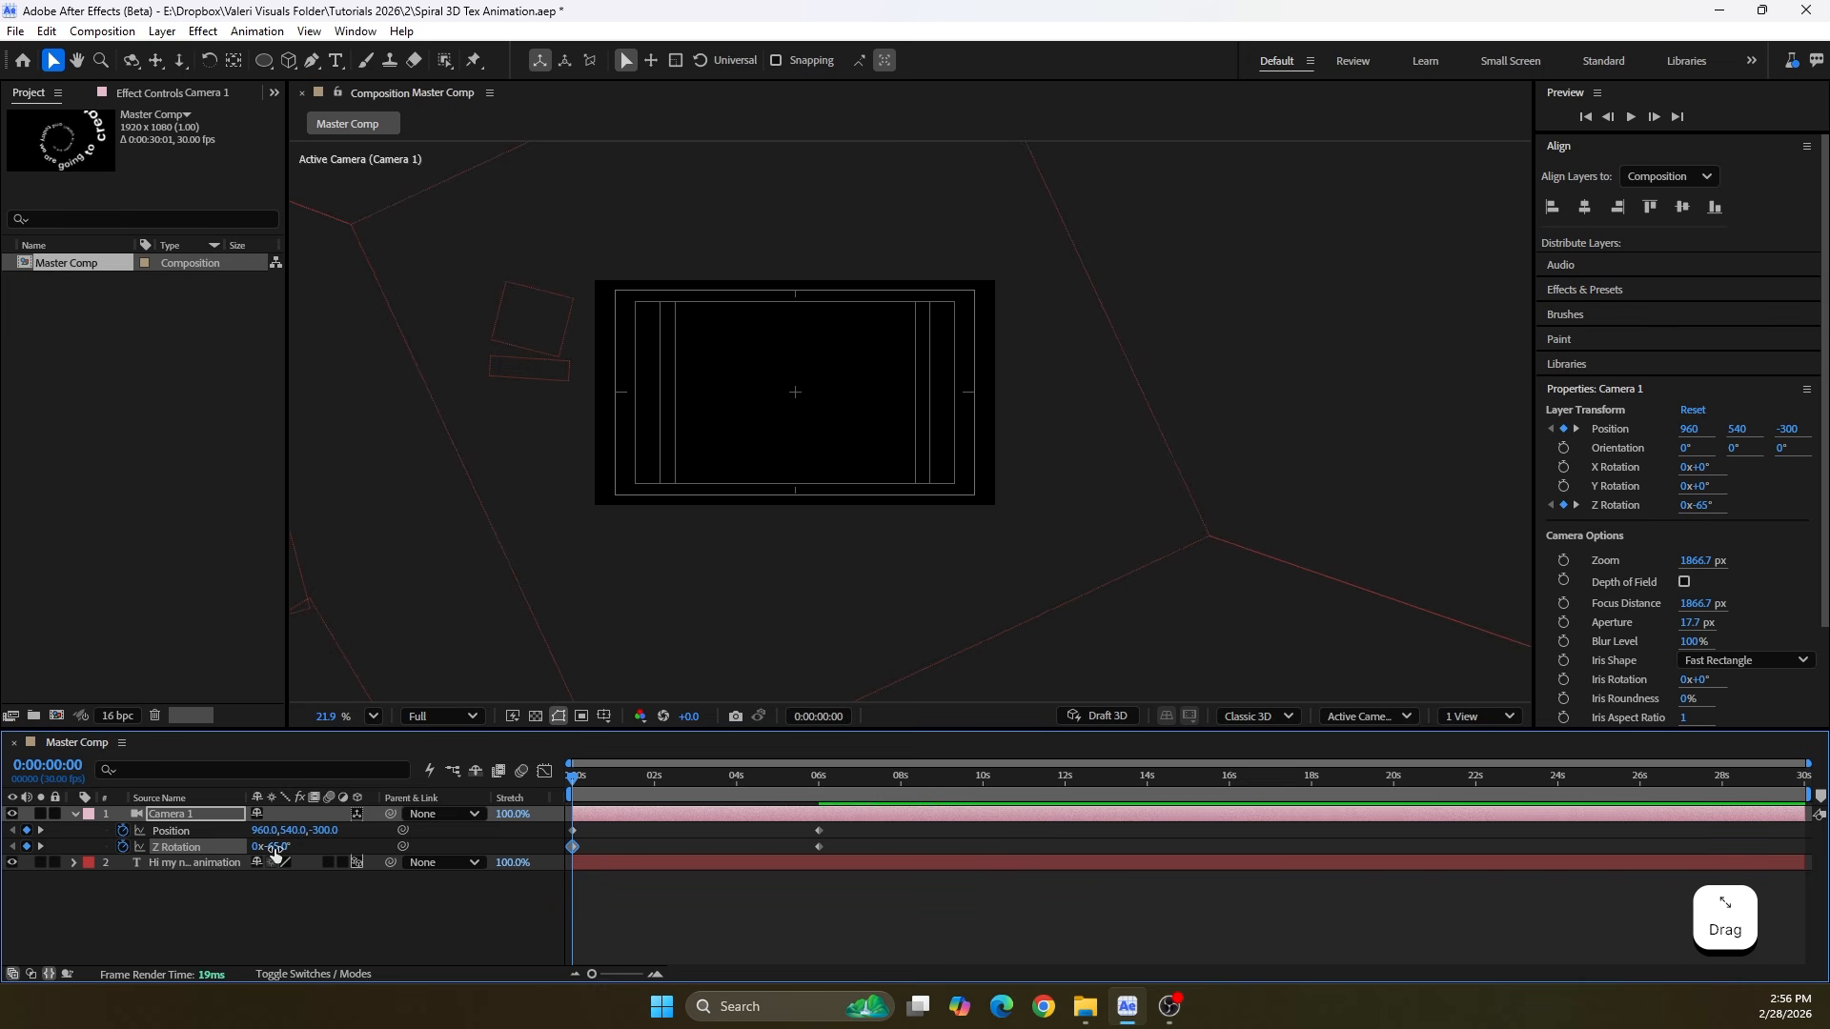
{"action": "left_click", "coordinate": [259, 846]}
{"action": "type", "text": "-60"}
{"action": "key", "text": "Return"}
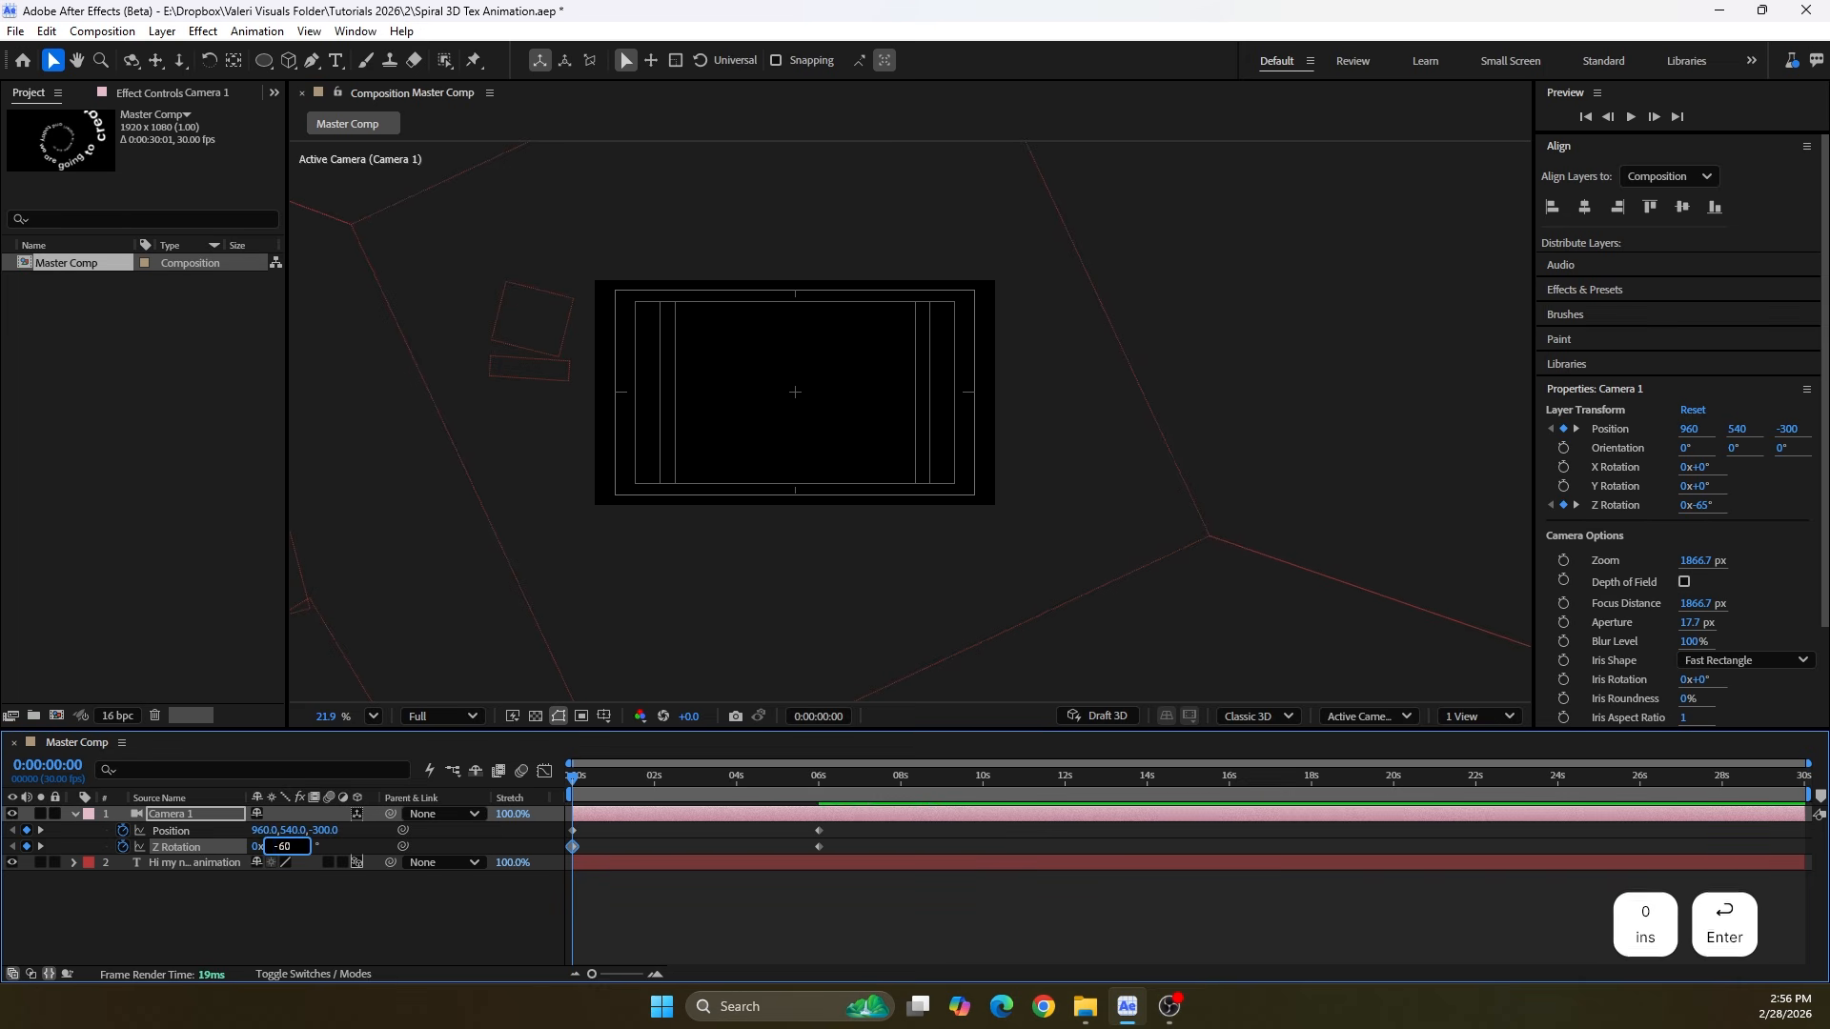
Apply Easy Ease to all camera keyframes, fit the composition in the viewer and preview the animation from the start
{"action": "left_click_drag", "start_coordinate": [573, 783], "coordinate": [564, 860]}
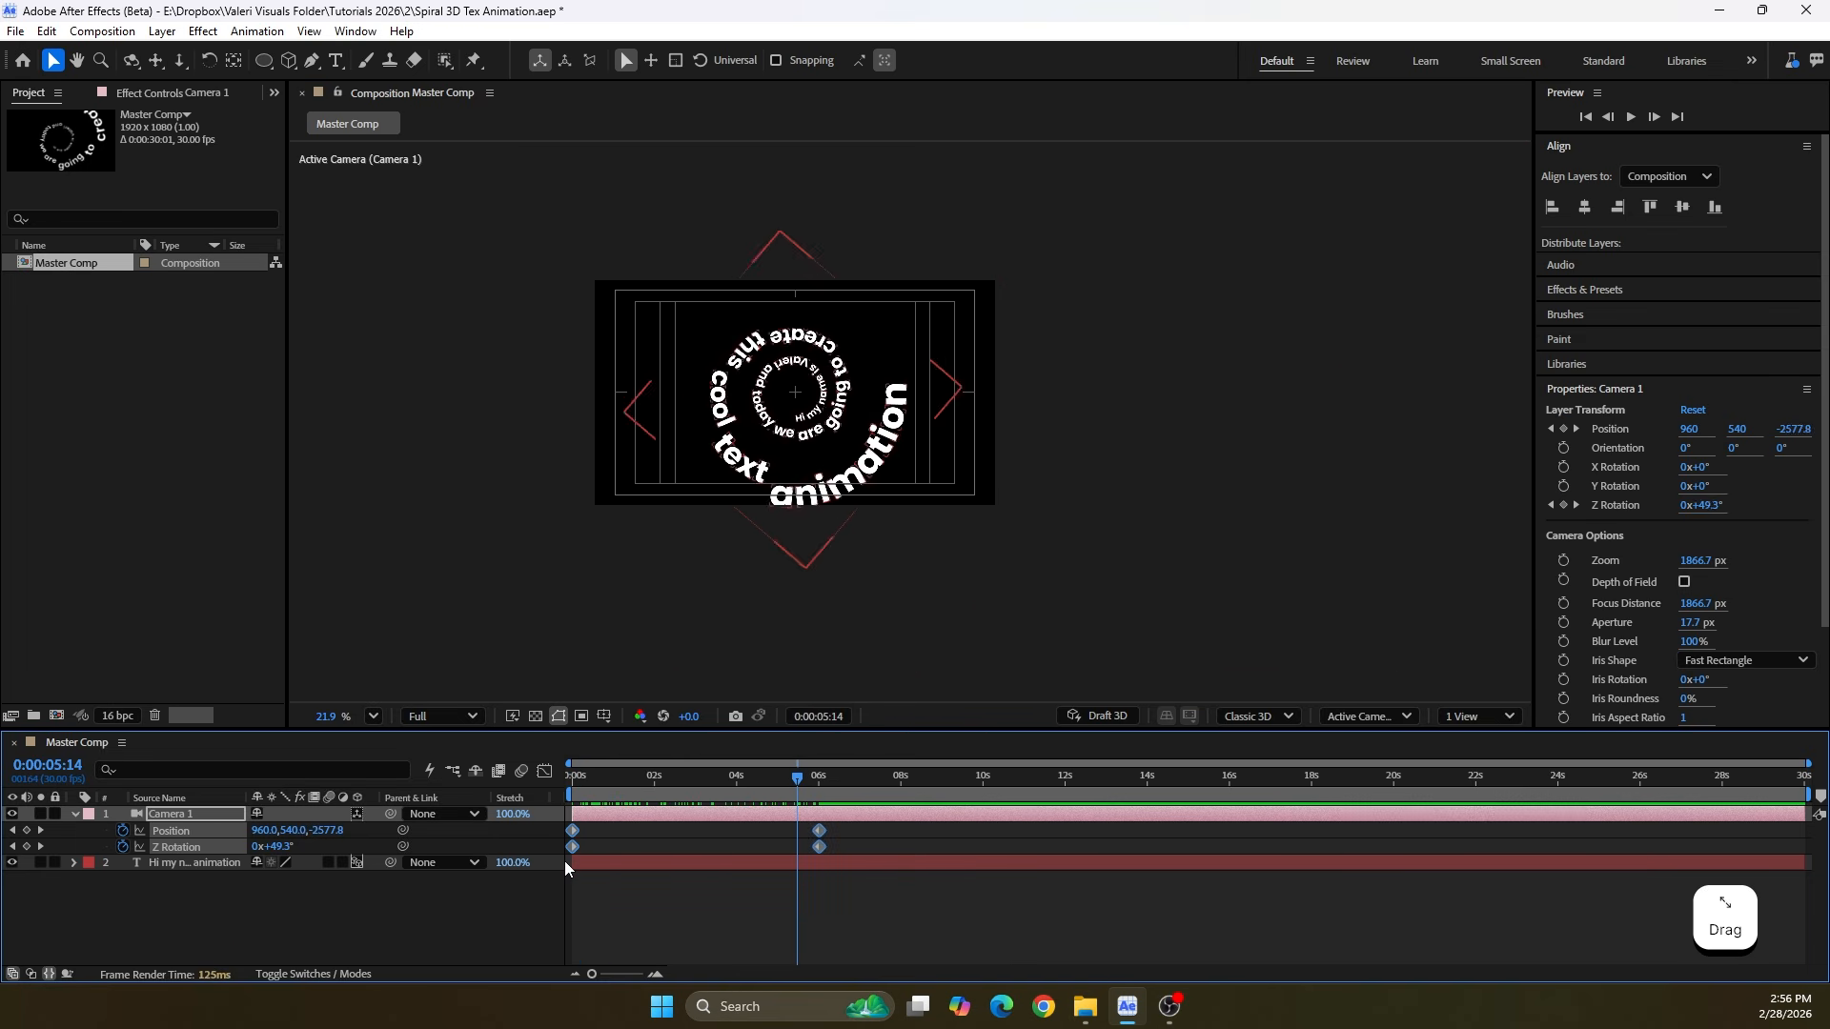
{"action": "key", "text": "F9"}
{"action": "left_click", "coordinate": [374, 716]}
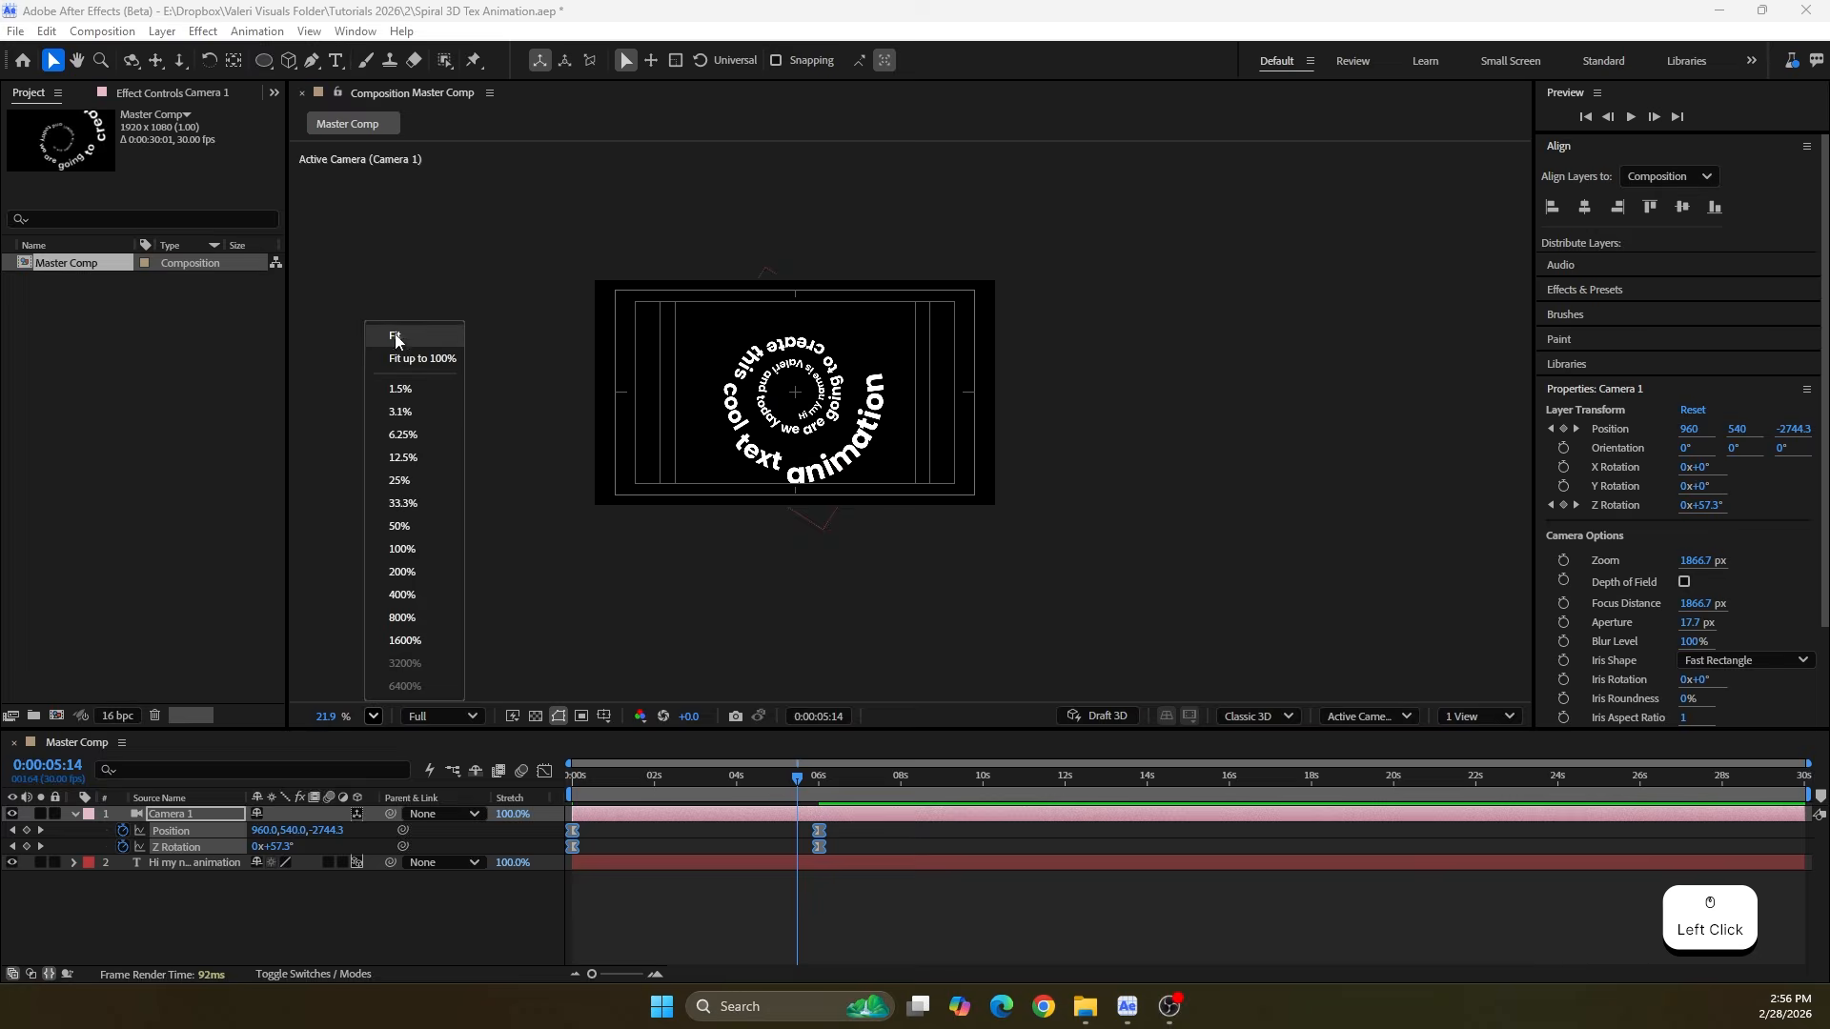
{"action": "left_click", "coordinate": [391, 341]}
{"action": "left_click_drag", "start_coordinate": [796, 780], "coordinate": [474, 865]}
{"action": "left_click", "coordinate": [397, 915]}
{"action": "key", "text": "space"}
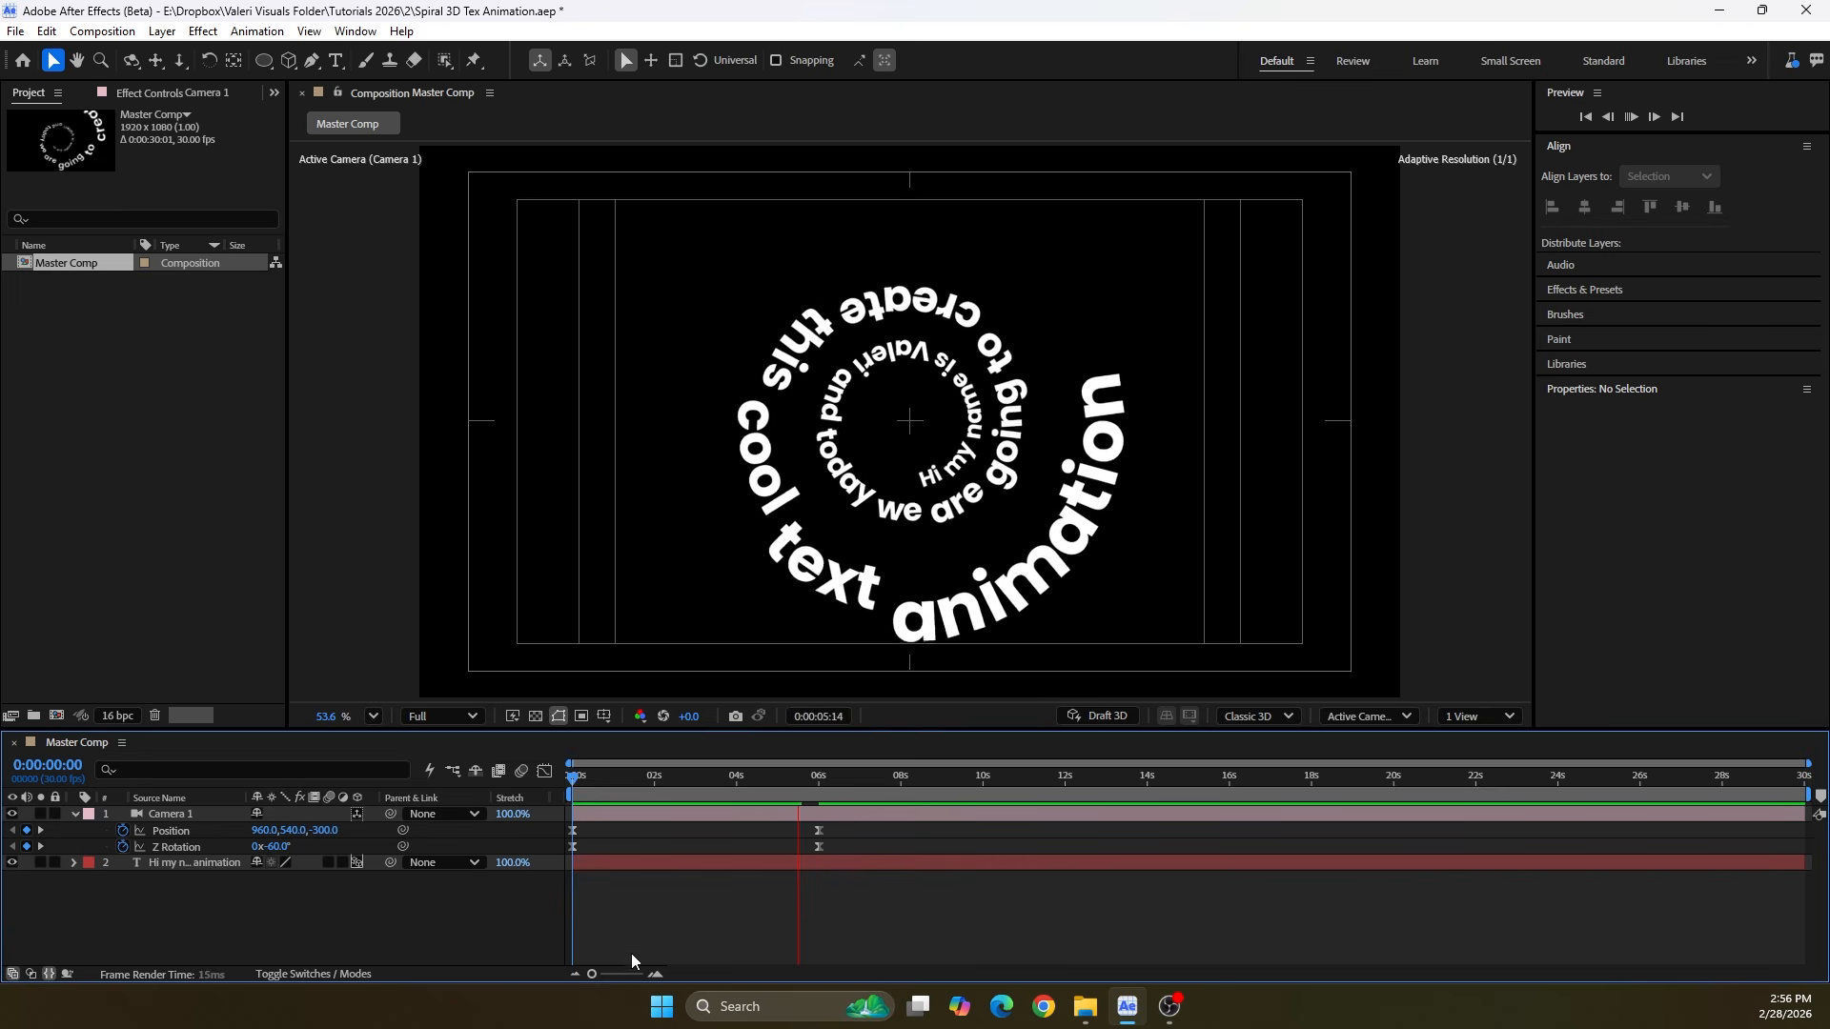
Select the text layer and set its tracking to 0
{"action": "left_click", "coordinate": [825, 862]}
{"action": "left_click", "coordinate": [781, 862]}
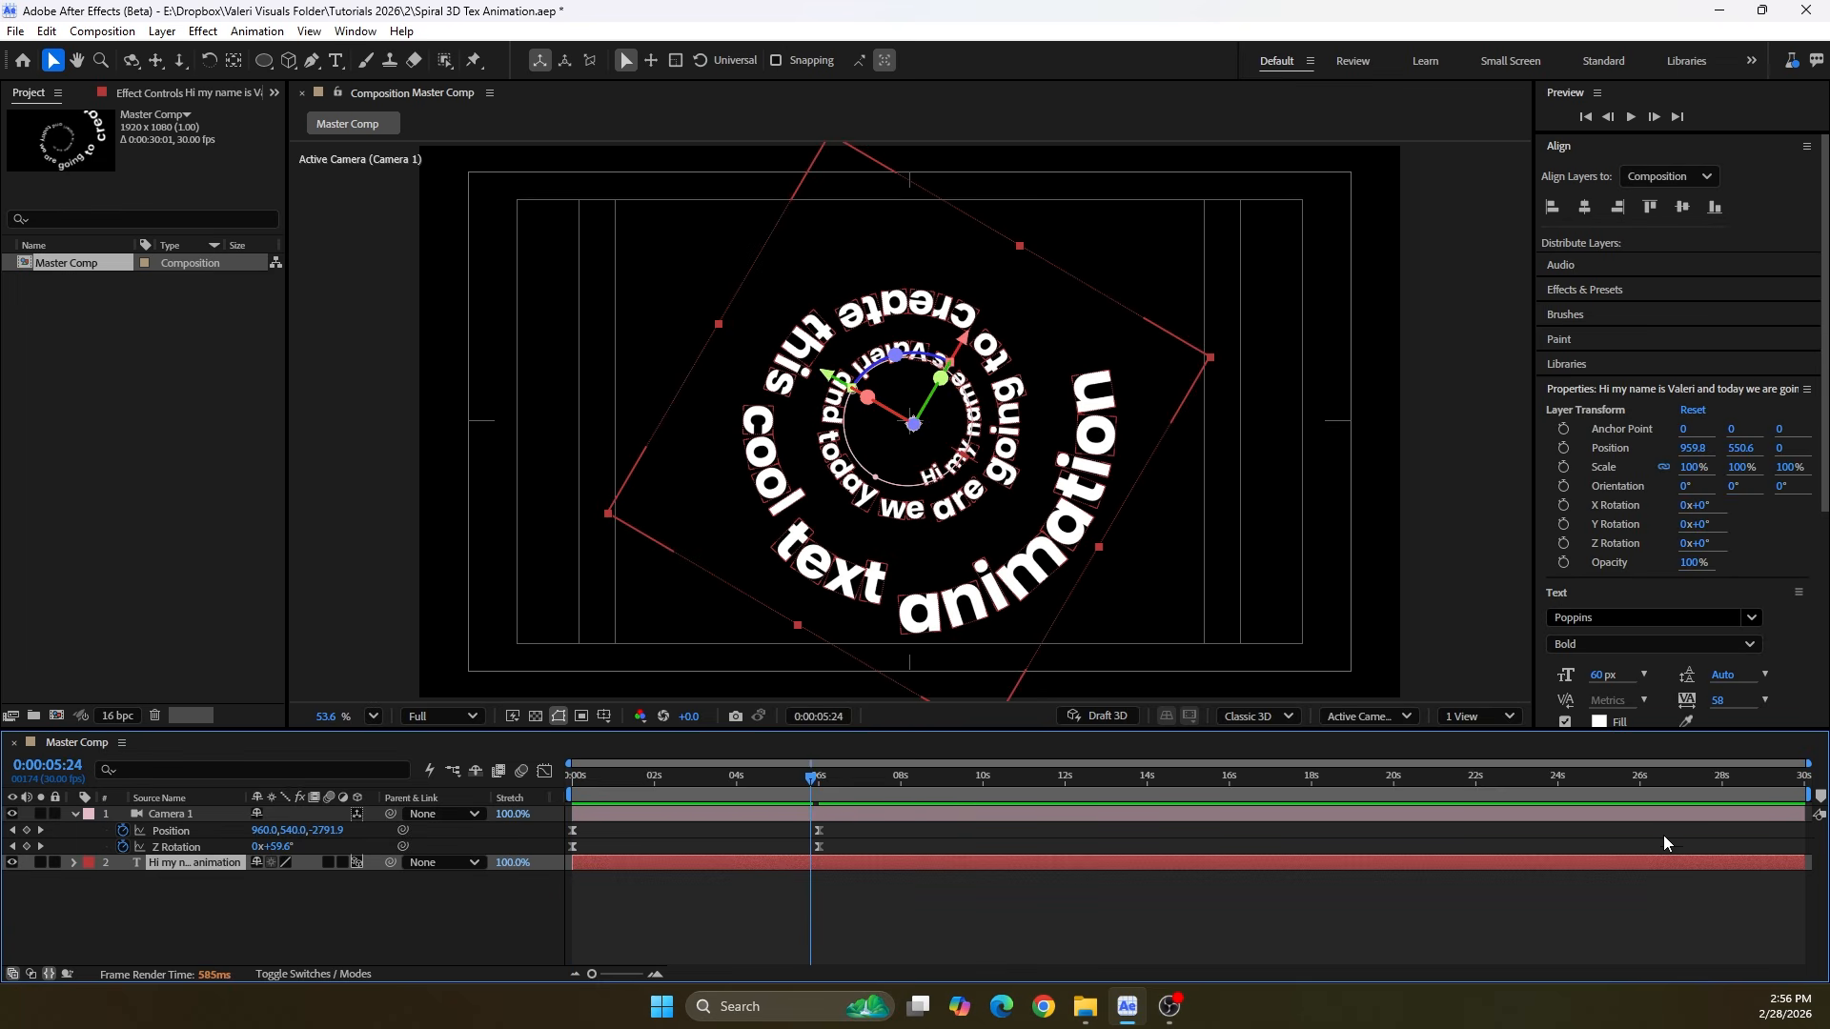
{"action": "left_click_drag", "start_coordinate": [1827, 496], "coordinate": [1826, 589]}
{"action": "mouse_move", "coordinate": [1719, 558]}
{"action": "left_mouse_down"}
{"action": "mouse_move", "coordinate": [1609, 558]}
{"action": "mouse_move", "coordinate": [1722, 571]}
{"action": "left_mouse_up"}
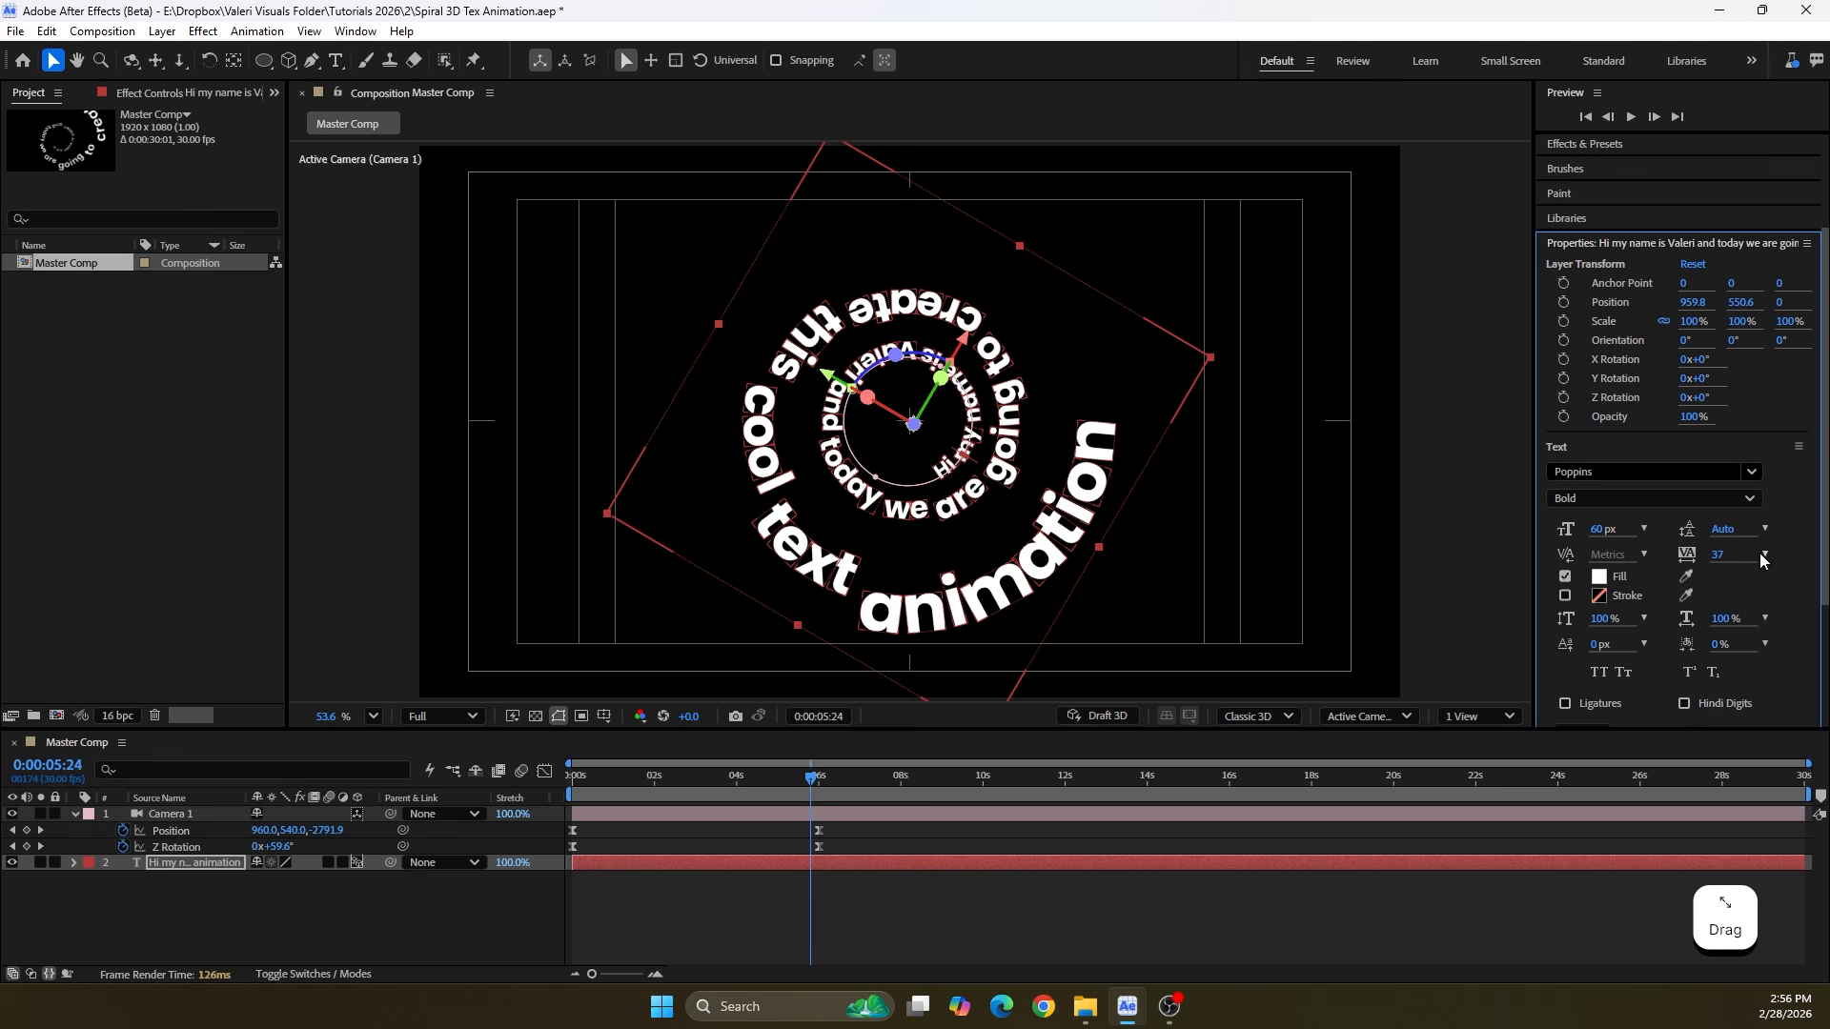
{"action": "left_click", "coordinate": [1764, 555]}
{"action": "left_click", "coordinate": [1762, 707]}
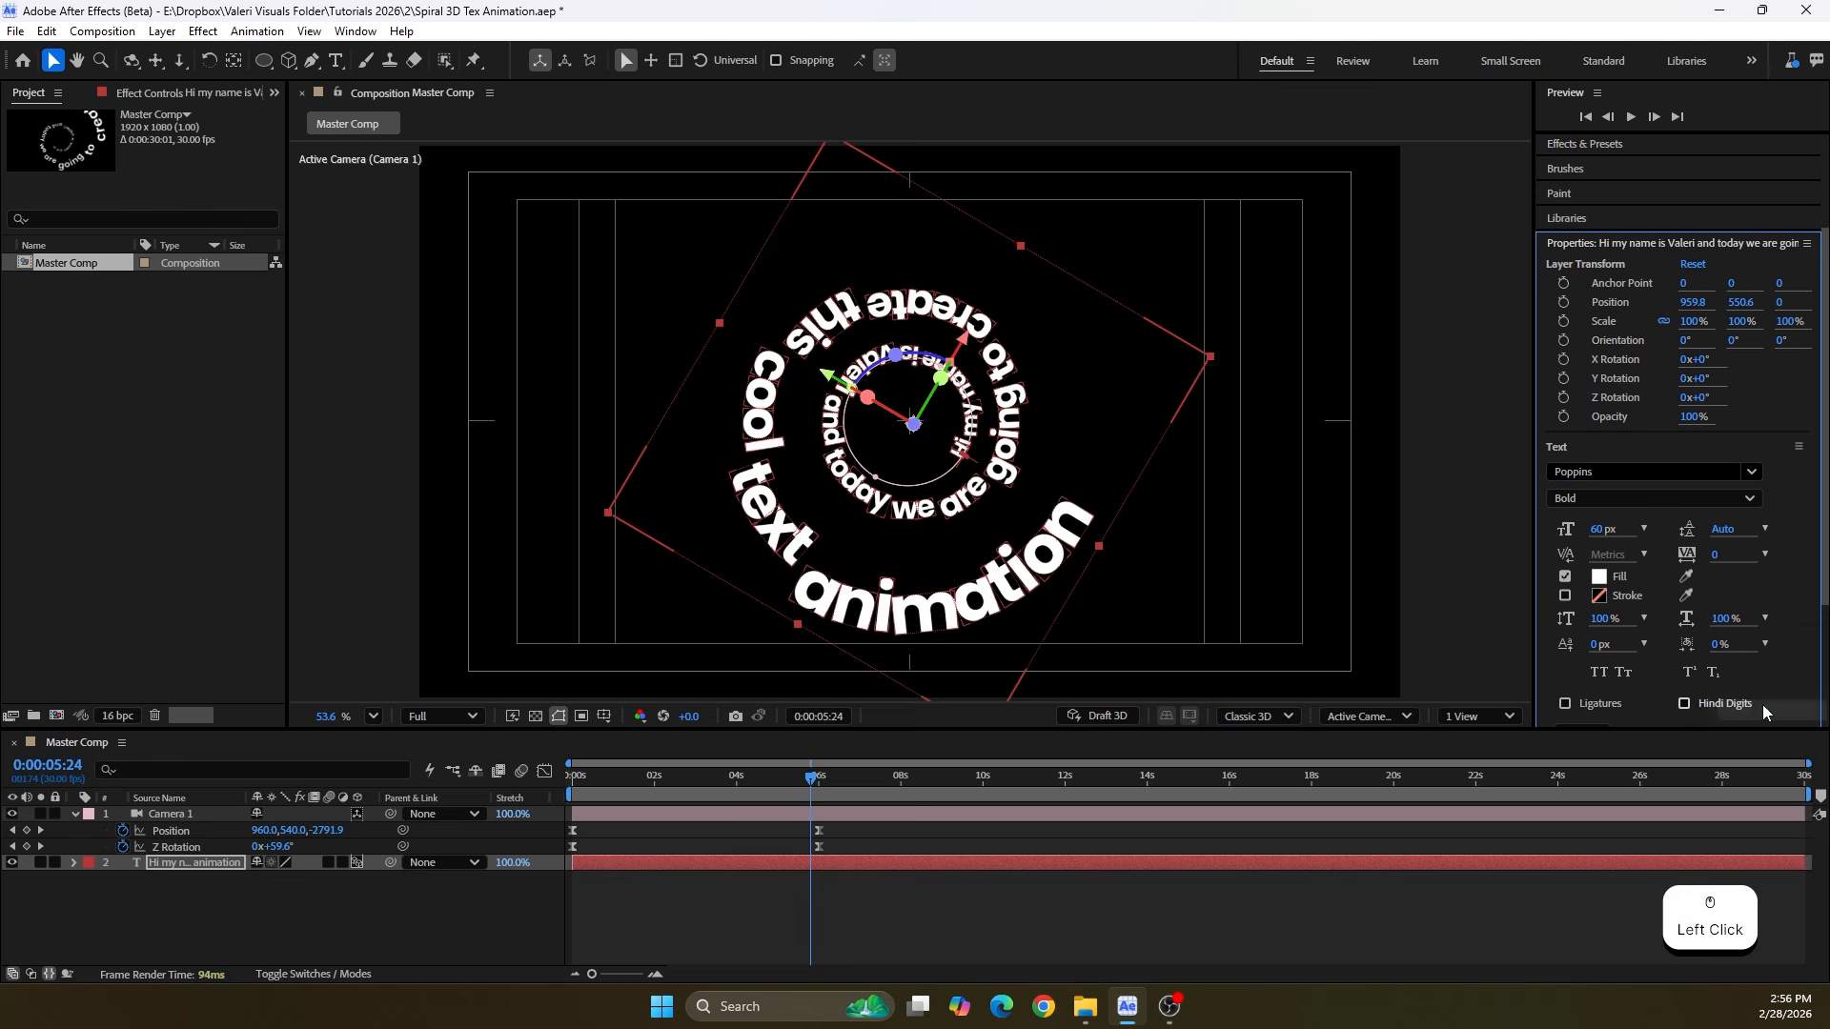
Change the camera's Z Rotation keyframe at 6 seconds to 90°
{"action": "left_click_drag", "start_coordinate": [800, 782], "coordinate": [816, 791]}
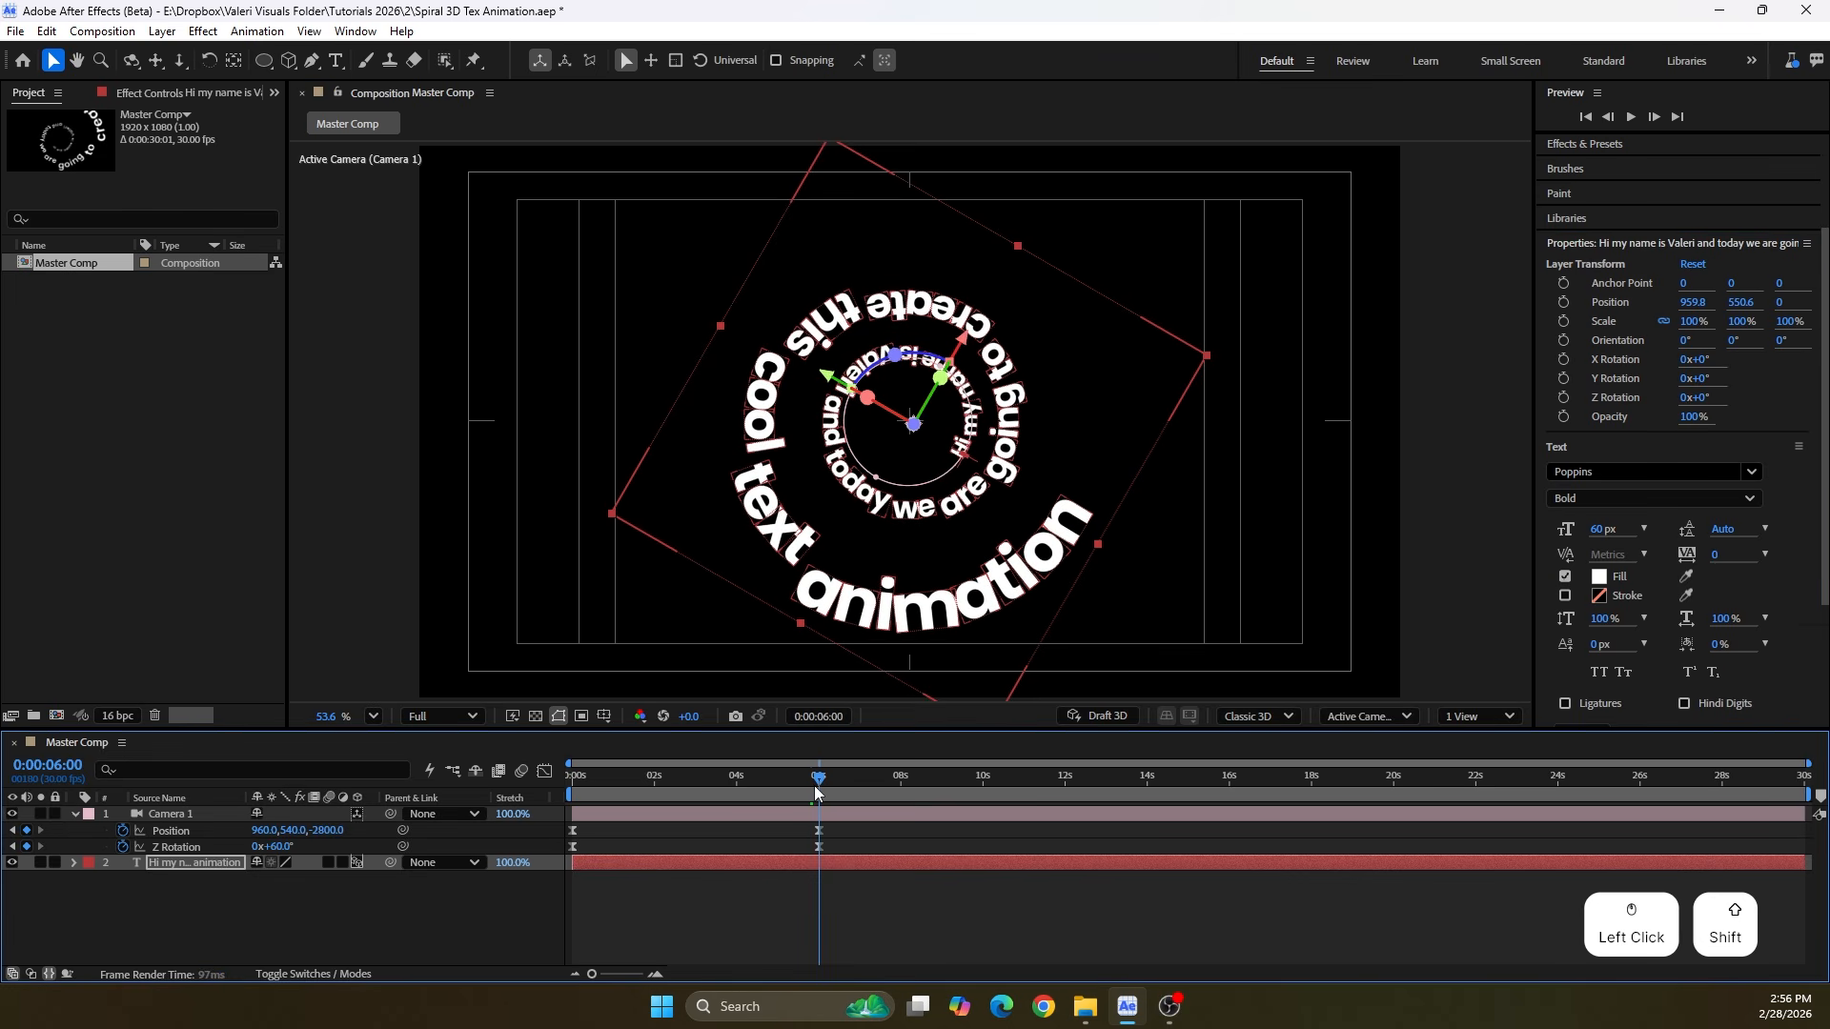
{"action": "left_click_drag", "start_coordinate": [273, 849], "coordinate": [313, 850]}
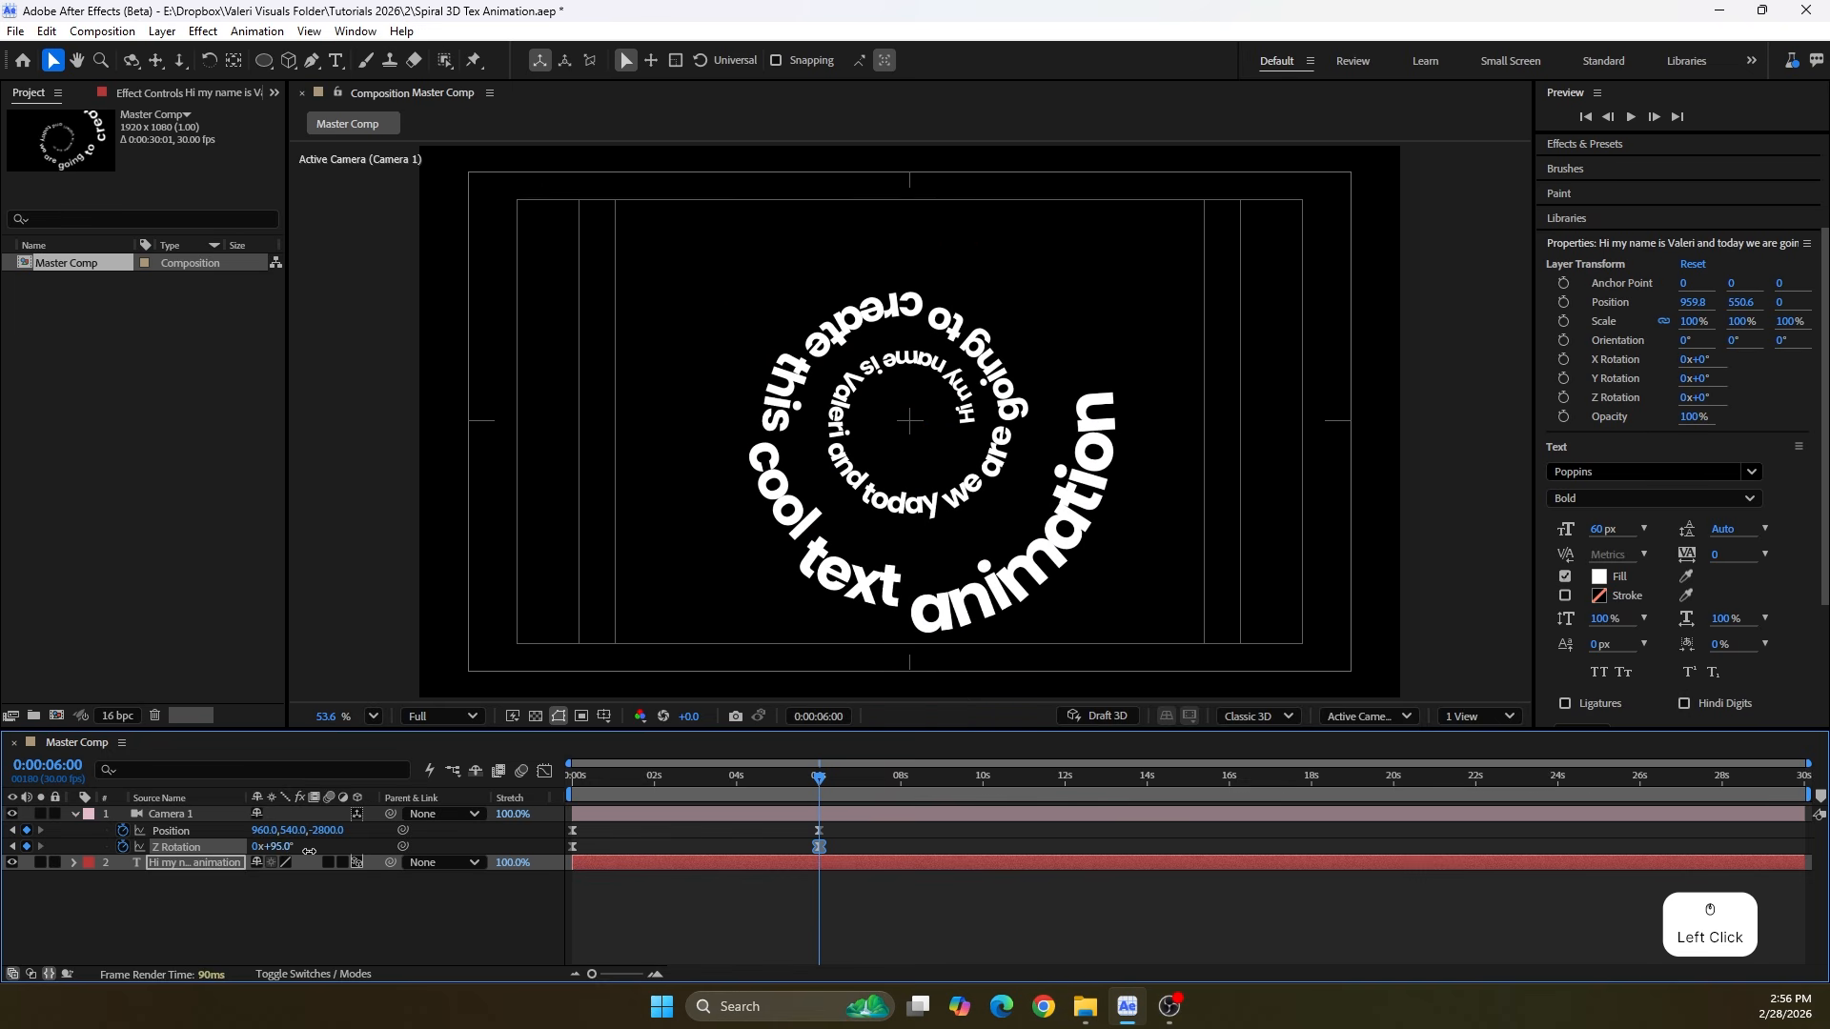
{"action": "left_click", "coordinate": [290, 846]}
{"action": "type", "text": "9"}
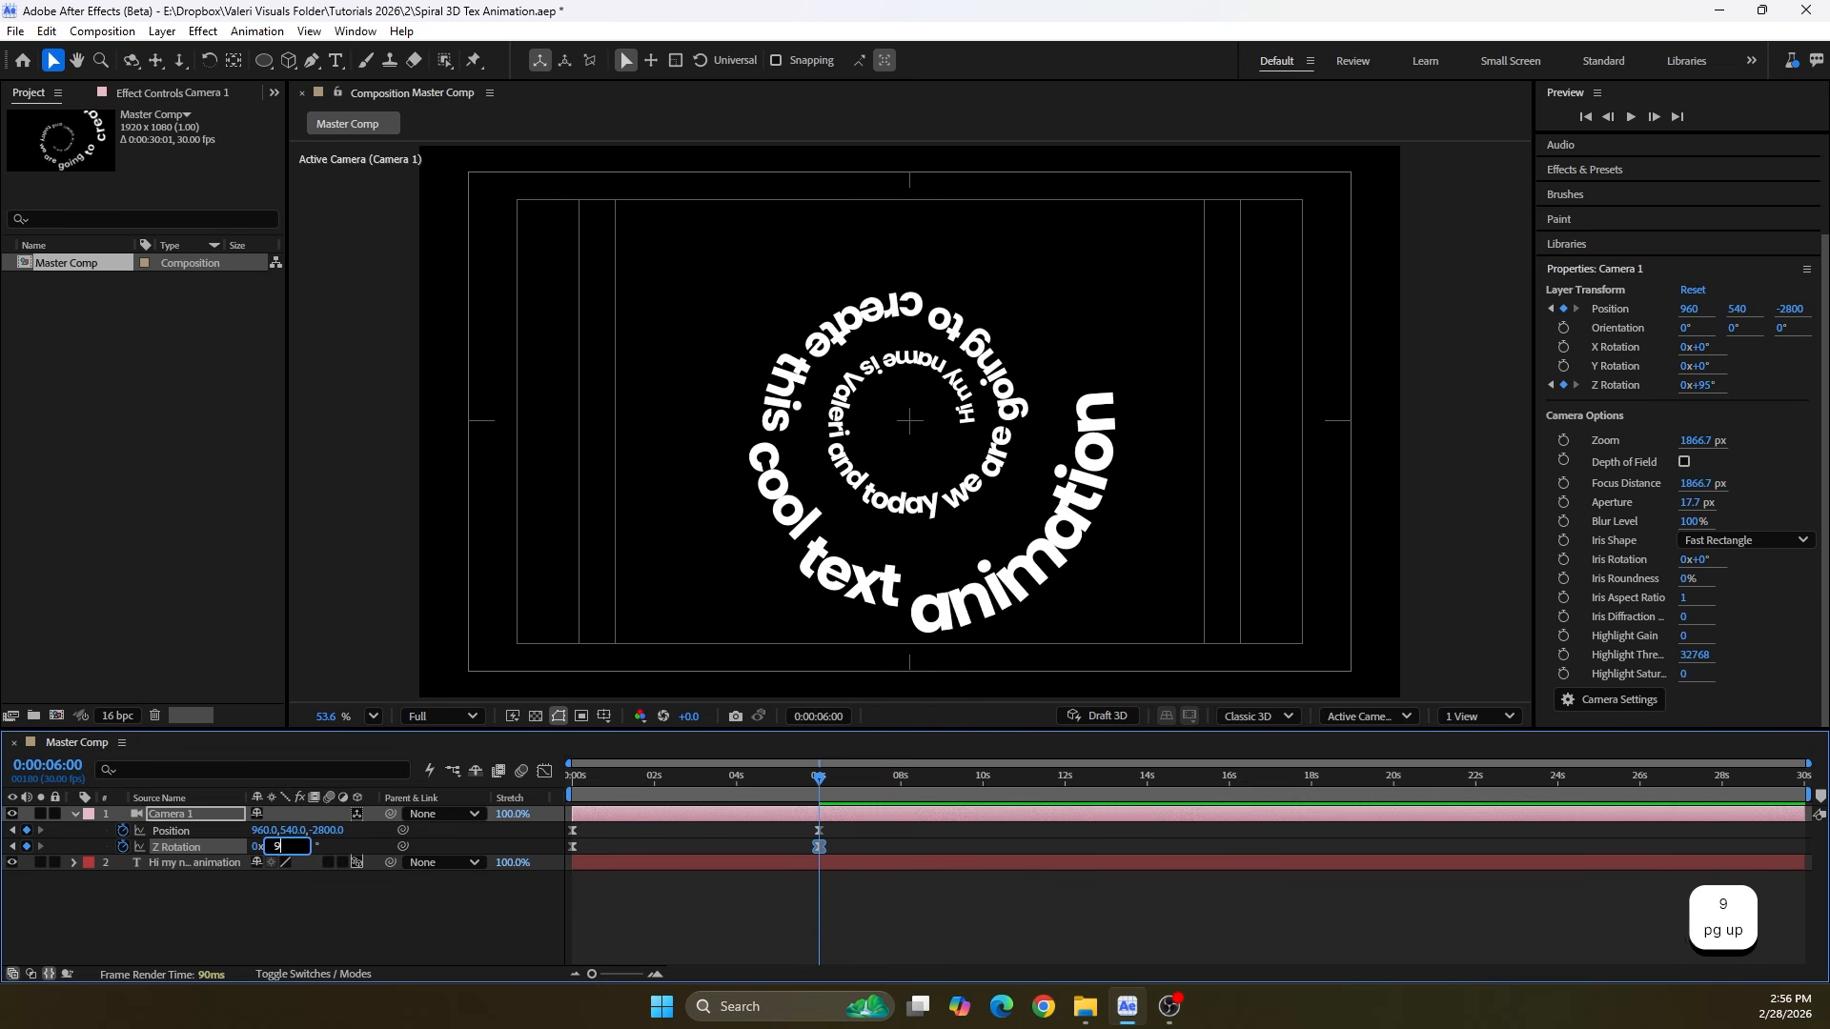
{"action": "type", "text": "0"}
{"action": "key", "text": "Return"}
Change the camera's Z Rotation keyframe at the start to -90° and deselect the layer
{"action": "left_click_drag", "start_coordinate": [818, 780], "coordinate": [513, 801]}
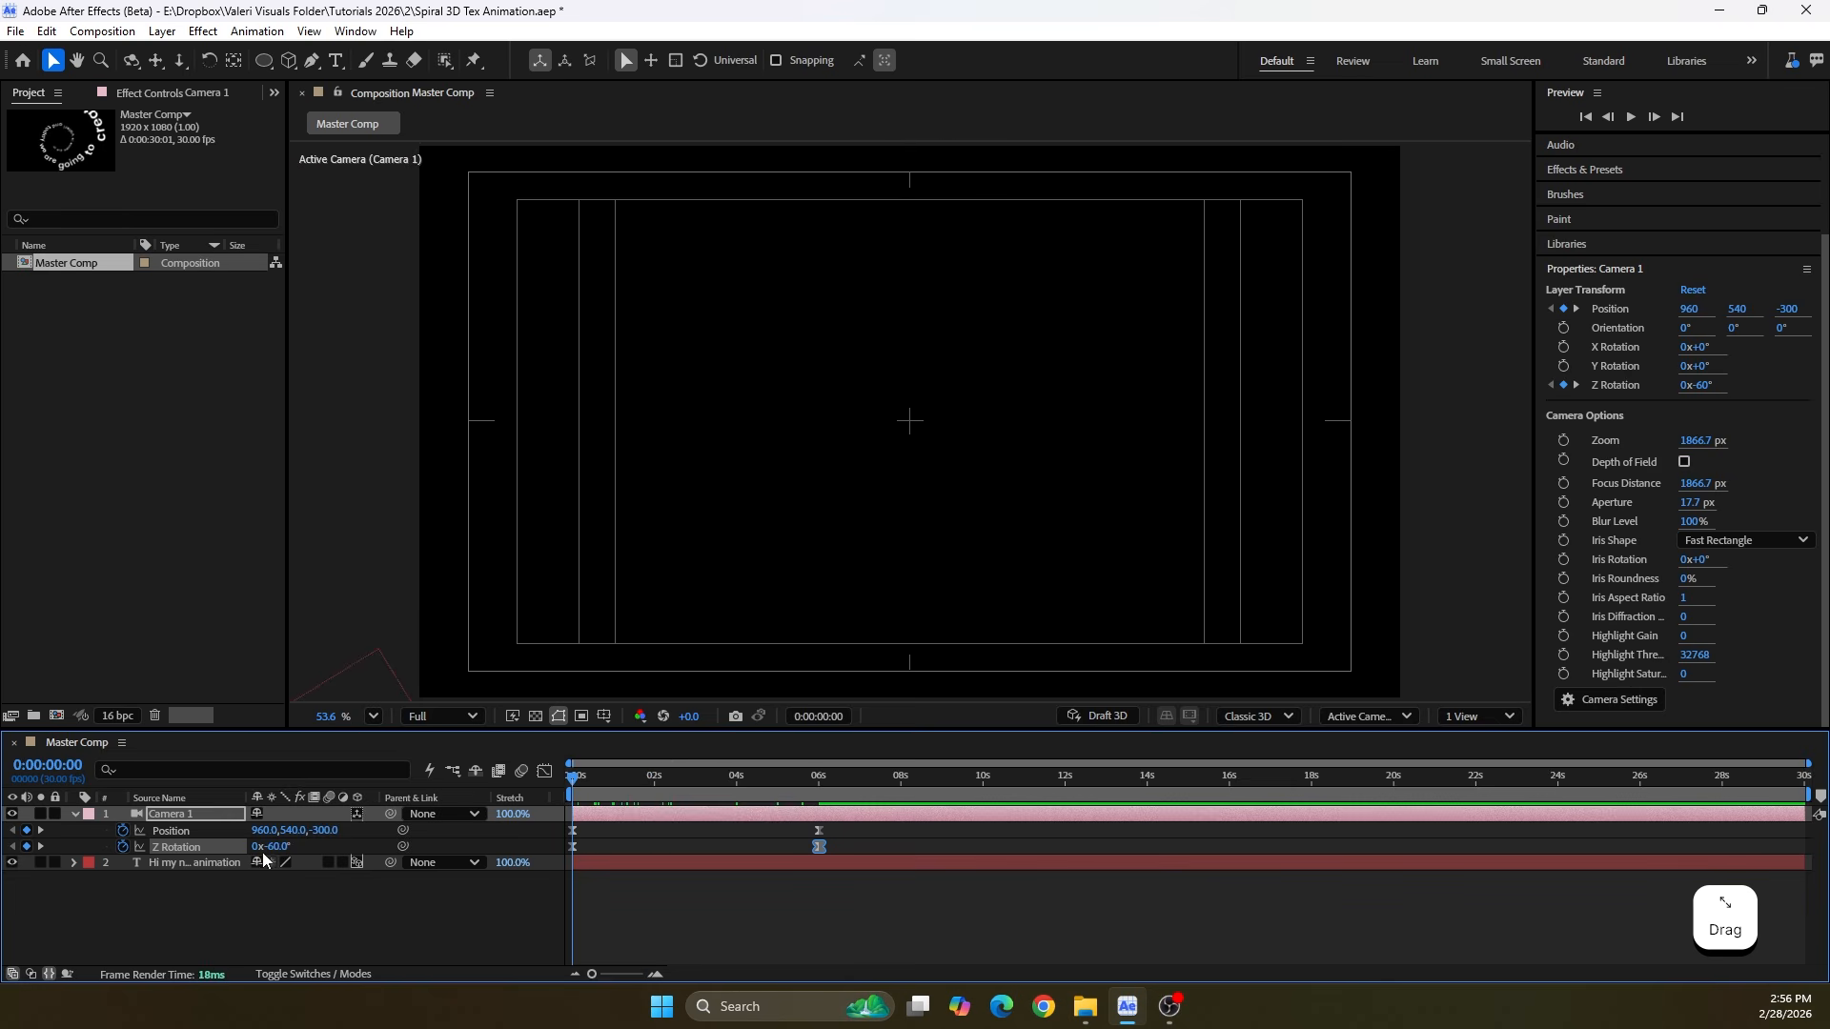
{"action": "left_click", "coordinate": [276, 847]}
{"action": "type", "text": "-90"}
{"action": "key", "text": "Return"}
{"action": "left_click", "coordinate": [413, 919]}
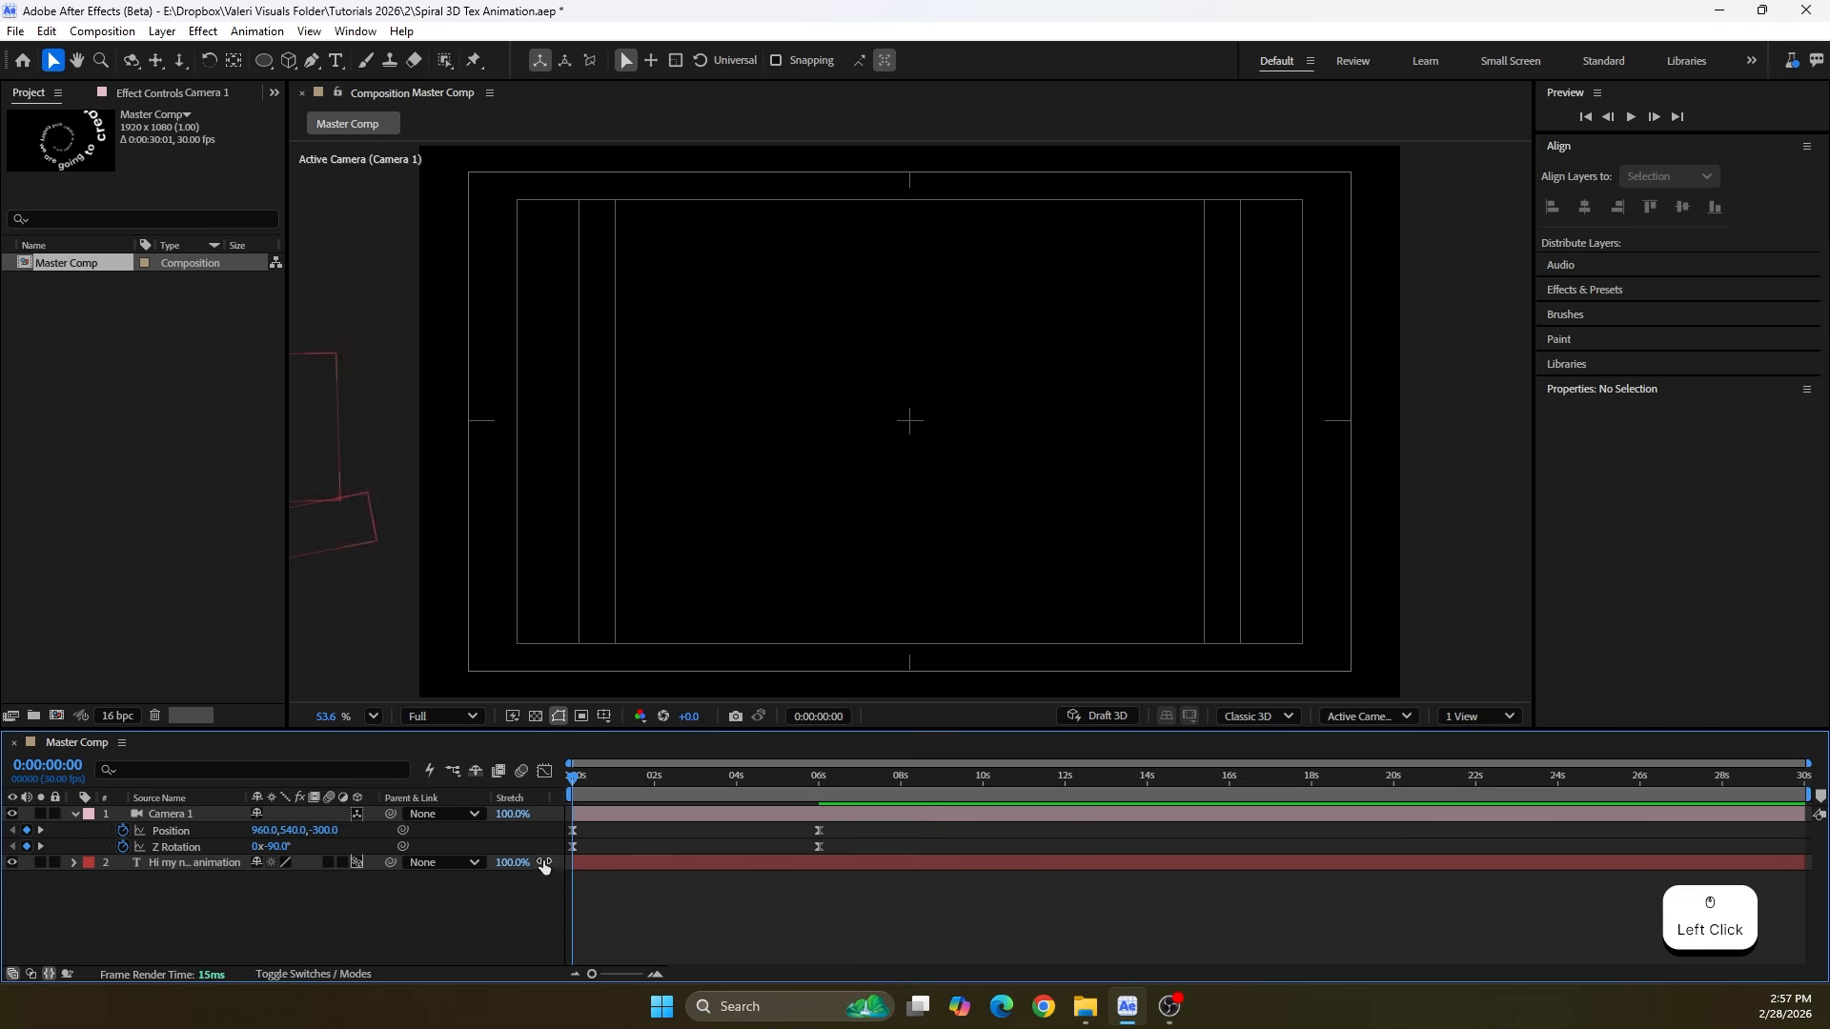
Scrub through the camera move up to 6 seconds and save the project
{"action": "left_click_drag", "start_coordinate": [573, 786], "coordinate": [778, 793]}
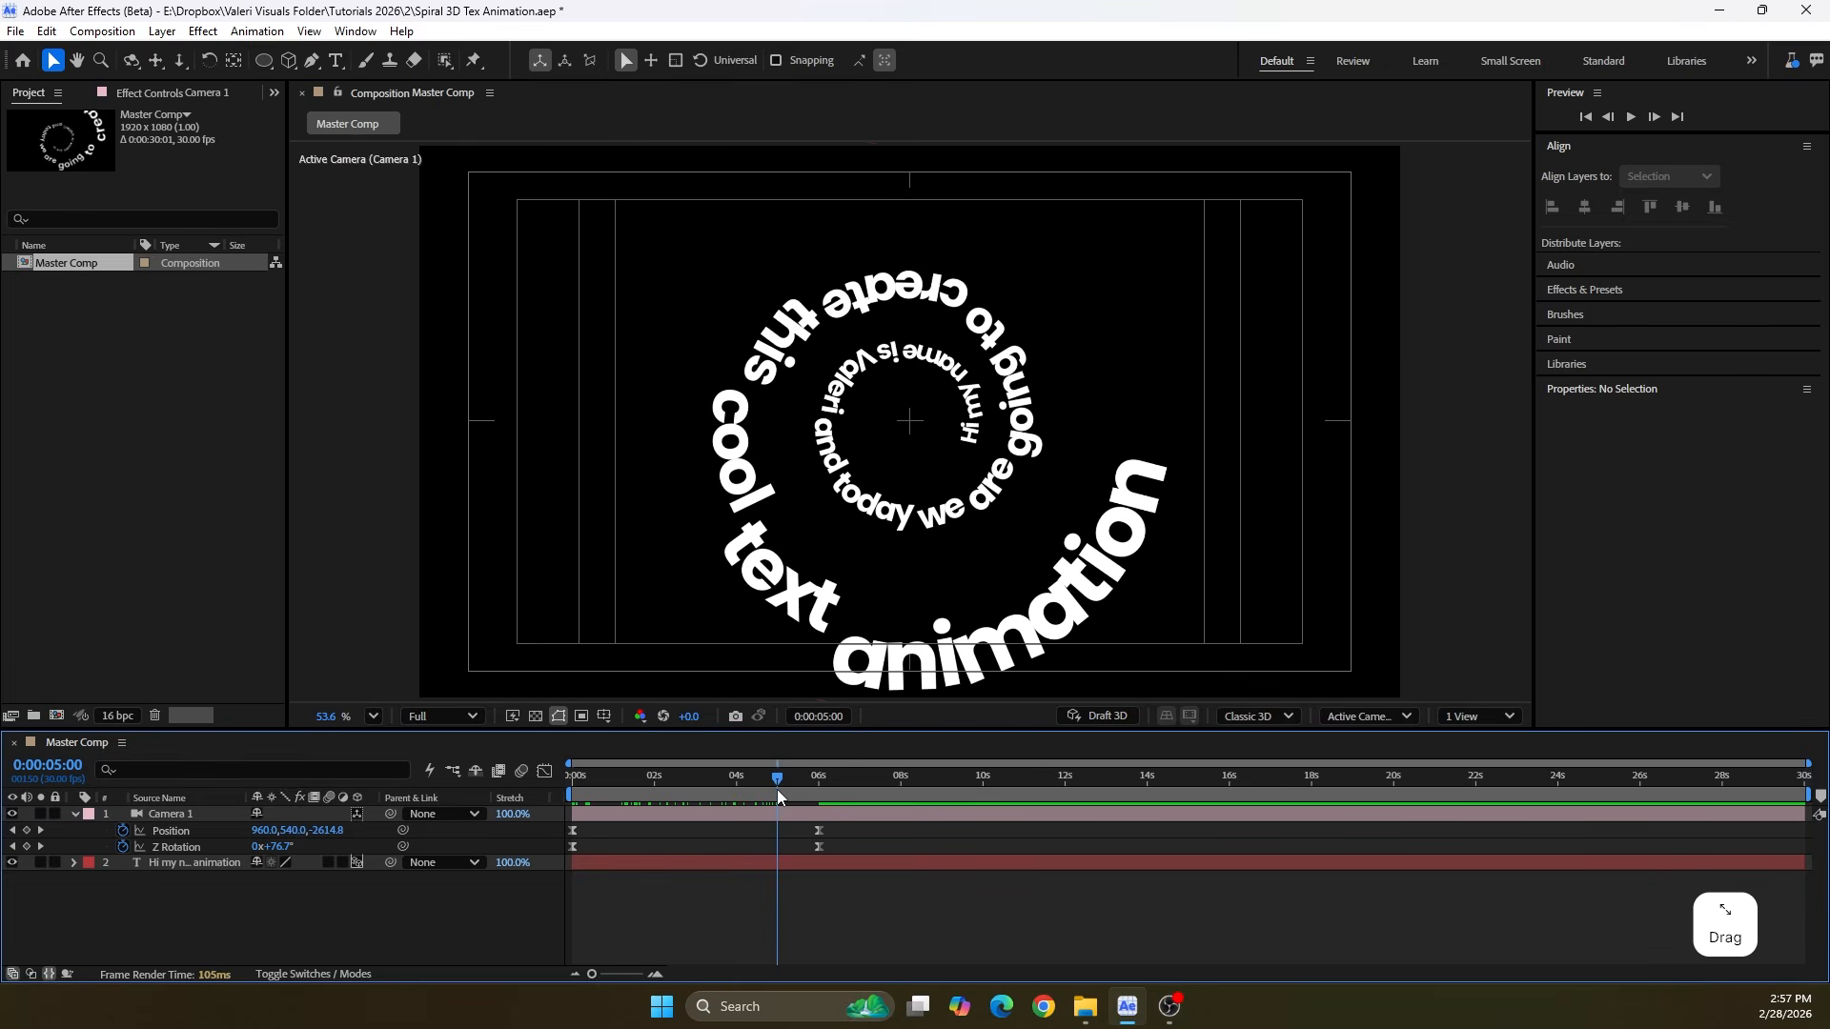
{"action": "key", "text": "ctrl+s"}
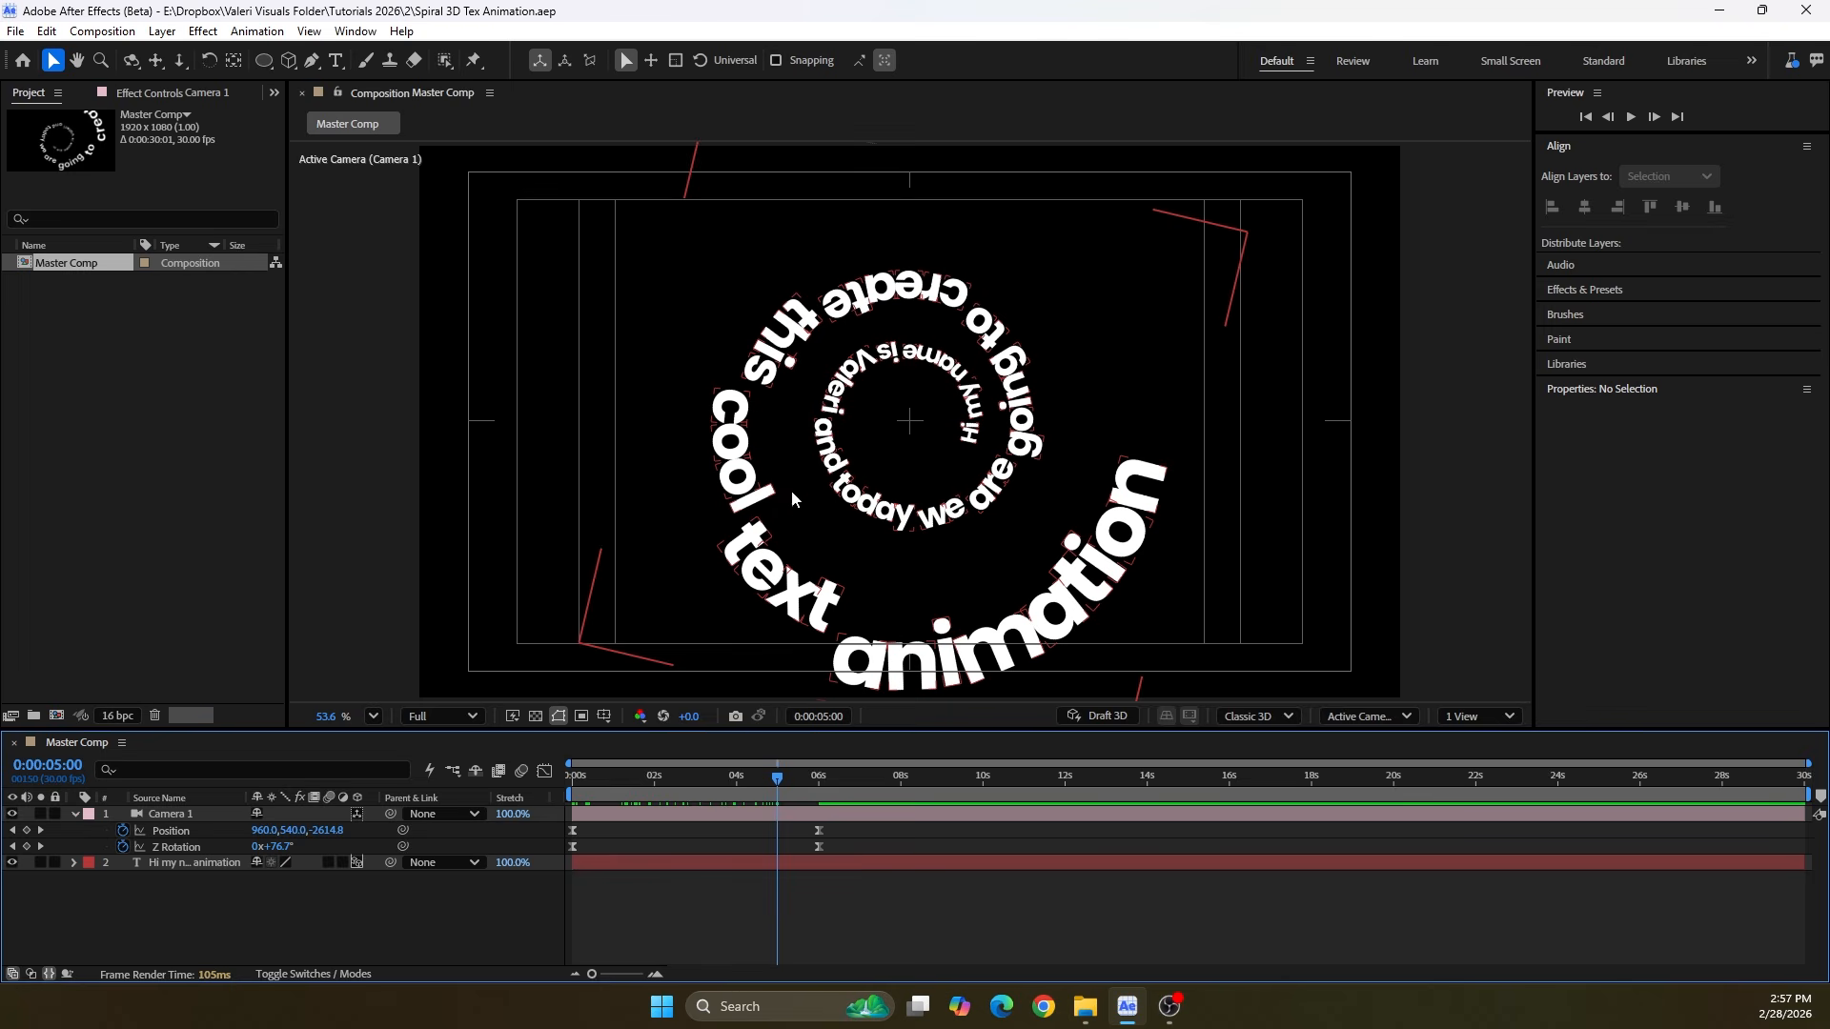
{"action": "left_click_drag", "start_coordinate": [705, 781], "coordinate": [819, 787]}
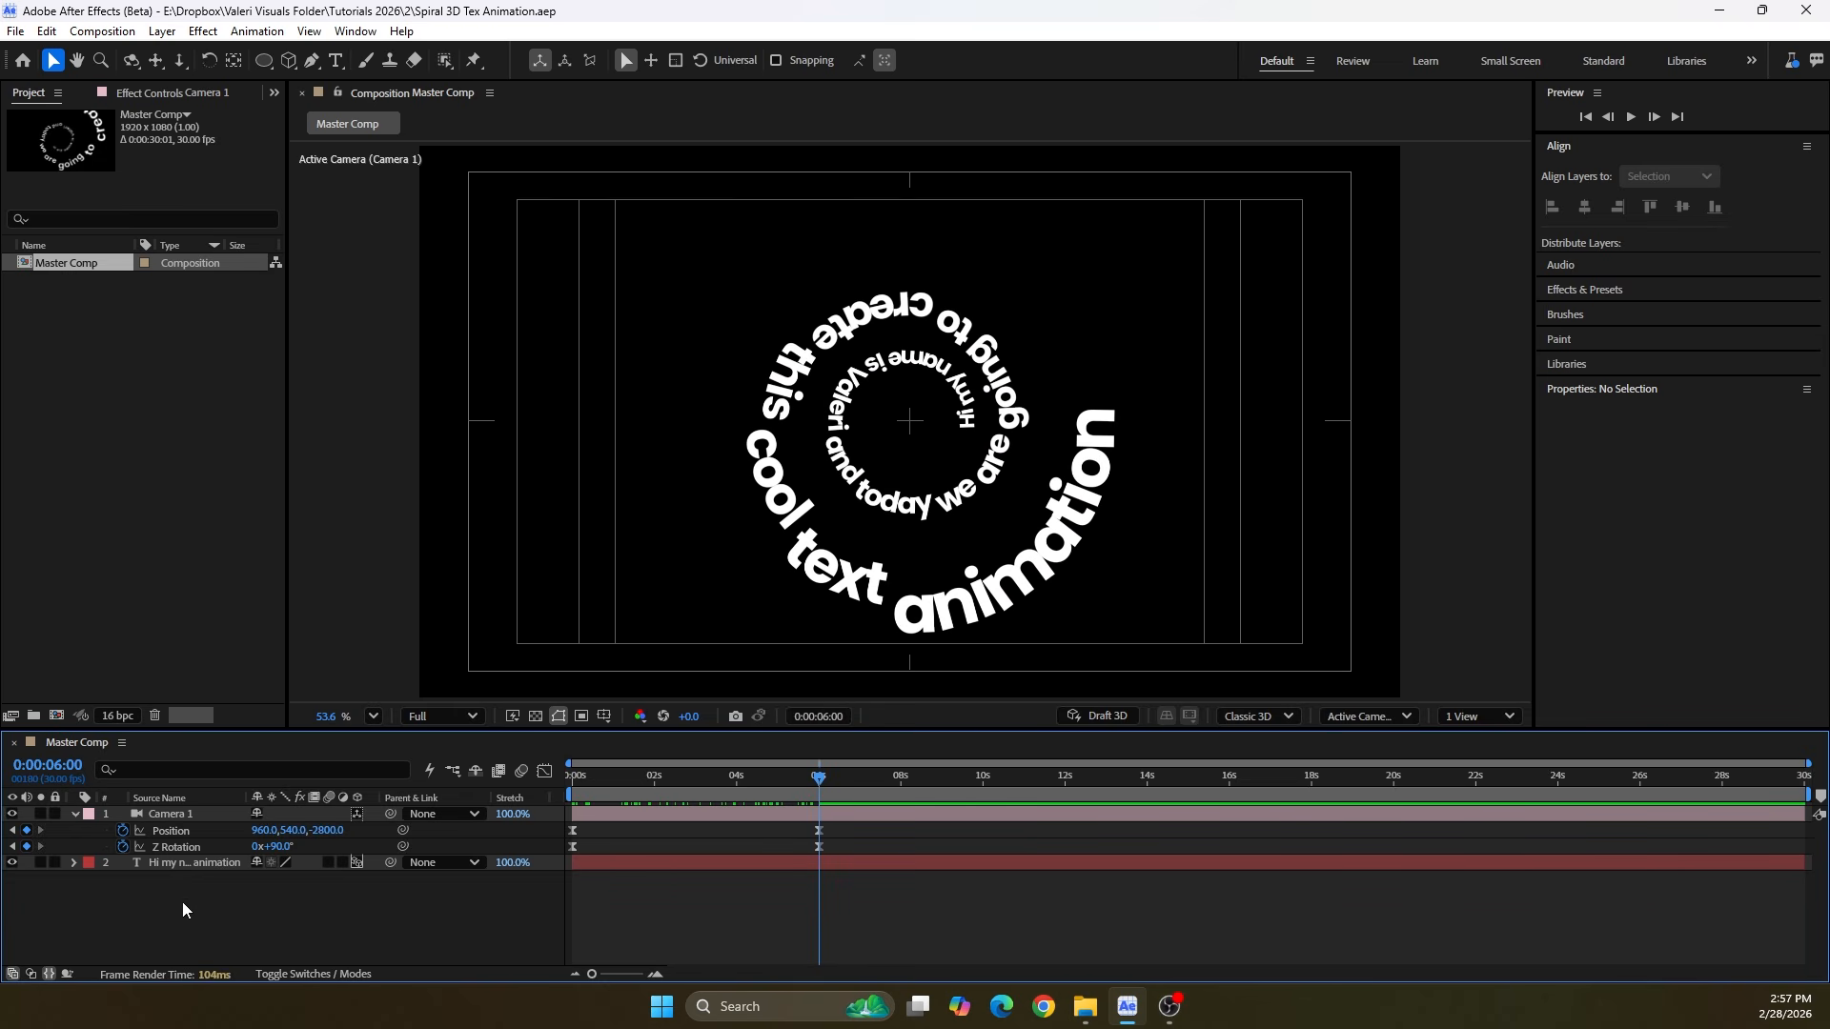
Add an Opacity animator to the text layer and set its opacity to 0%
{"action": "left_click", "coordinate": [74, 862]}
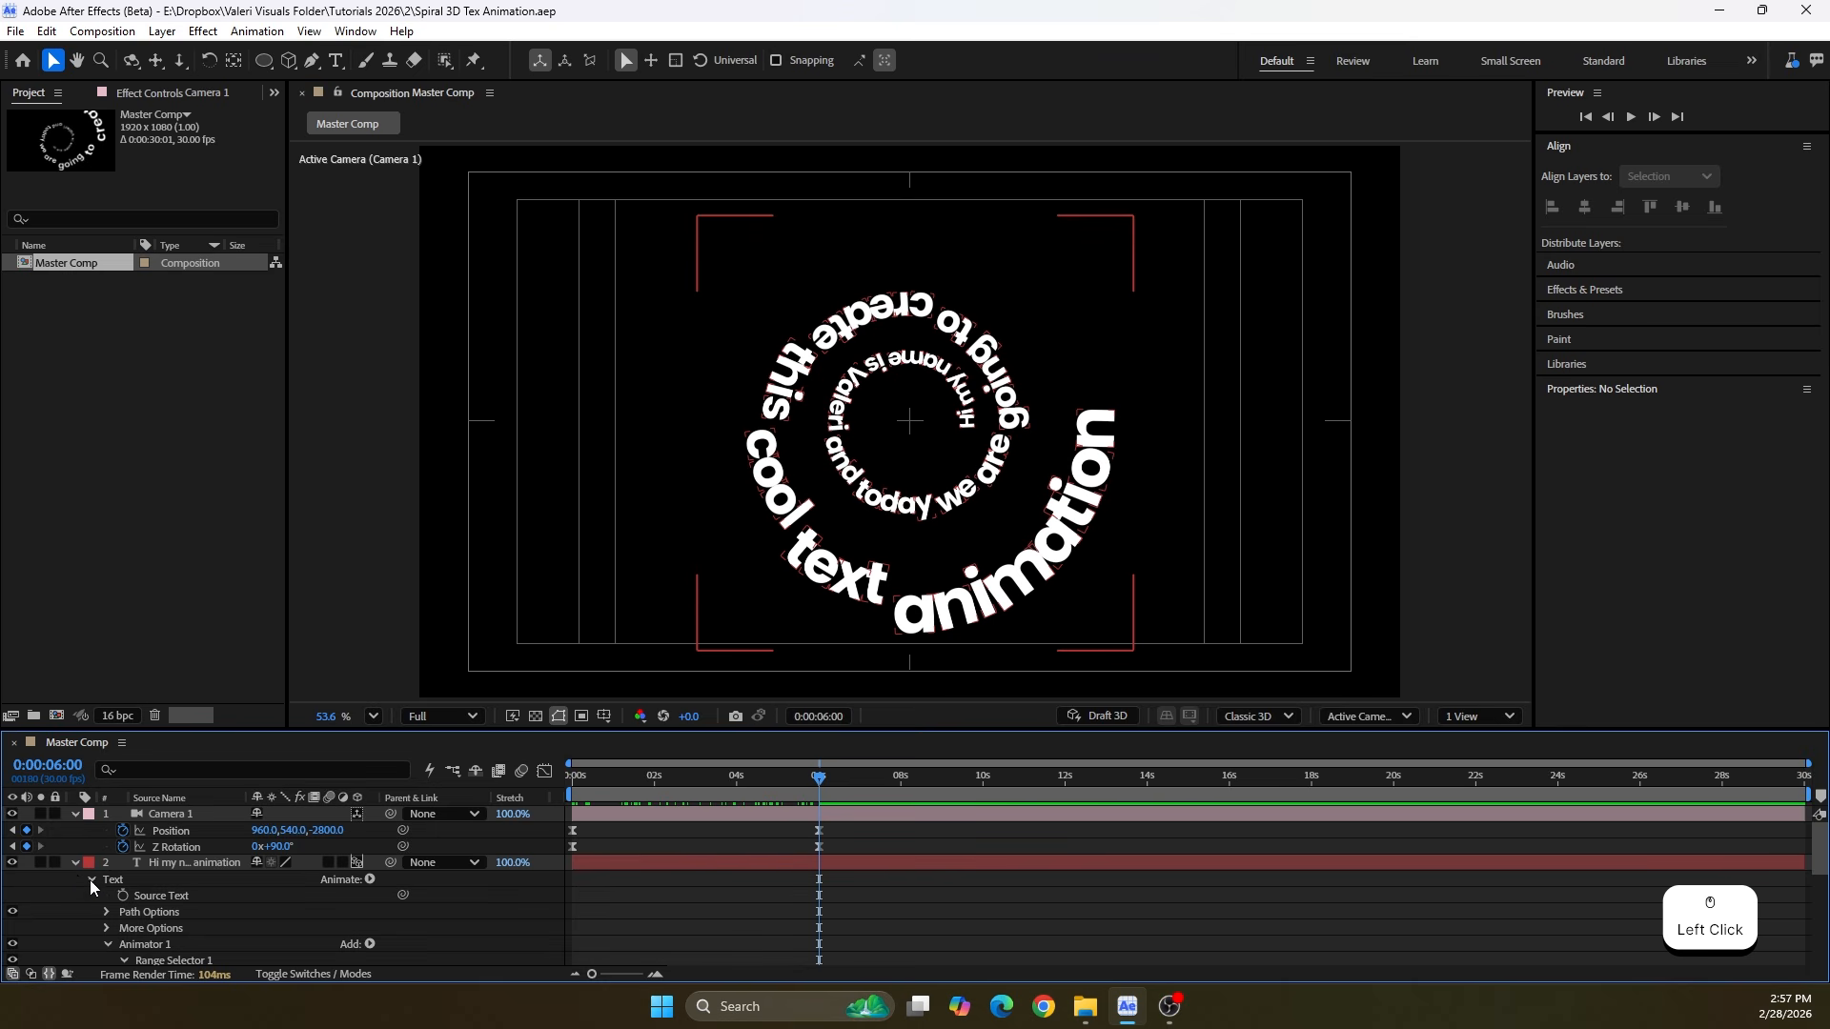
{"action": "left_click", "coordinate": [369, 879]}
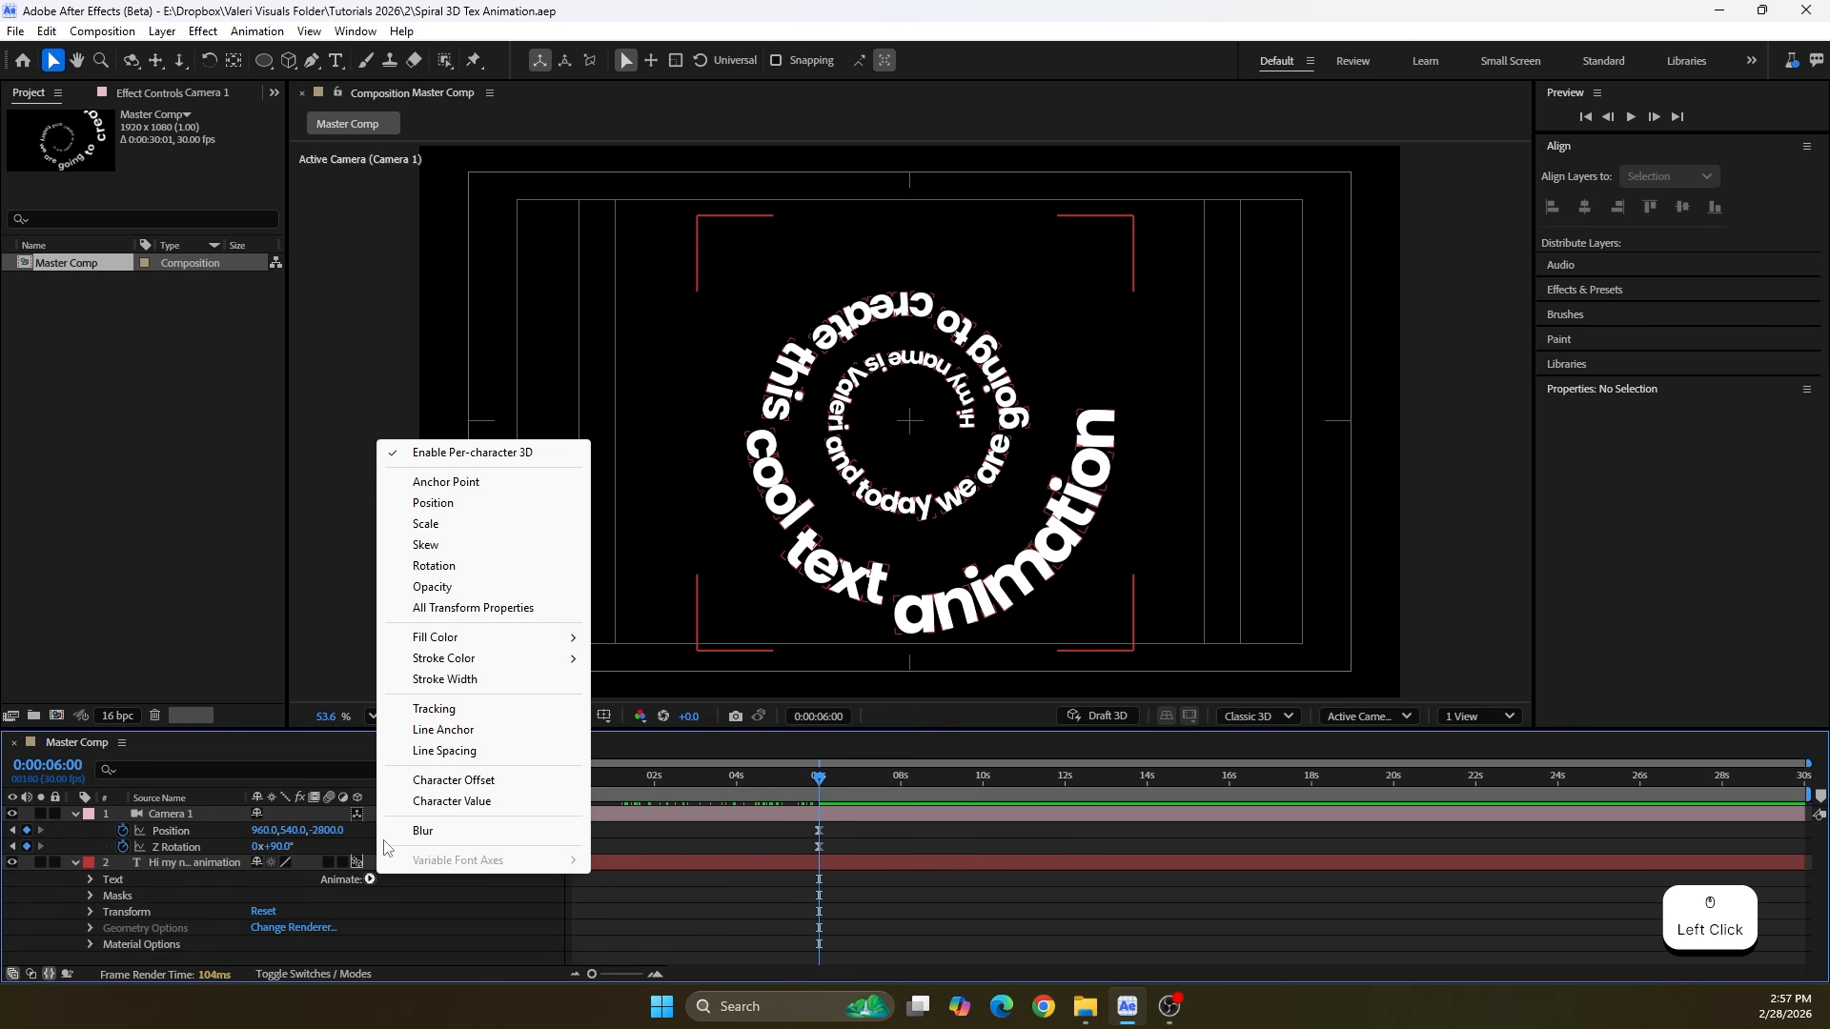
{"action": "left_click", "coordinate": [460, 588]}
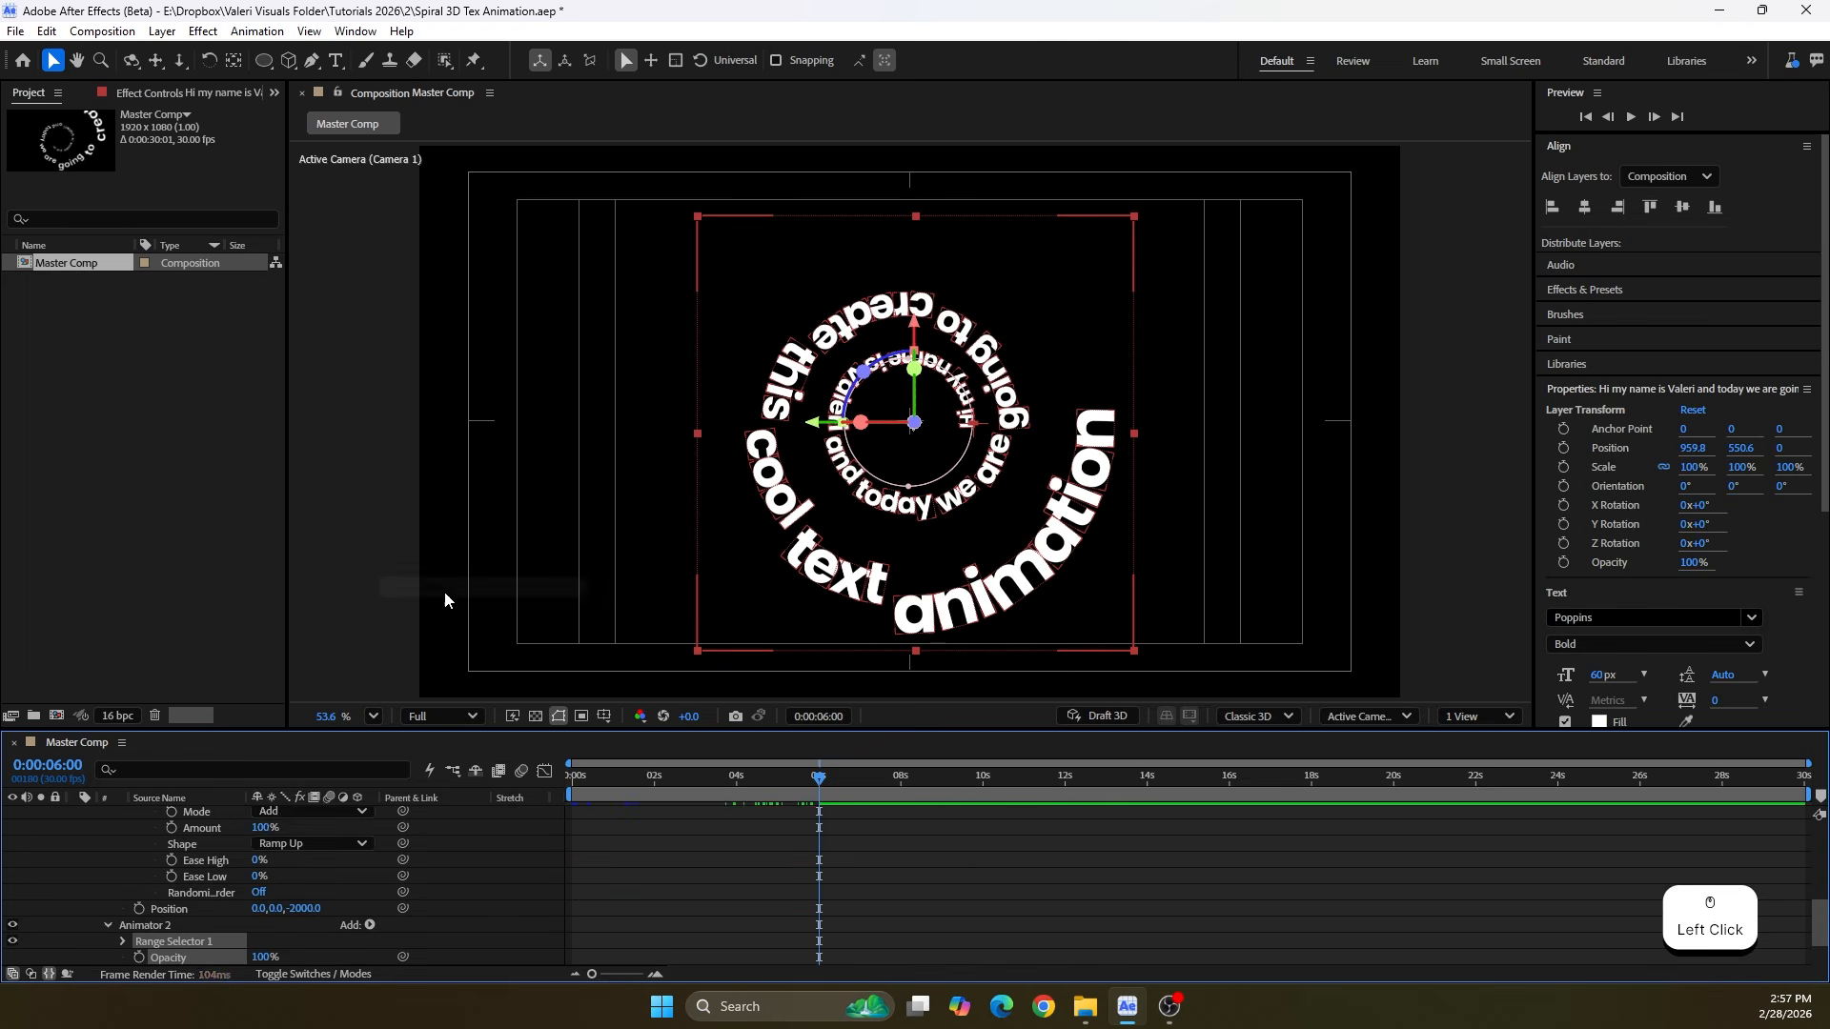
{"action": "scroll", "coordinate": [219, 913], "scroll_direction": "down", "scroll_amount": 1}
{"action": "left_click", "coordinate": [265, 908]}
{"action": "type", "text": "0"}
{"action": "key", "text": "Return"}
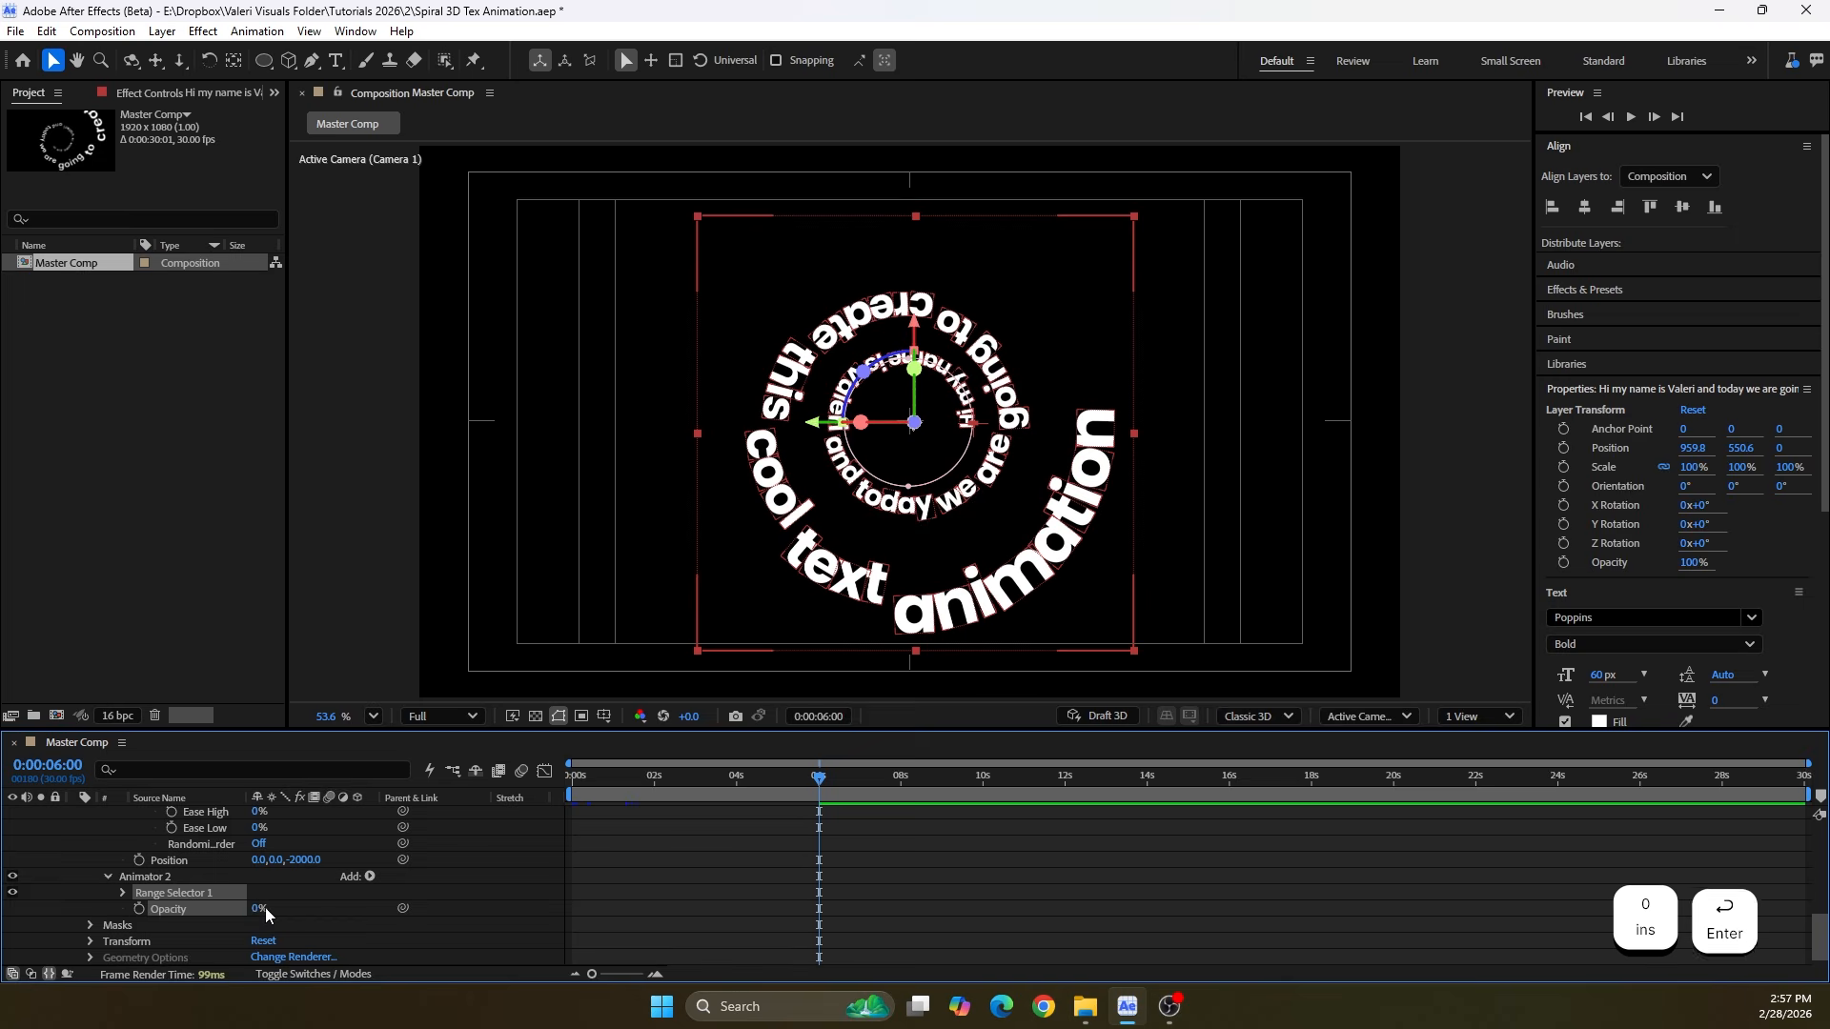
Set the range selector shape of the opacity animator to Ramp Up
{"action": "left_click", "coordinate": [111, 892]}
{"action": "scroll", "coordinate": [126, 902], "scroll_direction": "down", "scroll_amount": 1}
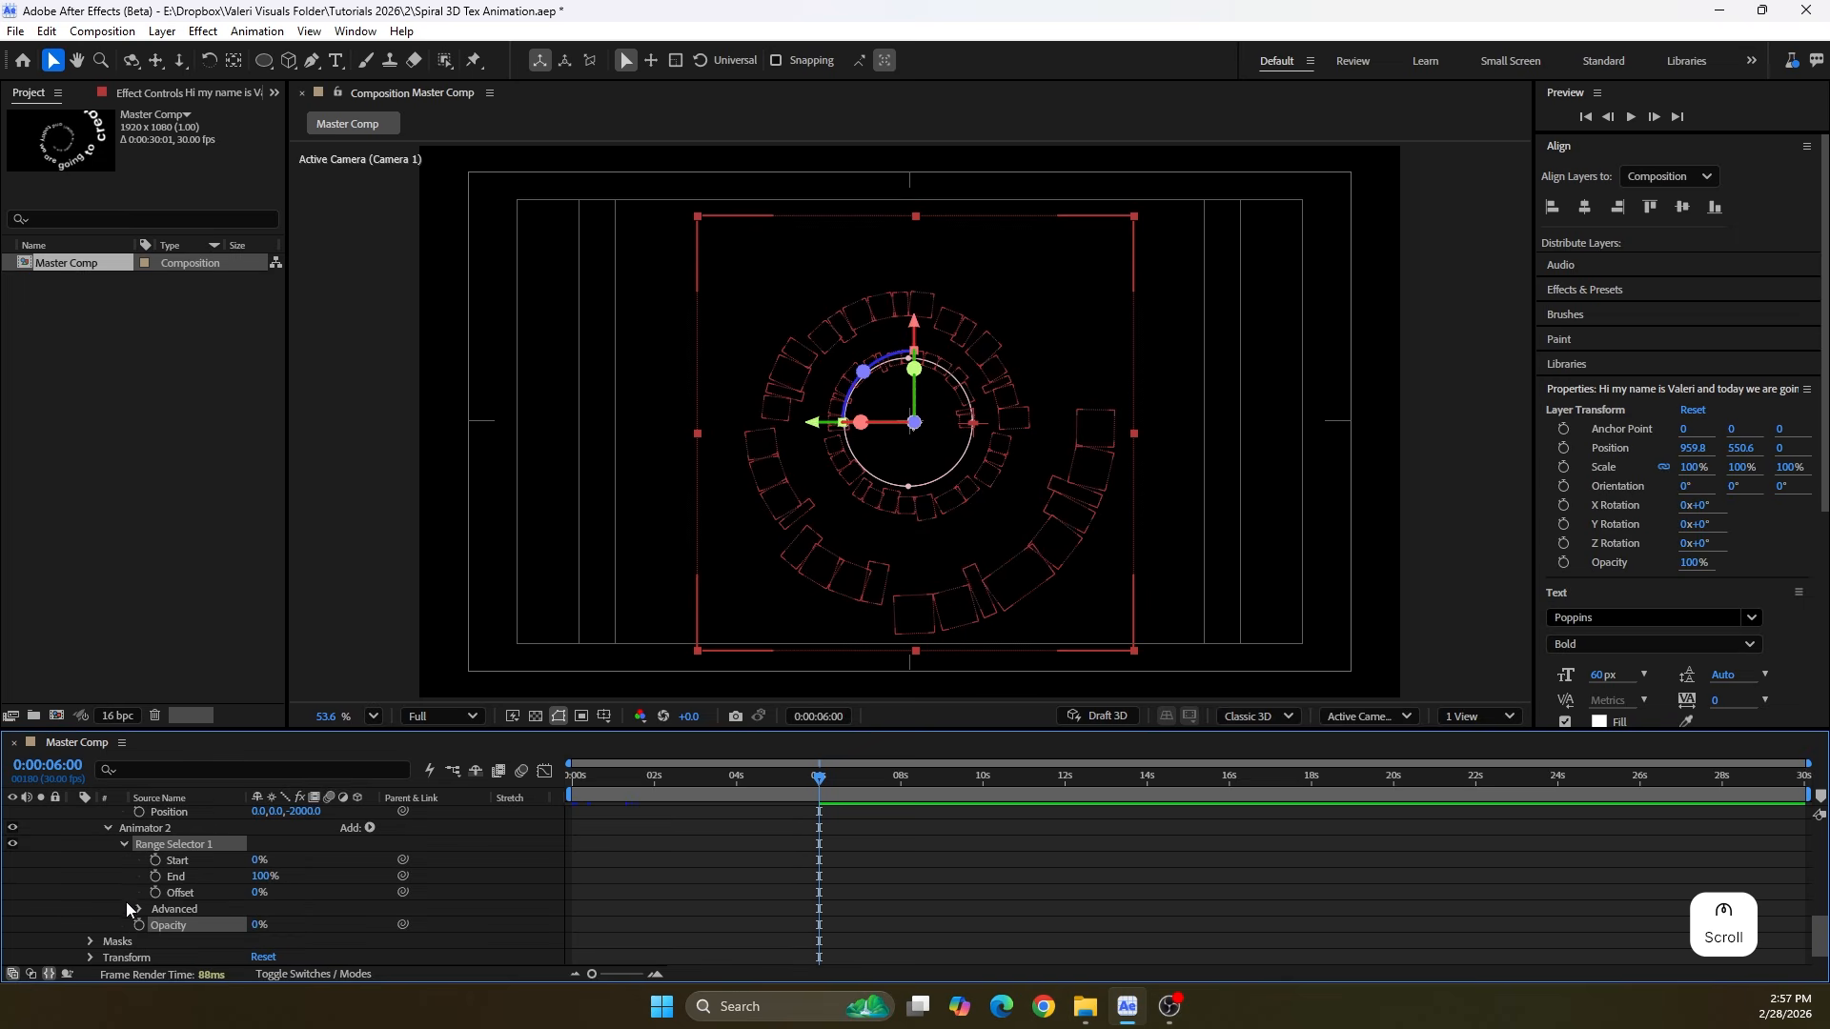
{"action": "left_click", "coordinate": [133, 905]}
{"action": "left_click", "coordinate": [310, 895]}
{"action": "left_click", "coordinate": [296, 793]}
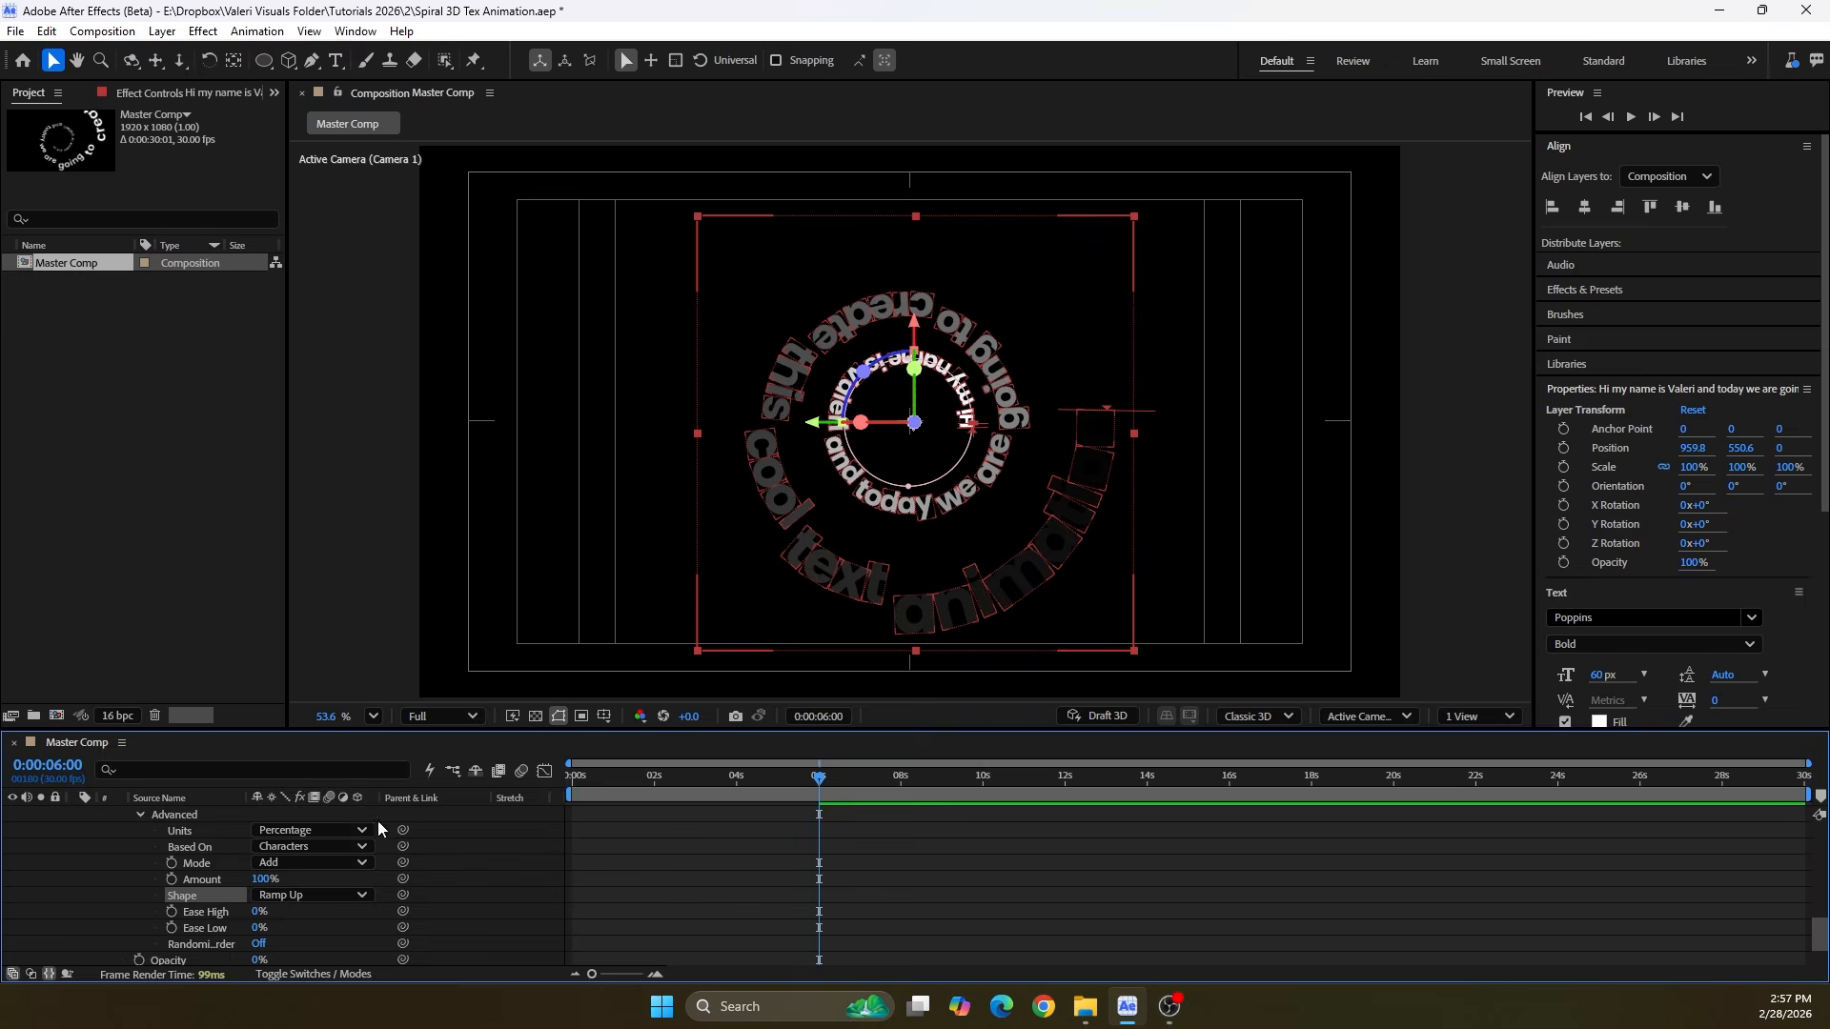
Change the opacity animator's range selector shape to Ramp Down
{"action": "left_click", "coordinate": [315, 895]}
{"action": "left_click", "coordinate": [320, 812]}
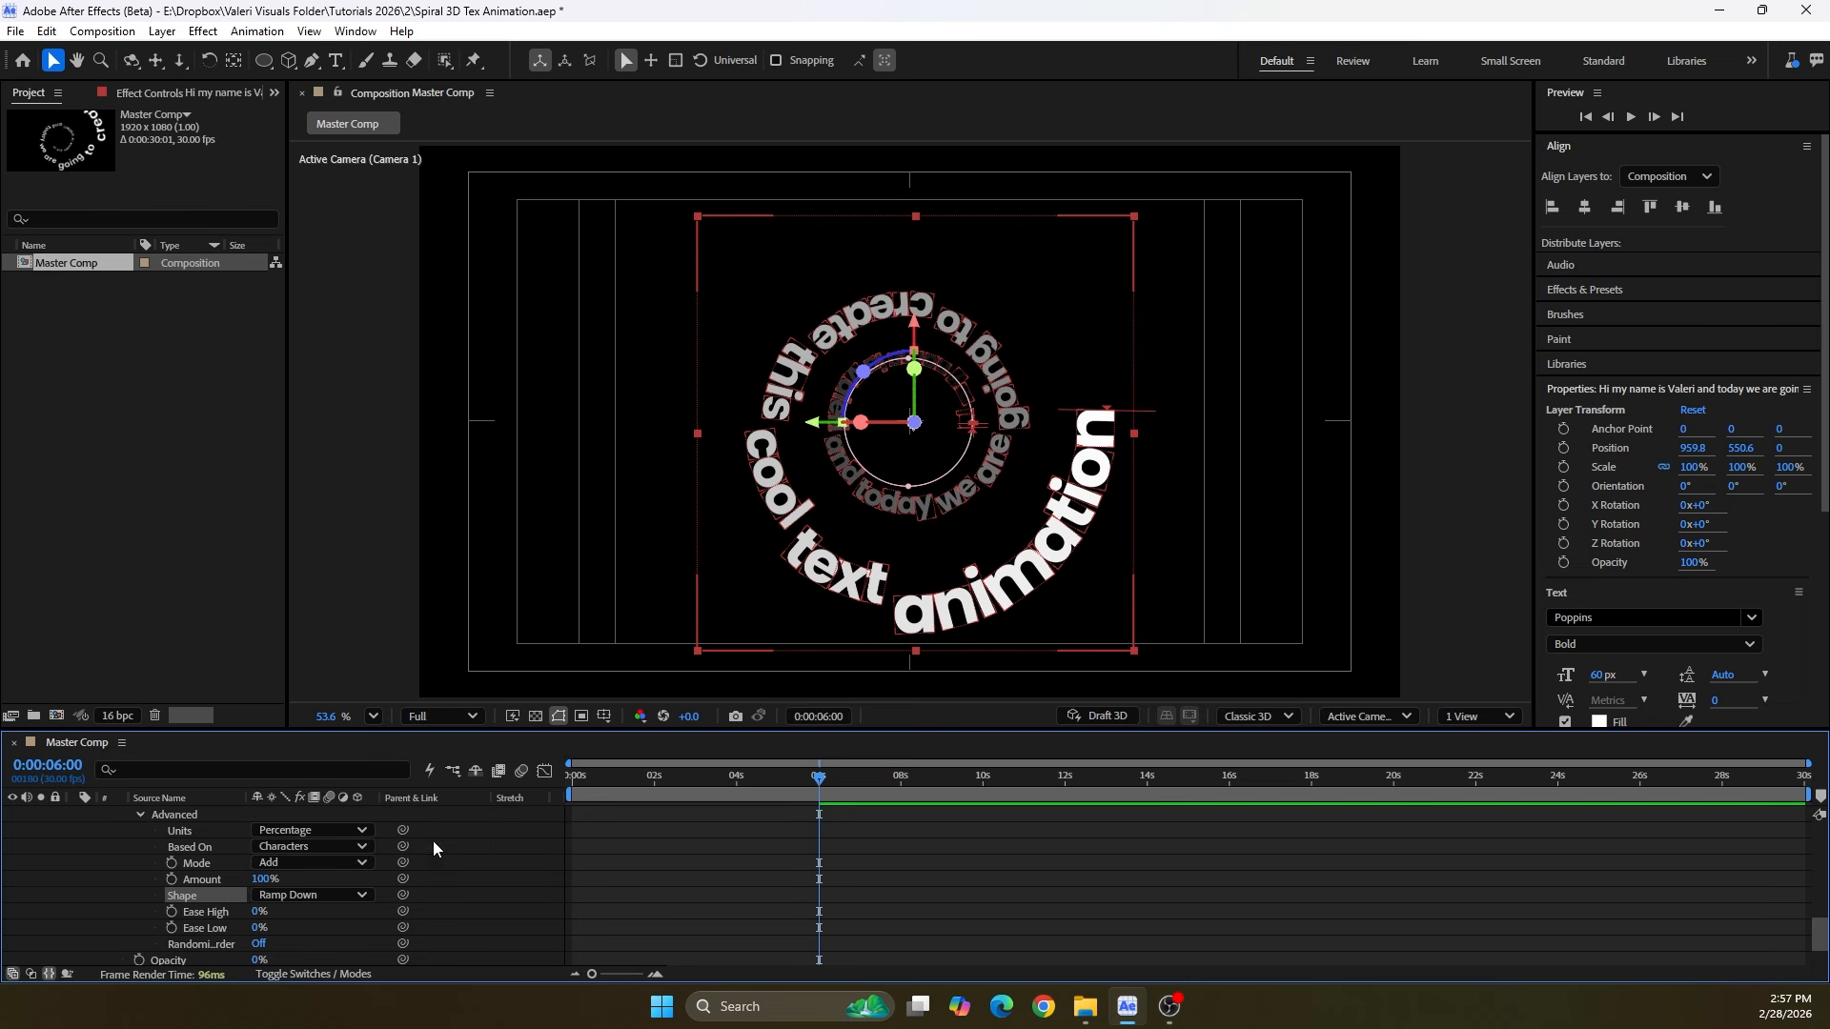
{"action": "scroll", "coordinate": [263, 929], "scroll_direction": "up", "scroll_amount": 3}
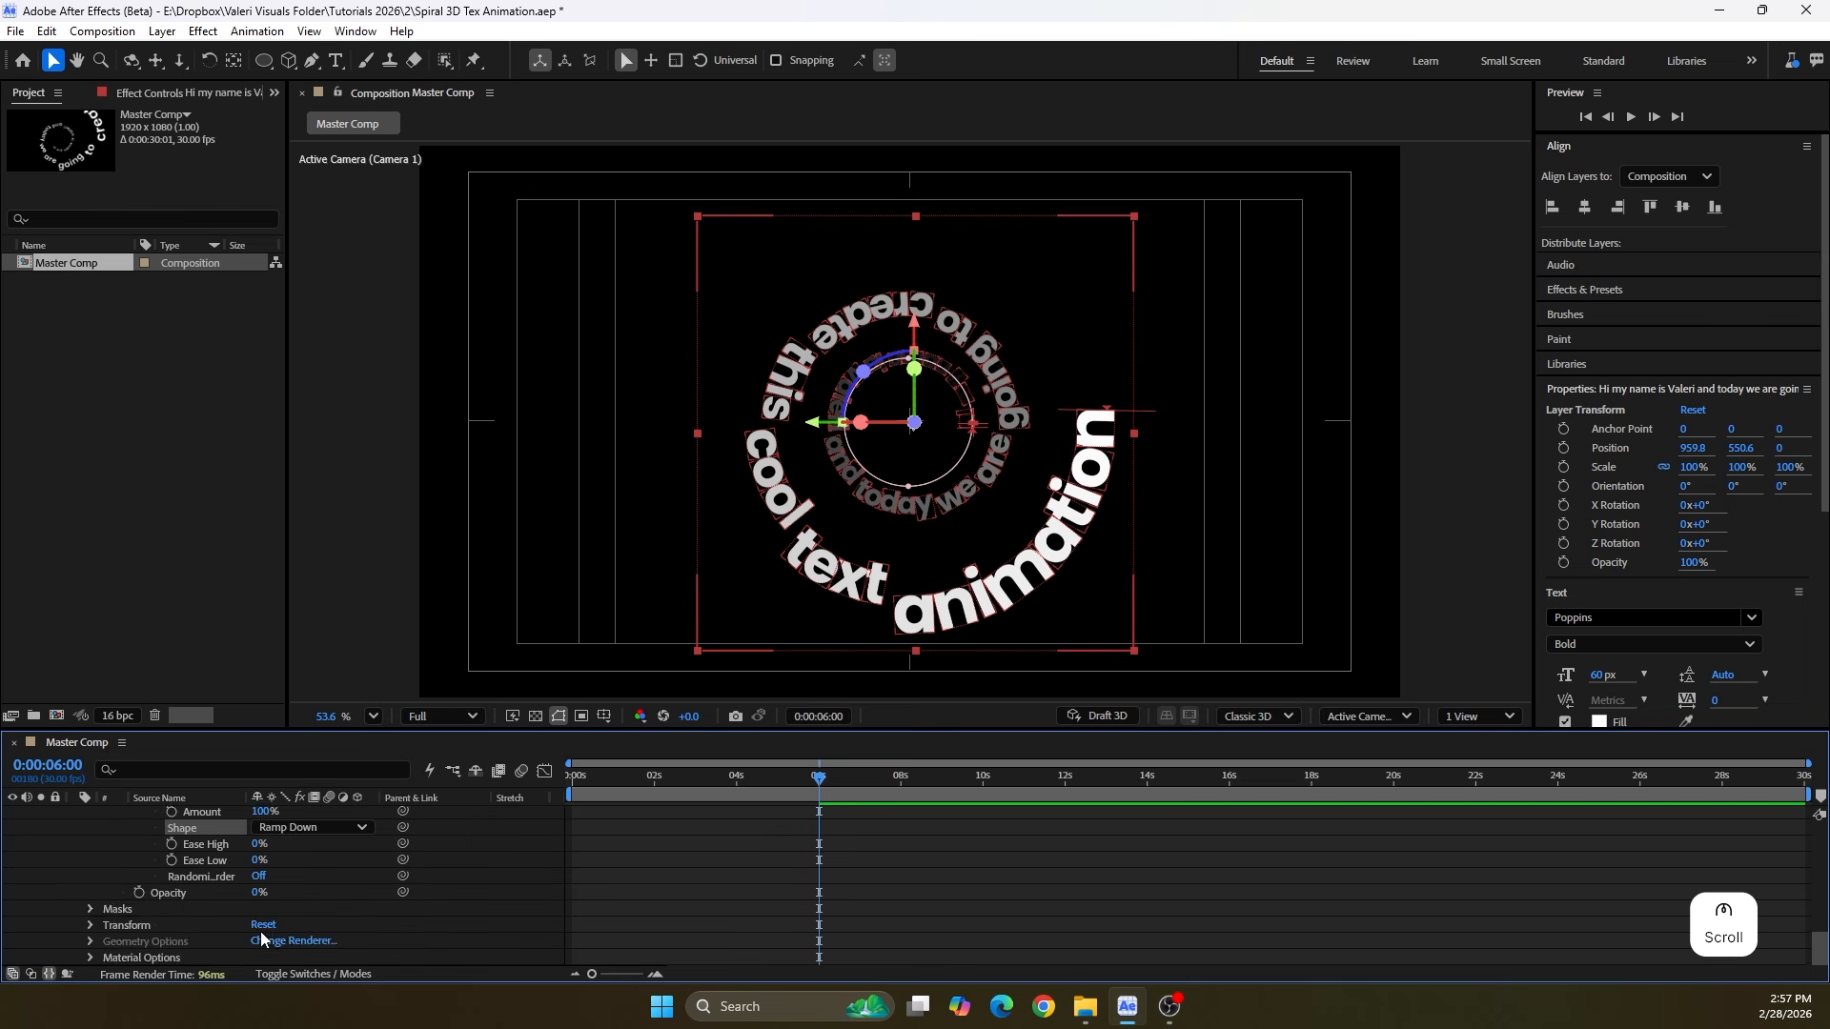
Set the opacity animator's range selector Offset to 0% and add a keyframe for it at 6 seconds
{"action": "left_click", "coordinate": [258, 876]}
{"action": "mouse_move", "coordinate": [257, 876]}
{"action": "left_mouse_down"}
{"action": "mouse_move", "coordinate": [325, 878]}
{"action": "mouse_move", "coordinate": [249, 890]}
{"action": "mouse_move", "coordinate": [280, 896]}
{"action": "mouse_move", "coordinate": [266, 884]}
{"action": "left_mouse_up"}
{"action": "left_click", "coordinate": [263, 878]}
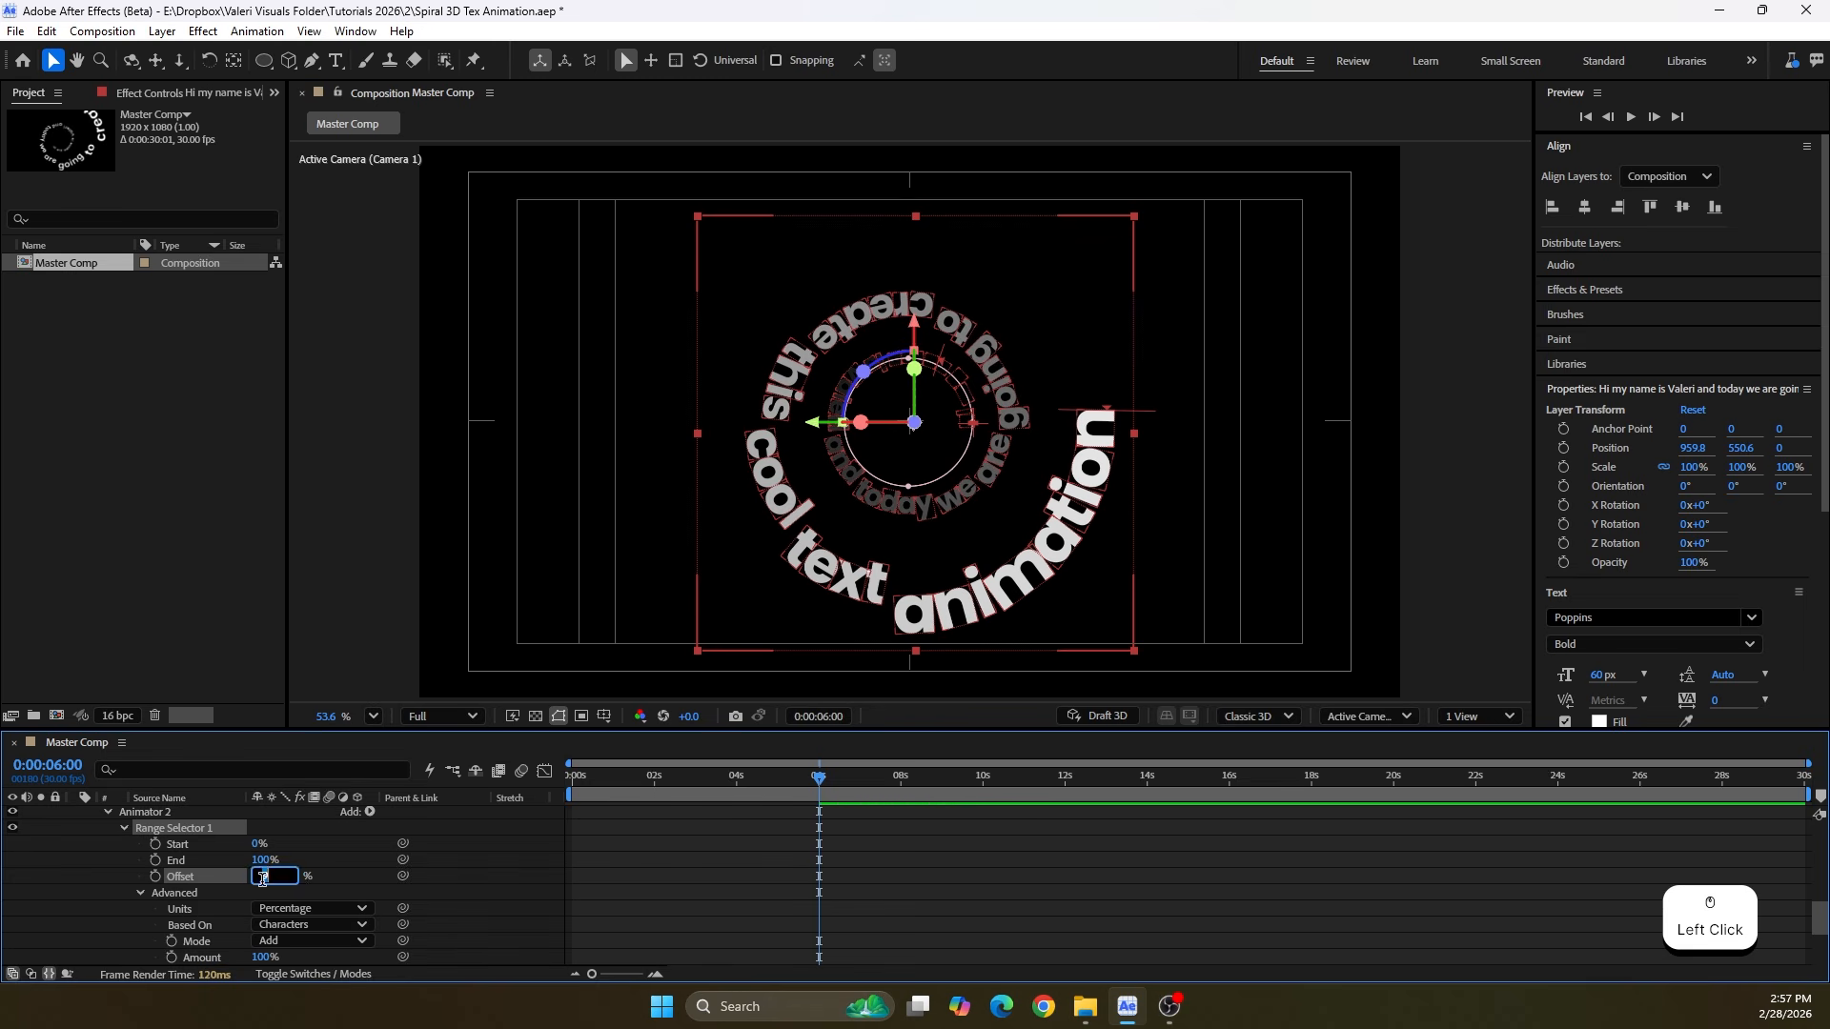
{"action": "type", "text": "0"}
{"action": "key", "text": "Return"}
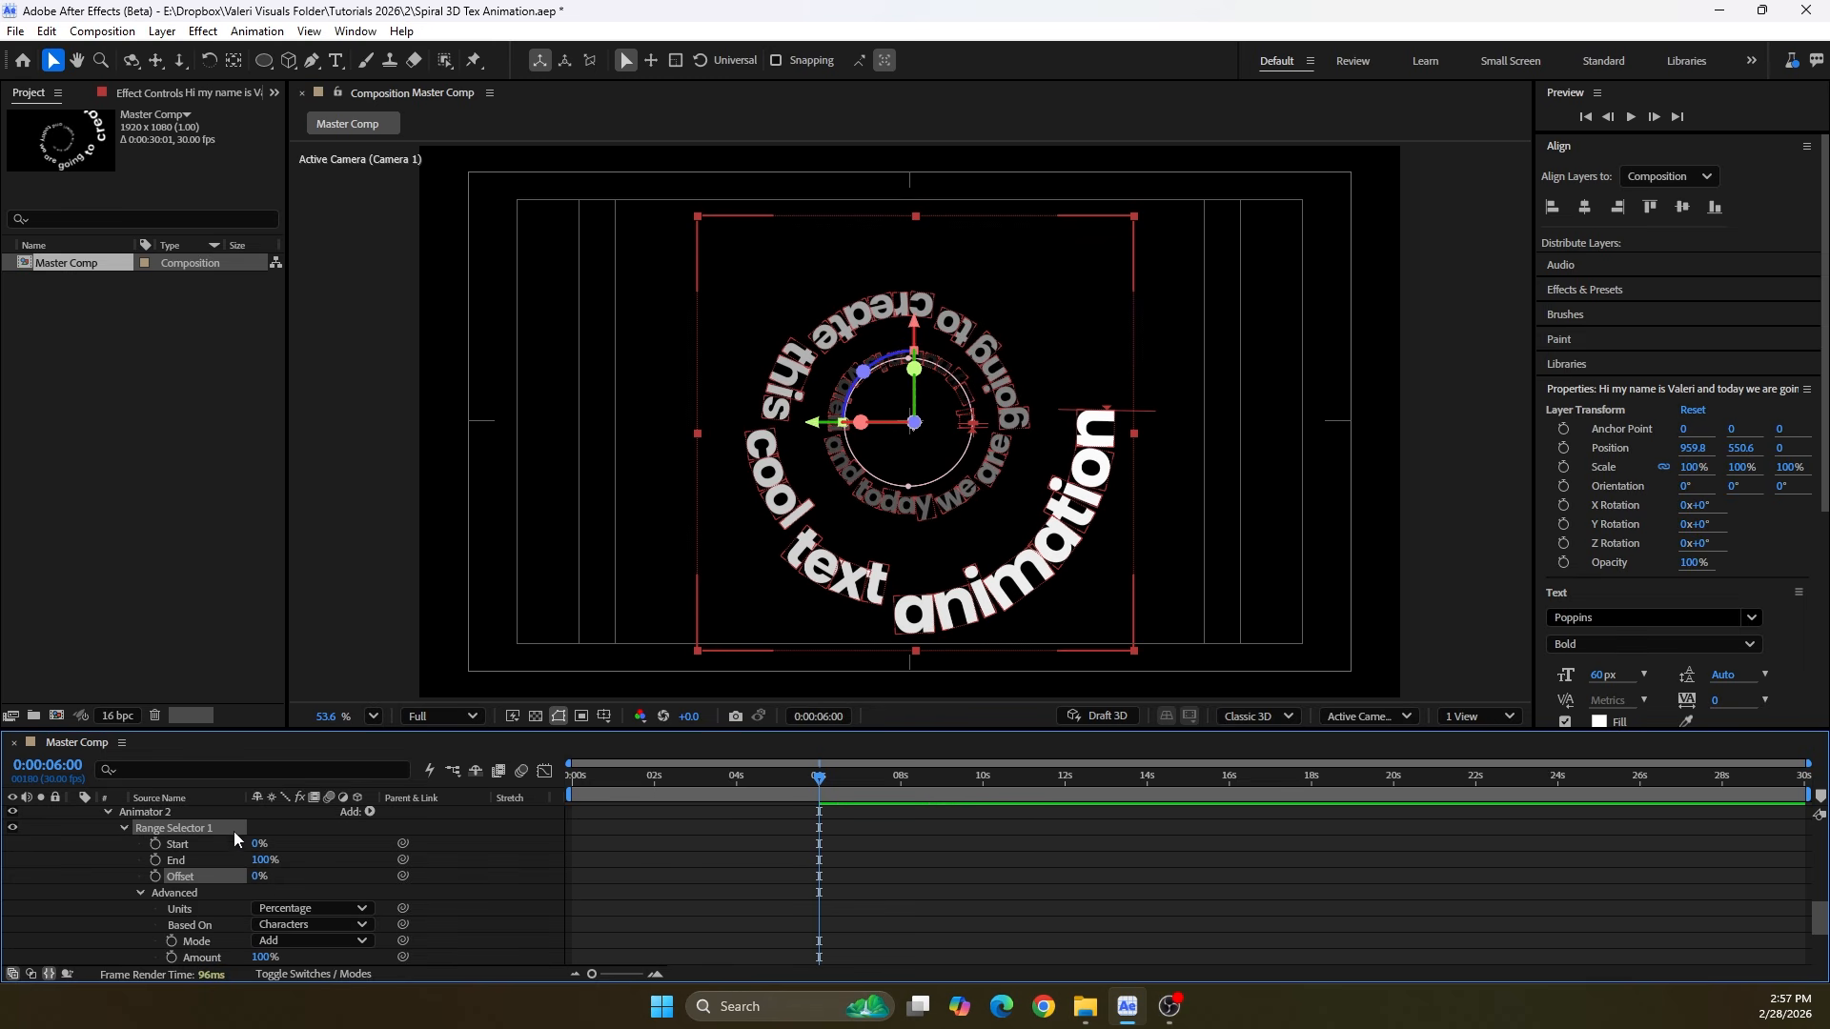
{"action": "left_click", "coordinate": [156, 877]}
{"action": "scroll", "coordinate": [763, 867], "scroll_direction": "up", "scroll_amount": 3}
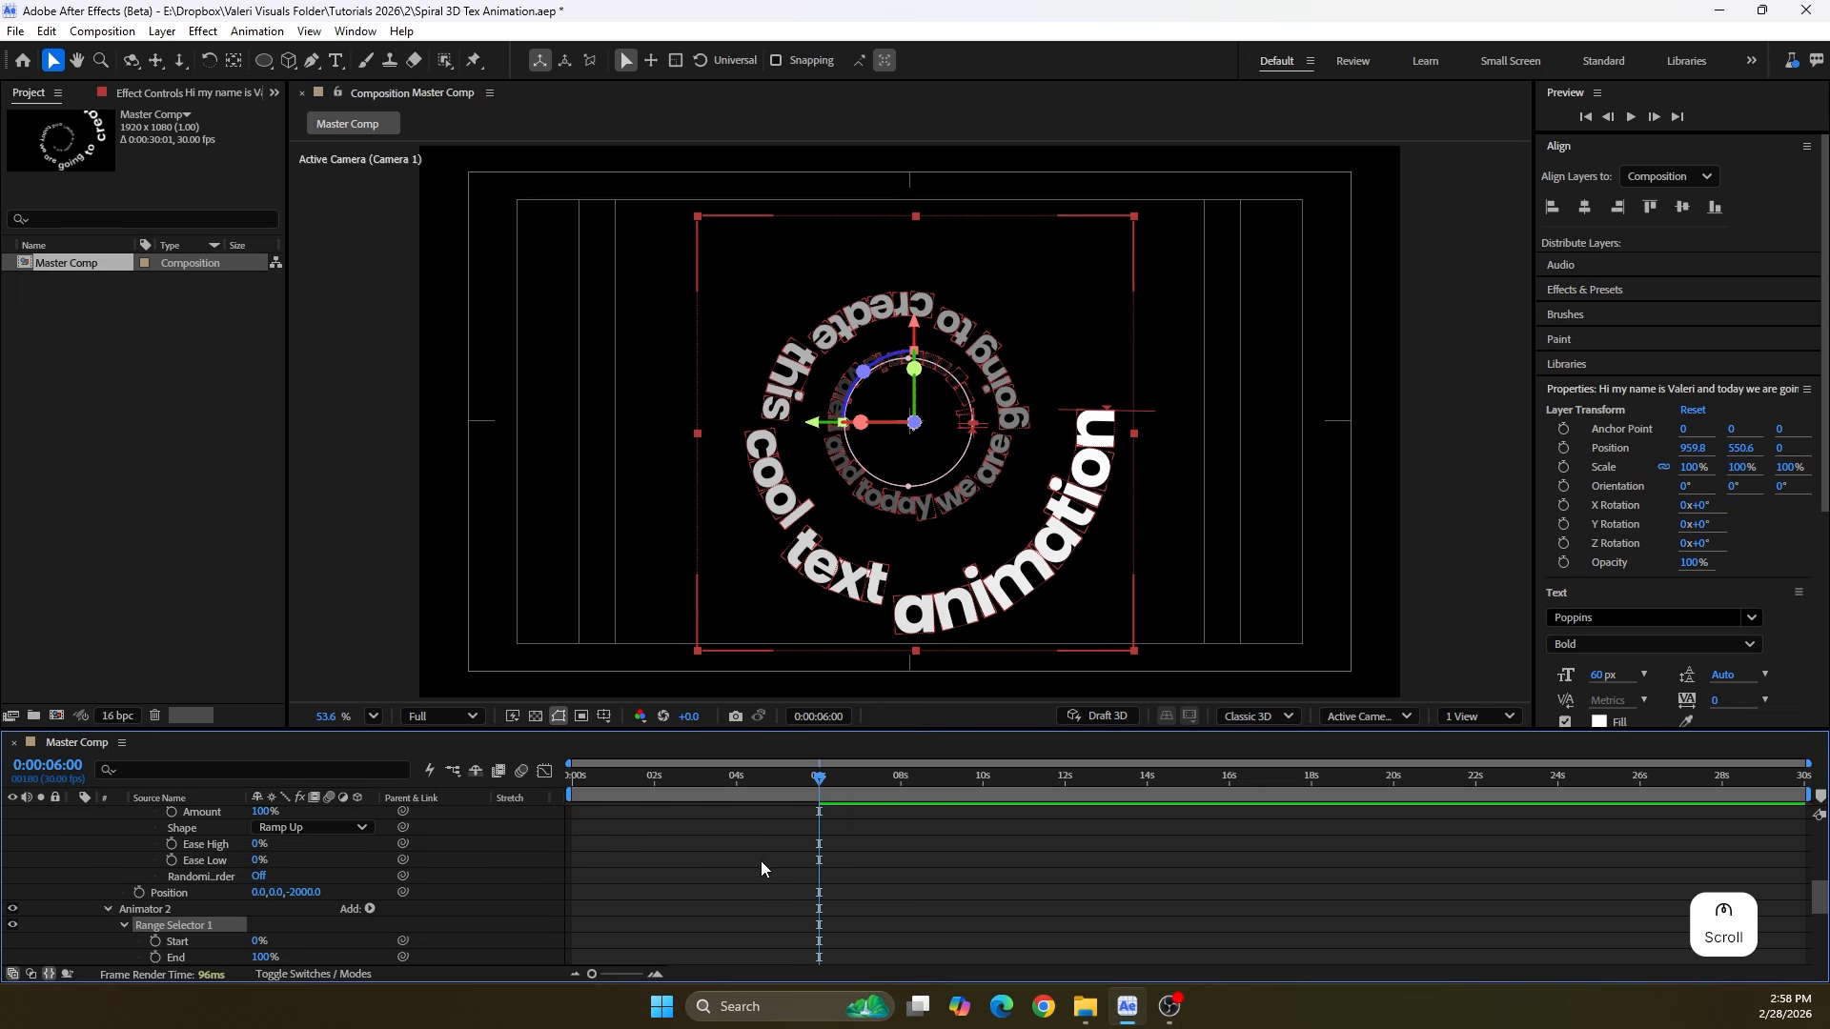
Add a second Offset keyframe of -100% at 4 seconds and deselect the text layer
{"action": "scroll", "coordinate": [760, 860], "scroll_direction": "down", "scroll_amount": 3}
{"action": "left_click_drag", "start_coordinate": [772, 780], "coordinate": [736, 814]}
{"action": "scroll", "coordinate": [277, 929], "scroll_direction": "down", "scroll_amount": 3}
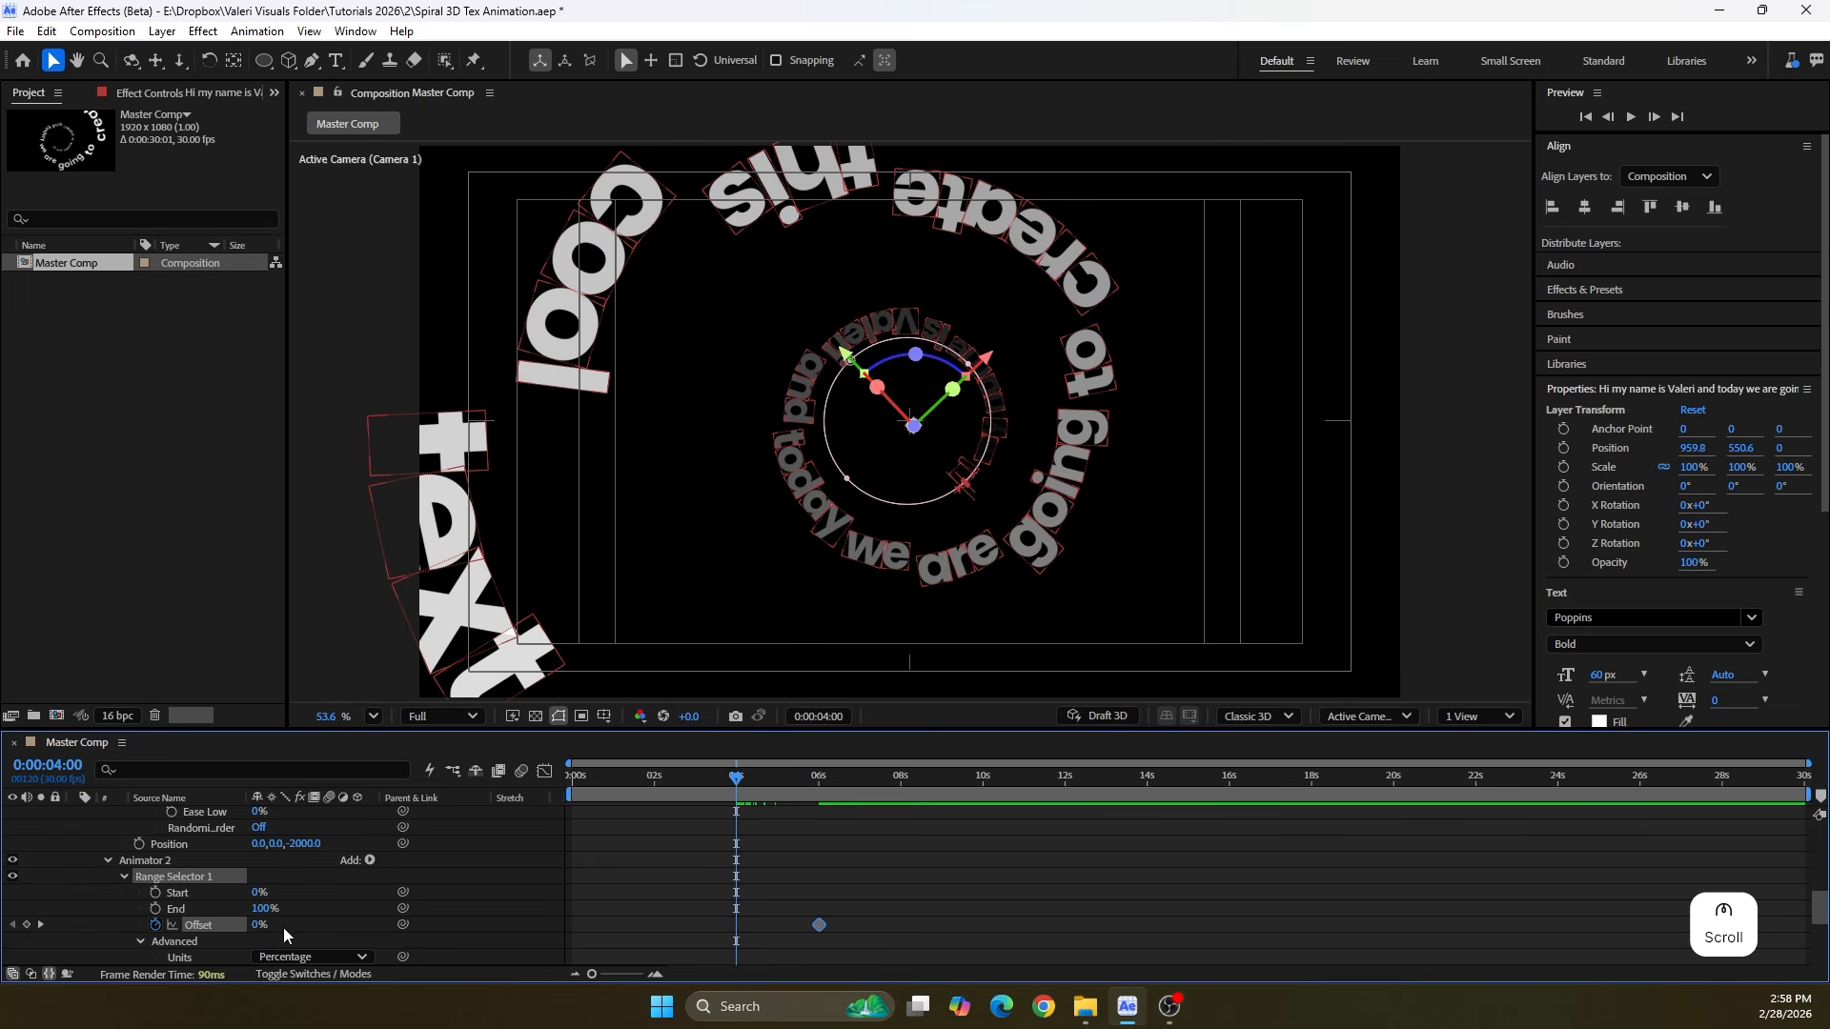
{"action": "left_click_drag", "start_coordinate": [259, 927], "coordinate": [164, 926]}
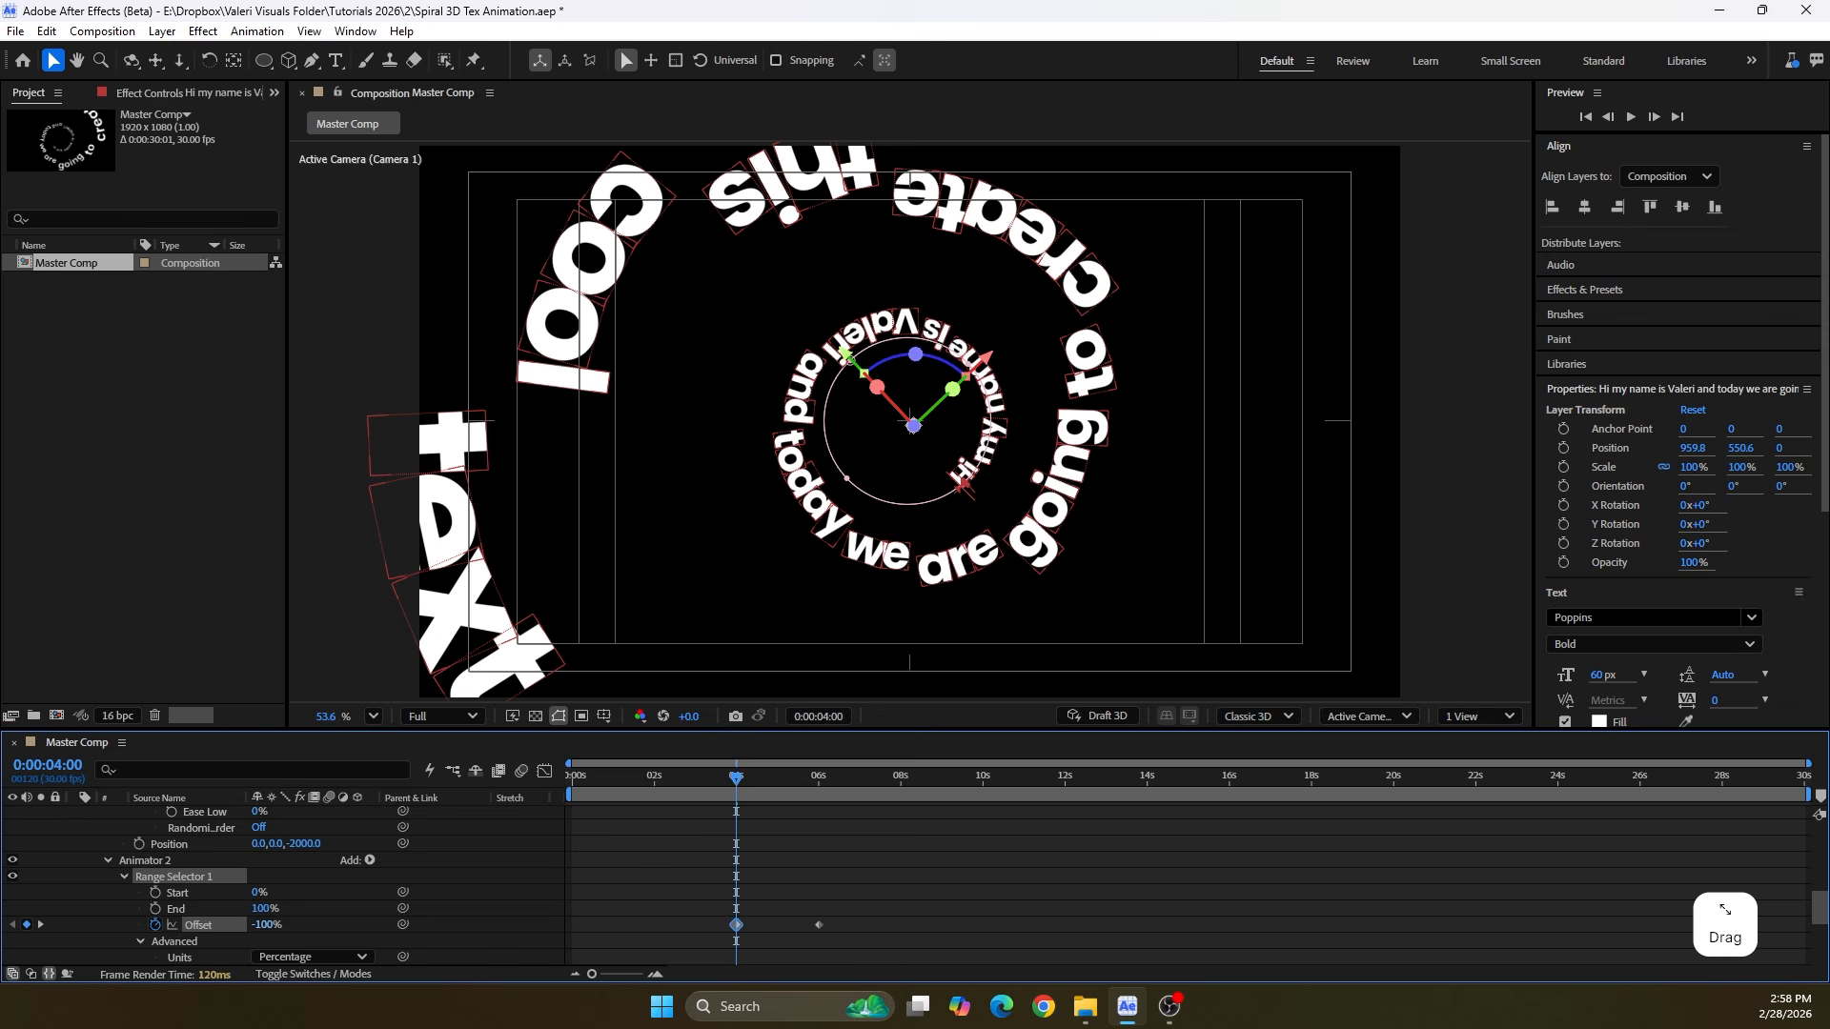
{"action": "left_click", "coordinate": [770, 843]}
Examine the opacity falloff and overlapping letters of the spiral text up close around 6 seconds
{"action": "left_click_drag", "start_coordinate": [770, 780], "coordinate": [829, 787]}
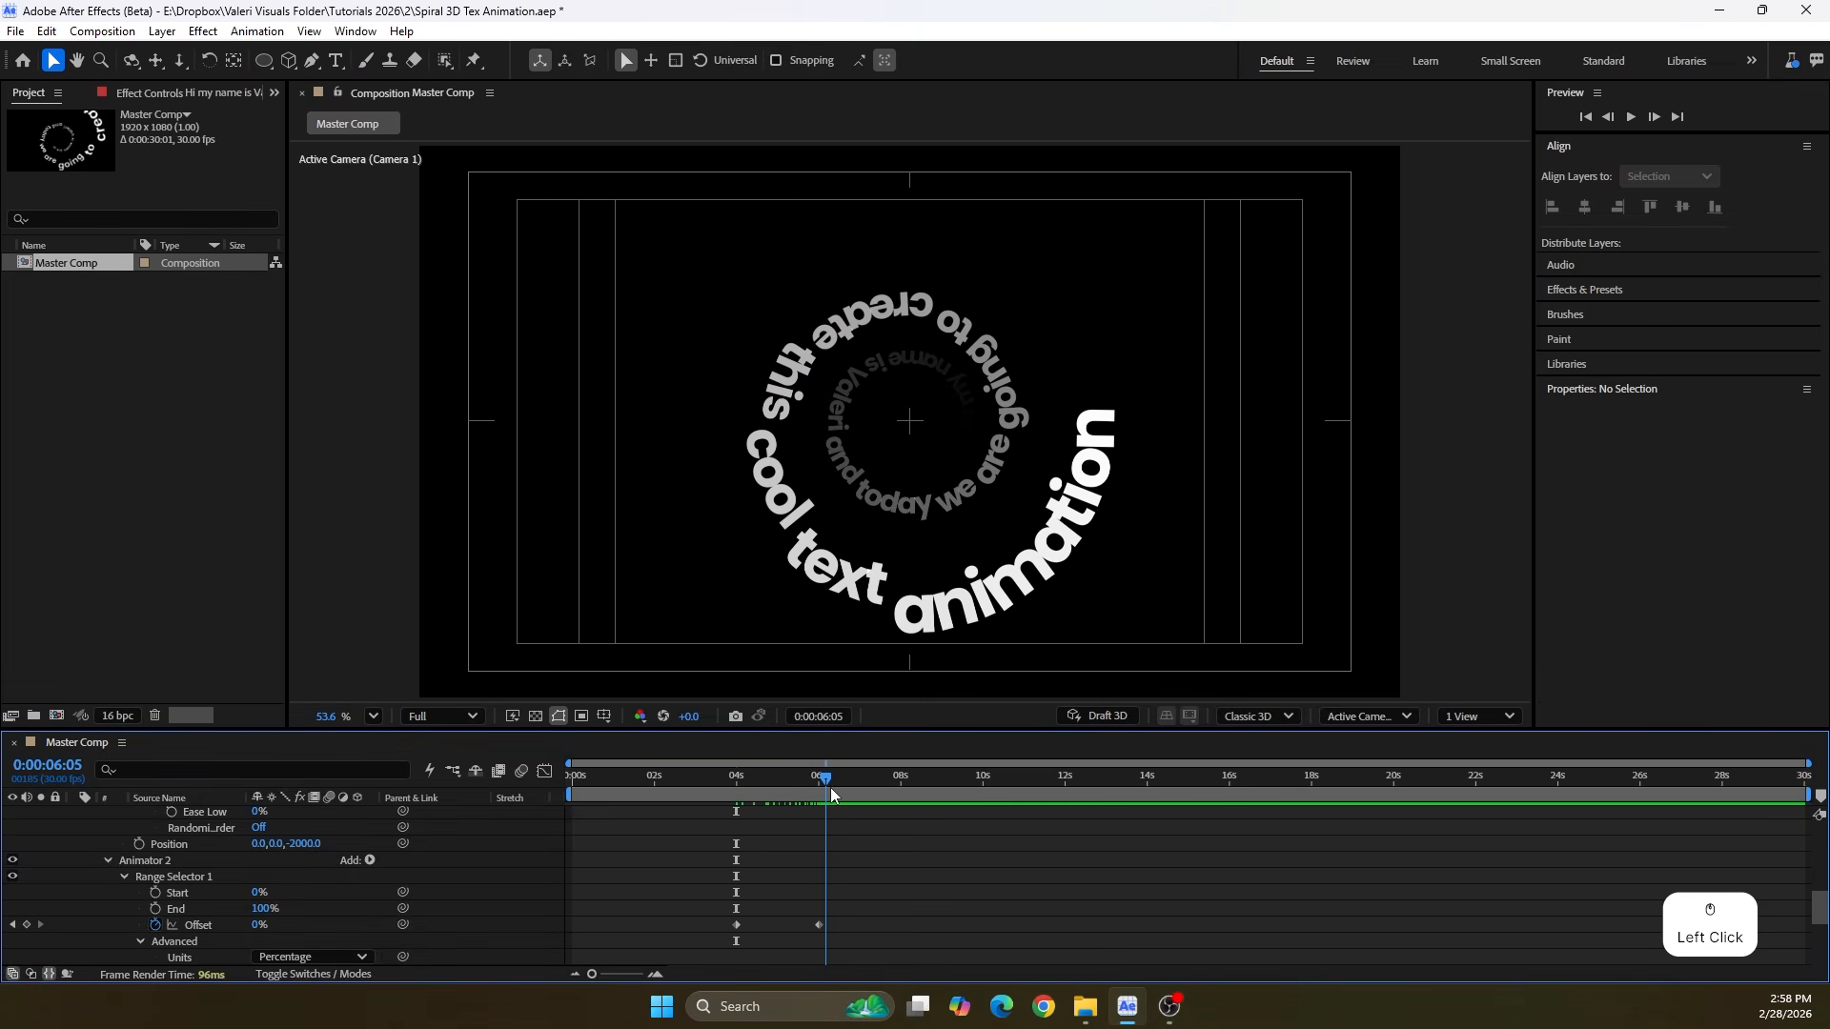
{"action": "scroll", "coordinate": [1112, 394], "scroll_direction": "up", "scroll_amount": 2}
{"action": "scroll", "coordinate": [1112, 395], "scroll_direction": "up", "scroll_amount": 1}
{"action": "left_click_drag", "start_coordinate": [668, 515], "coordinate": [761, 453]}
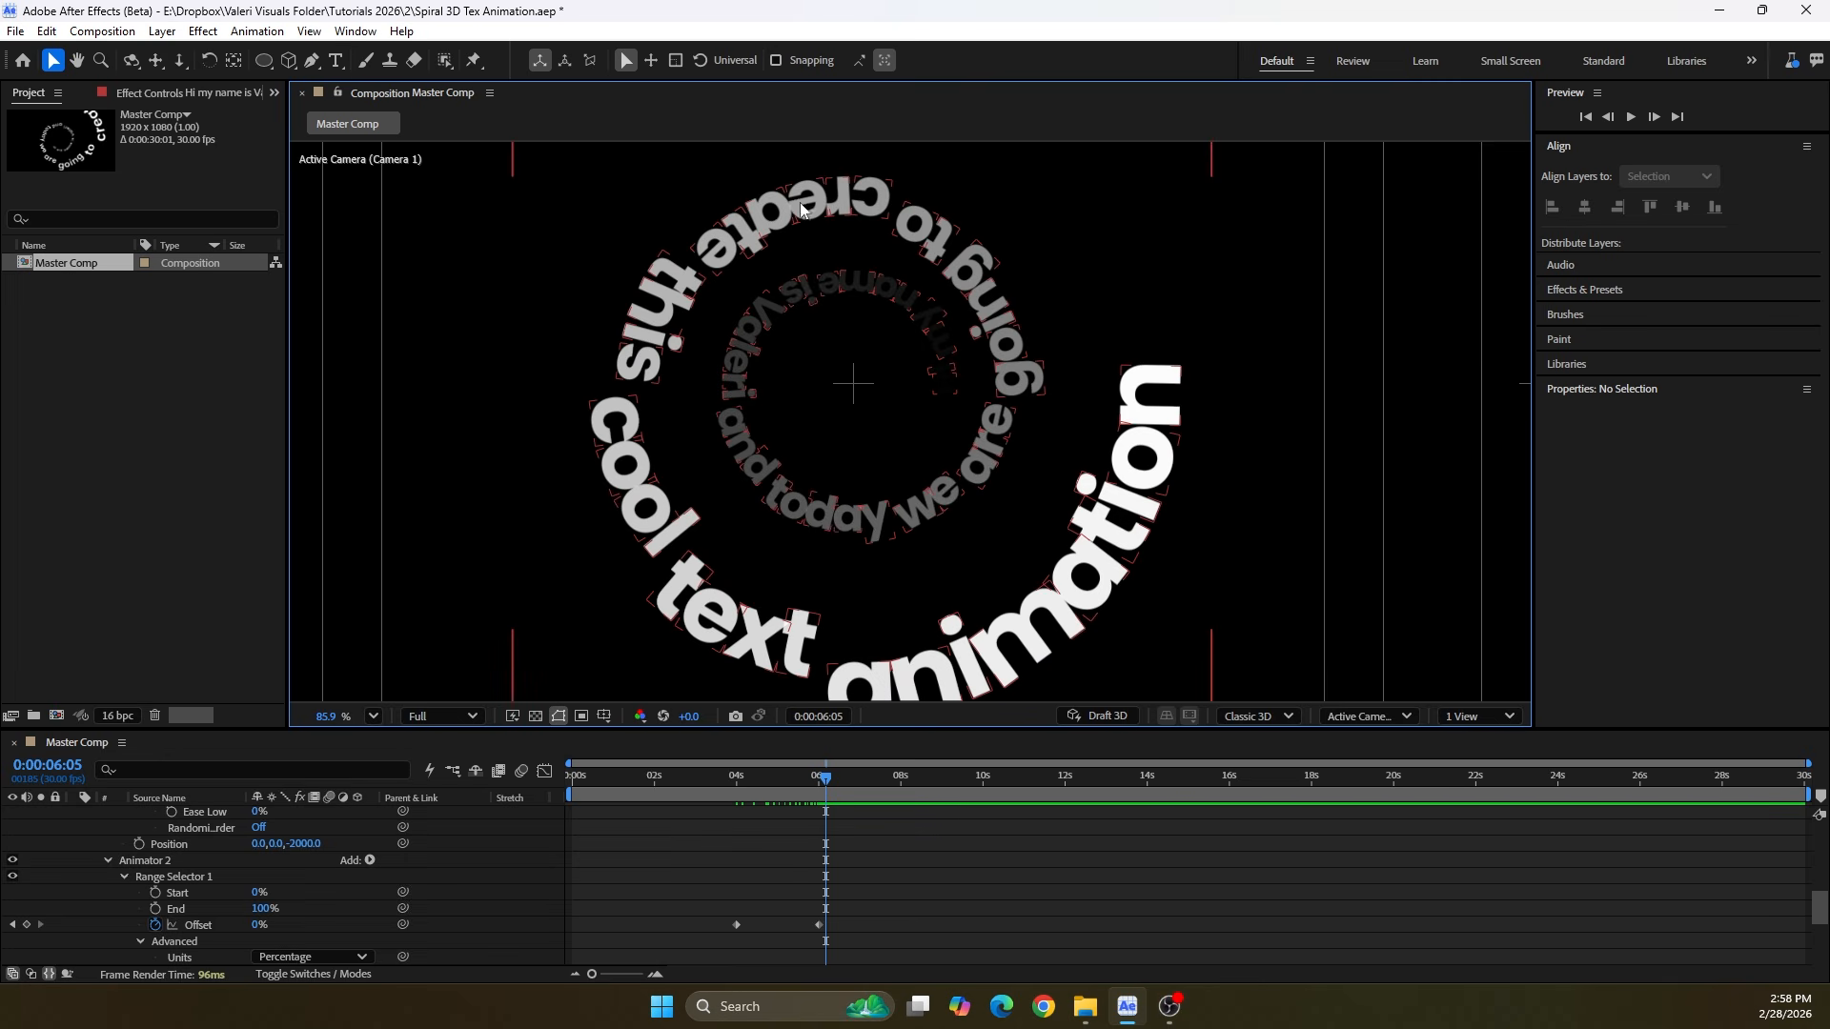
{"action": "scroll", "coordinate": [873, 512], "scroll_direction": "down", "scroll_amount": 3}
{"action": "scroll", "coordinate": [1067, 592], "scroll_direction": "up", "scroll_amount": 10}
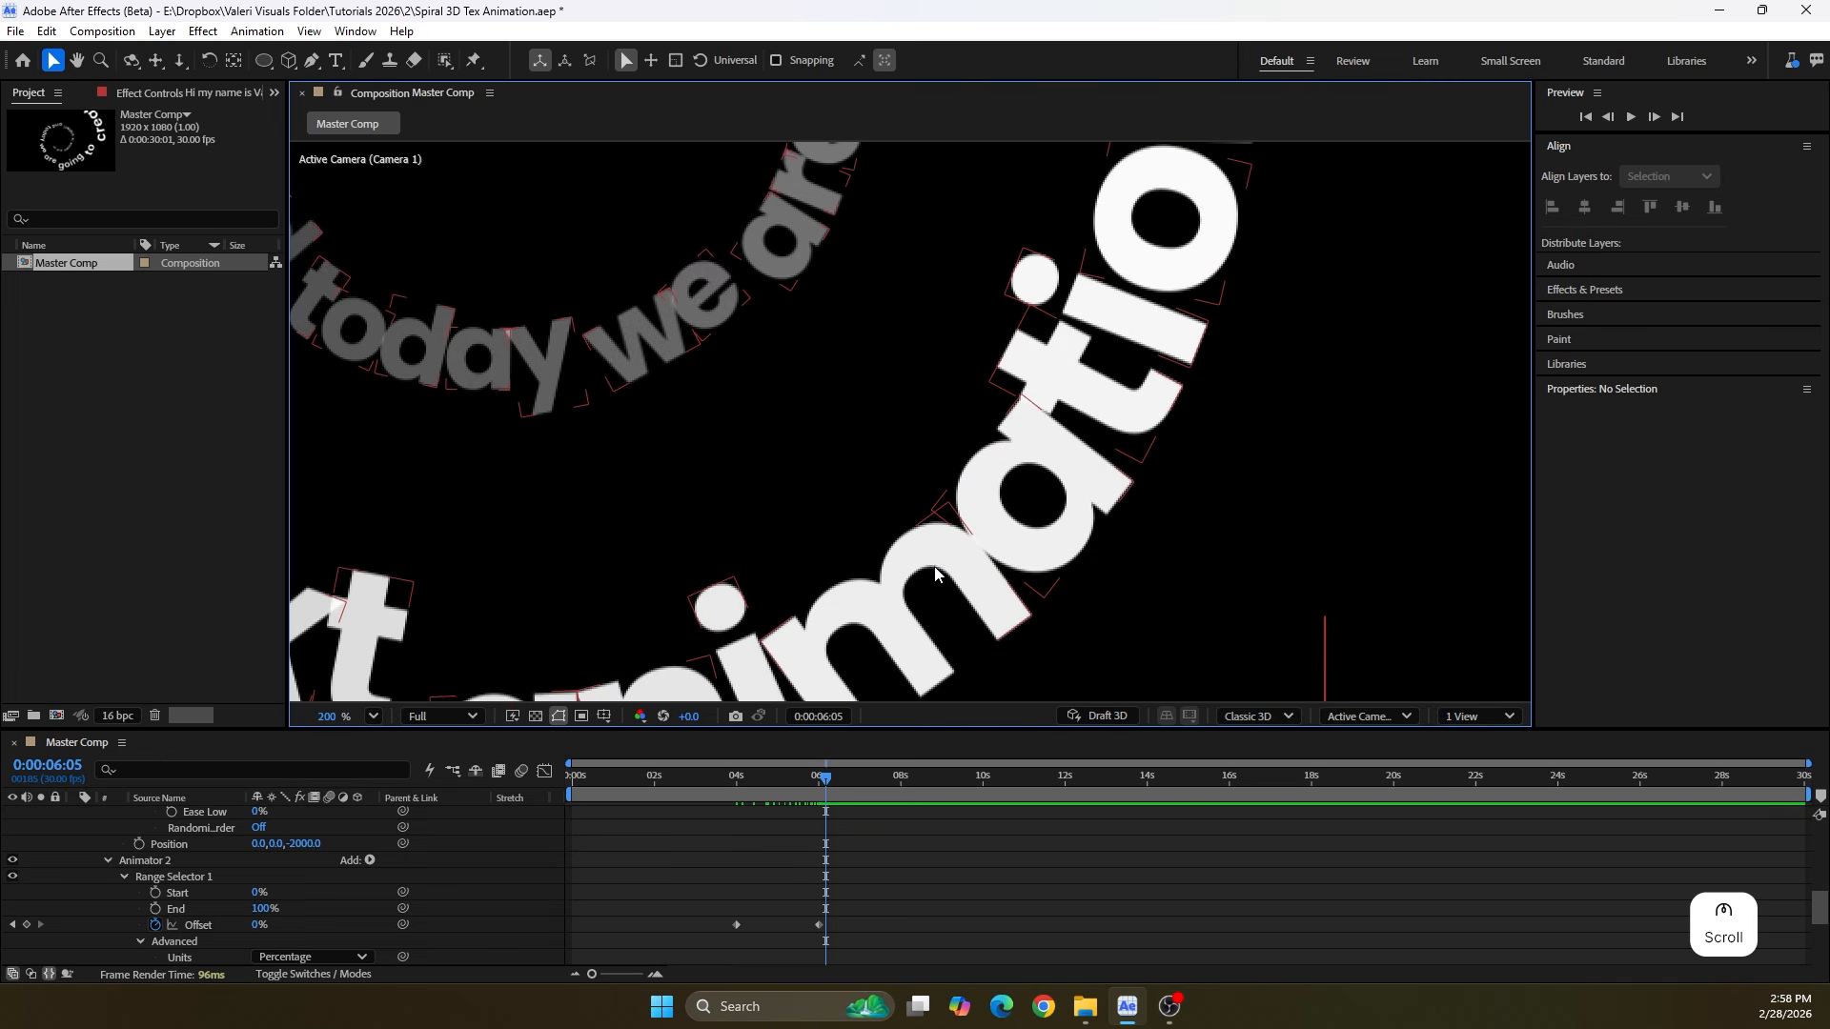
{"action": "scroll", "coordinate": [1066, 592], "scroll_direction": "down", "scroll_amount": 1}
{"action": "left_click_drag", "start_coordinate": [828, 786], "coordinate": [818, 786]}
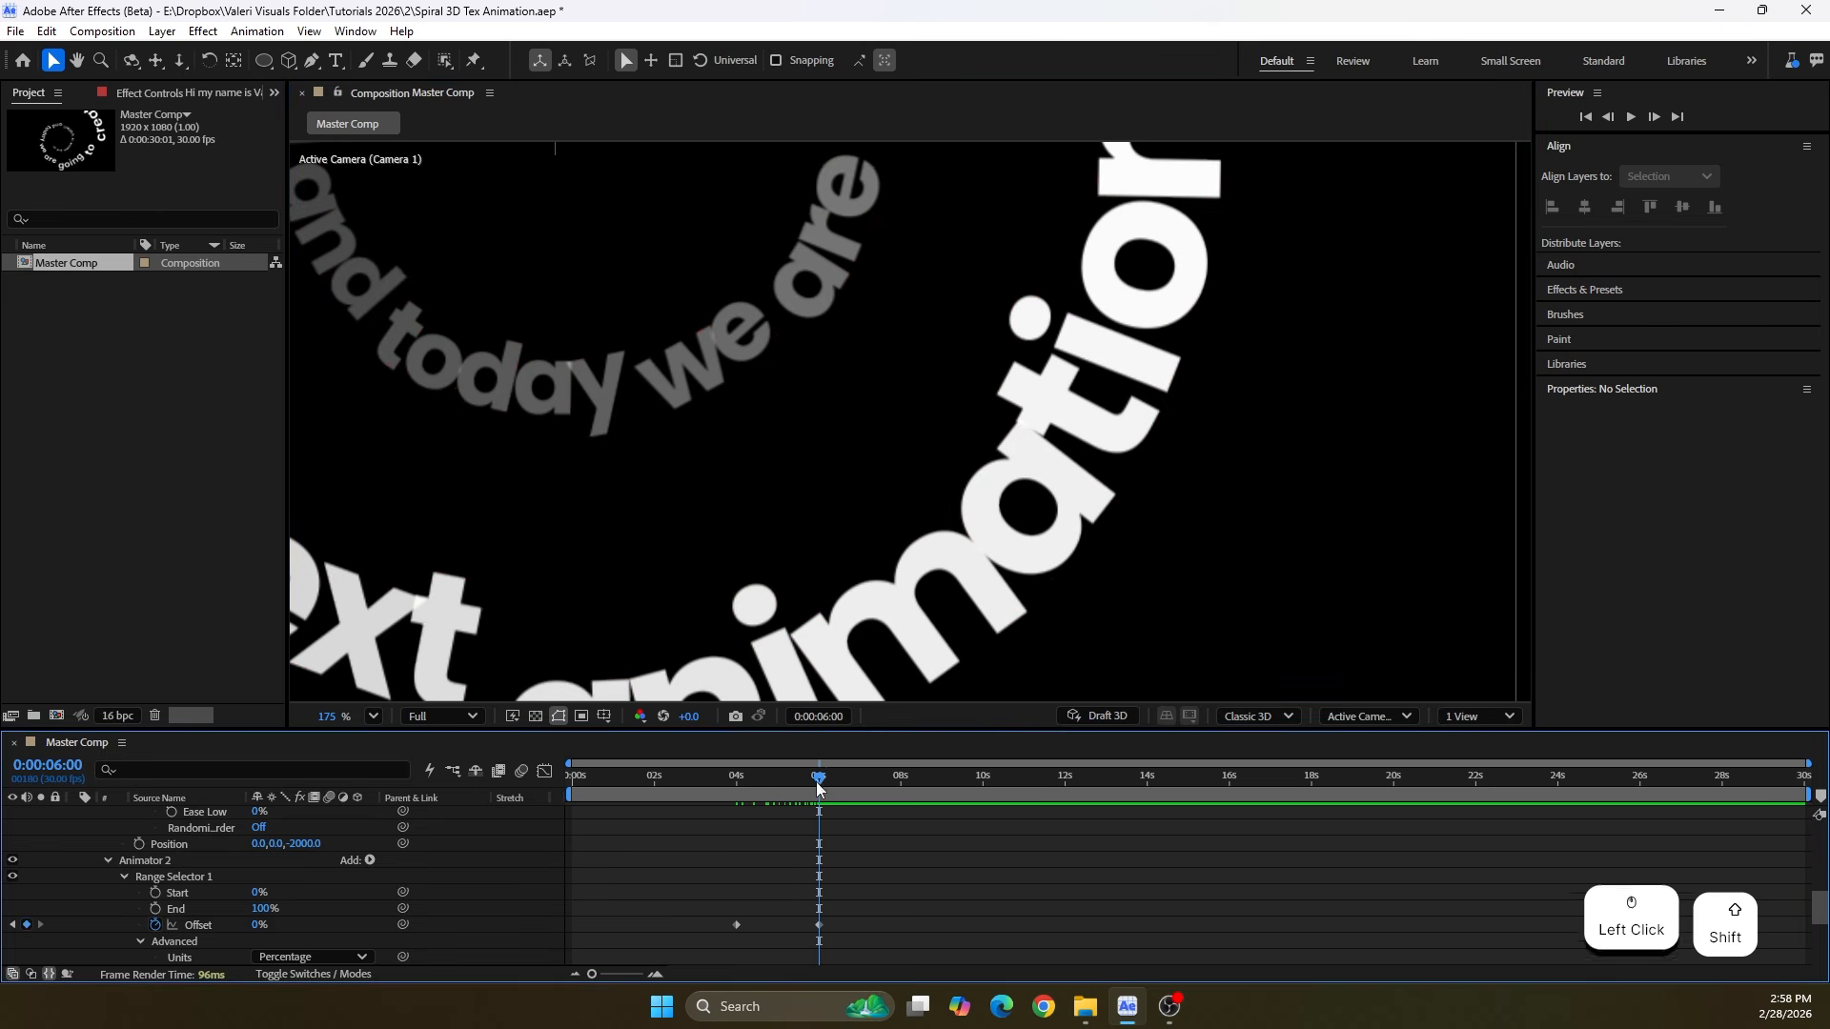
{"action": "scroll", "coordinate": [571, 610], "scroll_direction": "up", "scroll_amount": 3}
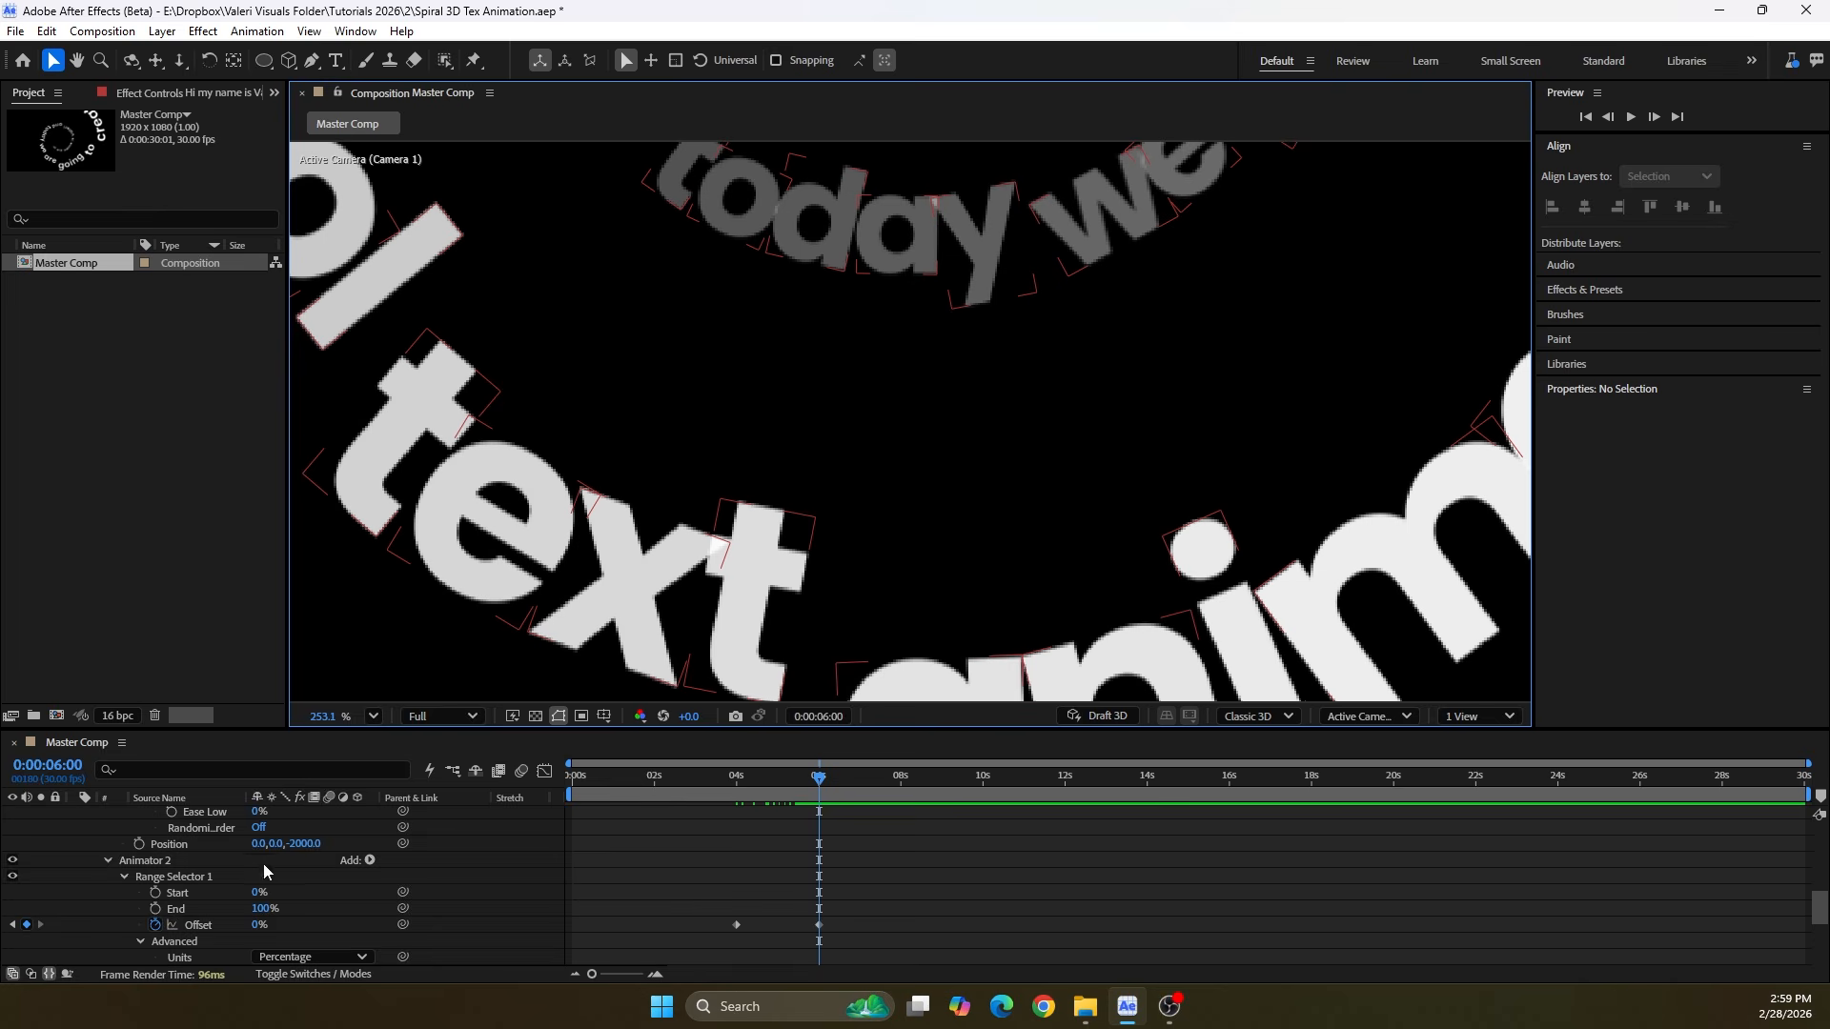
Try an Offset of -100% at 6 seconds on the opacity animator and undo it
{"action": "left_click_drag", "start_coordinate": [259, 924], "coordinate": [343, 936]}
{"action": "key", "text": "ctrl+z"}
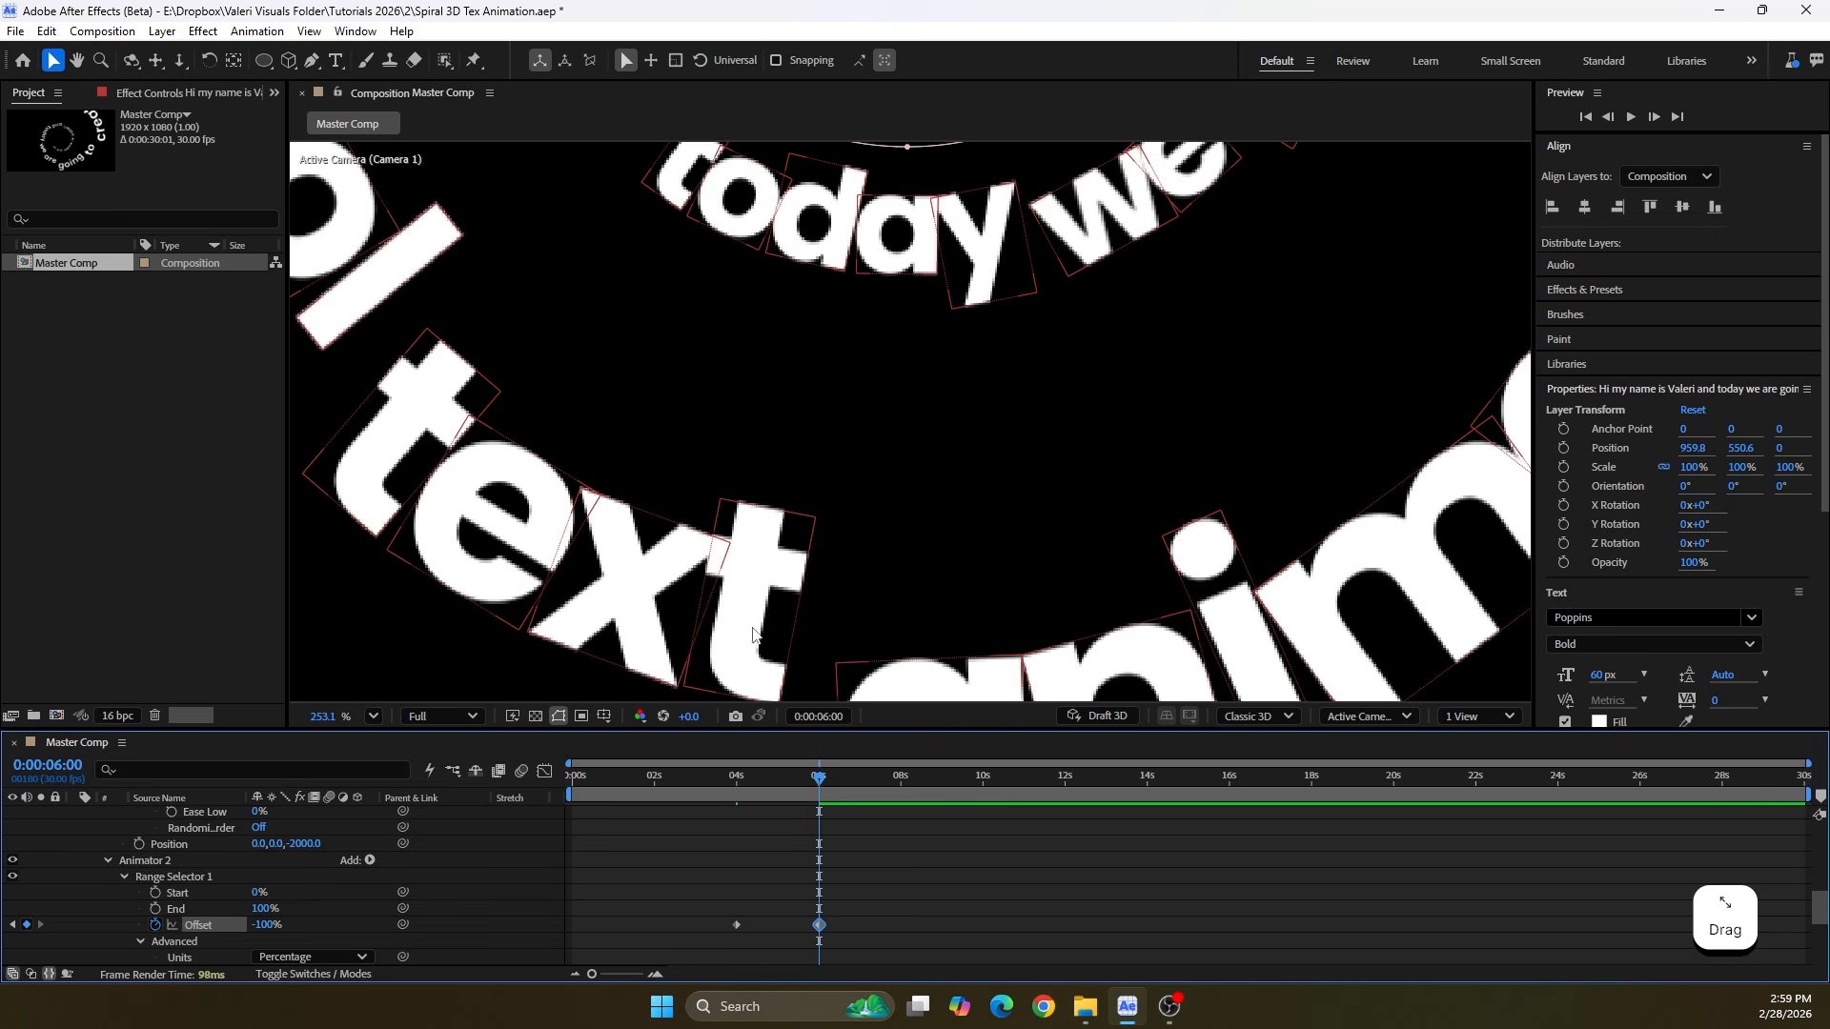
{"action": "scroll", "coordinate": [756, 631], "scroll_direction": "down", "scroll_amount": 4}
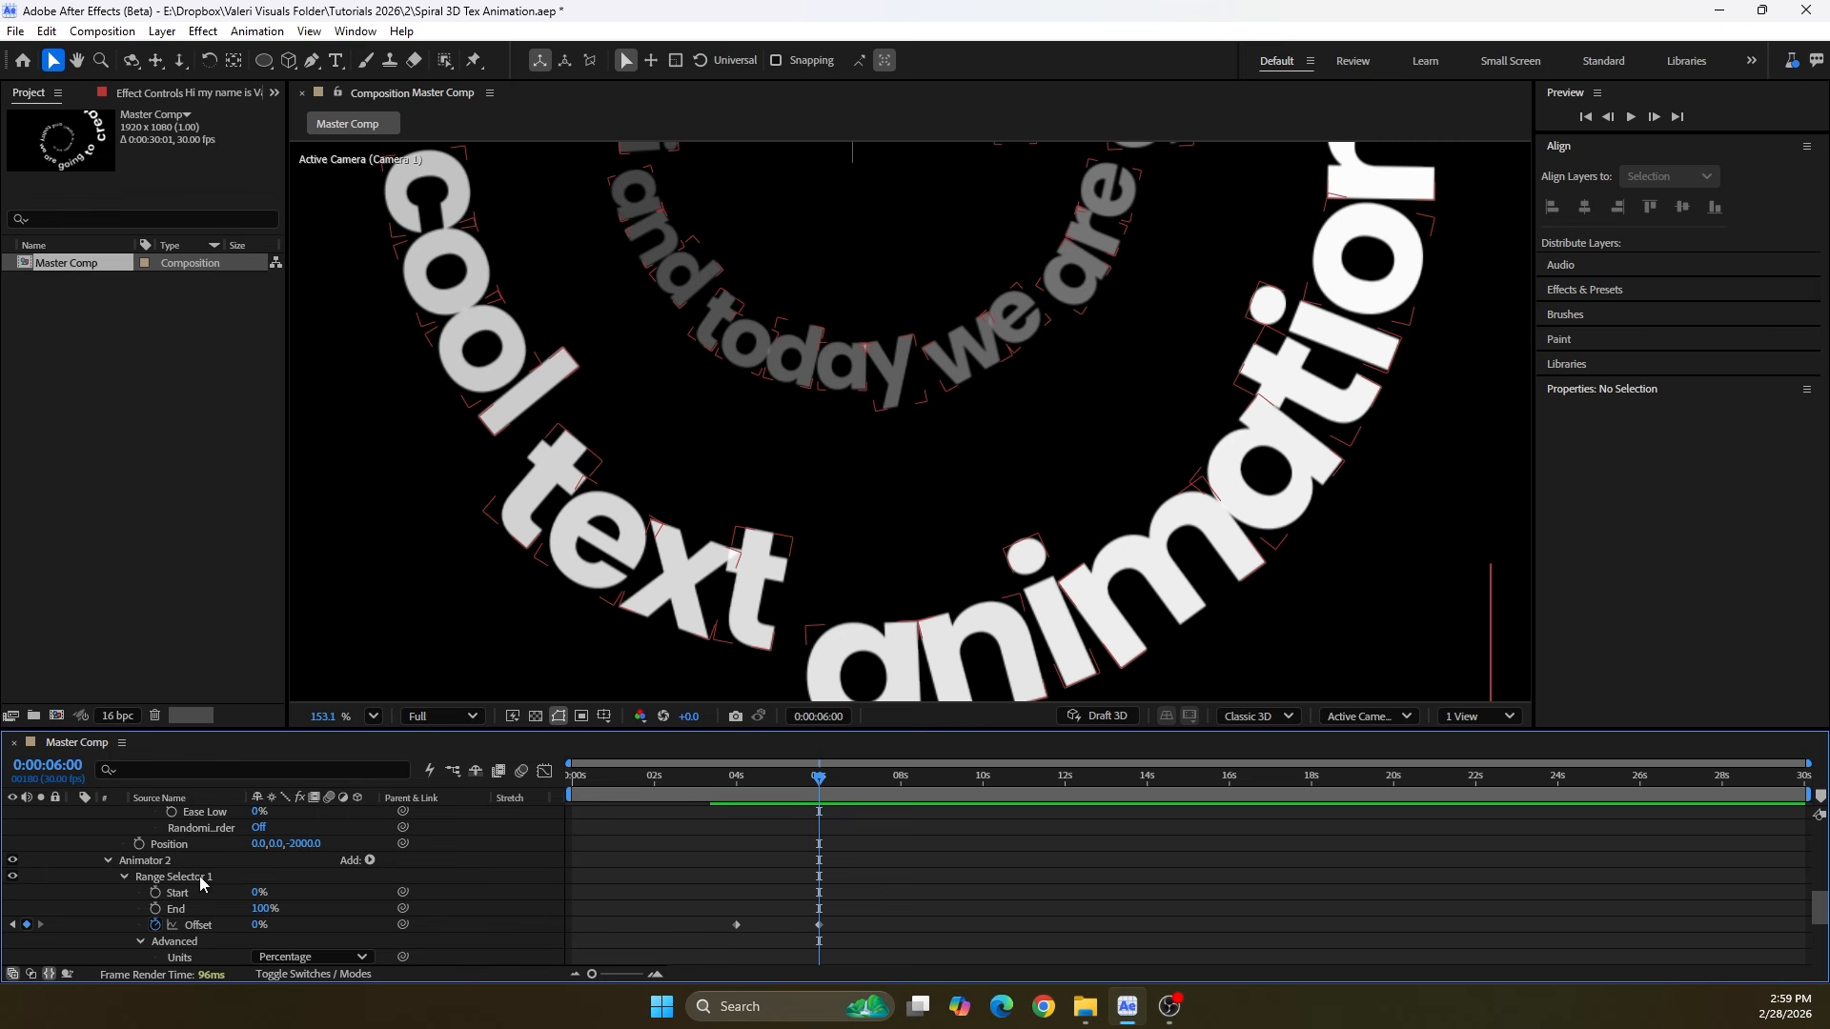
Collapse the camera and text layer properties and fit the whole composition in the viewer
{"action": "scroll", "coordinate": [176, 906], "scroll_direction": "up", "scroll_amount": 10}
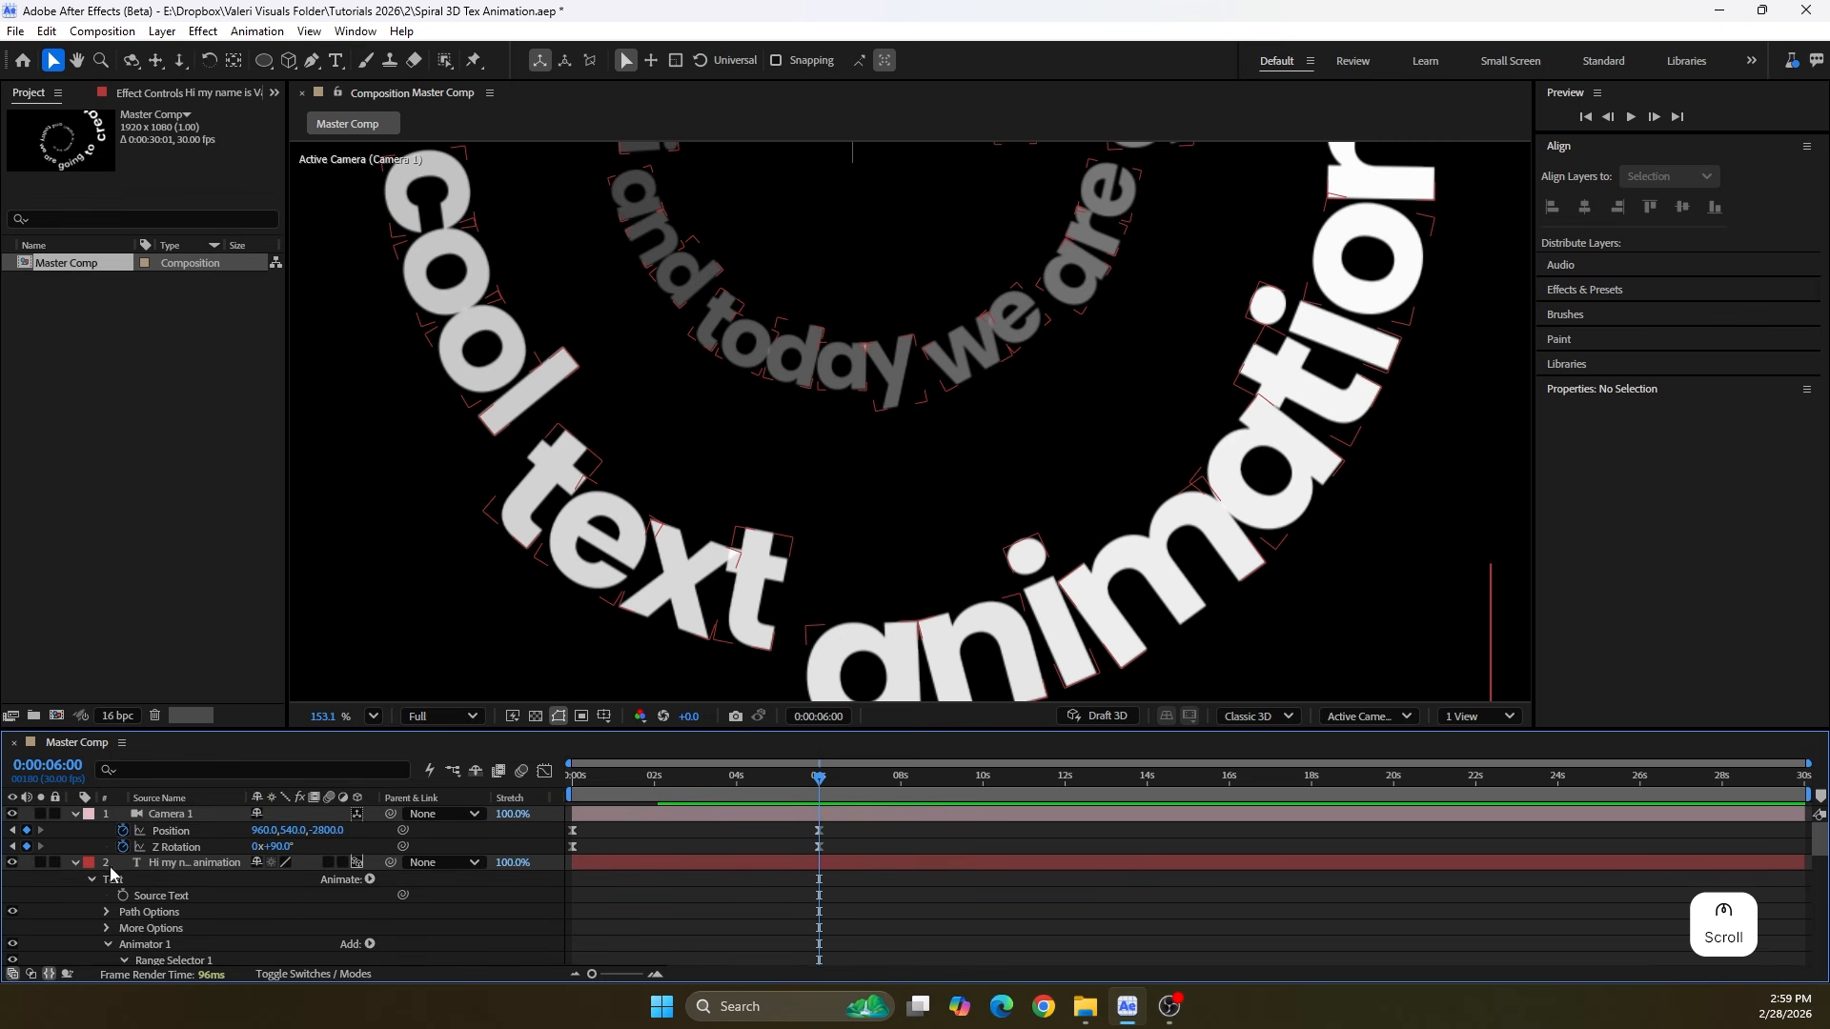
{"action": "left_click", "coordinate": [74, 862]}
{"action": "left_click", "coordinate": [72, 813]}
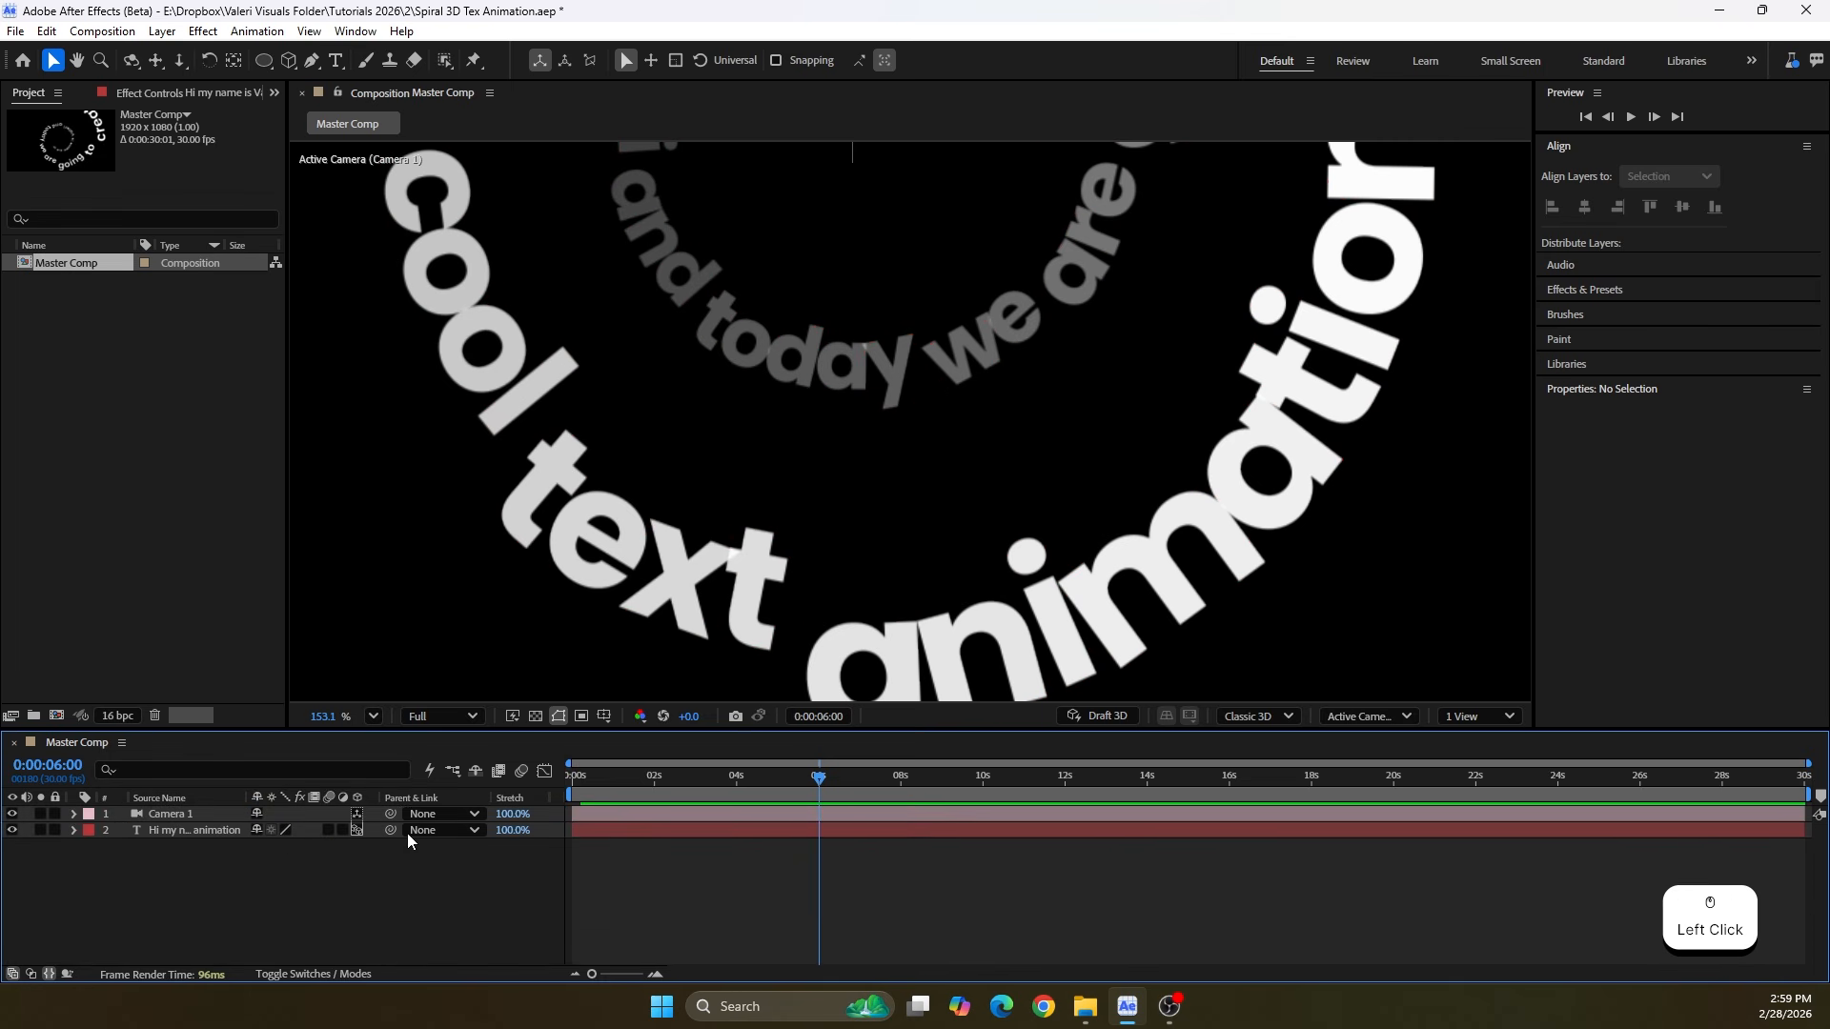
{"action": "left_click", "coordinate": [373, 717]}
{"action": "left_click", "coordinate": [402, 330]}
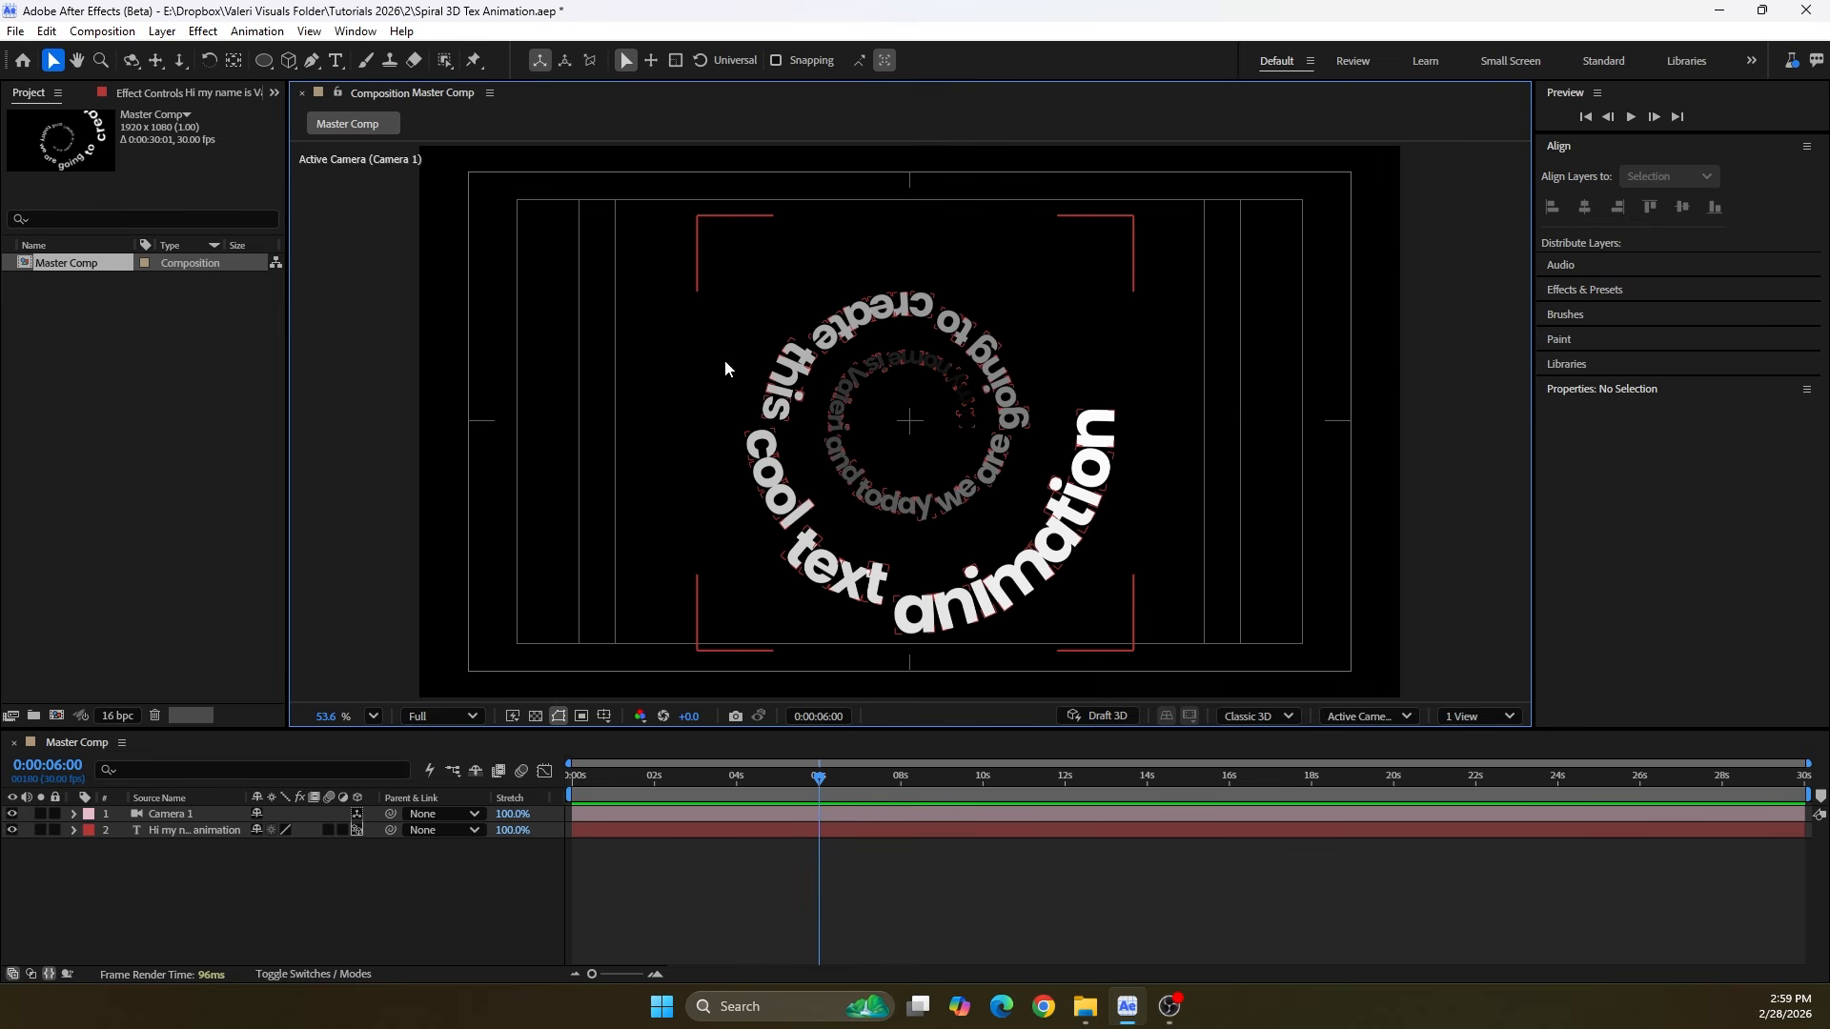
Switch the composition's renderer to Advanced 3D and accept its render options with Render Quality 8
{"action": "left_click", "coordinate": [1267, 718]}
{"action": "left_click", "coordinate": [1254, 770]}
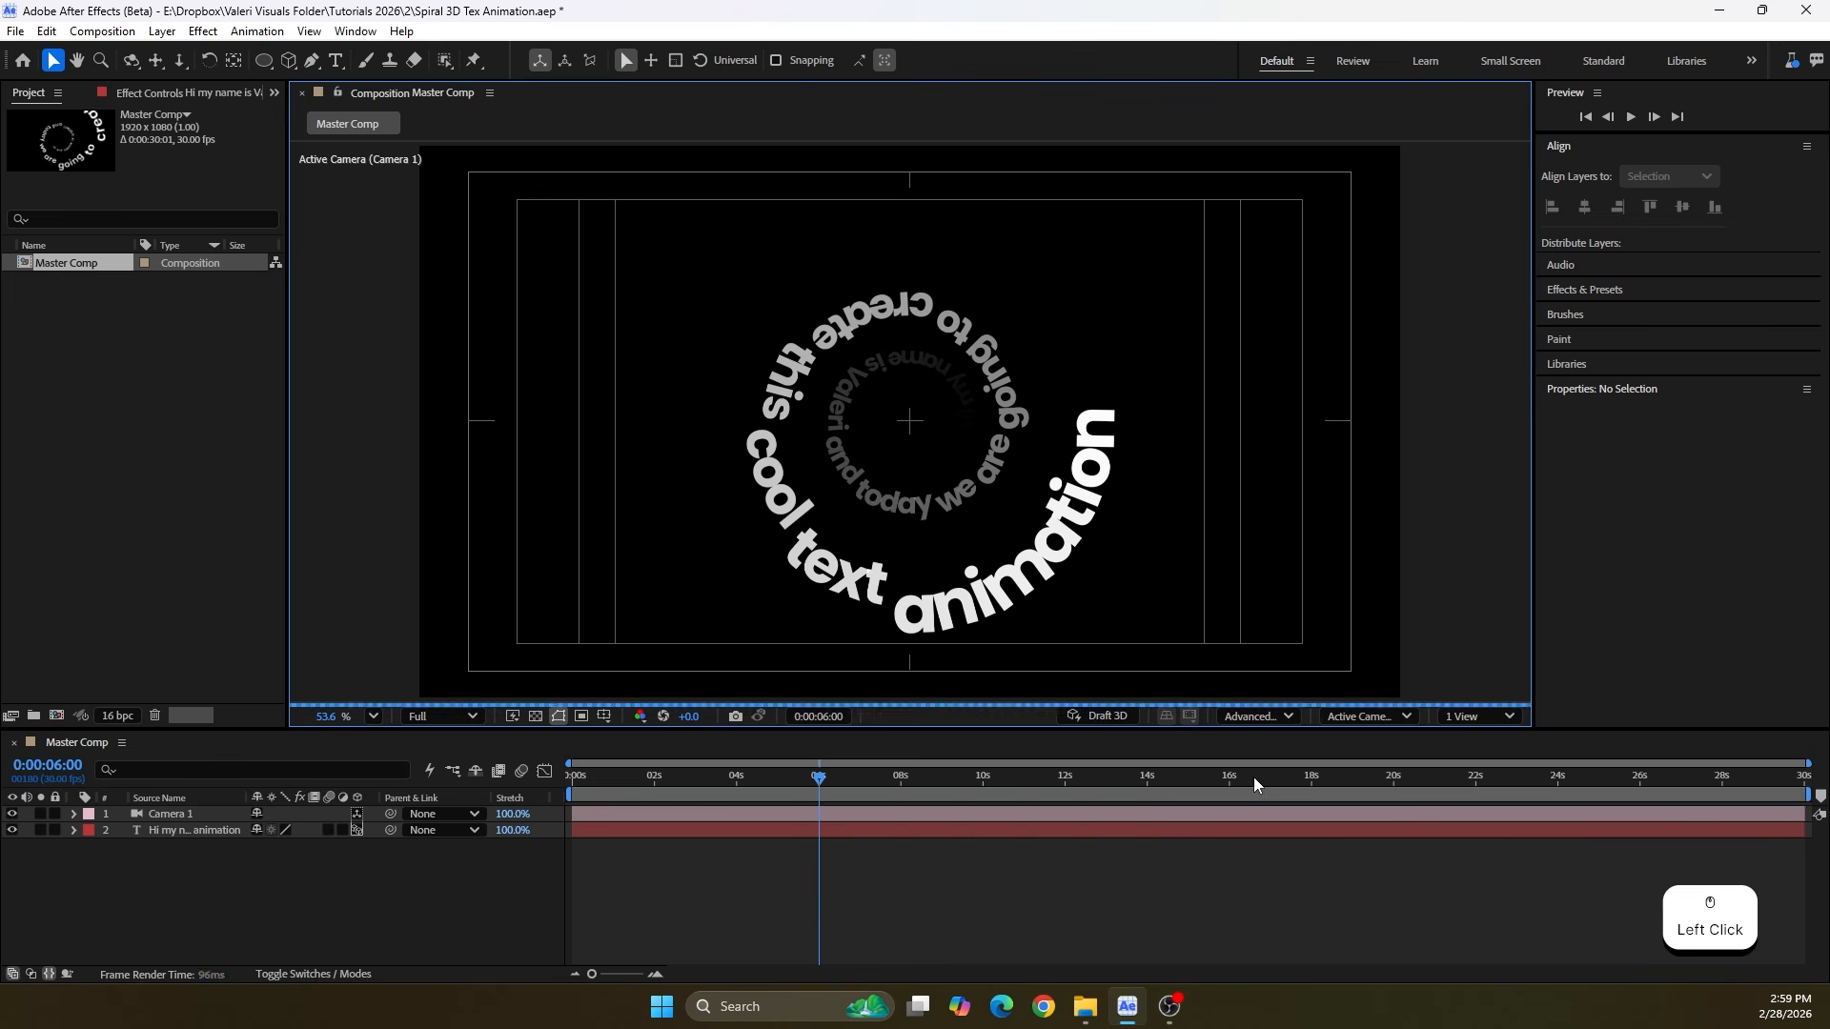
{"action": "left_click", "coordinate": [1244, 720]}
{"action": "left_click", "coordinate": [1260, 821]}
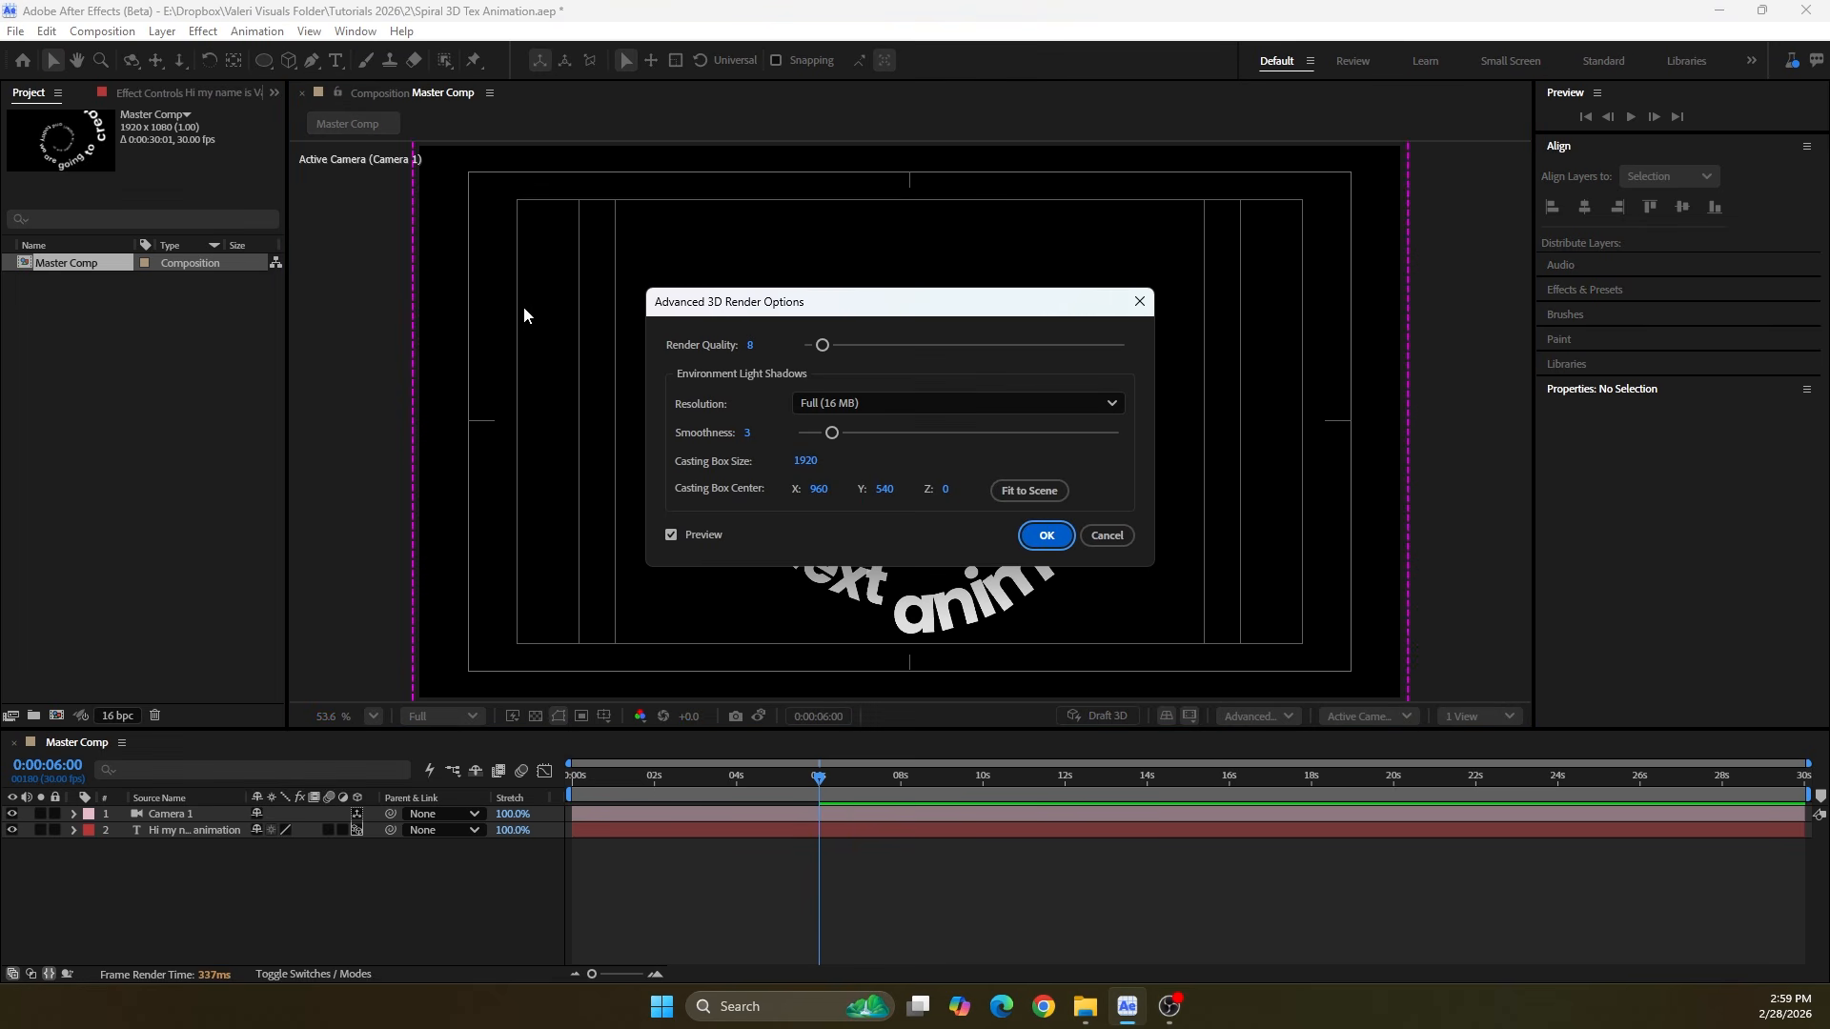
{"action": "left_click", "coordinate": [1045, 534]}
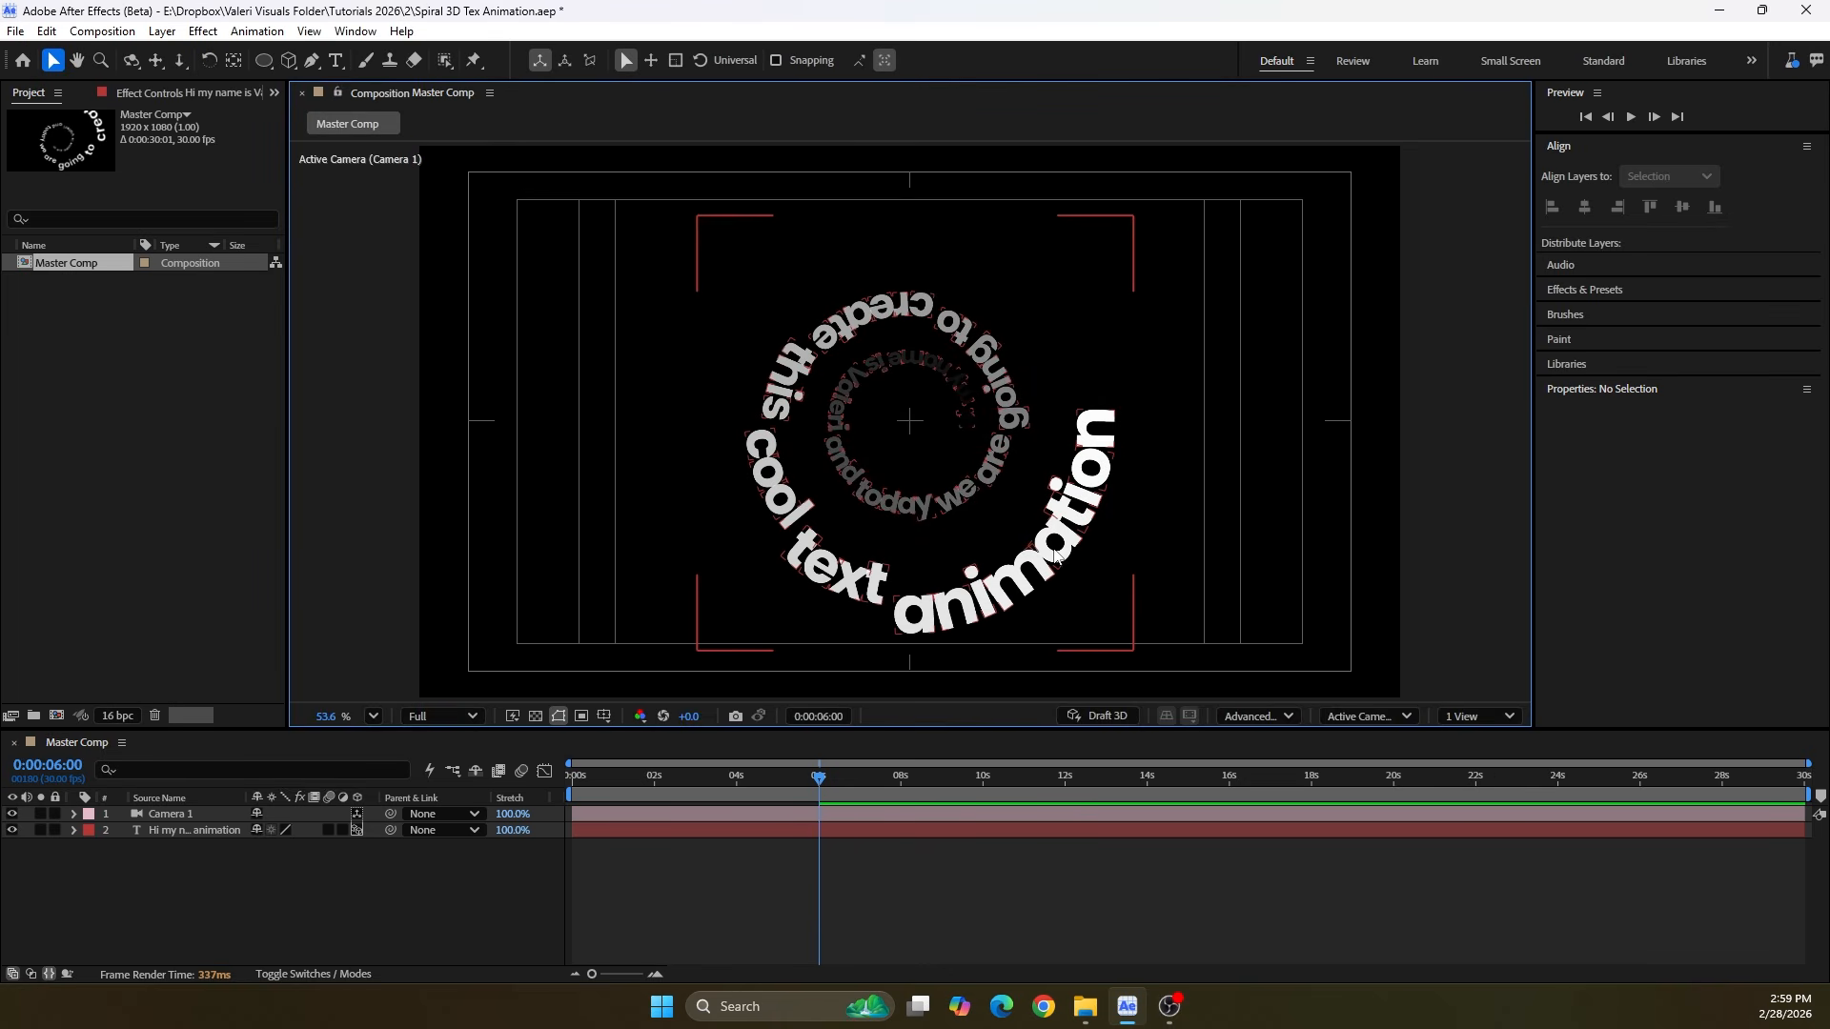
Set the text layer's Extrusion Depth to 15 in its Geometry Options and collapse the layer
{"action": "left_click", "coordinate": [74, 831]}
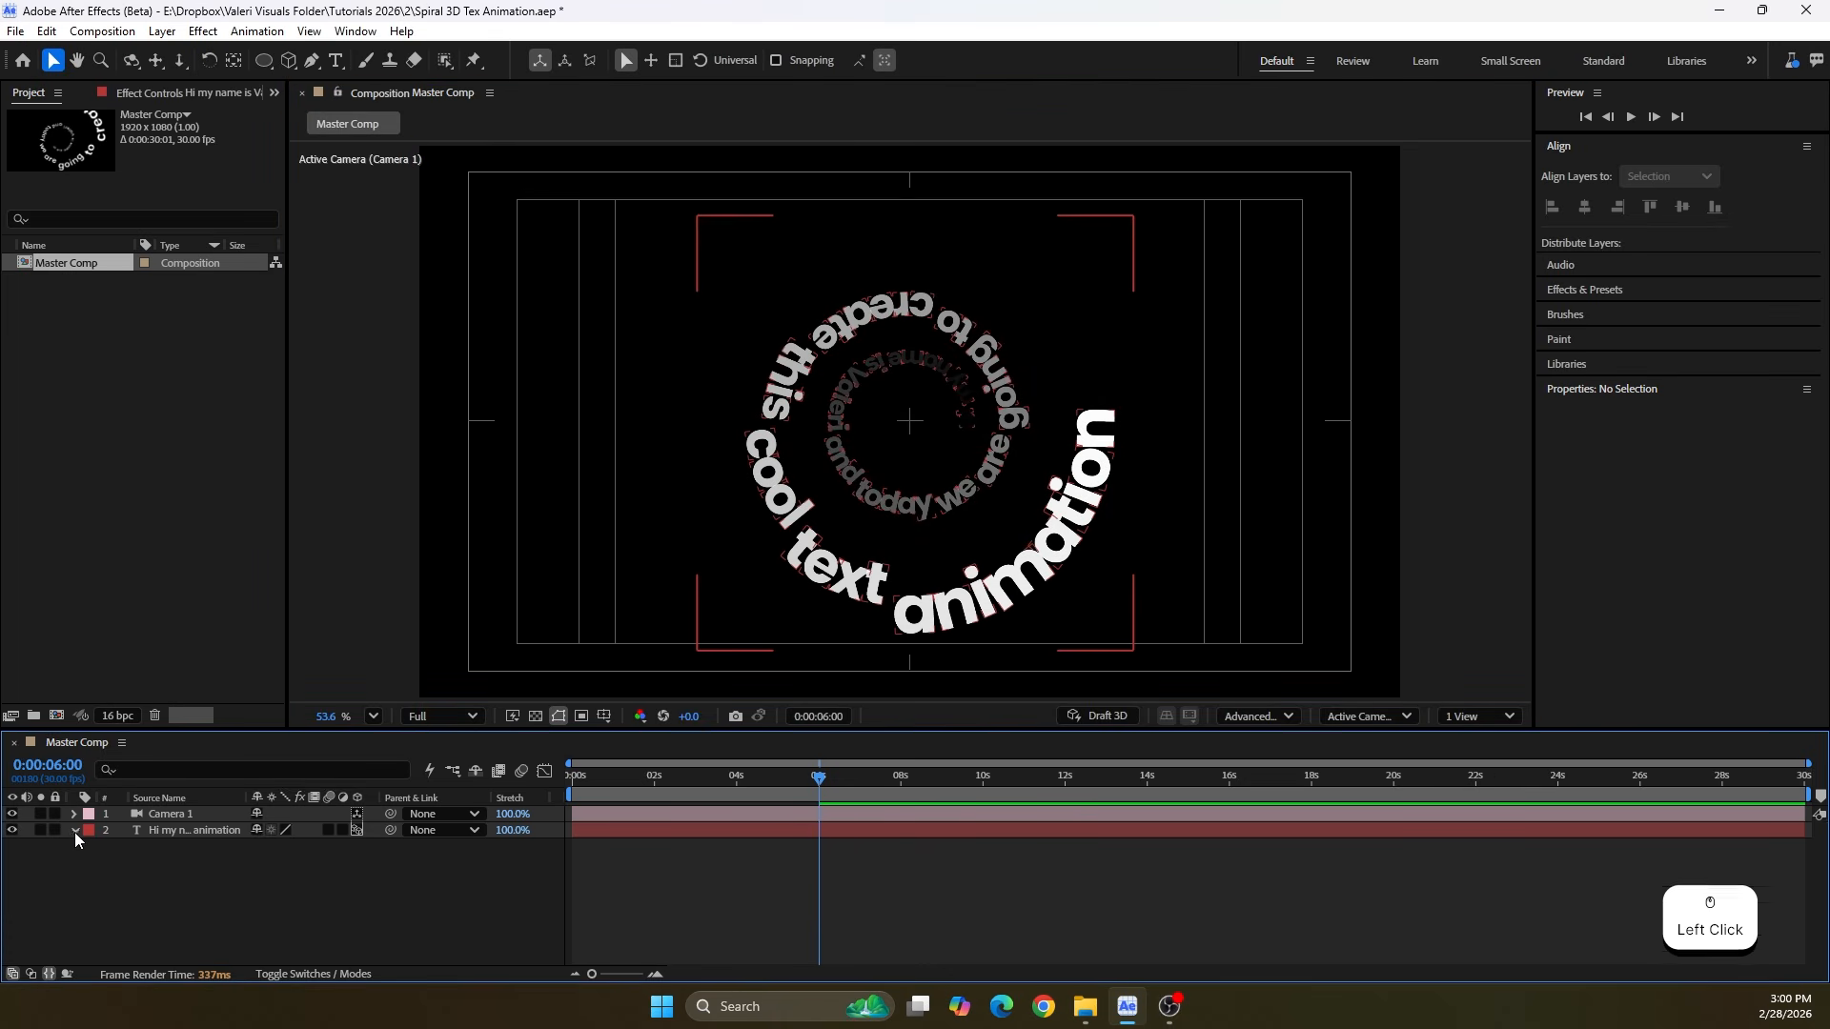
{"action": "left_click", "coordinate": [106, 911]}
{"action": "left_click", "coordinate": [110, 930]}
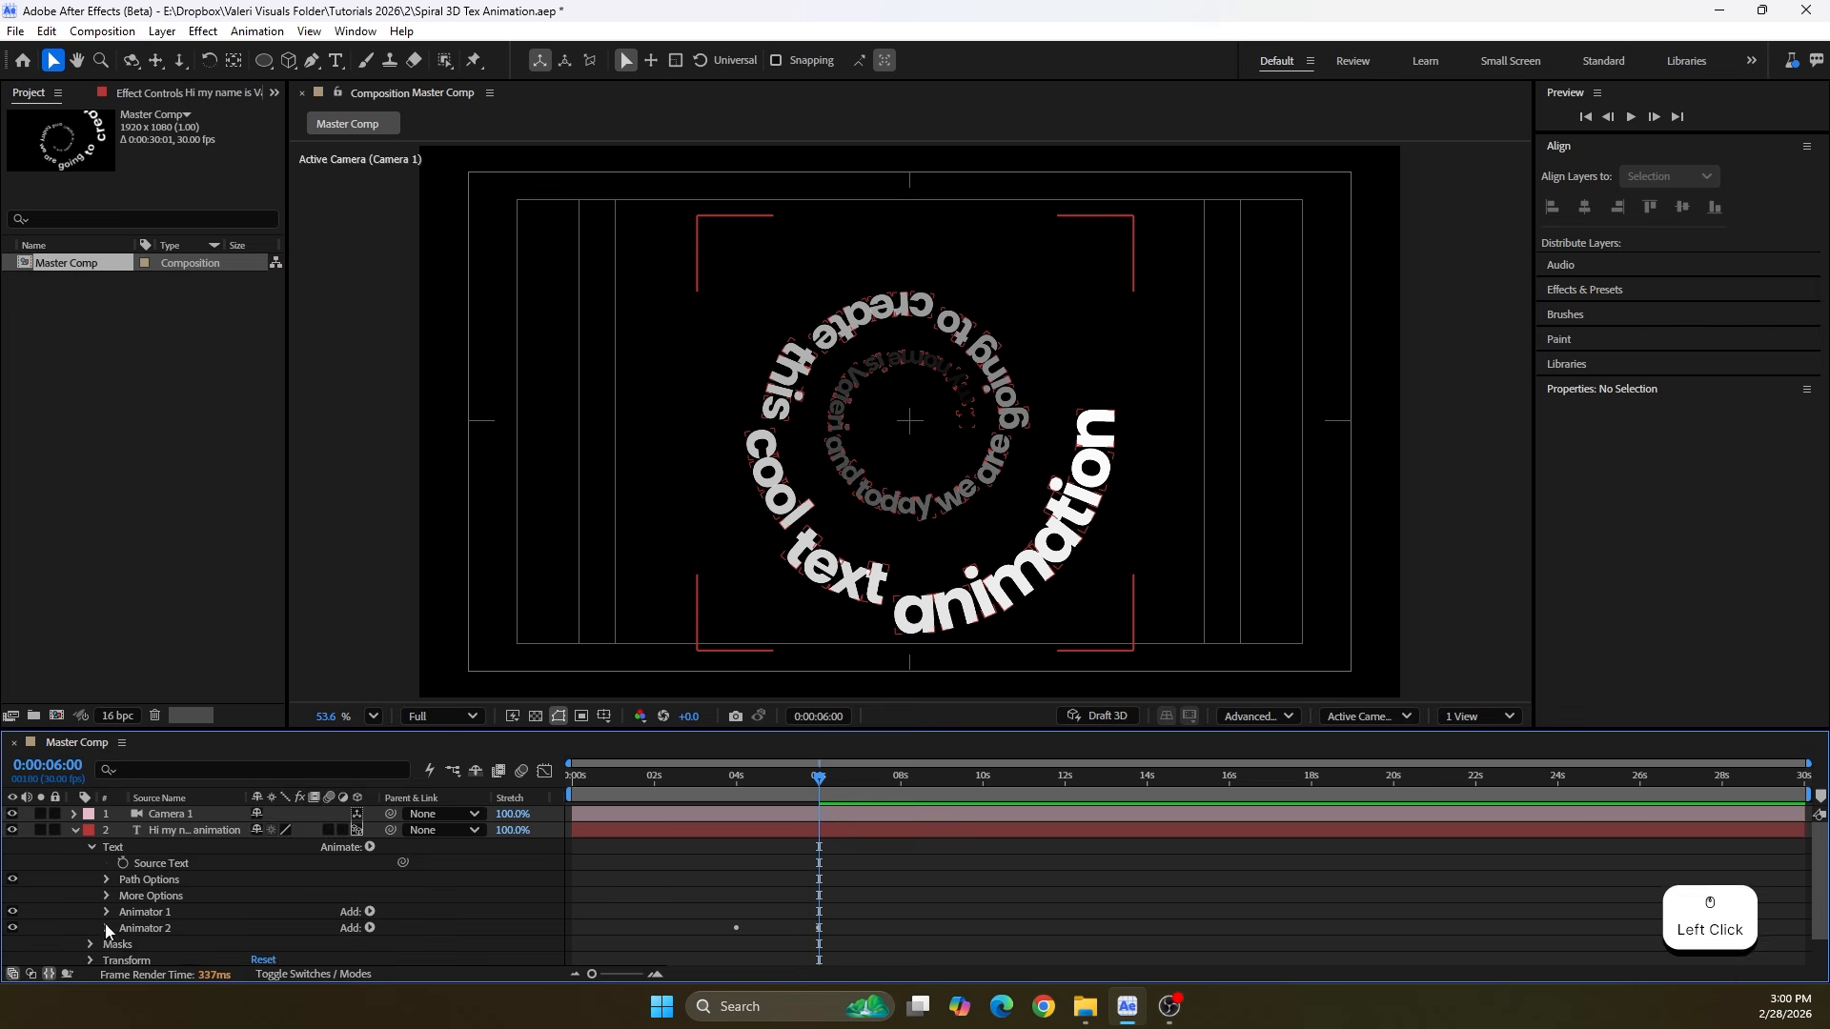
{"action": "scroll", "coordinate": [104, 934], "scroll_direction": "down", "scroll_amount": 2}
{"action": "left_click", "coordinate": [90, 939]}
{"action": "scroll", "coordinate": [103, 919], "scroll_direction": "down", "scroll_amount": 2}
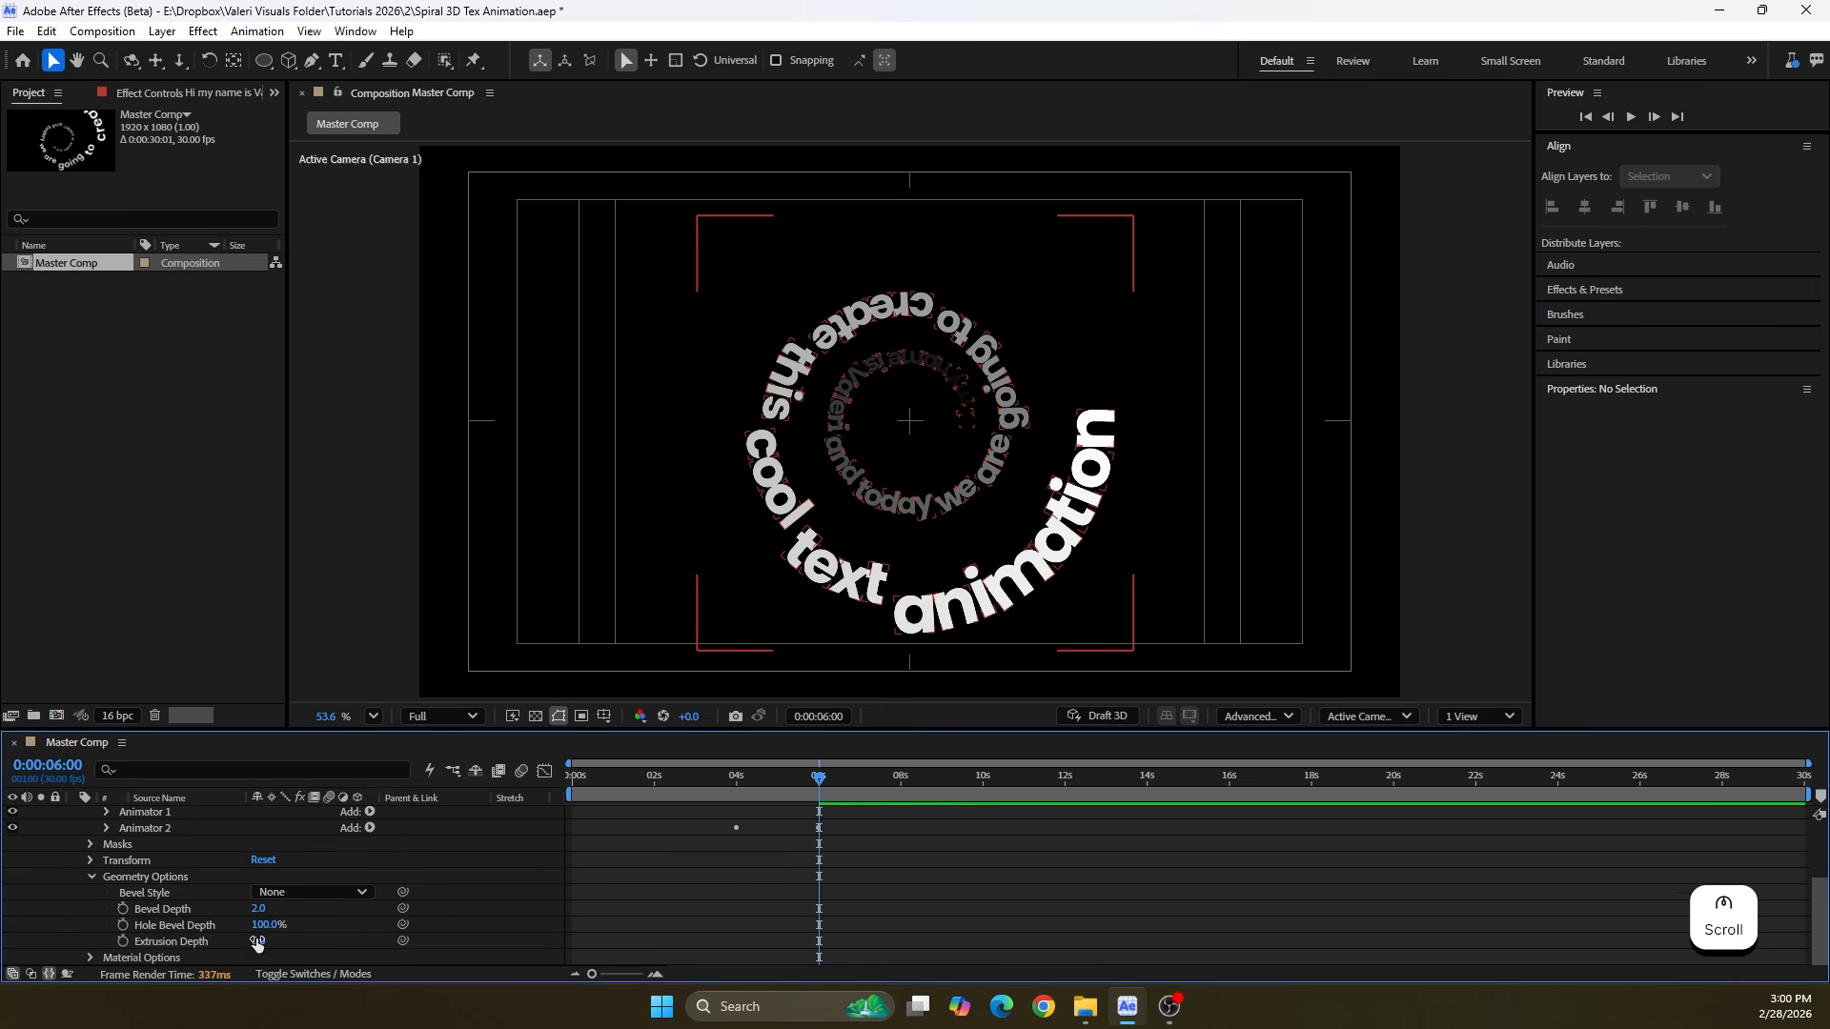
{"action": "left_click", "coordinate": [257, 941]}
{"action": "type", "text": "15"}
{"action": "key", "text": "Return"}
{"action": "scroll", "coordinate": [972, 615], "scroll_direction": "up", "scroll_amount": 5}
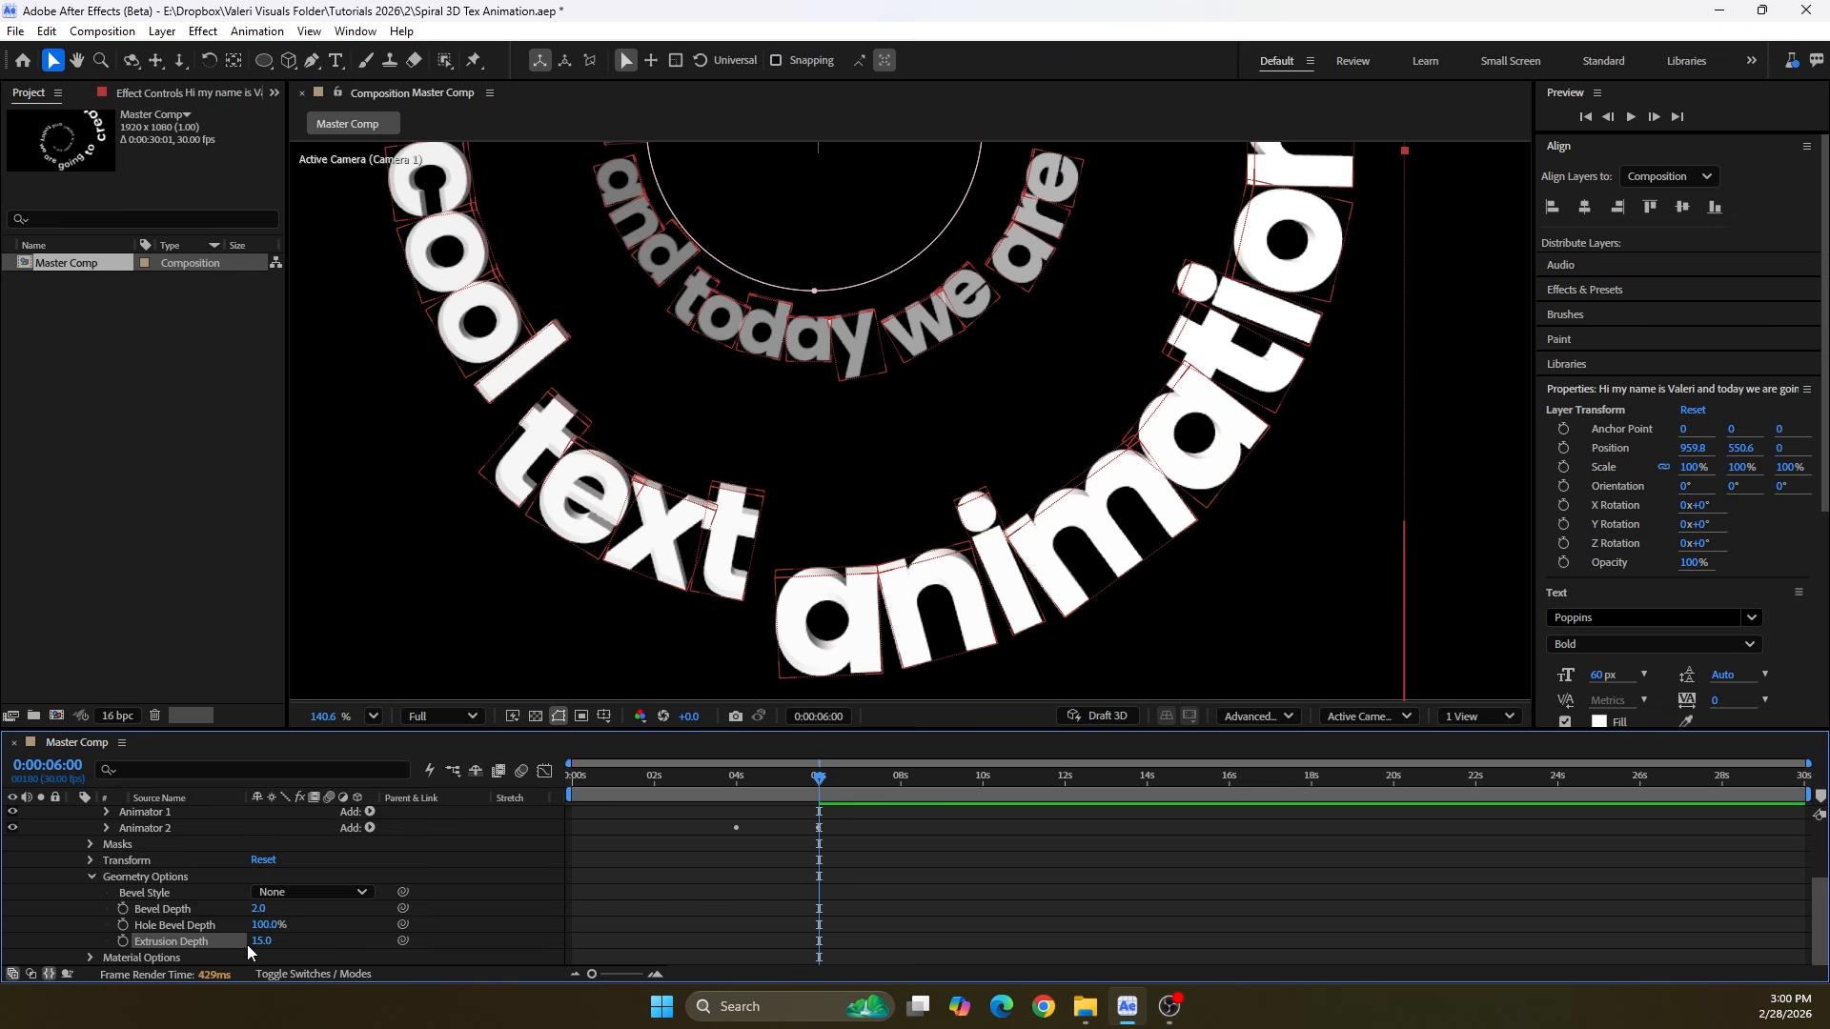
{"action": "left_click", "coordinate": [89, 874]}
{"action": "scroll", "coordinate": [84, 867], "scroll_direction": "up", "scroll_amount": 5}
{"action": "left_click", "coordinate": [73, 829]}
Create an Environment light with 100% intensity, Casts Shadows enabled and 100% shadow darkness
{"action": "left_click", "coordinate": [112, 873]}
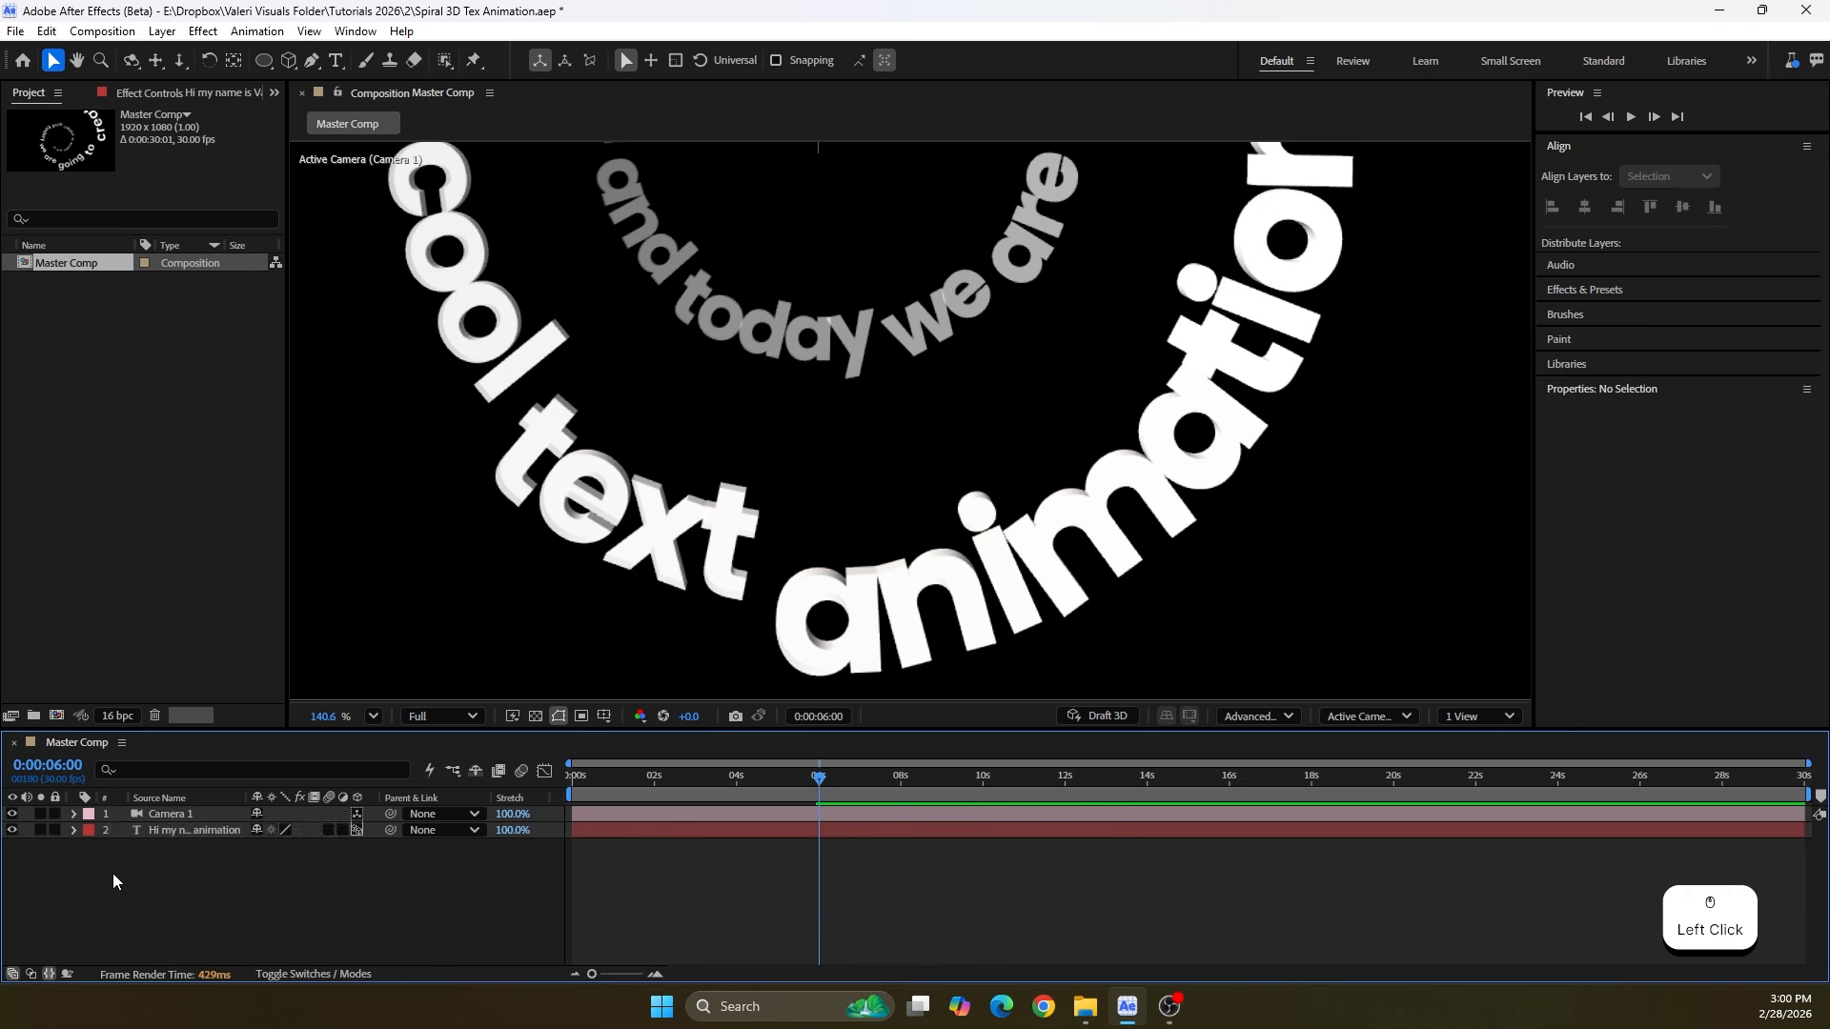
{"action": "right_click", "coordinate": [113, 873]}
{"action": "mouse_move", "coordinate": [238, 633]}
{"action": "left_click", "coordinate": [572, 688]}
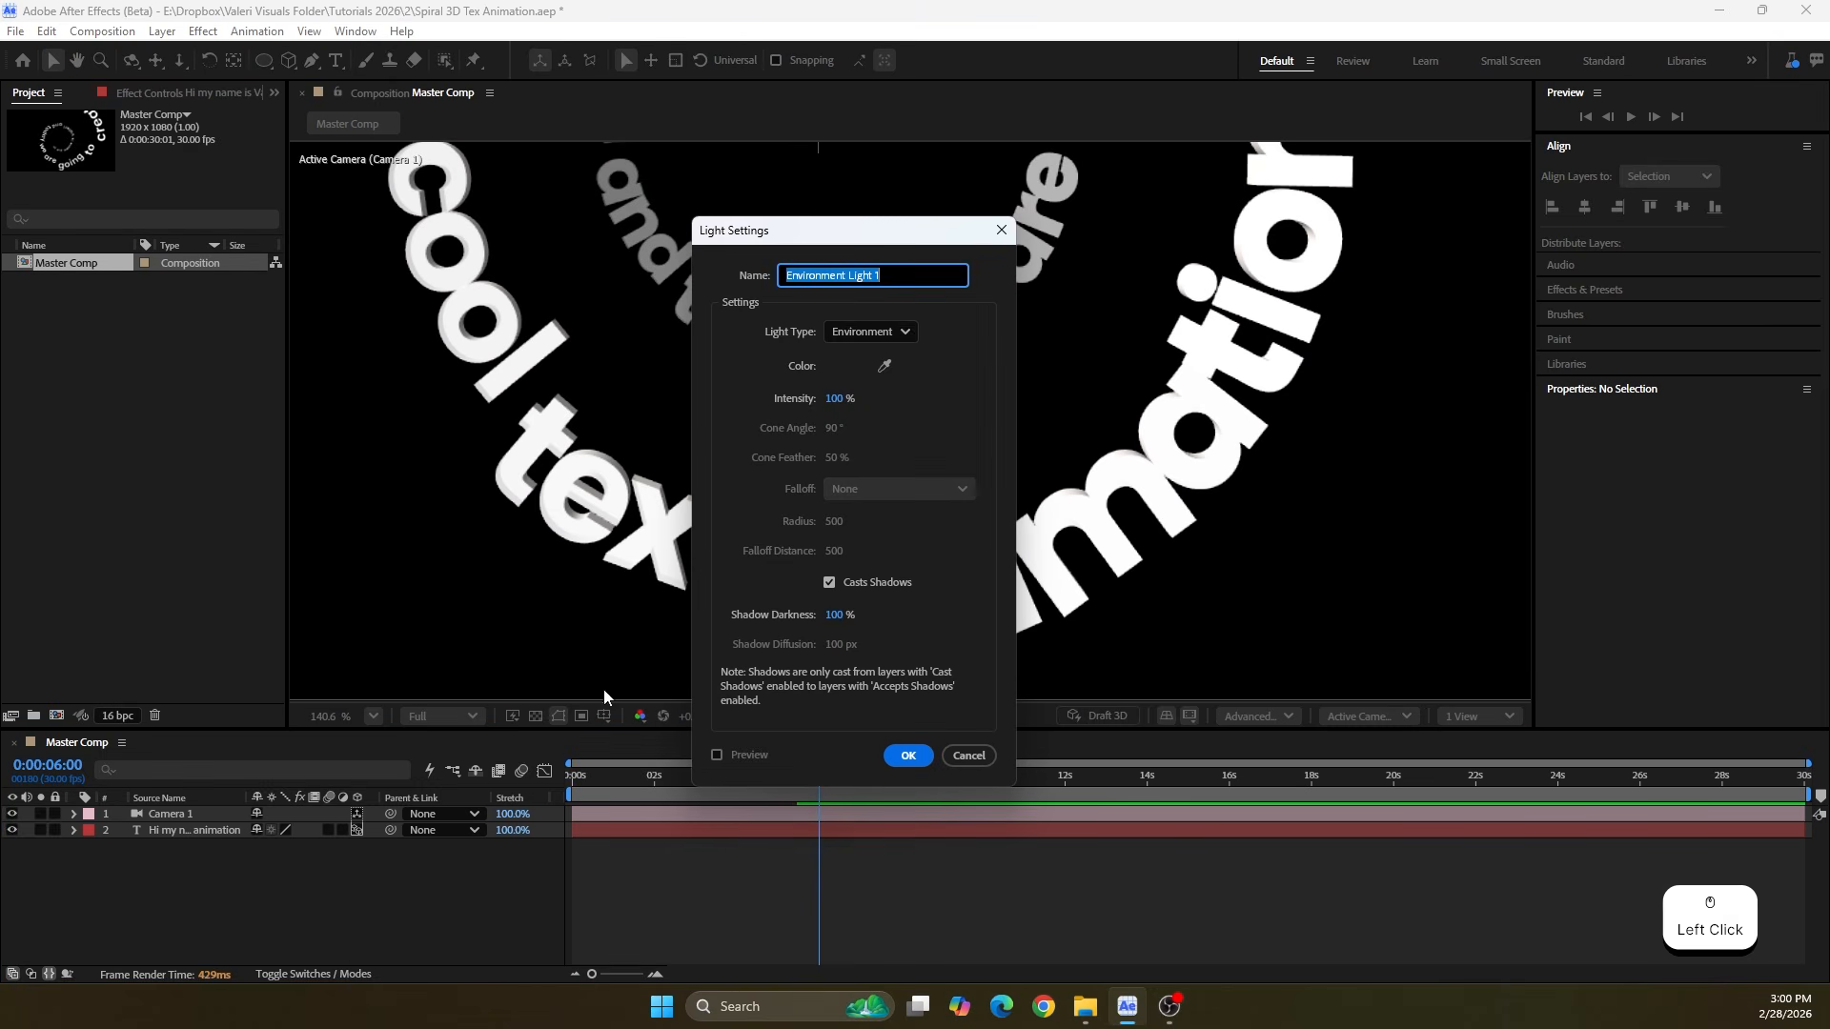
{"action": "left_click", "coordinate": [869, 332]}
{"action": "left_click", "coordinate": [856, 454]}
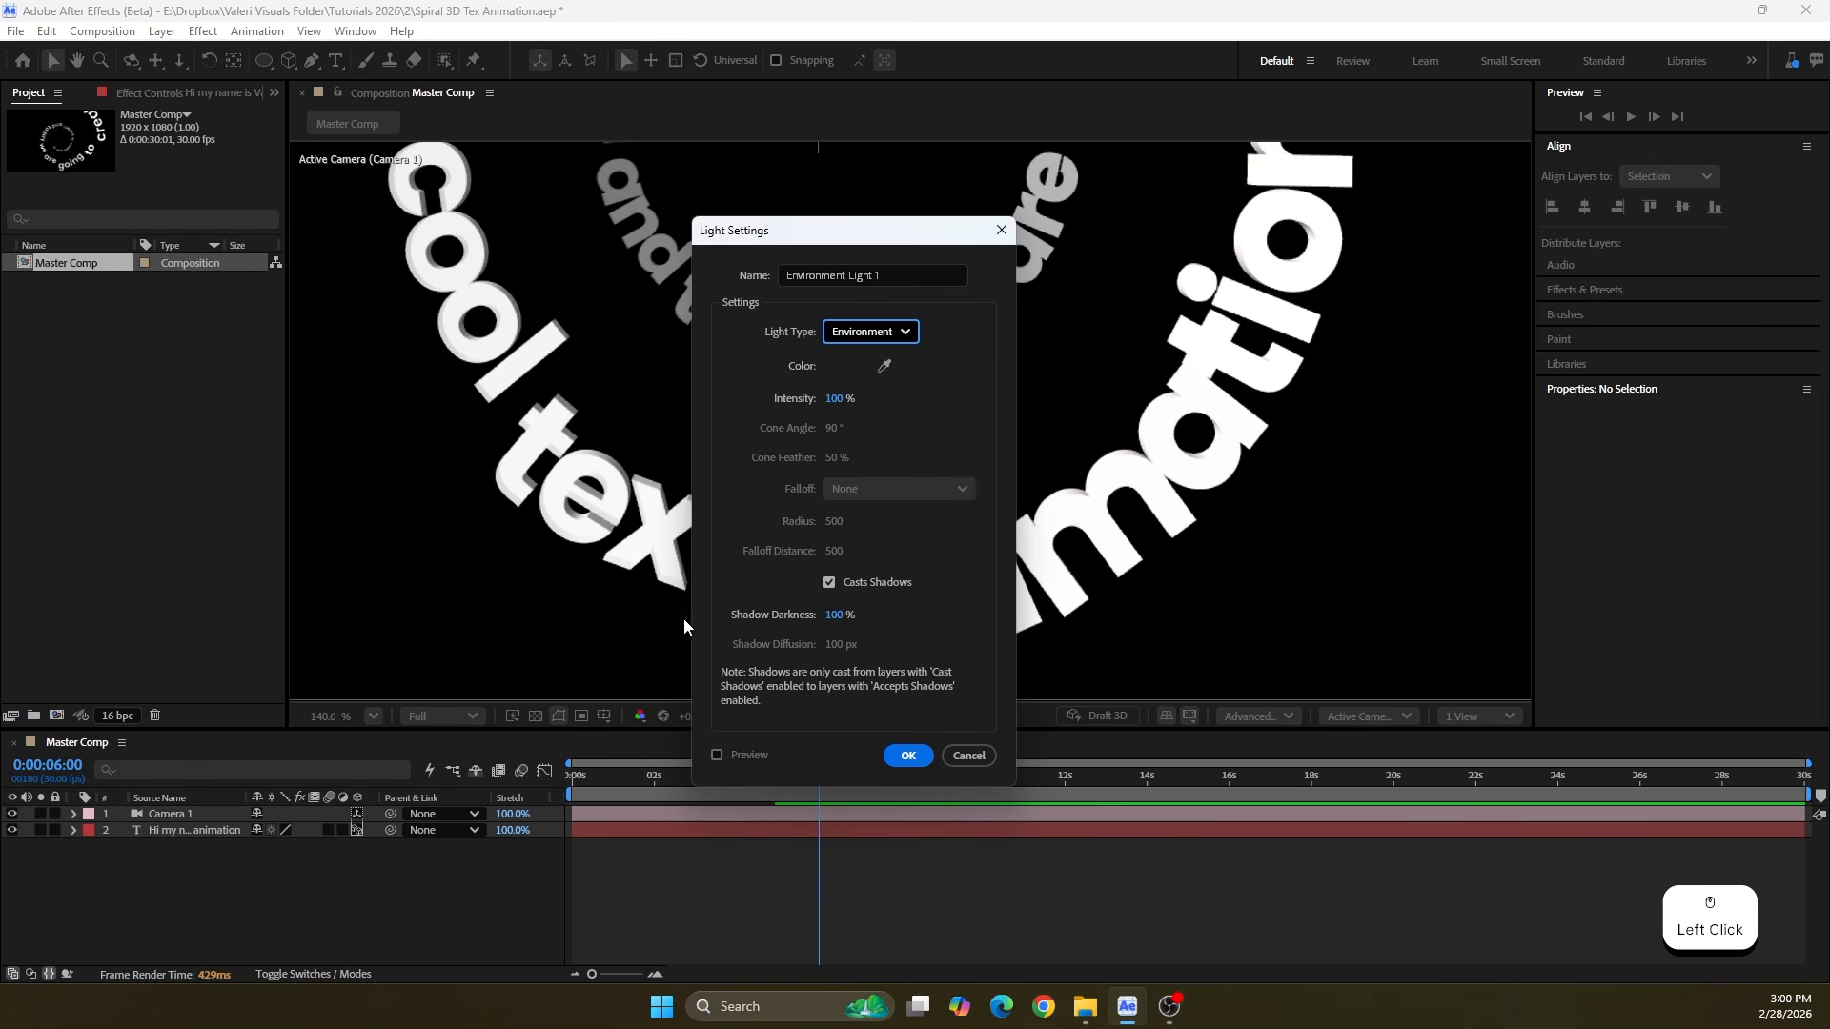
{"action": "left_click", "coordinate": [910, 754]}
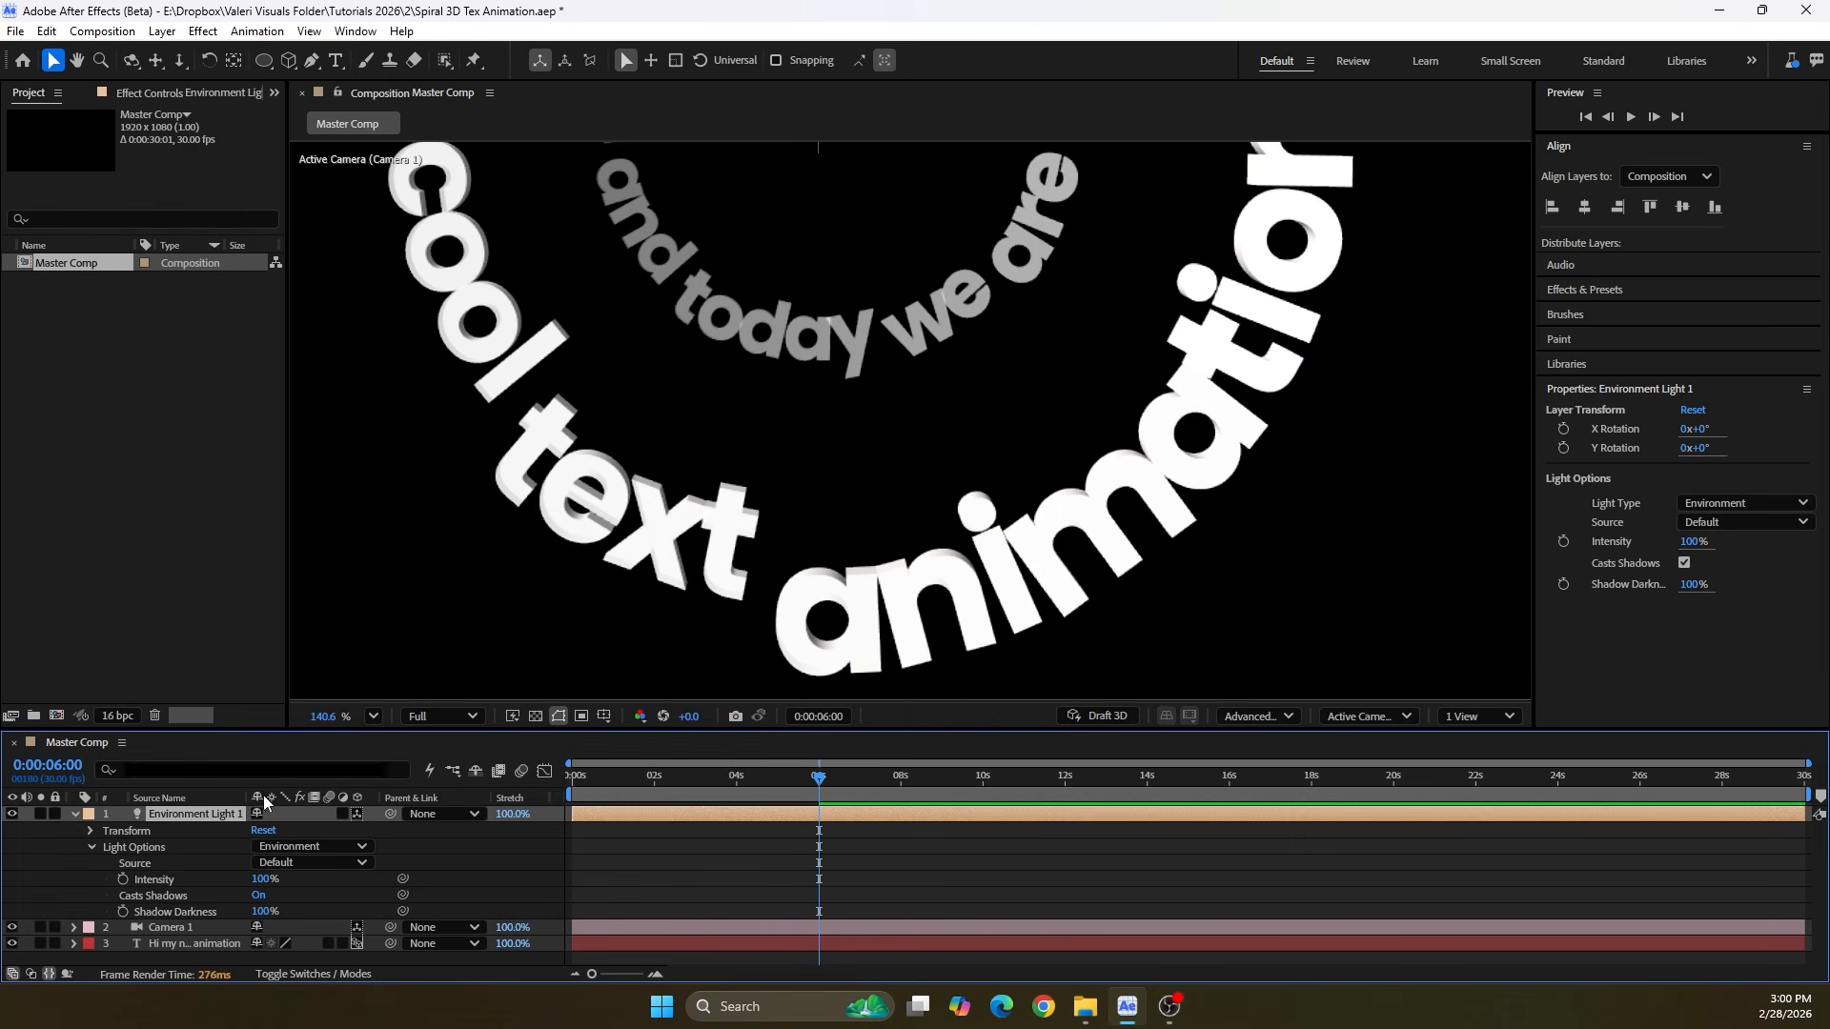
Rotate the environment light to an X Rotation of 50° and a Y Rotation of 80°
{"action": "left_click", "coordinate": [95, 843]}
{"action": "left_click", "coordinate": [90, 830]}
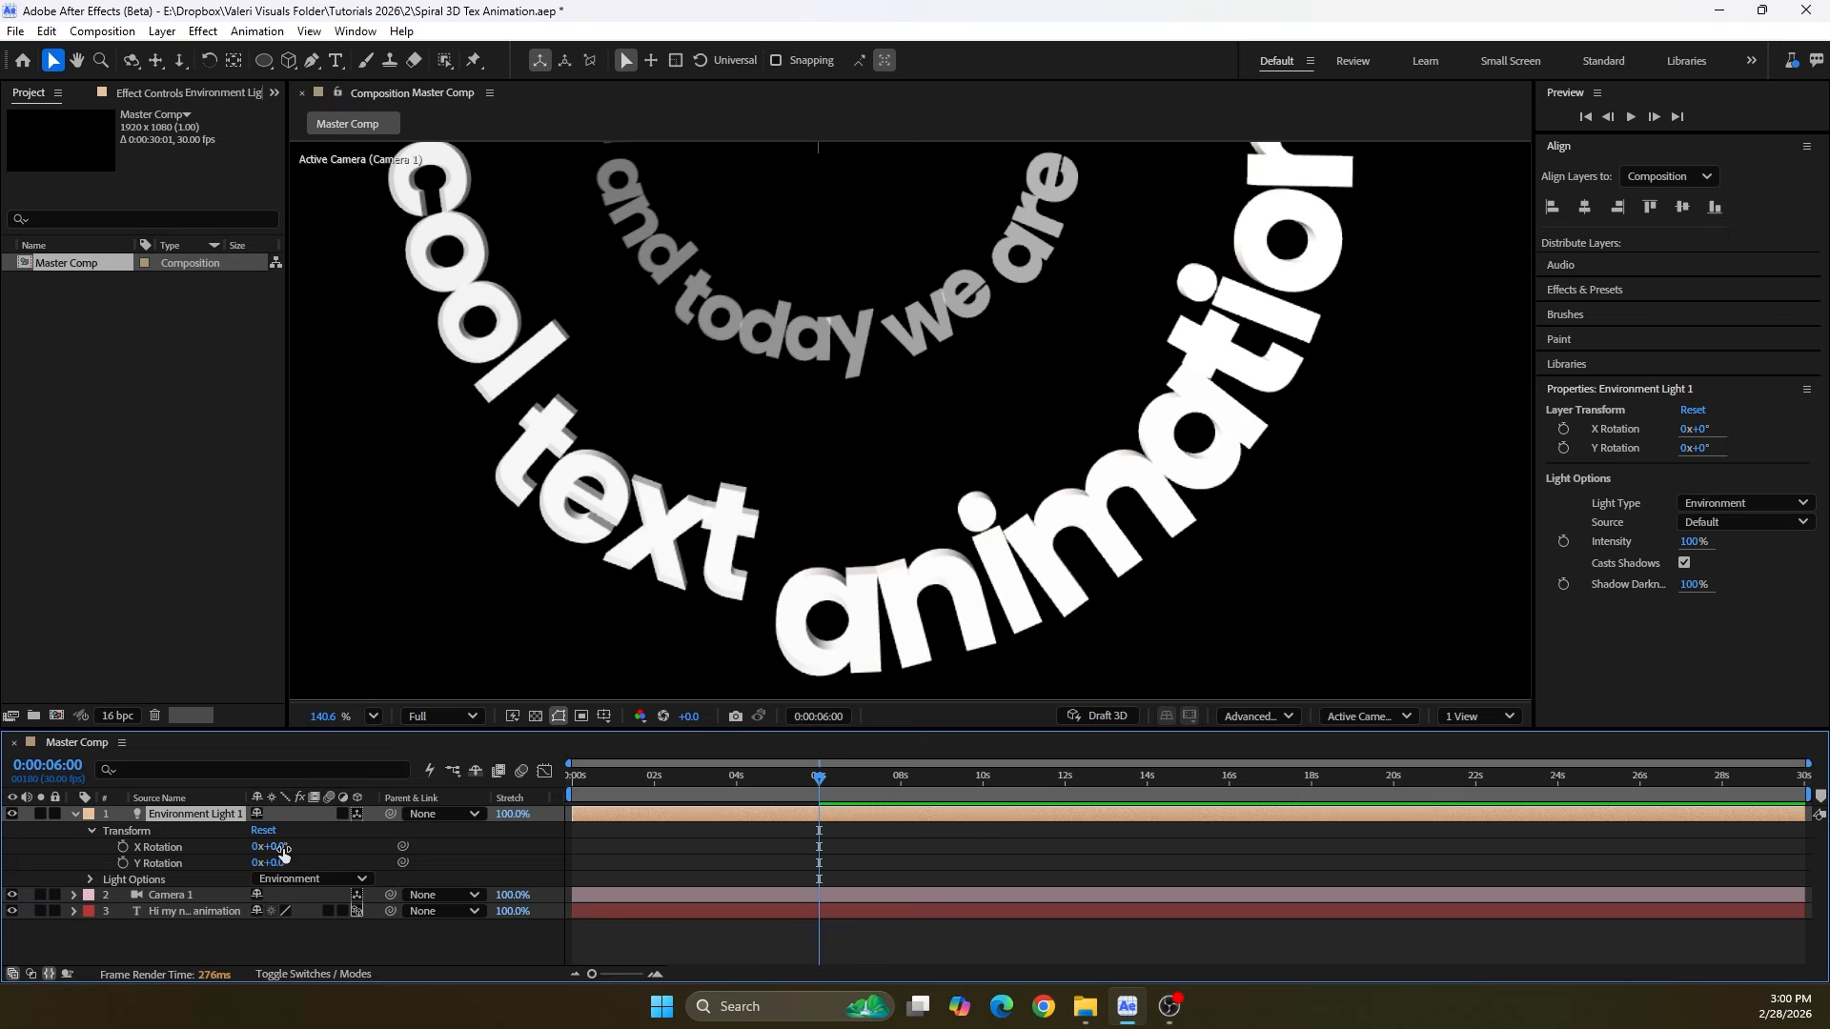
{"action": "left_click_drag", "start_coordinate": [296, 844], "coordinate": [408, 846]}
{"action": "key", "text": "ctrl+z"}
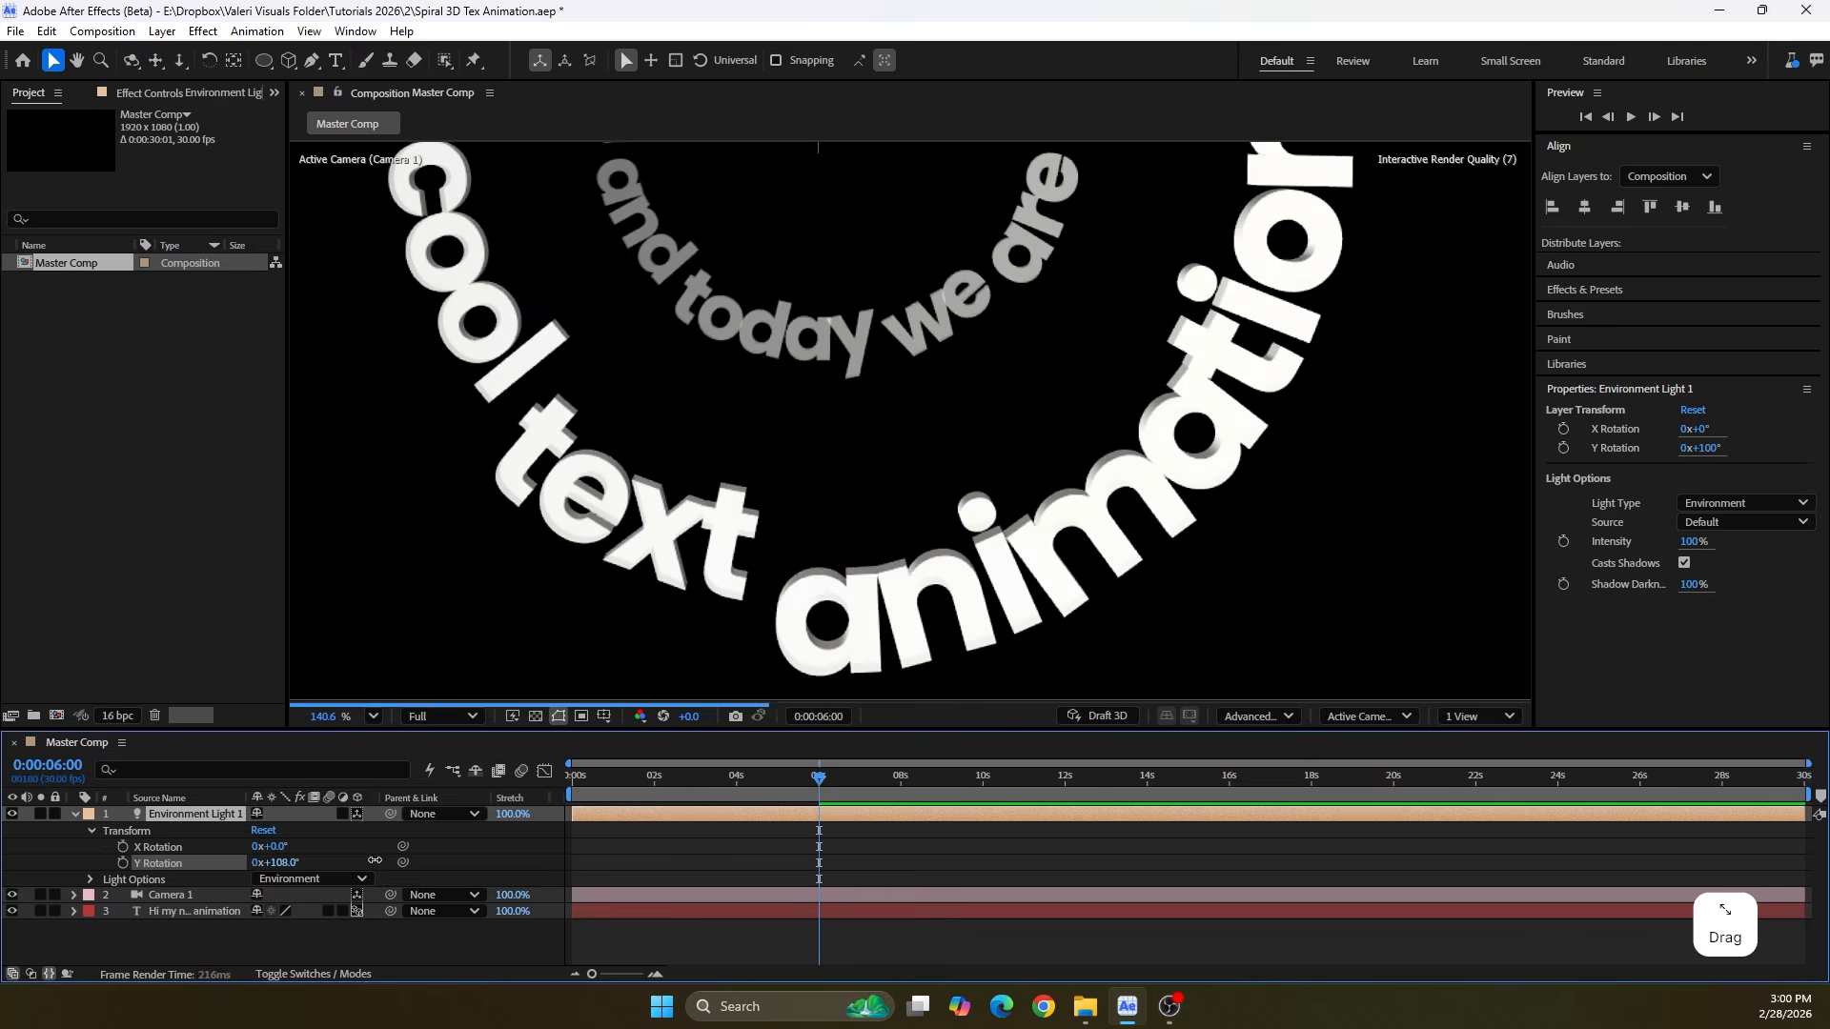
{"action": "left_click_drag", "start_coordinate": [256, 862], "coordinate": [315, 840]}
{"action": "left_click", "coordinate": [270, 863]}
{"action": "type", "text": "0"}
{"action": "key", "text": "Return"}
{"action": "scroll", "coordinate": [256, 873], "scroll_direction": "down", "scroll_amount": 1}
{"action": "left_click", "coordinate": [270, 865]}
{"action": "key", "text": "Return"}
{"action": "scroll", "coordinate": [642, 415], "scroll_direction": "down", "scroll_amount": 2}
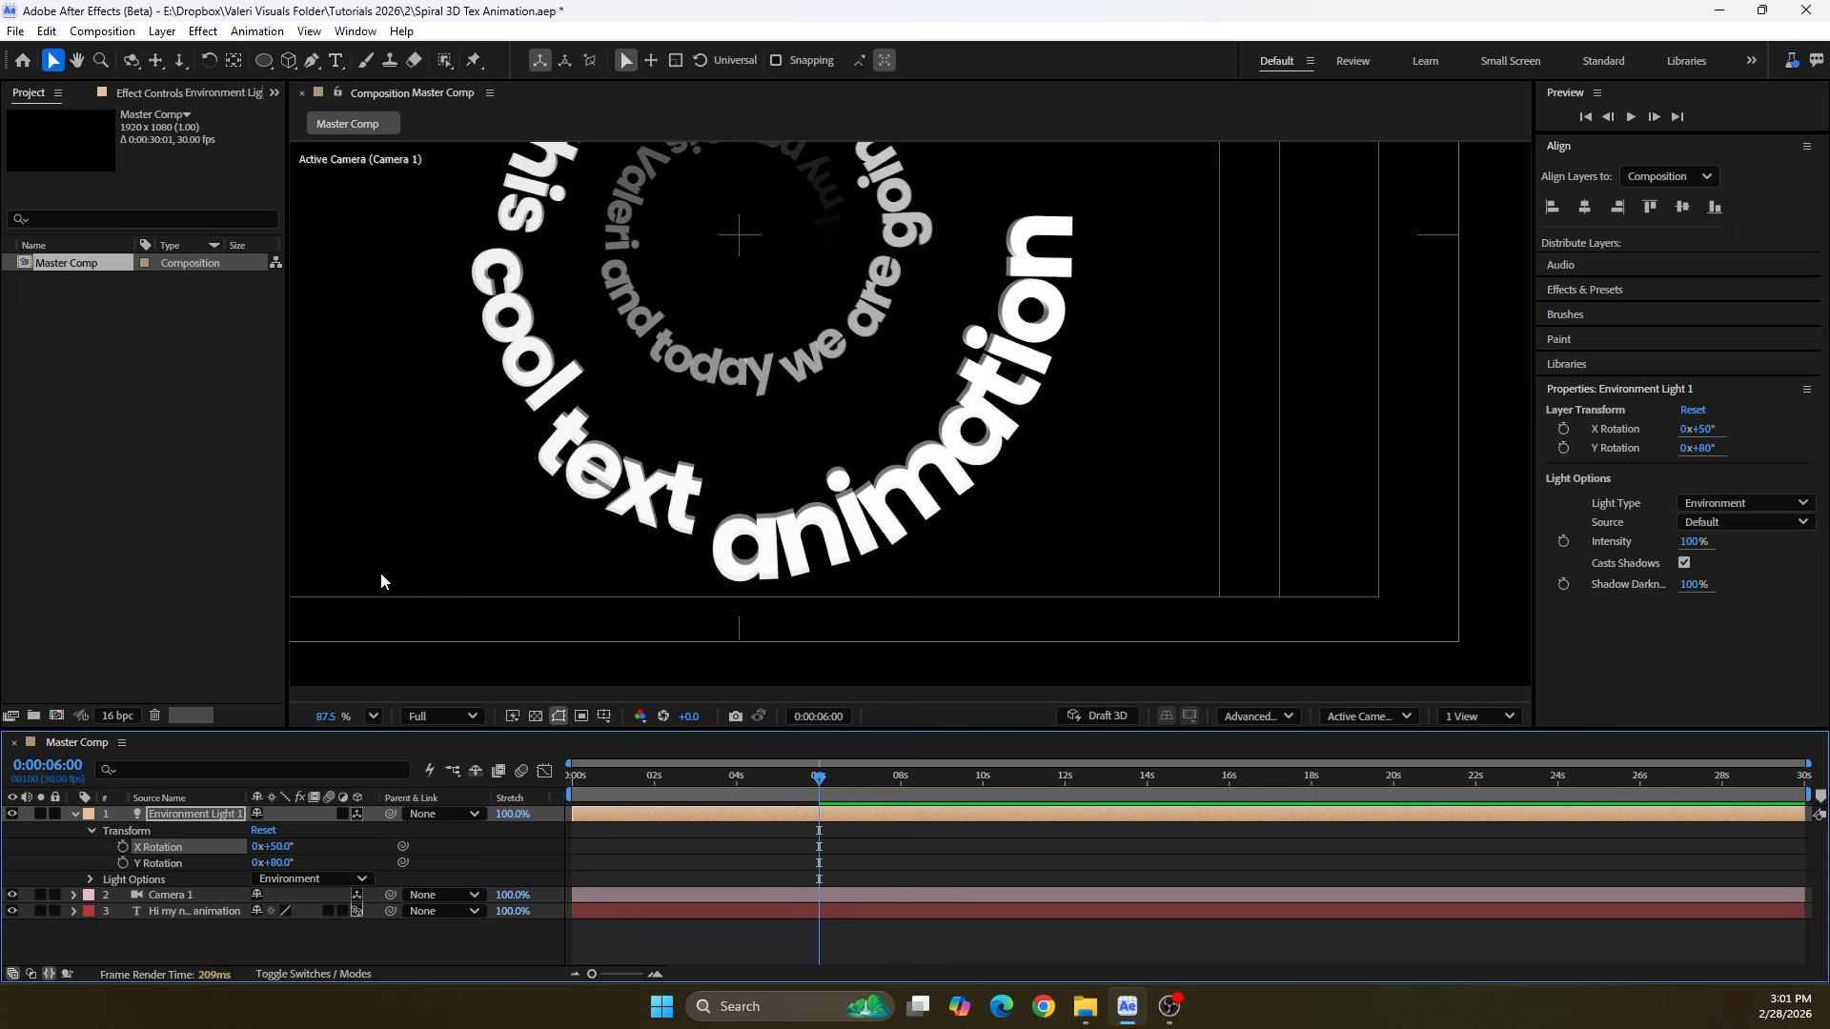
Save the project, then collapse and deselect the environment light layer
{"action": "left_click_drag", "start_coordinate": [400, 495], "coordinate": [511, 559]}
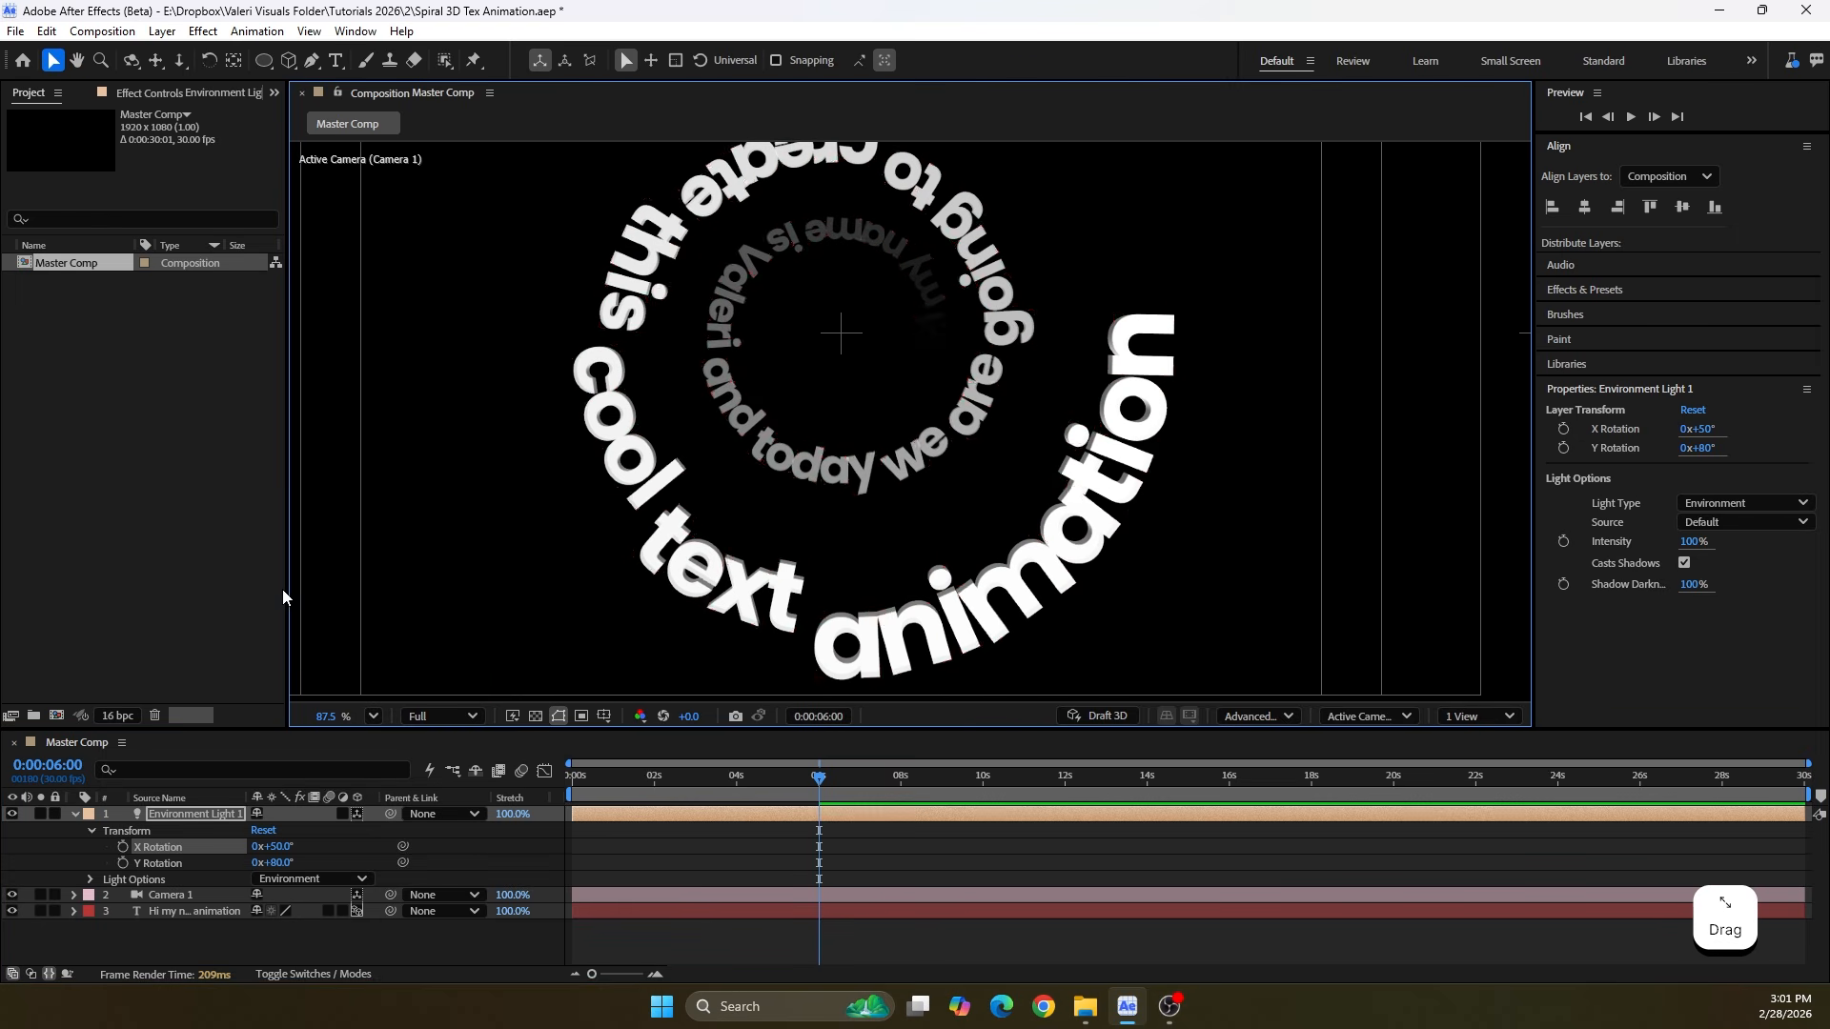
{"action": "key", "text": "ctrl+s"}
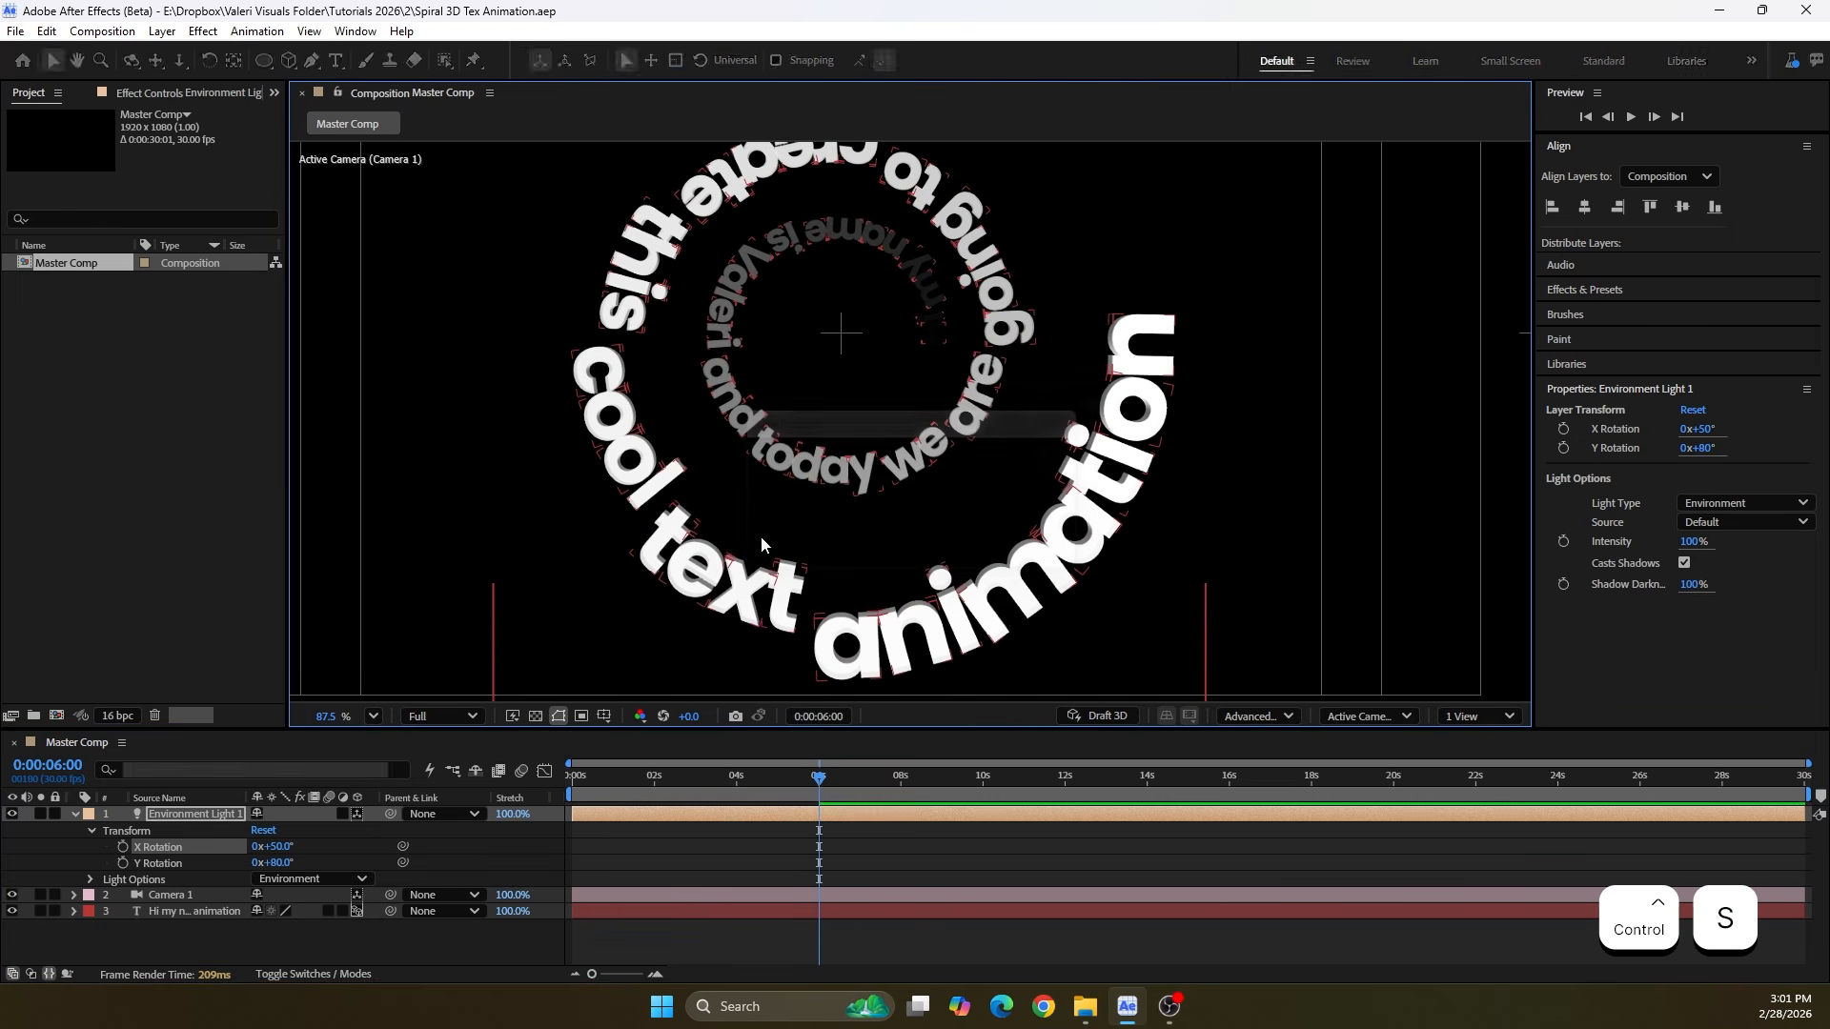
{"action": "left_click", "coordinate": [75, 813]}
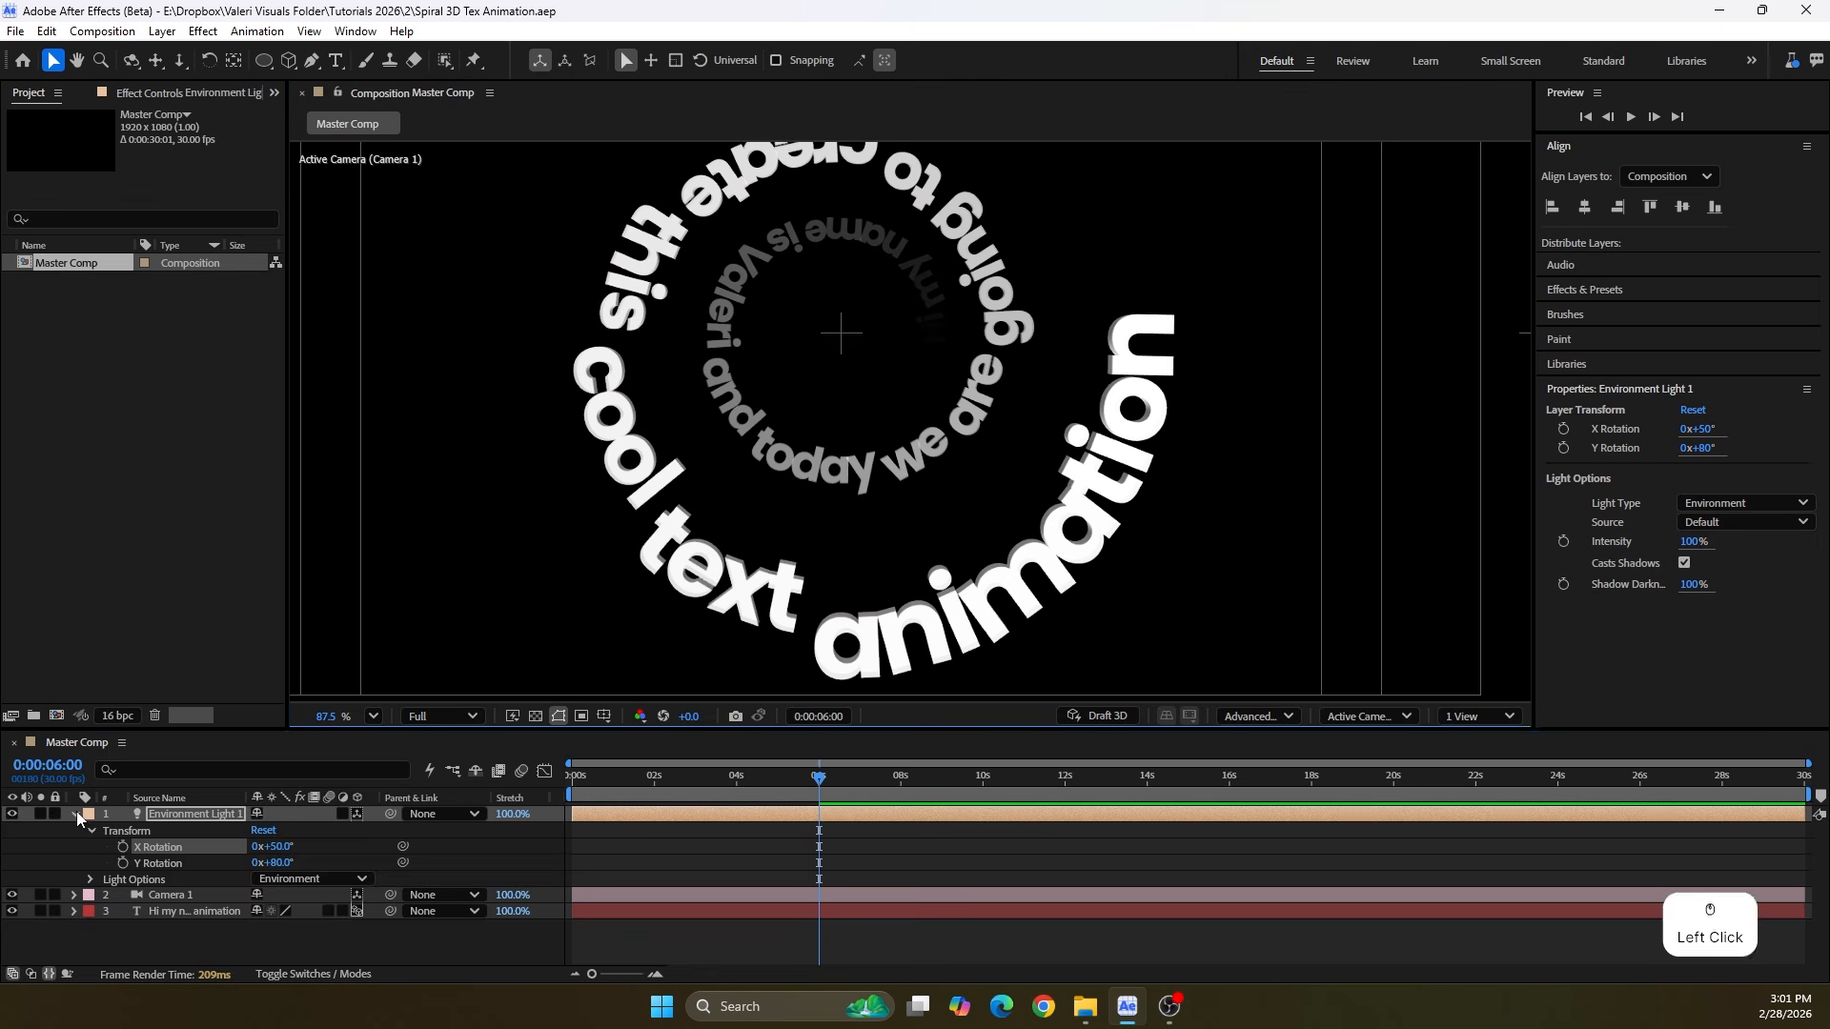
{"action": "left_click", "coordinate": [442, 941]}
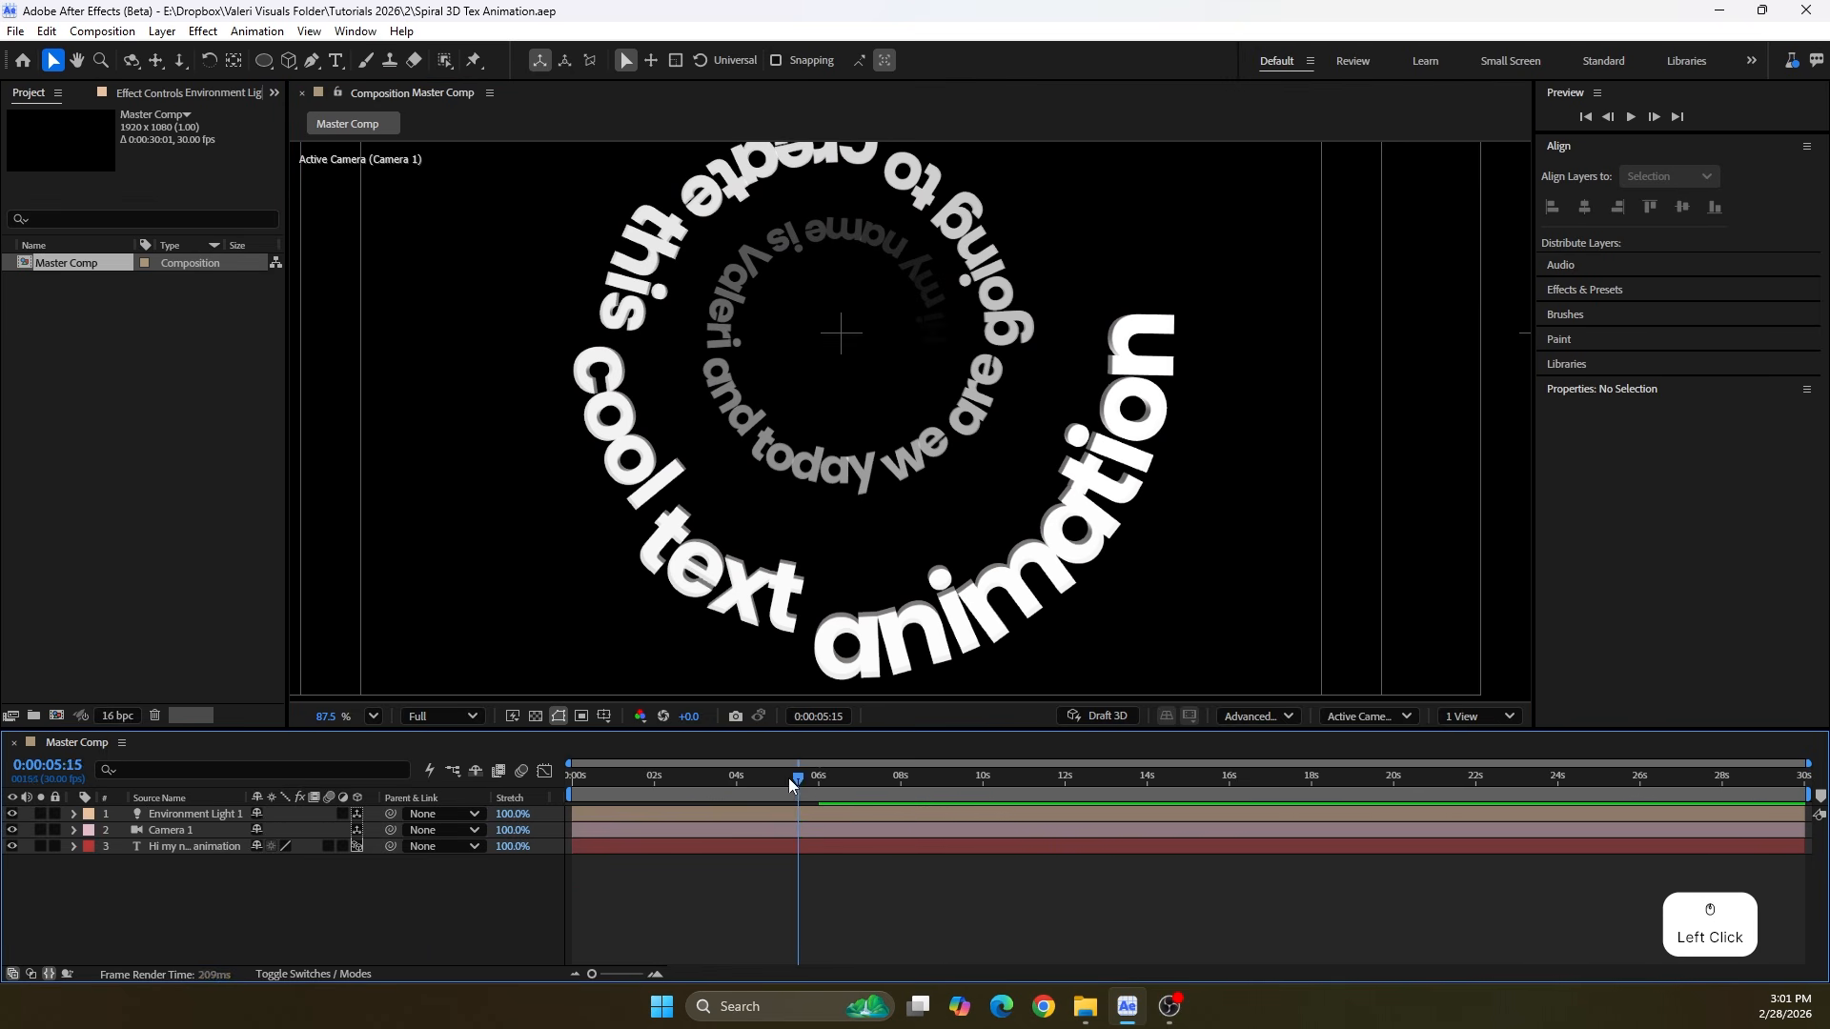
Enable Depth of Field in Camera 1's Camera Options and set the Aperture to 20 pixels
{"action": "mouse_move", "coordinate": [790, 783]}
{"action": "left_mouse_down"}
{"action": "mouse_move", "coordinate": [637, 805]}
{"action": "mouse_move", "coordinate": [778, 786]}
{"action": "left_mouse_up"}
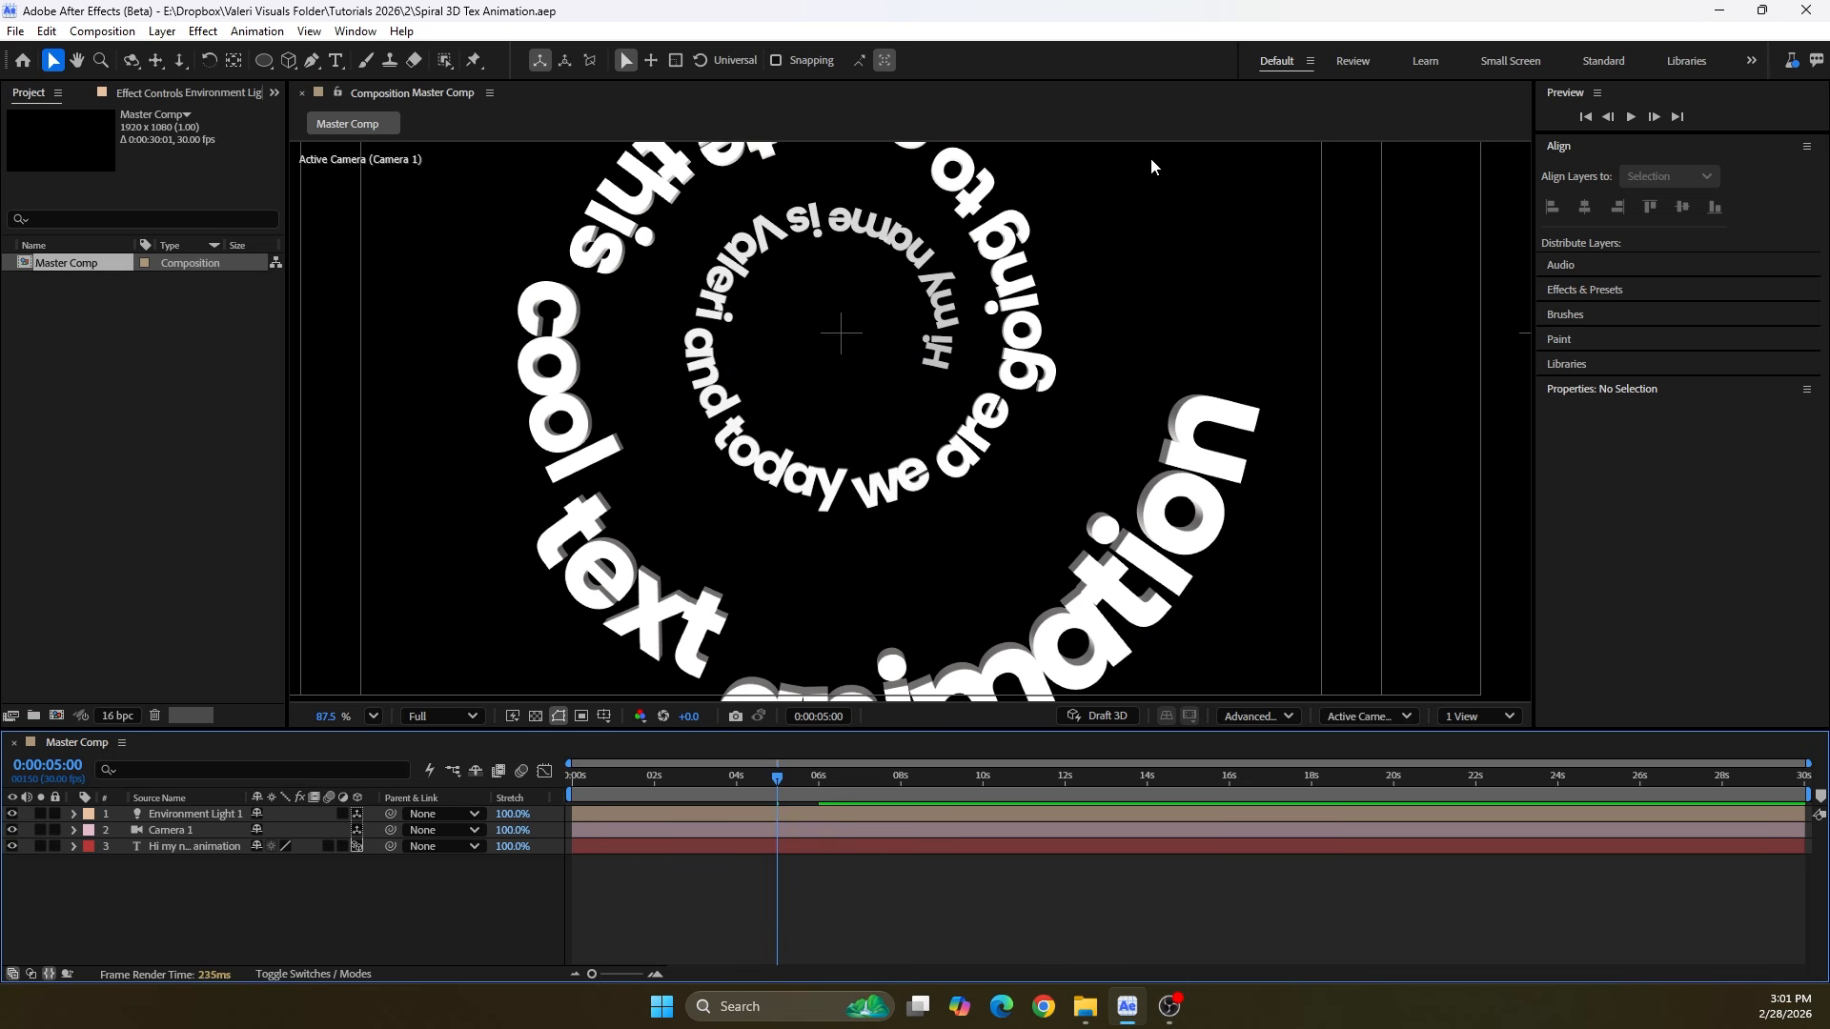
{"action": "left_click", "coordinate": [212, 828]}
{"action": "left_click", "coordinate": [73, 830]}
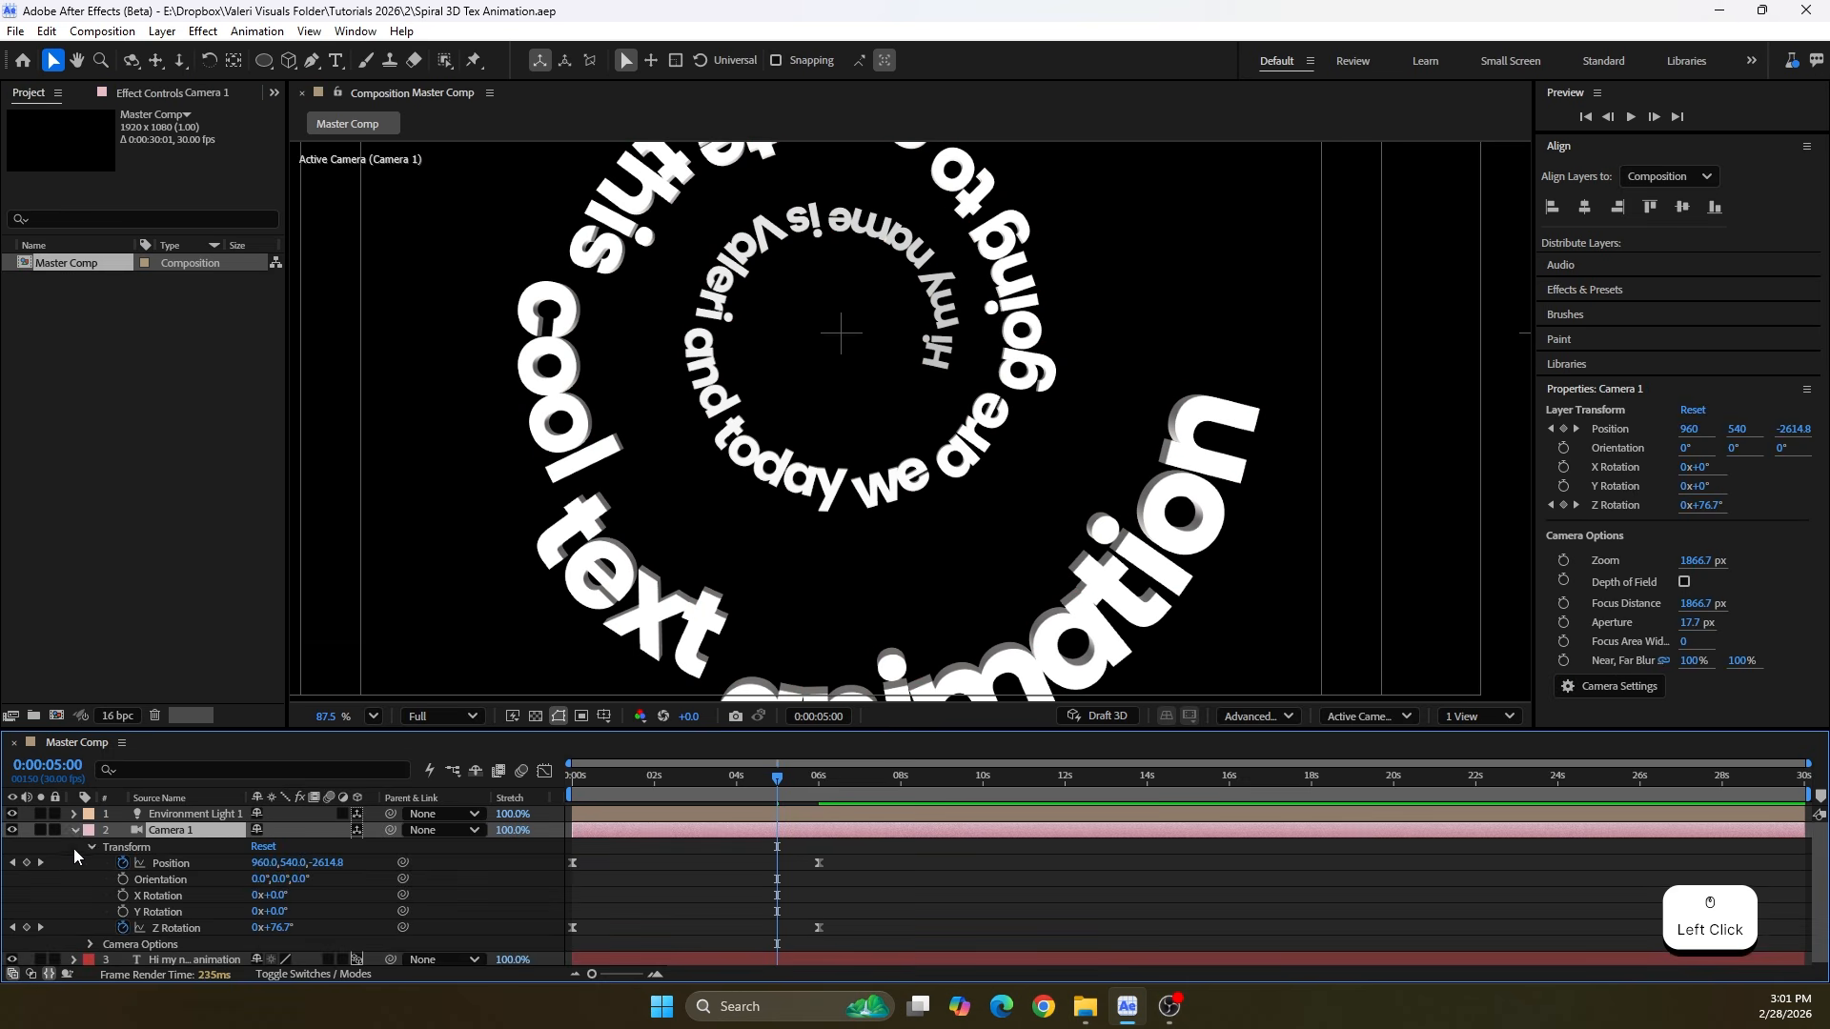
{"action": "left_click", "coordinate": [91, 847]}
{"action": "left_click", "coordinate": [90, 864]}
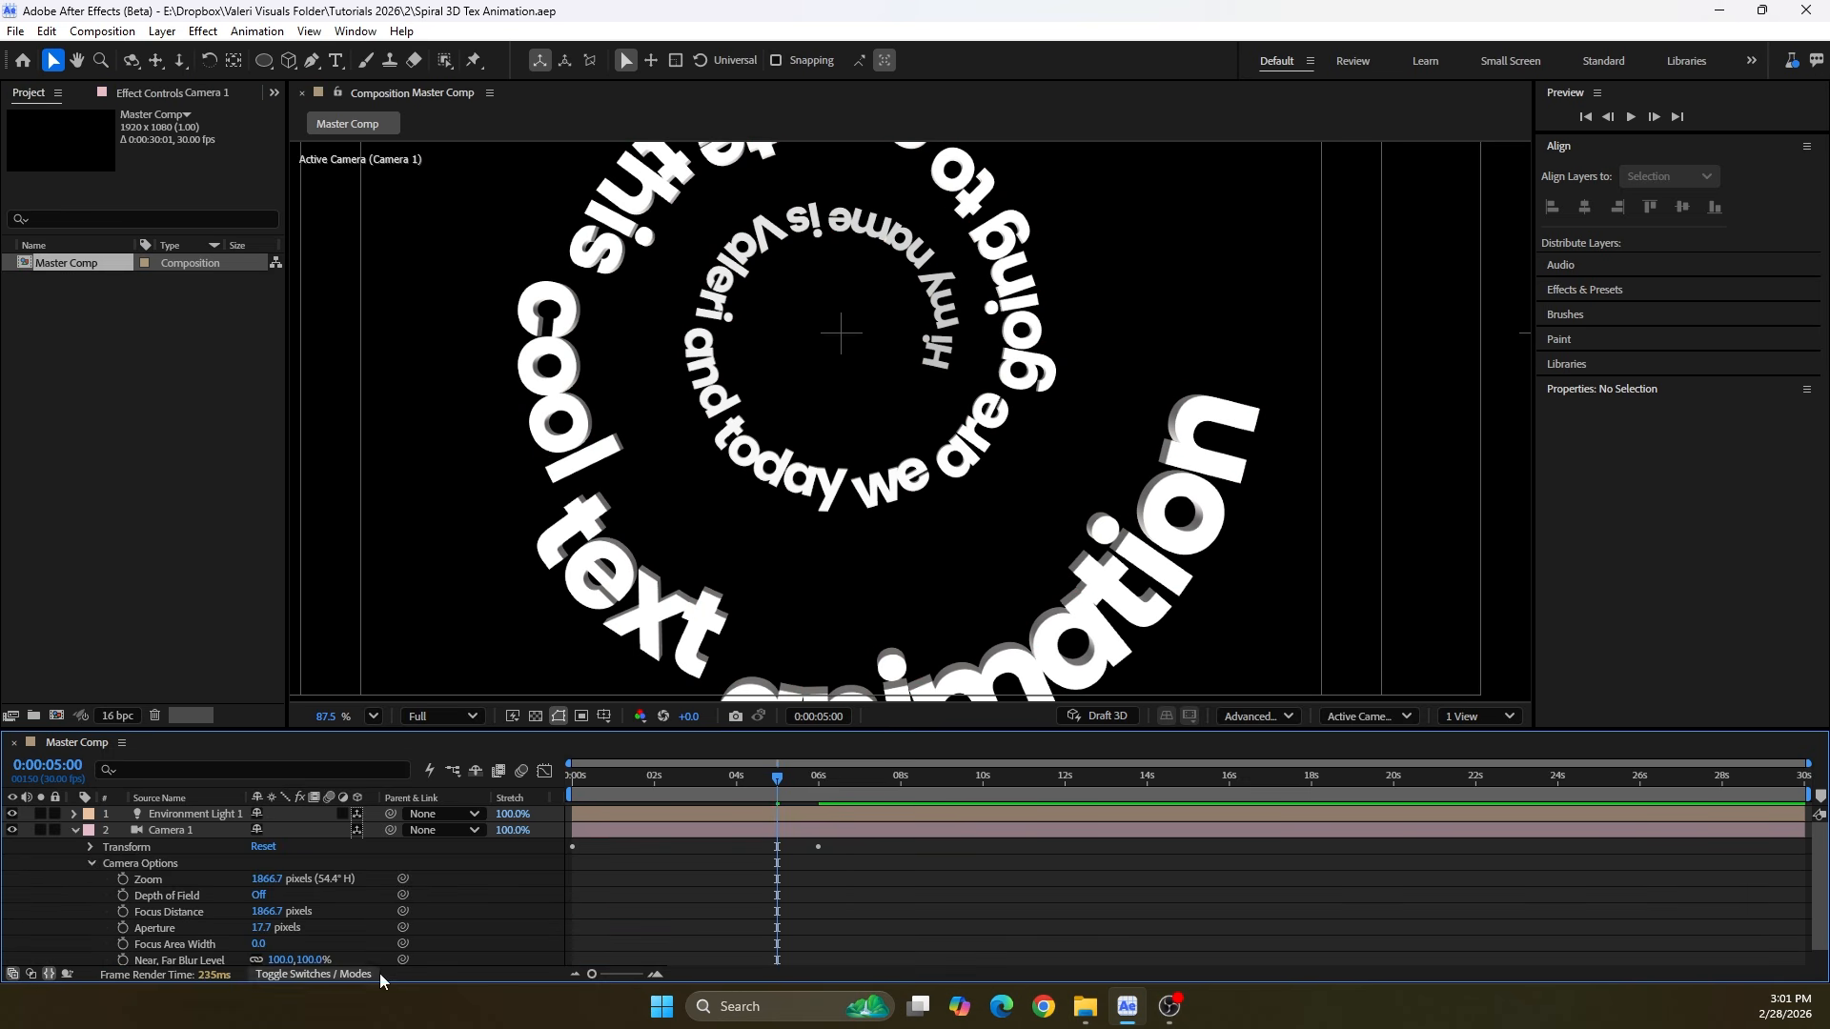
{"action": "left_click", "coordinate": [259, 895]}
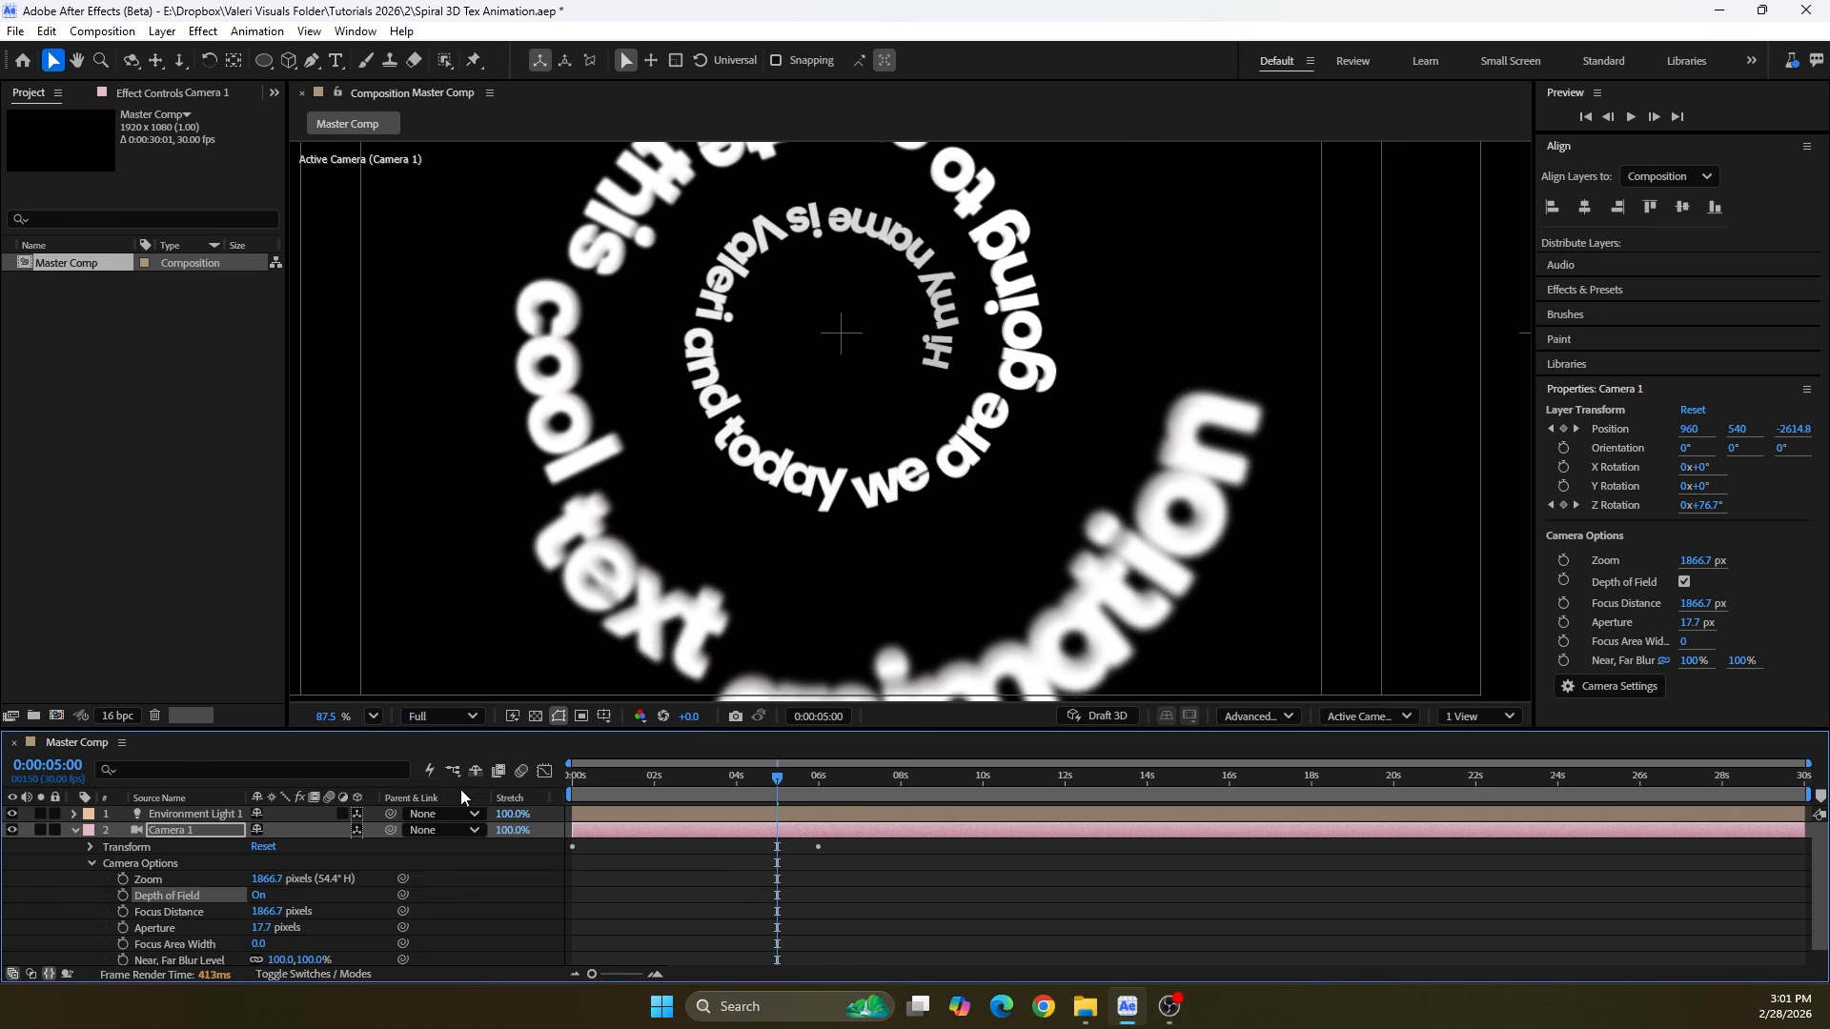
{"action": "left_click", "coordinate": [260, 928]}
{"action": "type", "text": "20"}
{"action": "key", "text": "Return"}
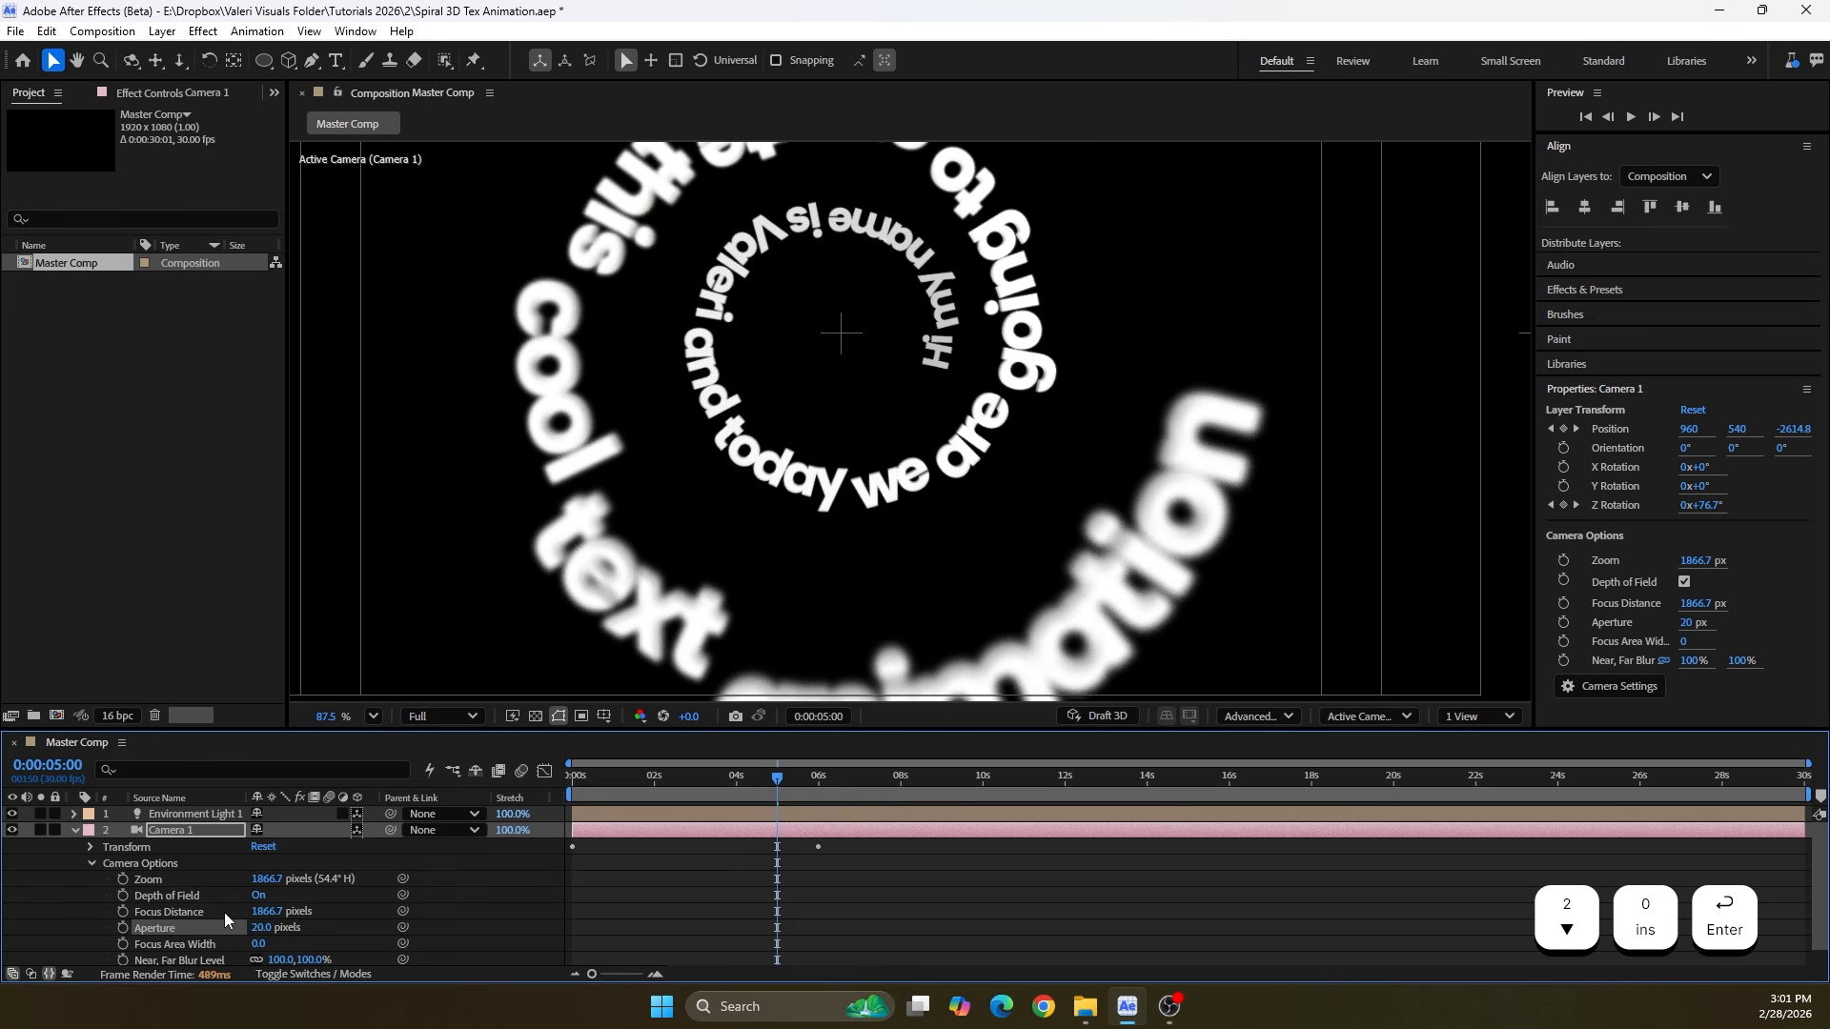
Go to 0:00:06:00 and switch the viewer to the Top view, framing the camera's view cone and the spiral text
{"action": "left_click_drag", "start_coordinate": [770, 779], "coordinate": [815, 793]}
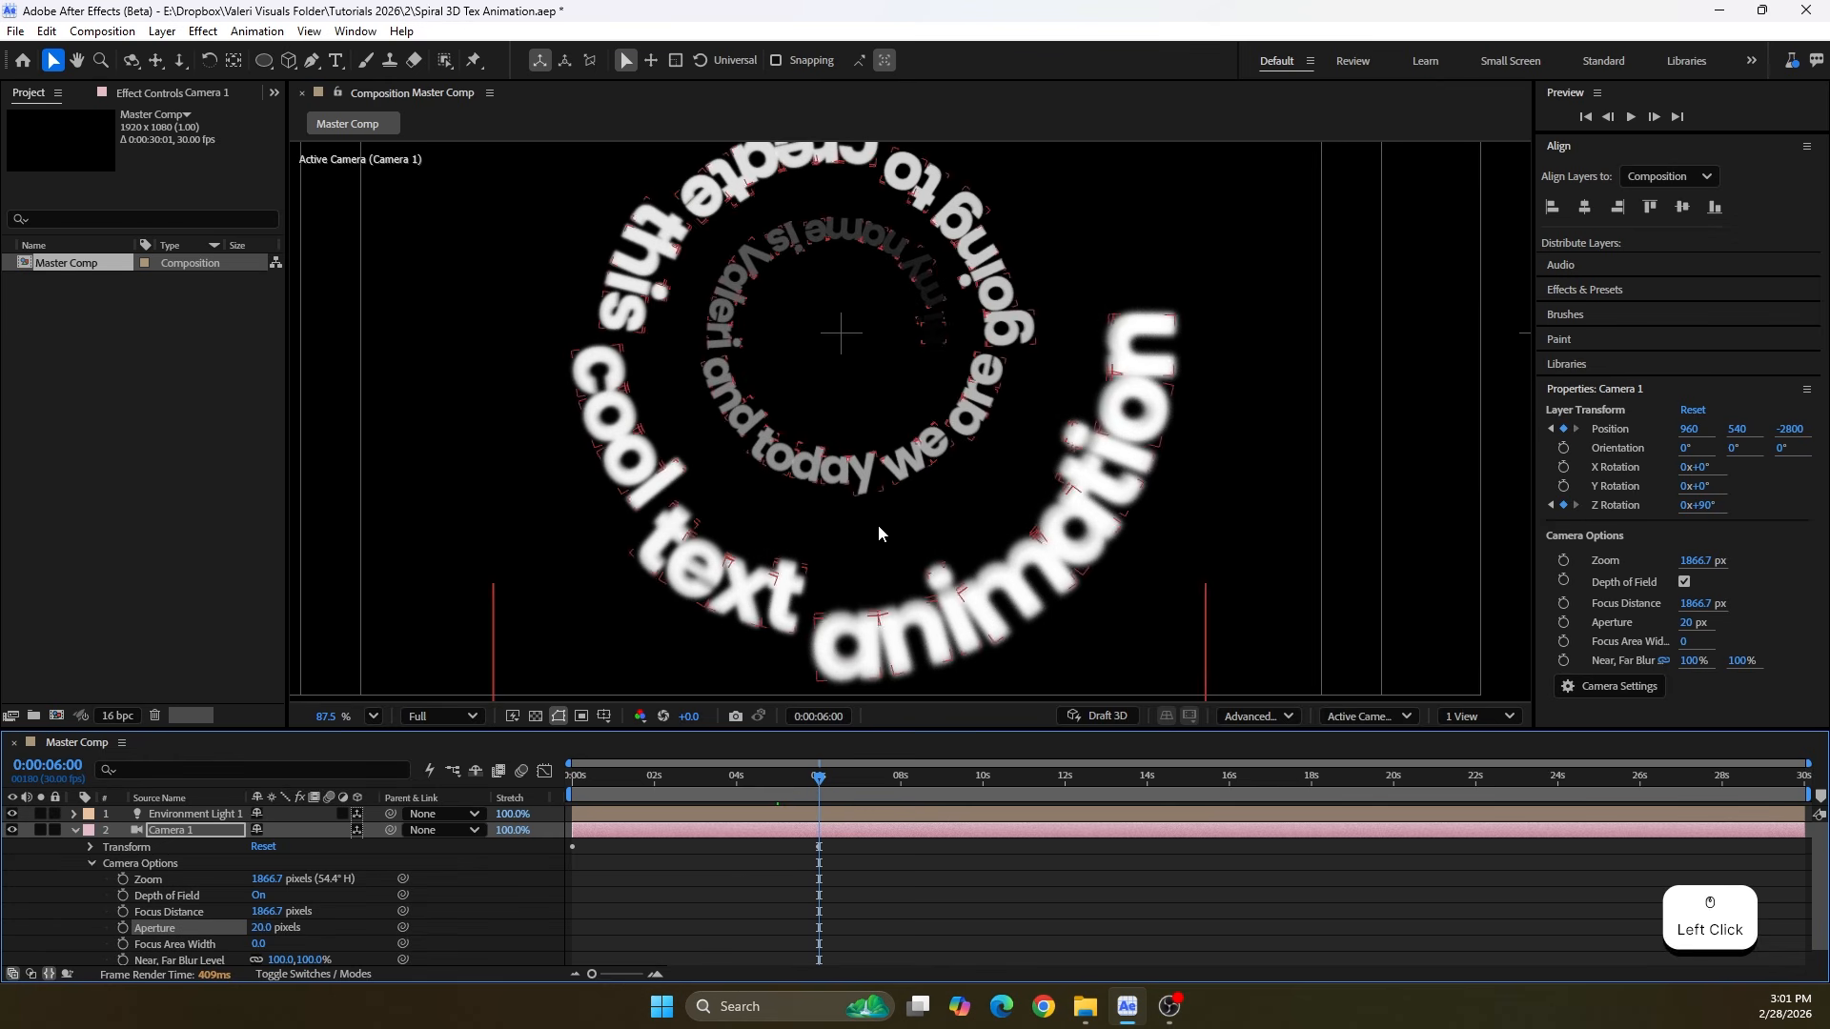
{"action": "left_click_drag", "start_coordinate": [260, 917], "coordinate": [201, 926]}
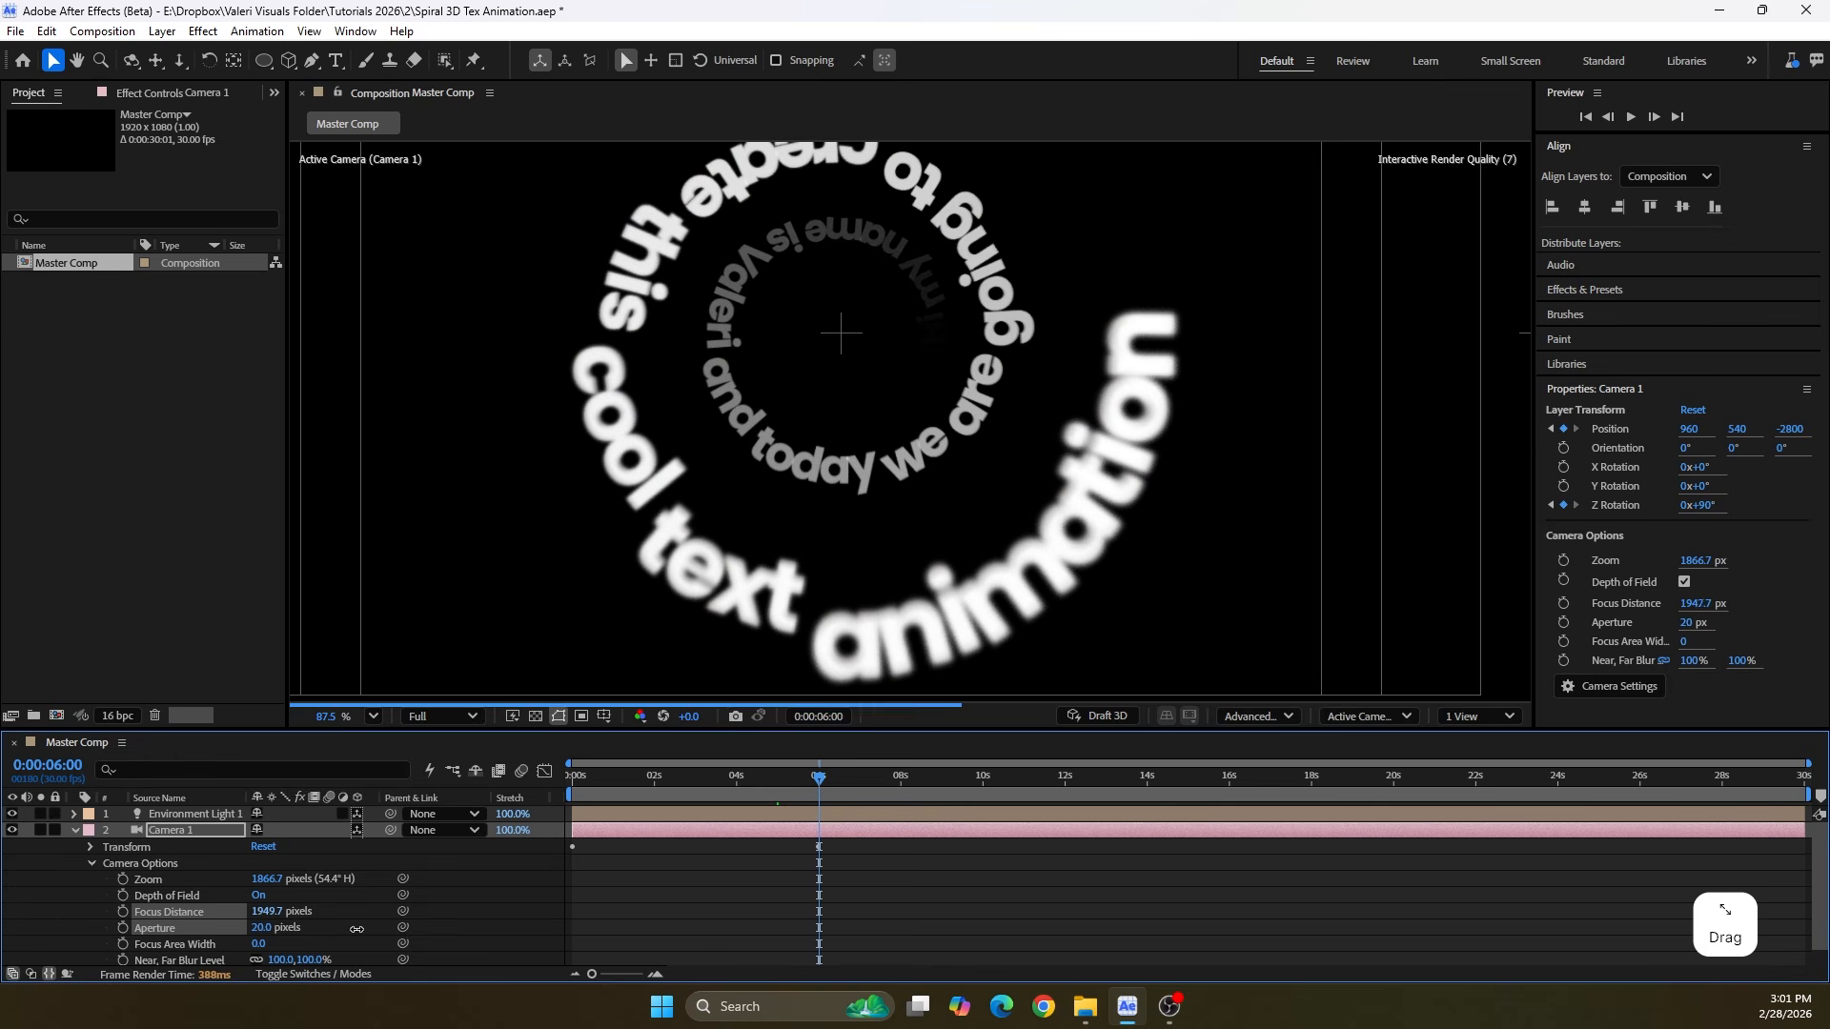
{"action": "left_click", "coordinate": [1364, 717]}
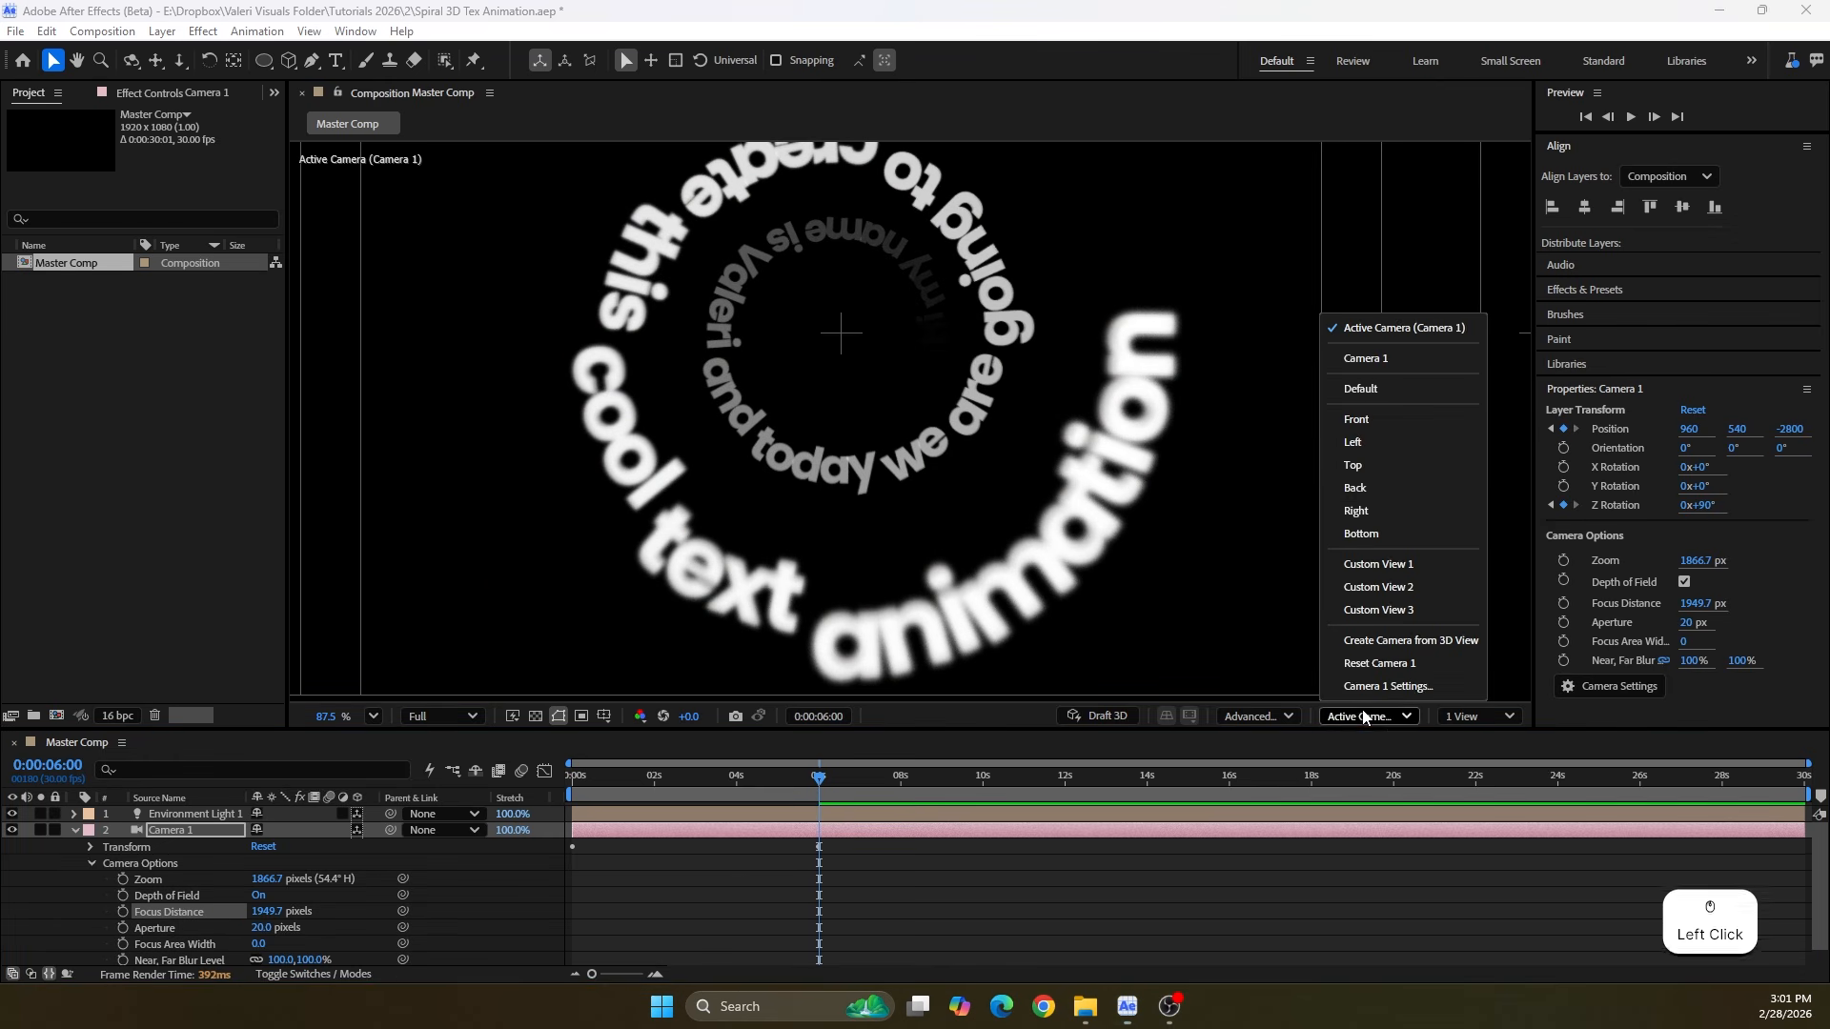
{"action": "left_click", "coordinate": [1364, 467]}
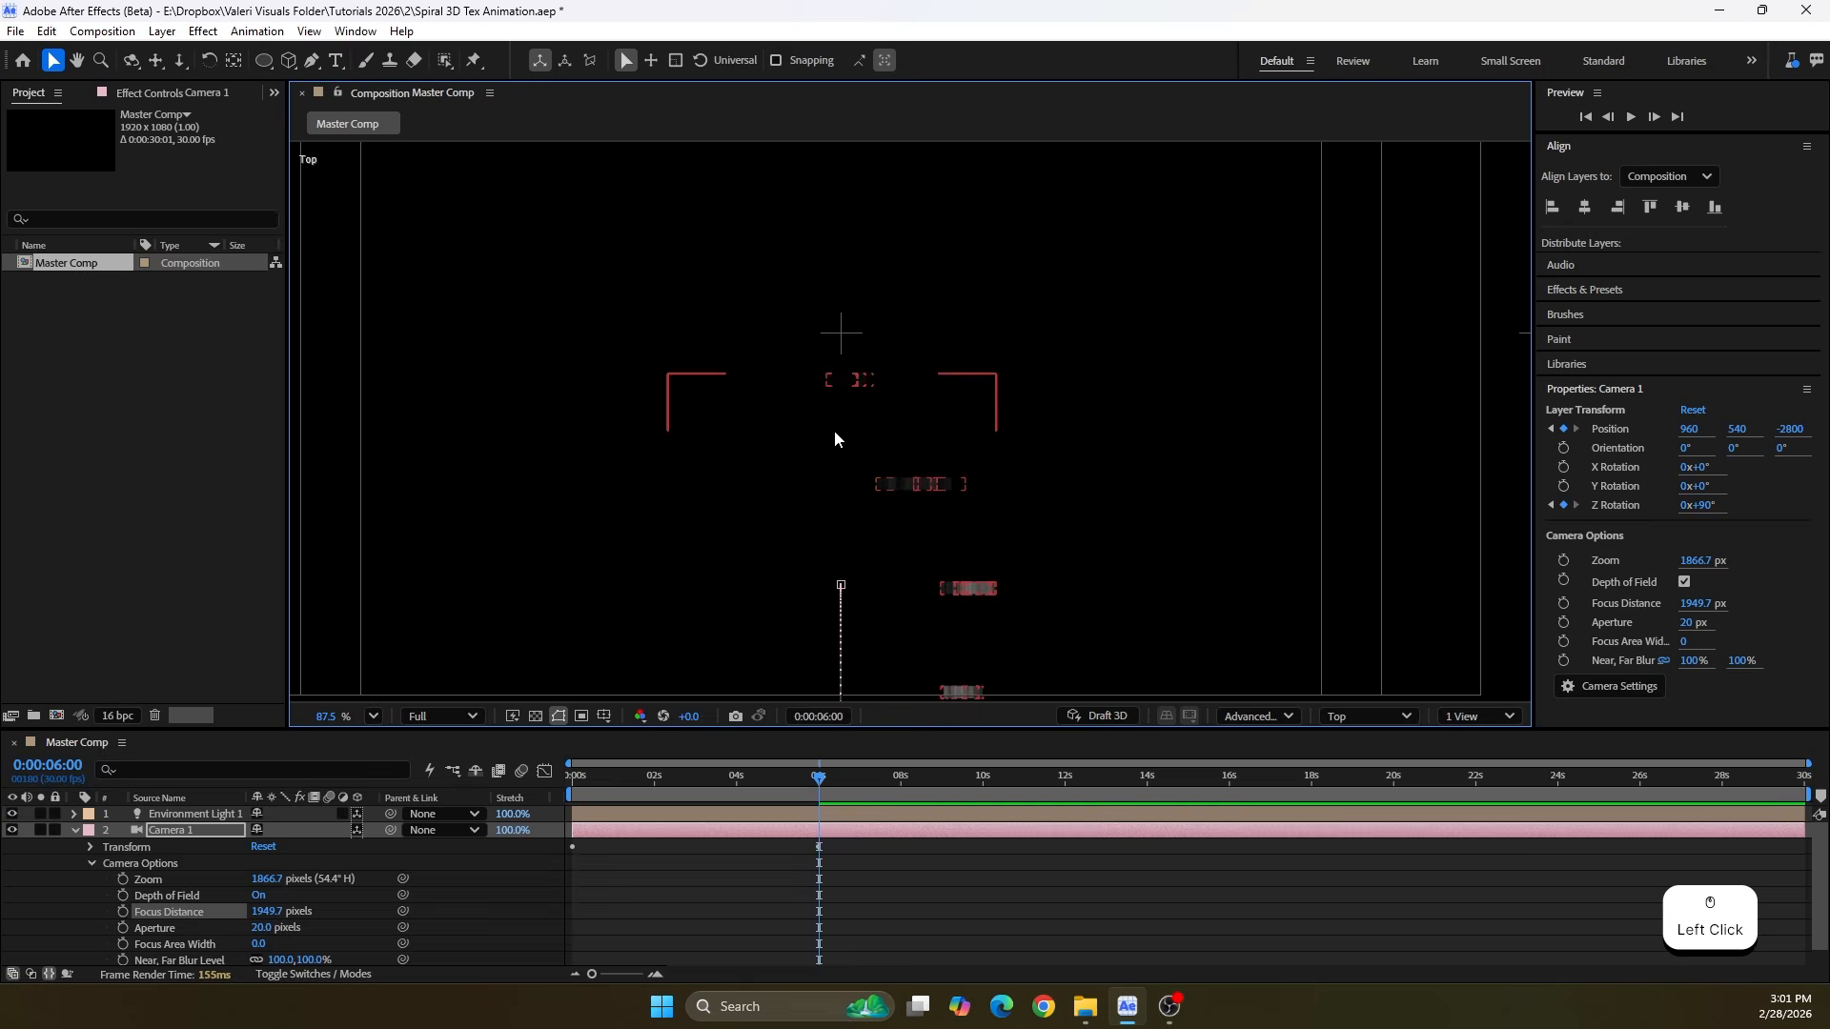
{"action": "scroll", "coordinate": [832, 430], "scroll_direction": "down", "scroll_amount": 7}
{"action": "left_click_drag", "start_coordinate": [765, 488], "coordinate": [732, 272]}
{"action": "scroll", "coordinate": [780, 473], "scroll_direction": "up", "scroll_amount": 4}
{"action": "key", "text": "v"}
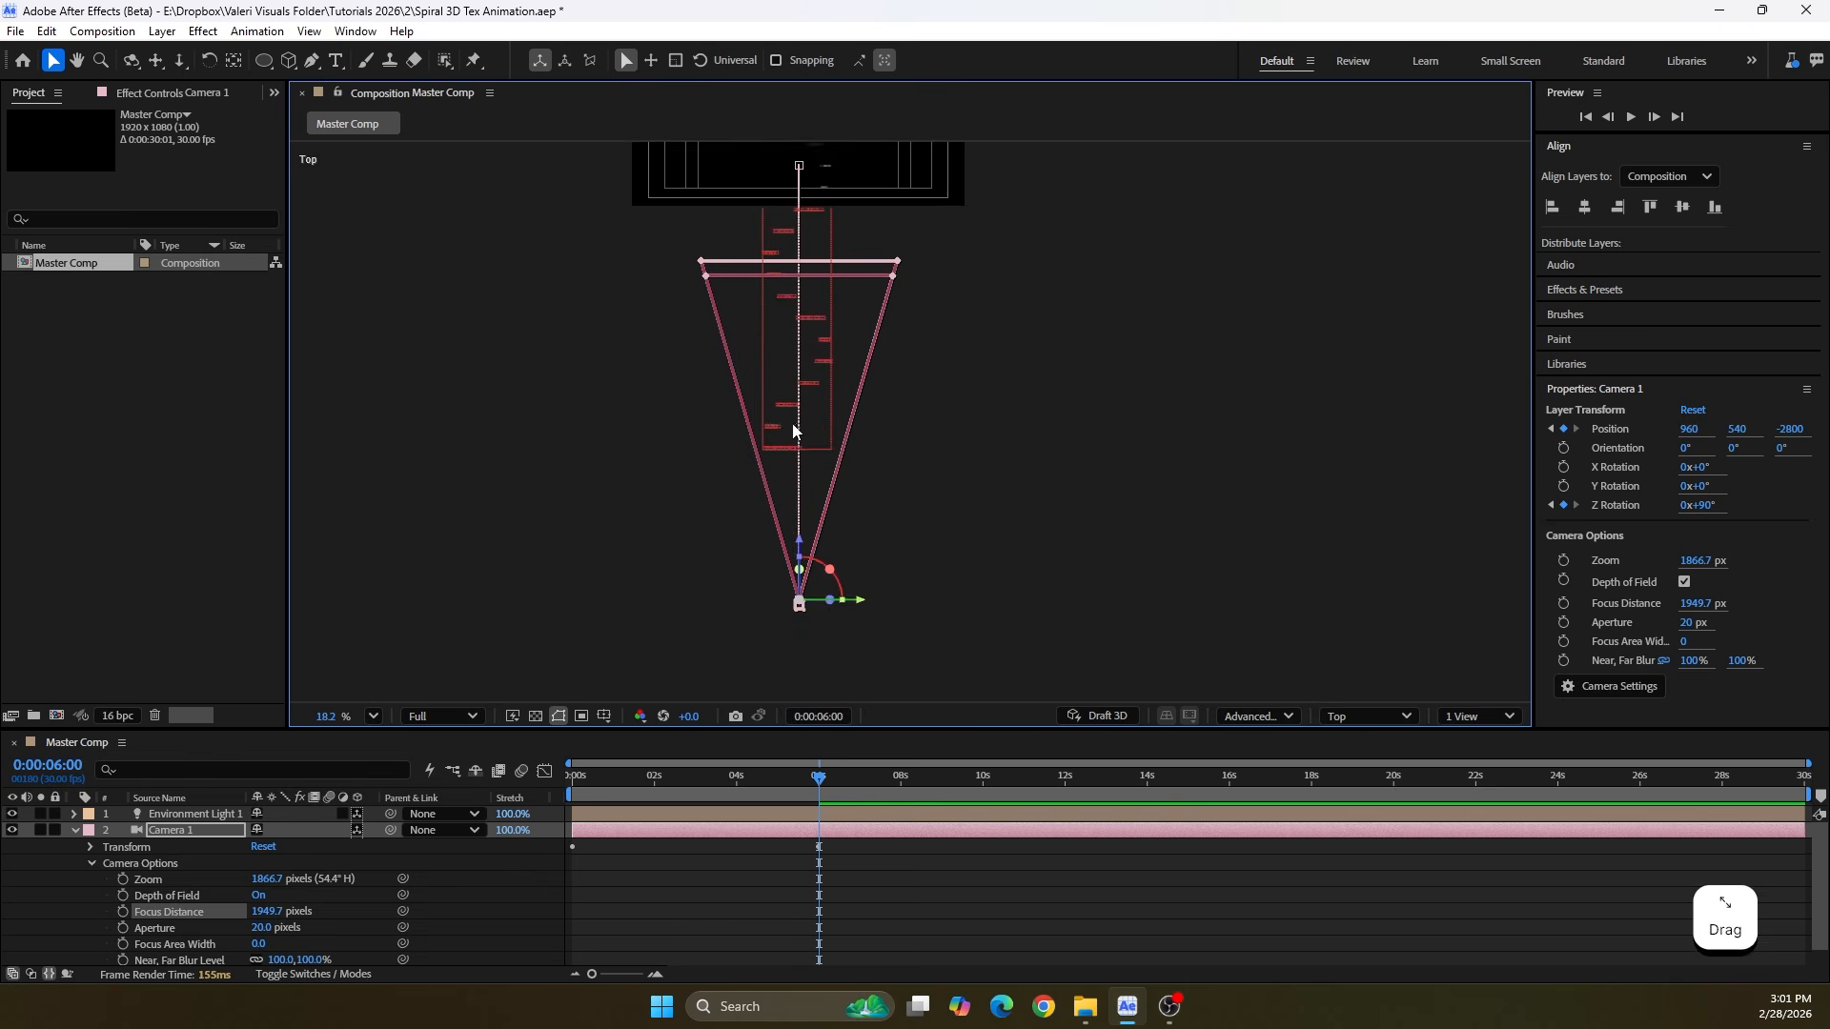
{"action": "middle_click", "coordinate": [785, 351]}
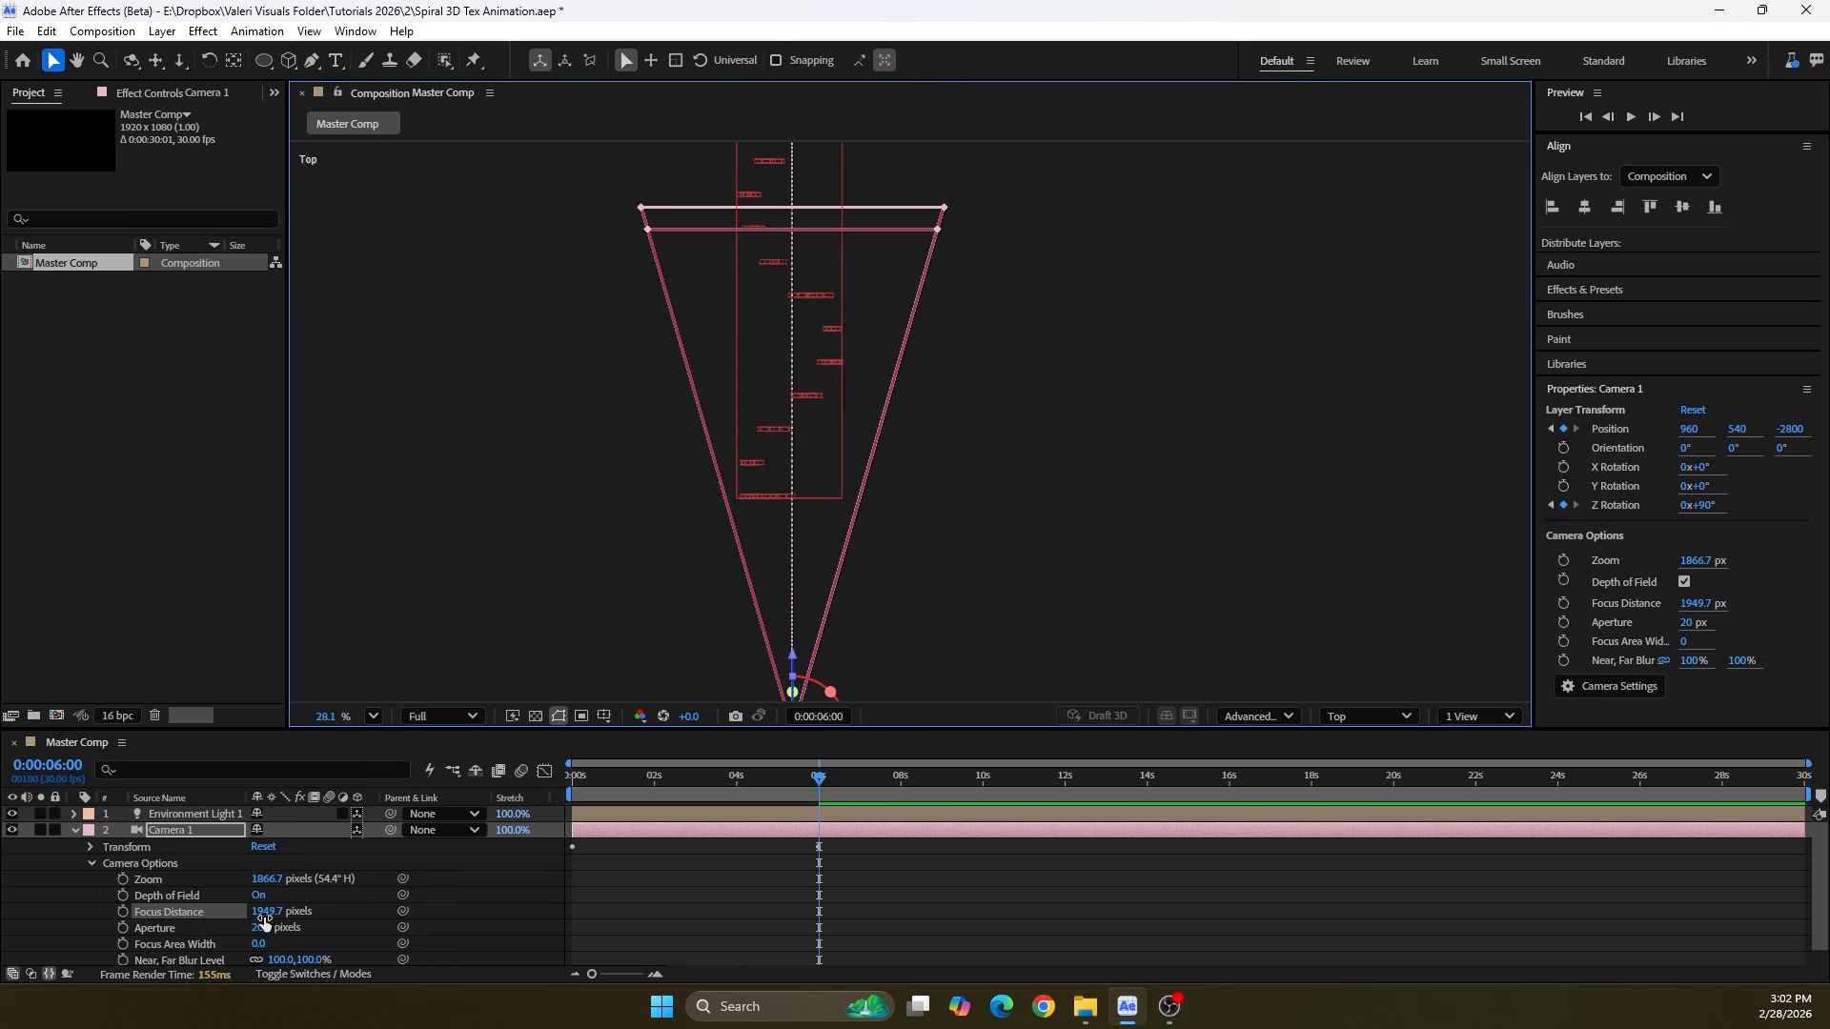
Set the camera's Focus Distance to 860 pixels, placing the focal plane at the nearest end of the spiral text
{"action": "left_click_drag", "start_coordinate": [264, 919], "coordinate": [44, 935]}
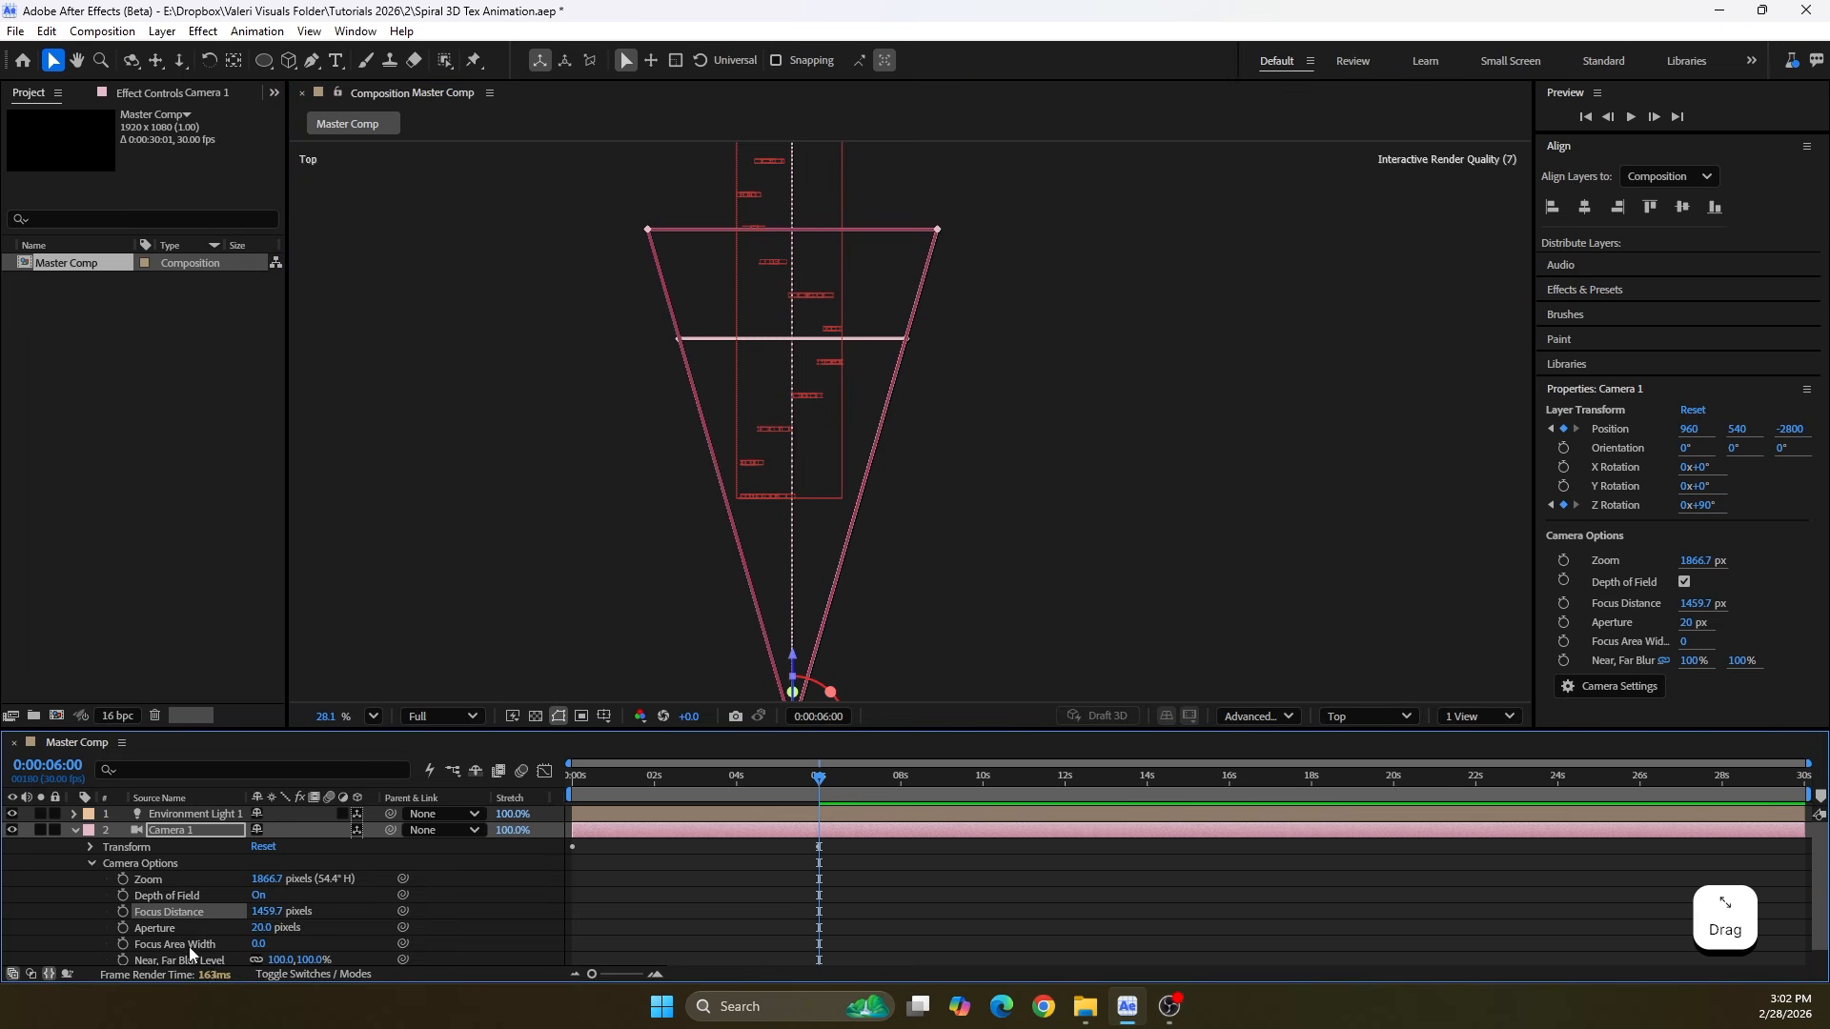
{"action": "left_click_drag", "start_coordinate": [281, 918], "coordinate": [23, 960]}
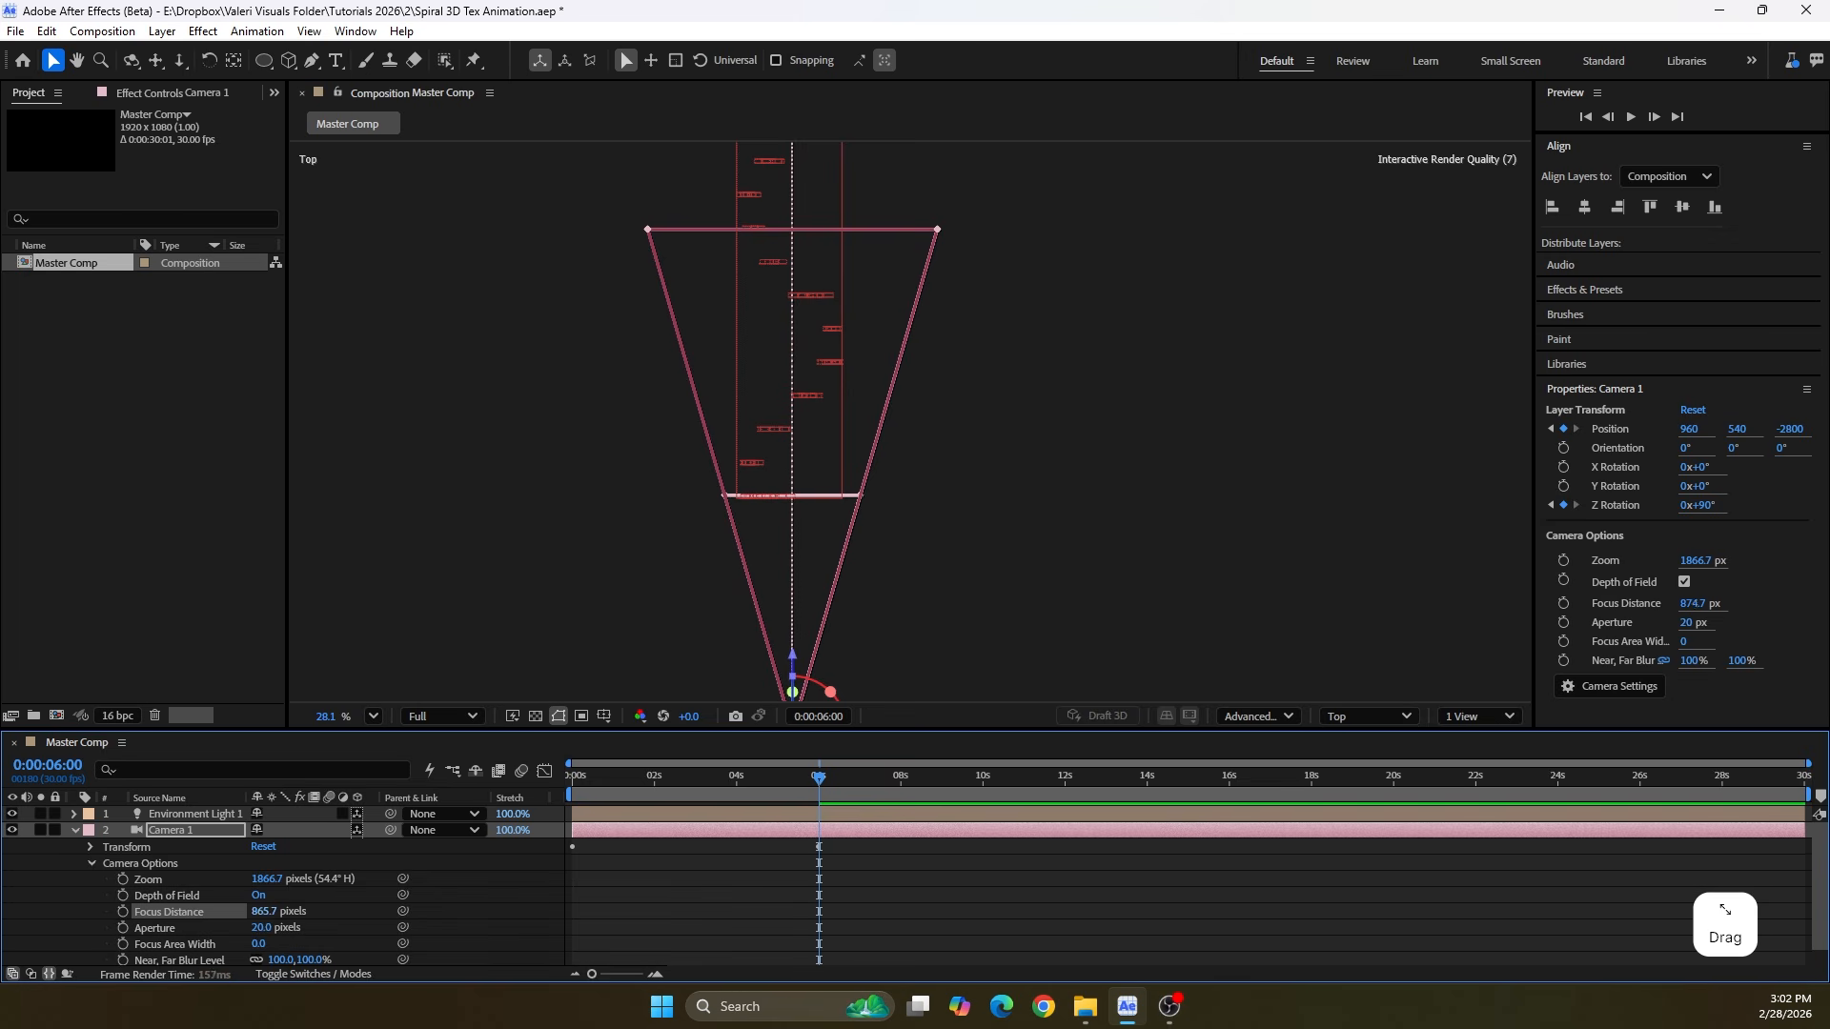
{"action": "left_click", "coordinate": [259, 913]}
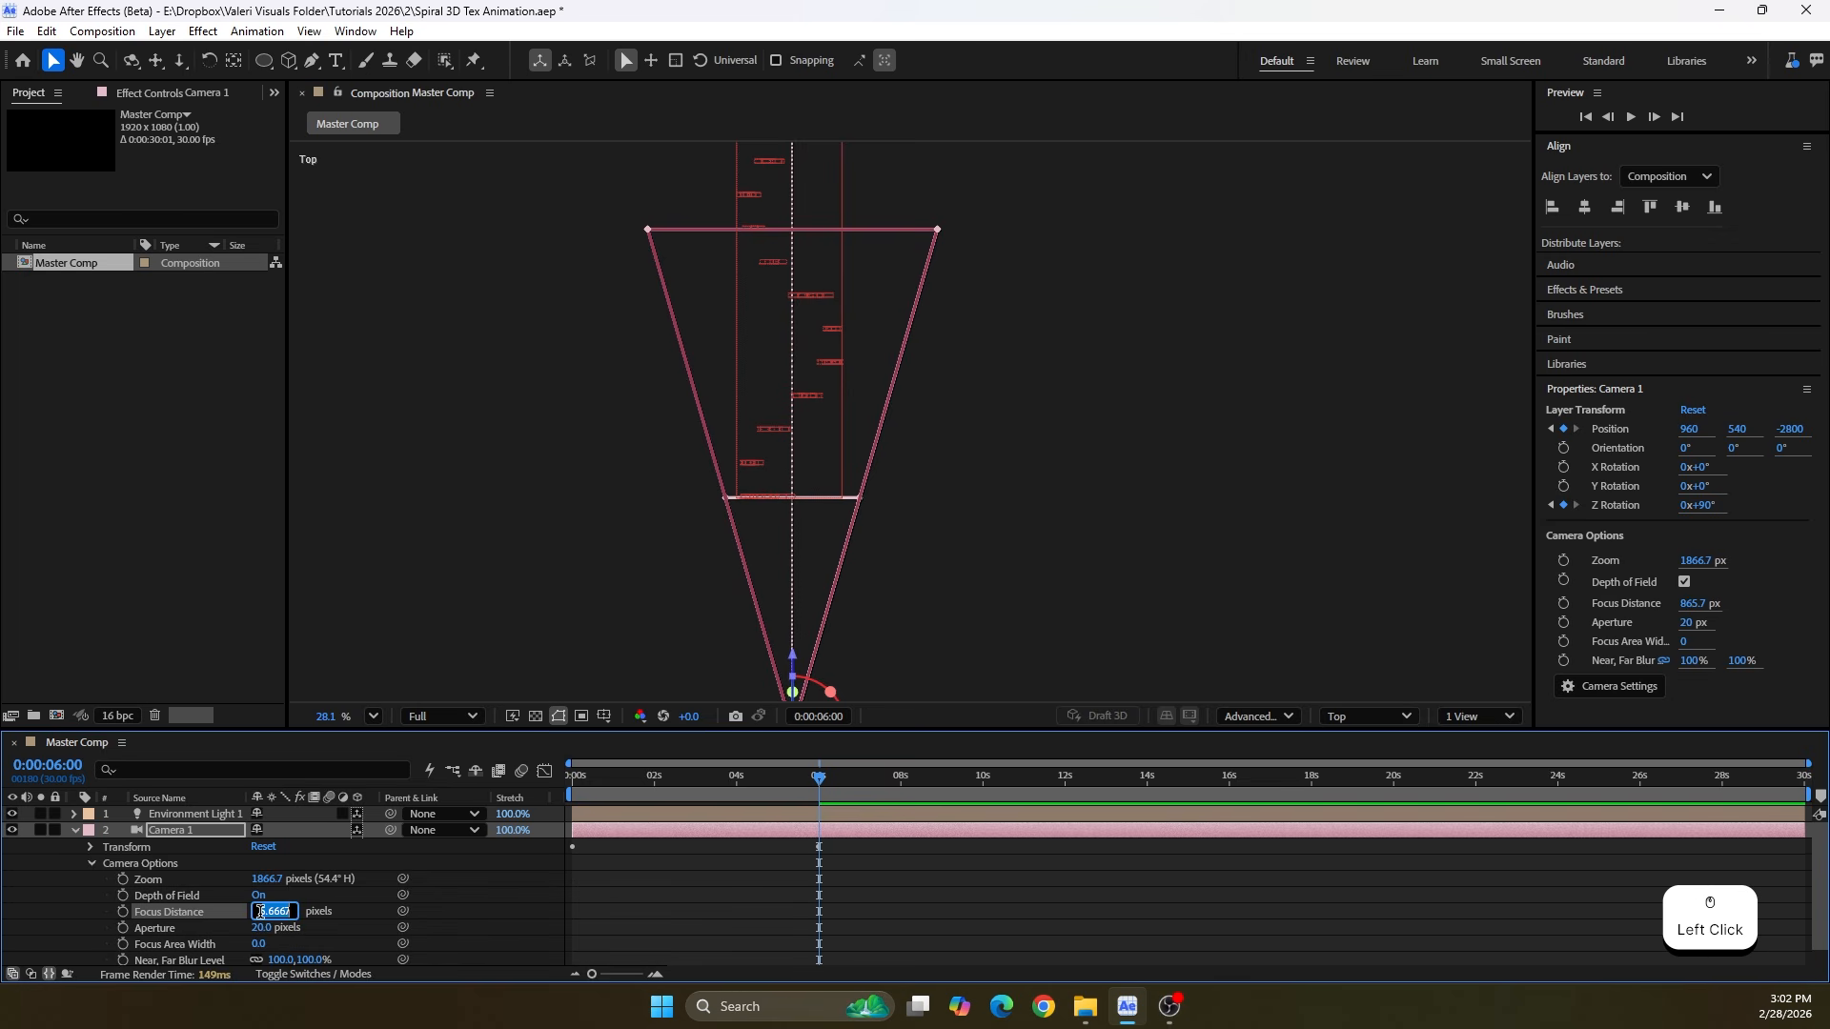
{"action": "type", "text": "860"}
{"action": "key", "text": "Return"}
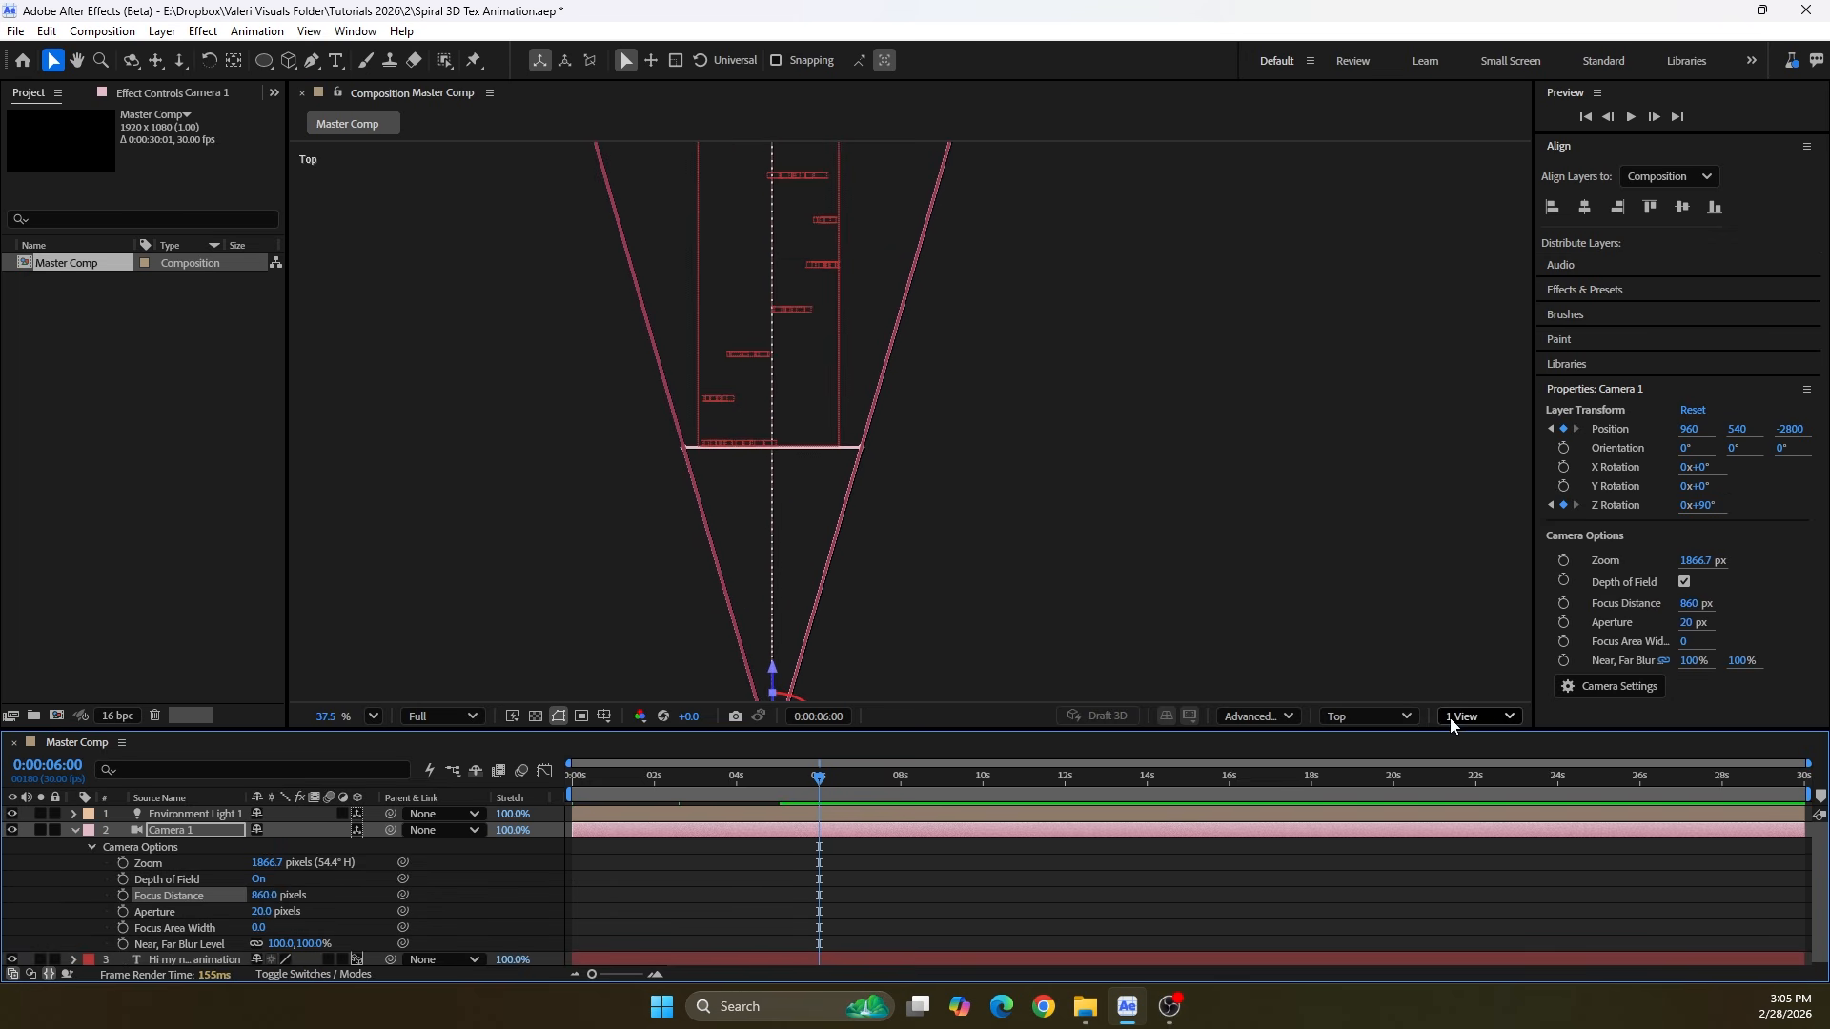
Return the viewer to the Active Camera view and fit the composition at 0:00:03:05
{"action": "left_click", "coordinate": [1478, 716]}
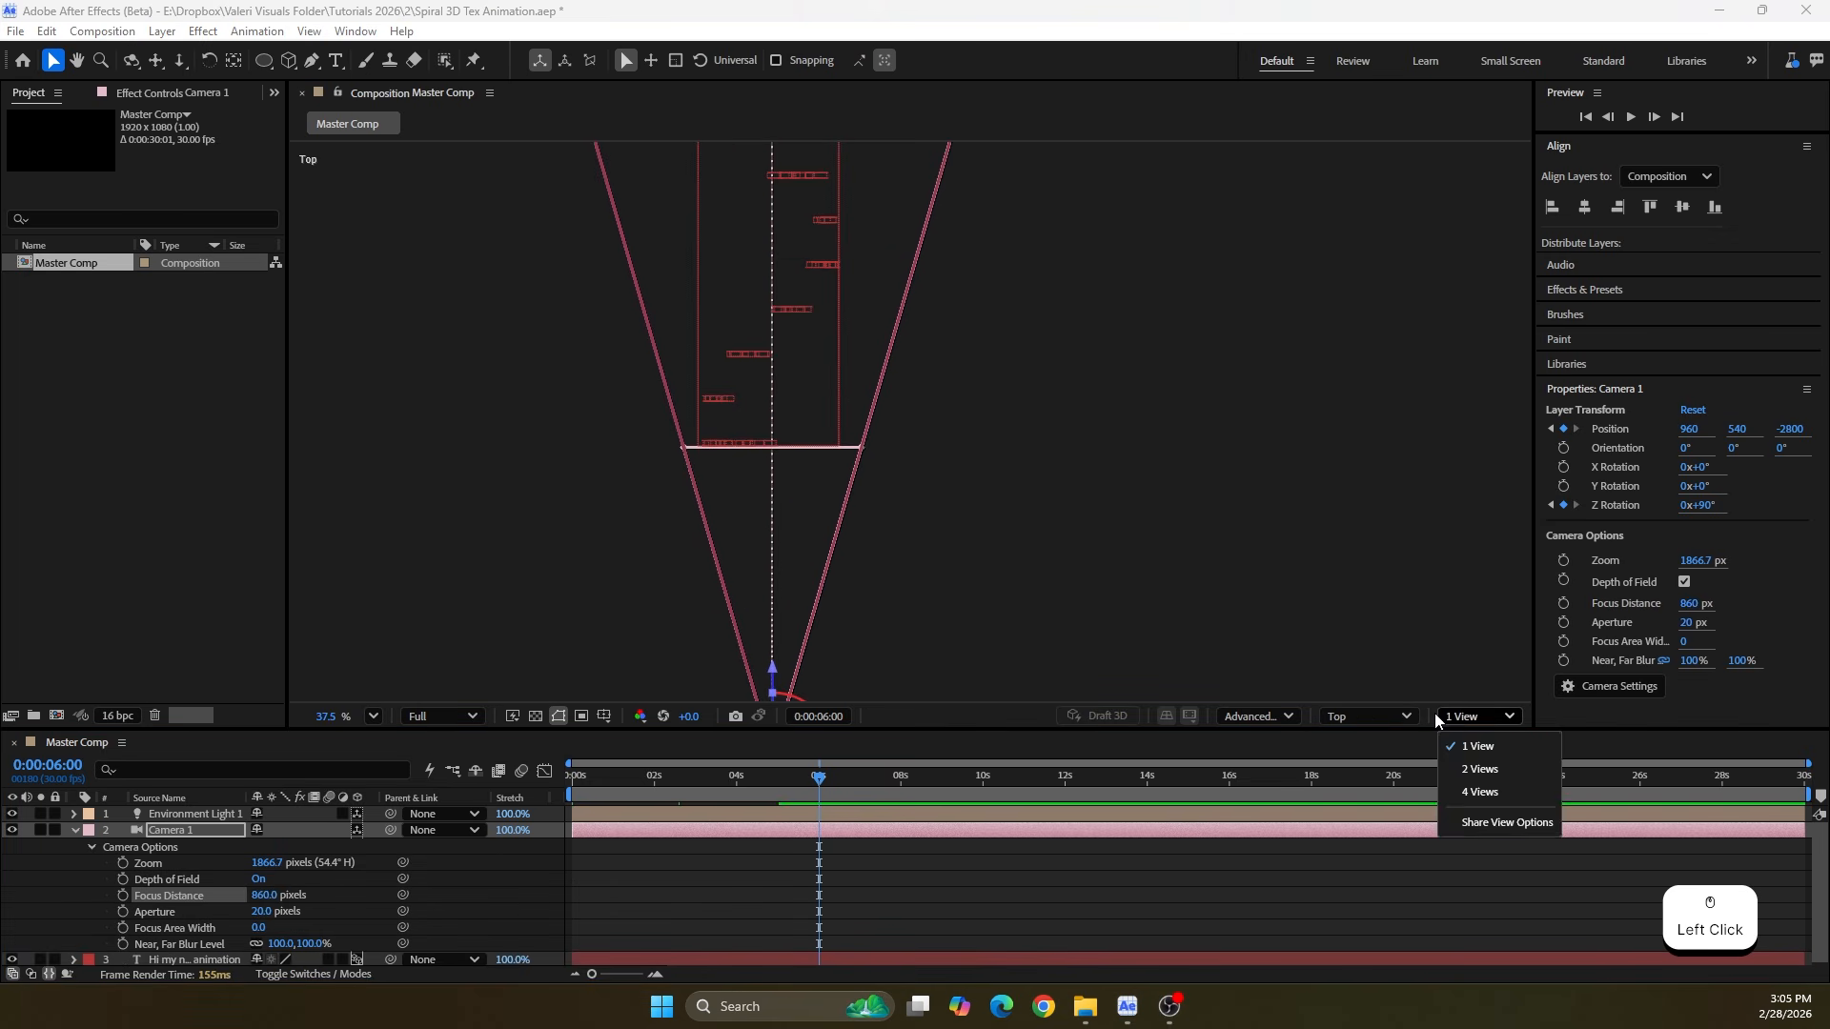
{"action": "left_click", "coordinate": [1368, 716]}
{"action": "left_click", "coordinate": [1393, 328]}
{"action": "left_click_drag", "start_coordinate": [818, 784], "coordinate": [702, 786]}
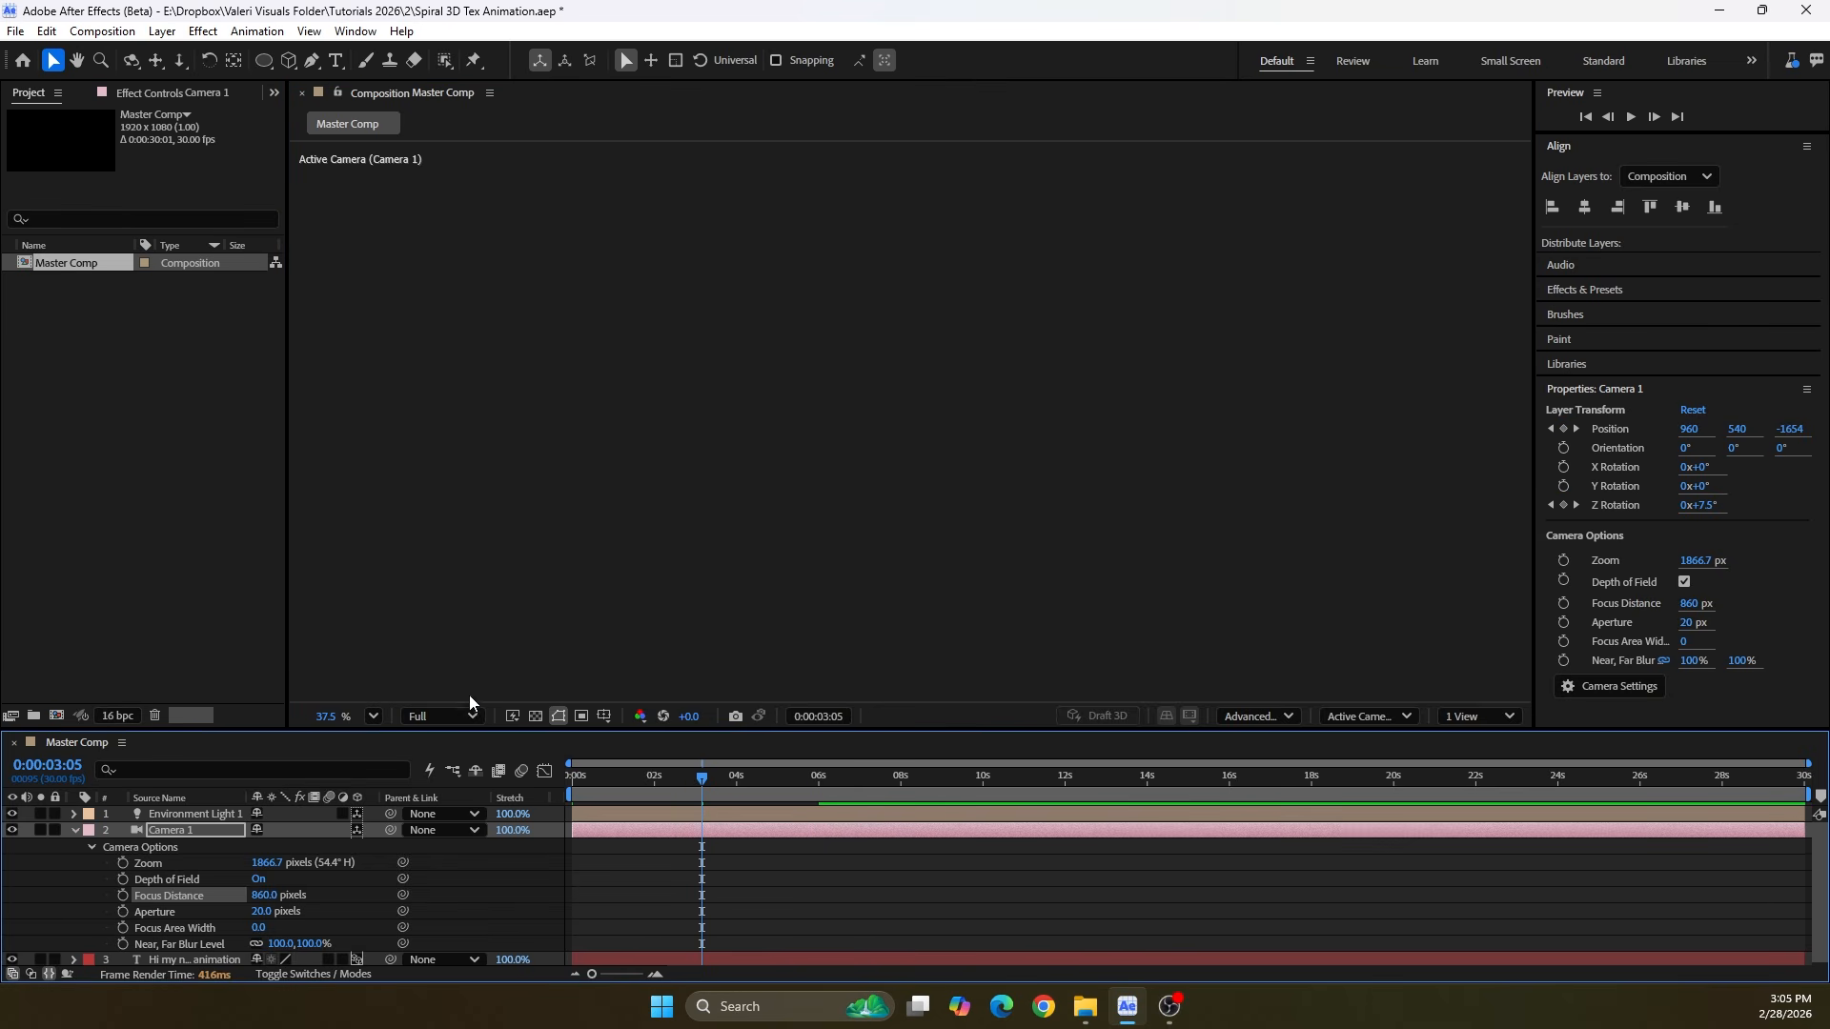
{"action": "left_click", "coordinate": [377, 718]}
{"action": "left_click", "coordinate": [391, 345]}
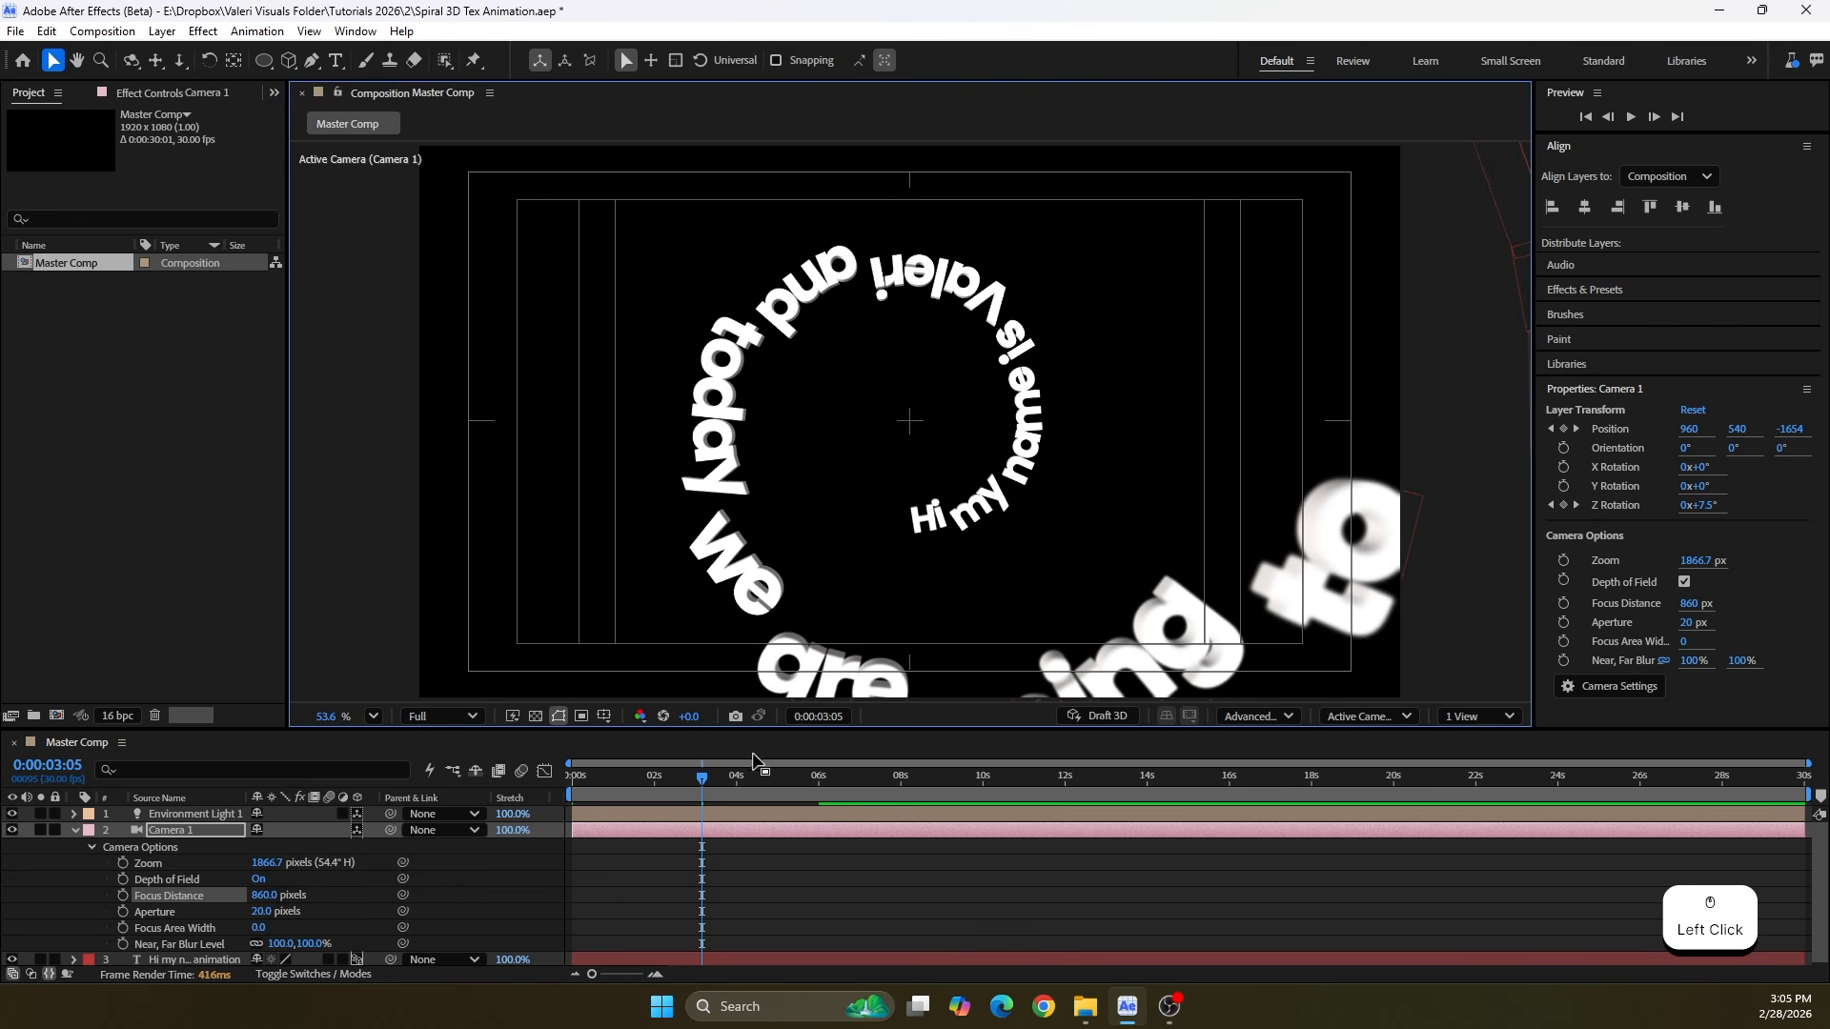
Go to 0:00:02:21 and set the camera's Aperture to 50 pixels
{"action": "mouse_move", "coordinate": [703, 779]}
{"action": "left_mouse_down"}
{"action": "mouse_move", "coordinate": [747, 787]}
{"action": "mouse_move", "coordinate": [638, 799]}
{"action": "mouse_move", "coordinate": [683, 794]}
{"action": "left_mouse_up"}
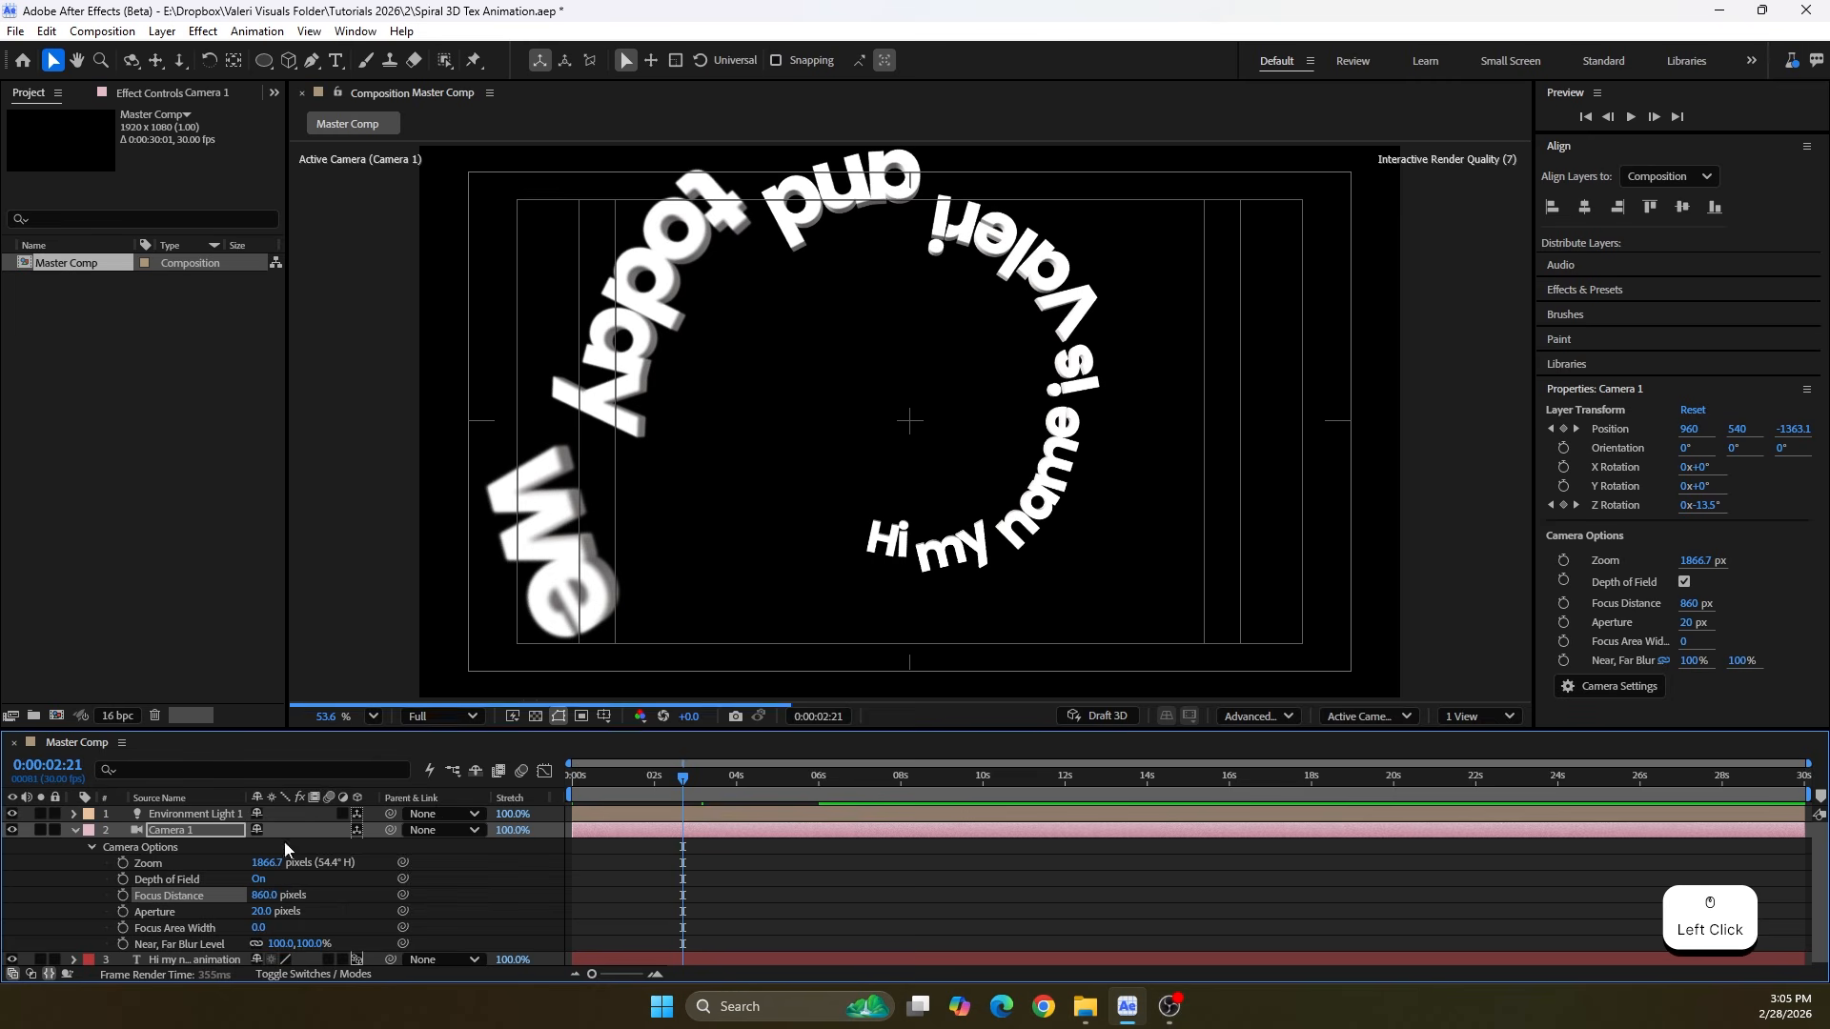
{"action": "left_click", "coordinate": [260, 911]}
{"action": "type", "text": "50"}
{"action": "key", "text": "Return"}
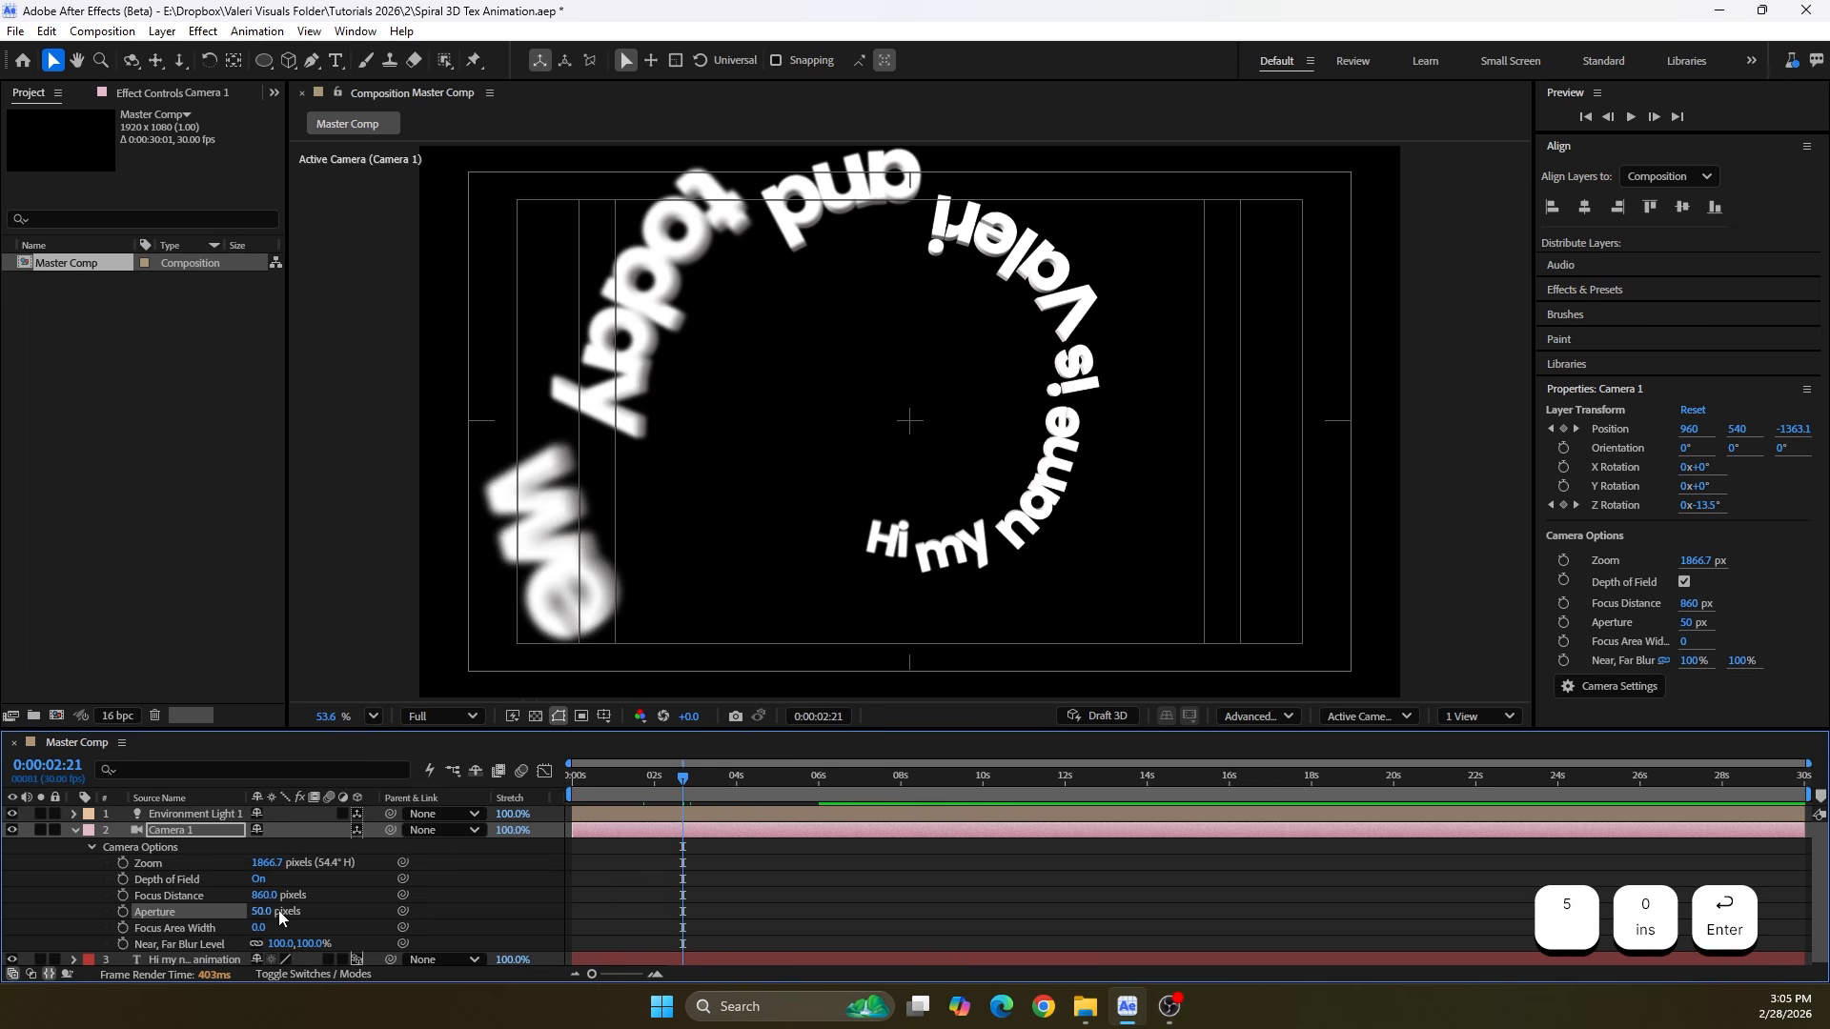
End the work area at 0:00:07:00, then collapse and deselect the camera layer
{"action": "left_click_drag", "start_coordinate": [684, 778], "coordinate": [861, 829]}
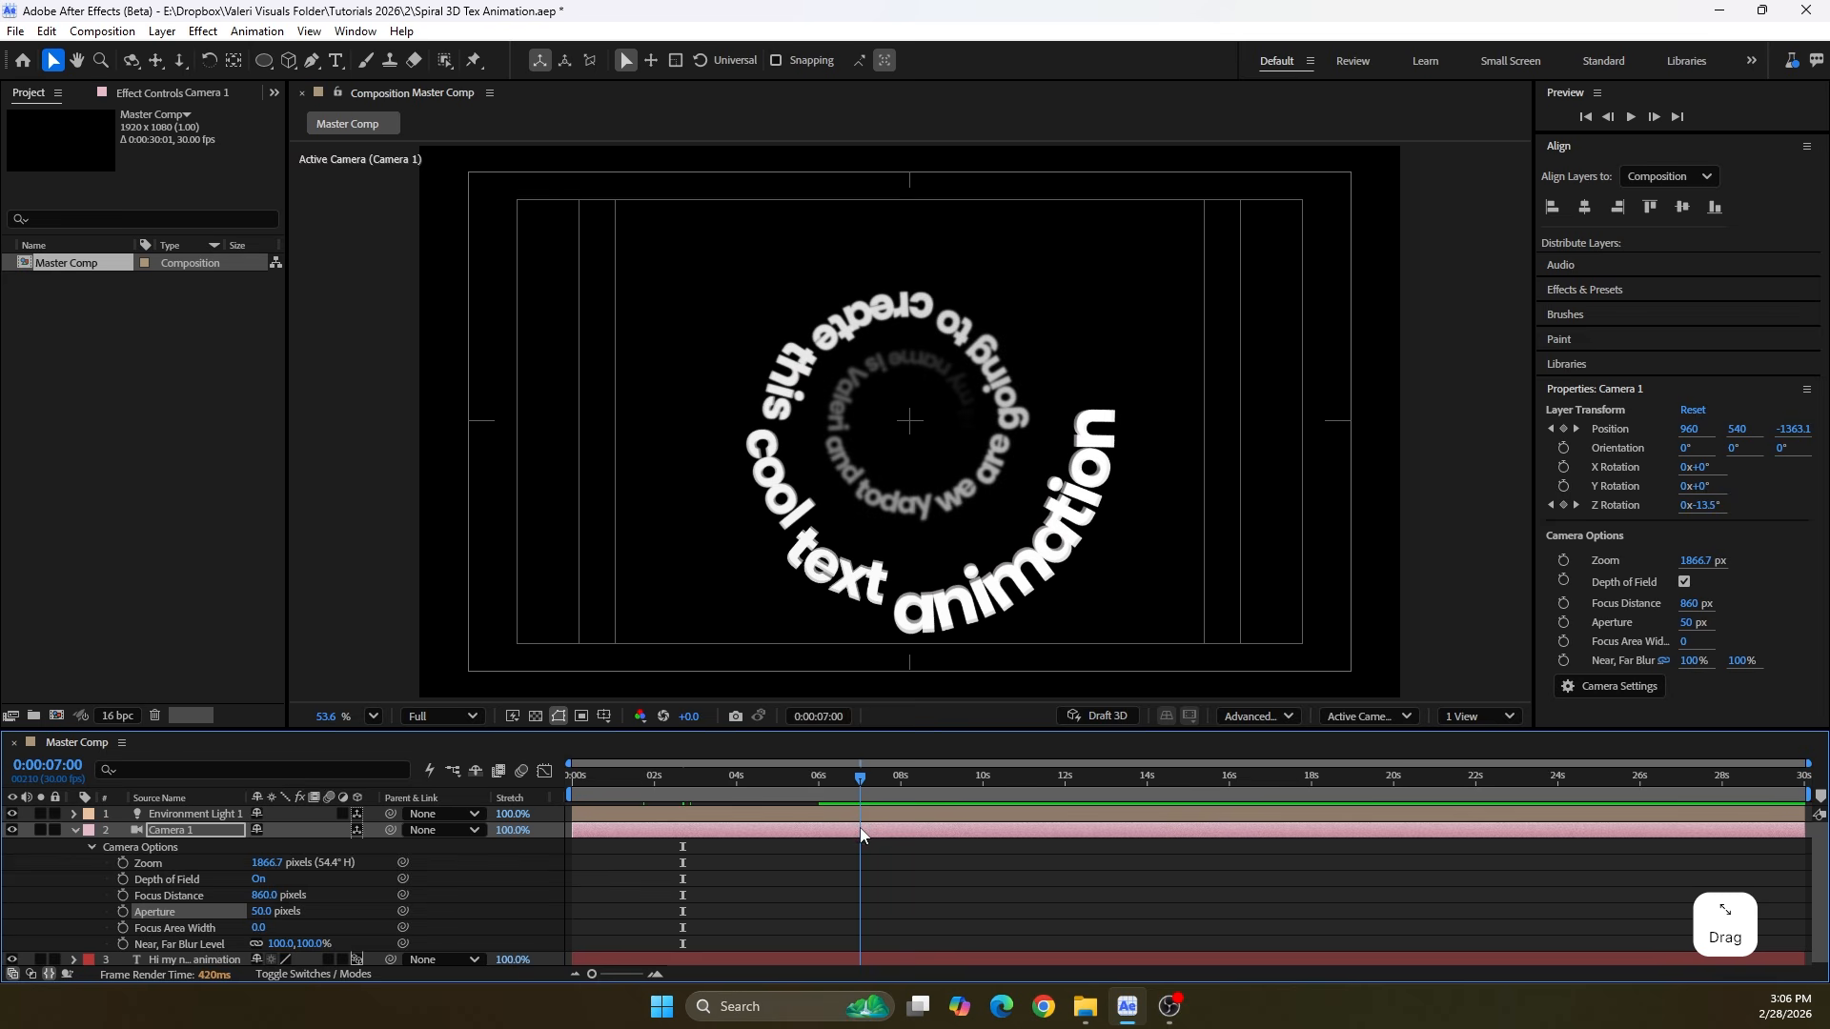
{"action": "key", "text": "n"}
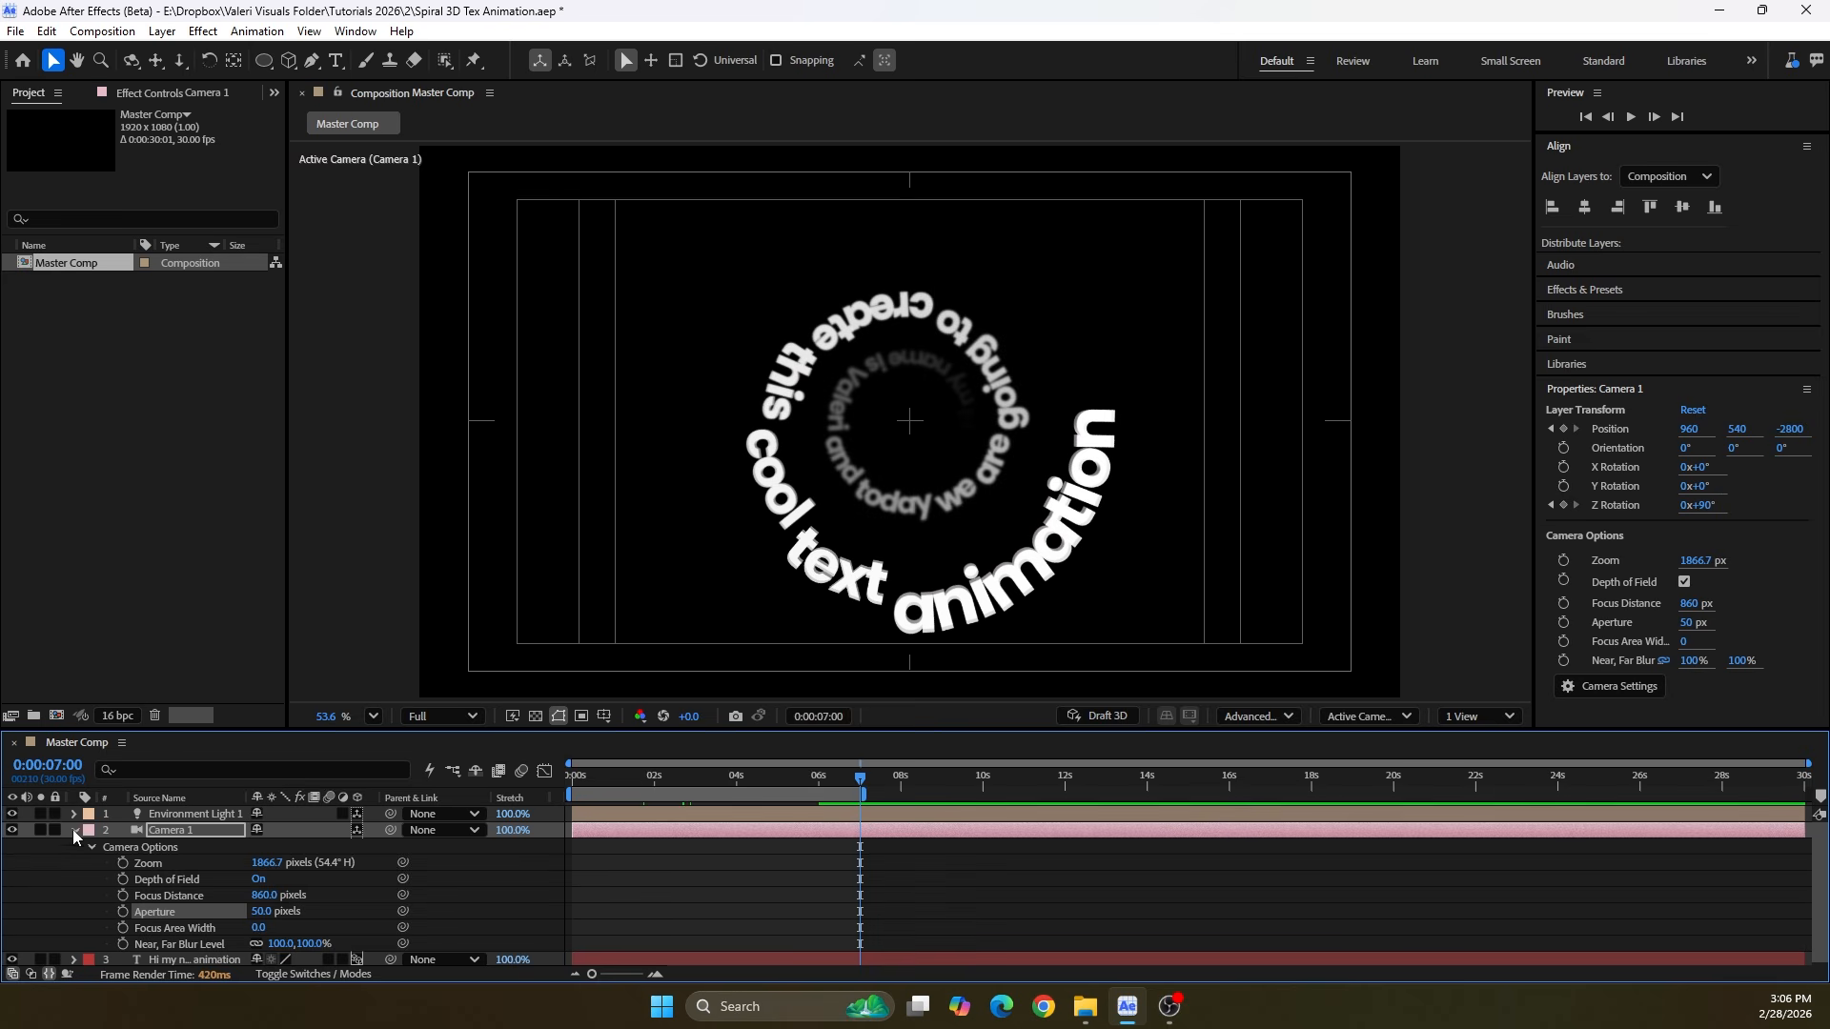
{"action": "key", "text": "u"}
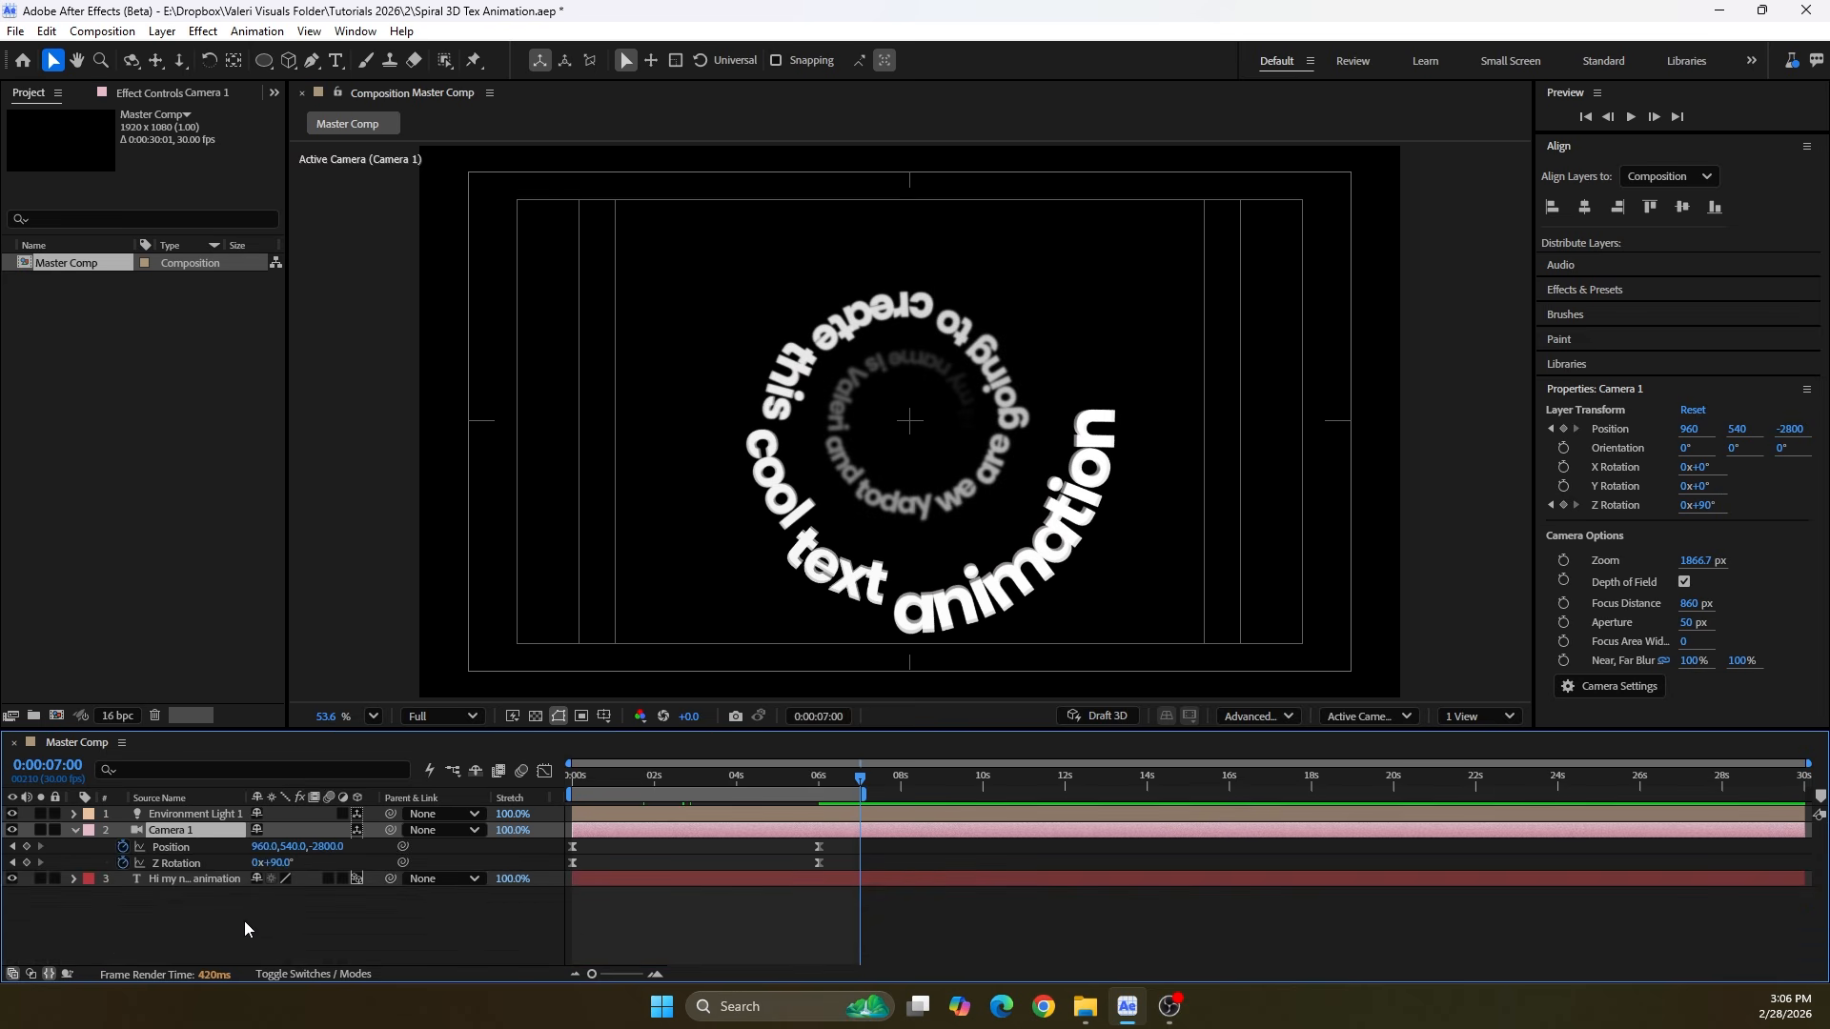
{"action": "left_click", "coordinate": [194, 921]}
{"action": "left_click", "coordinate": [76, 831]}
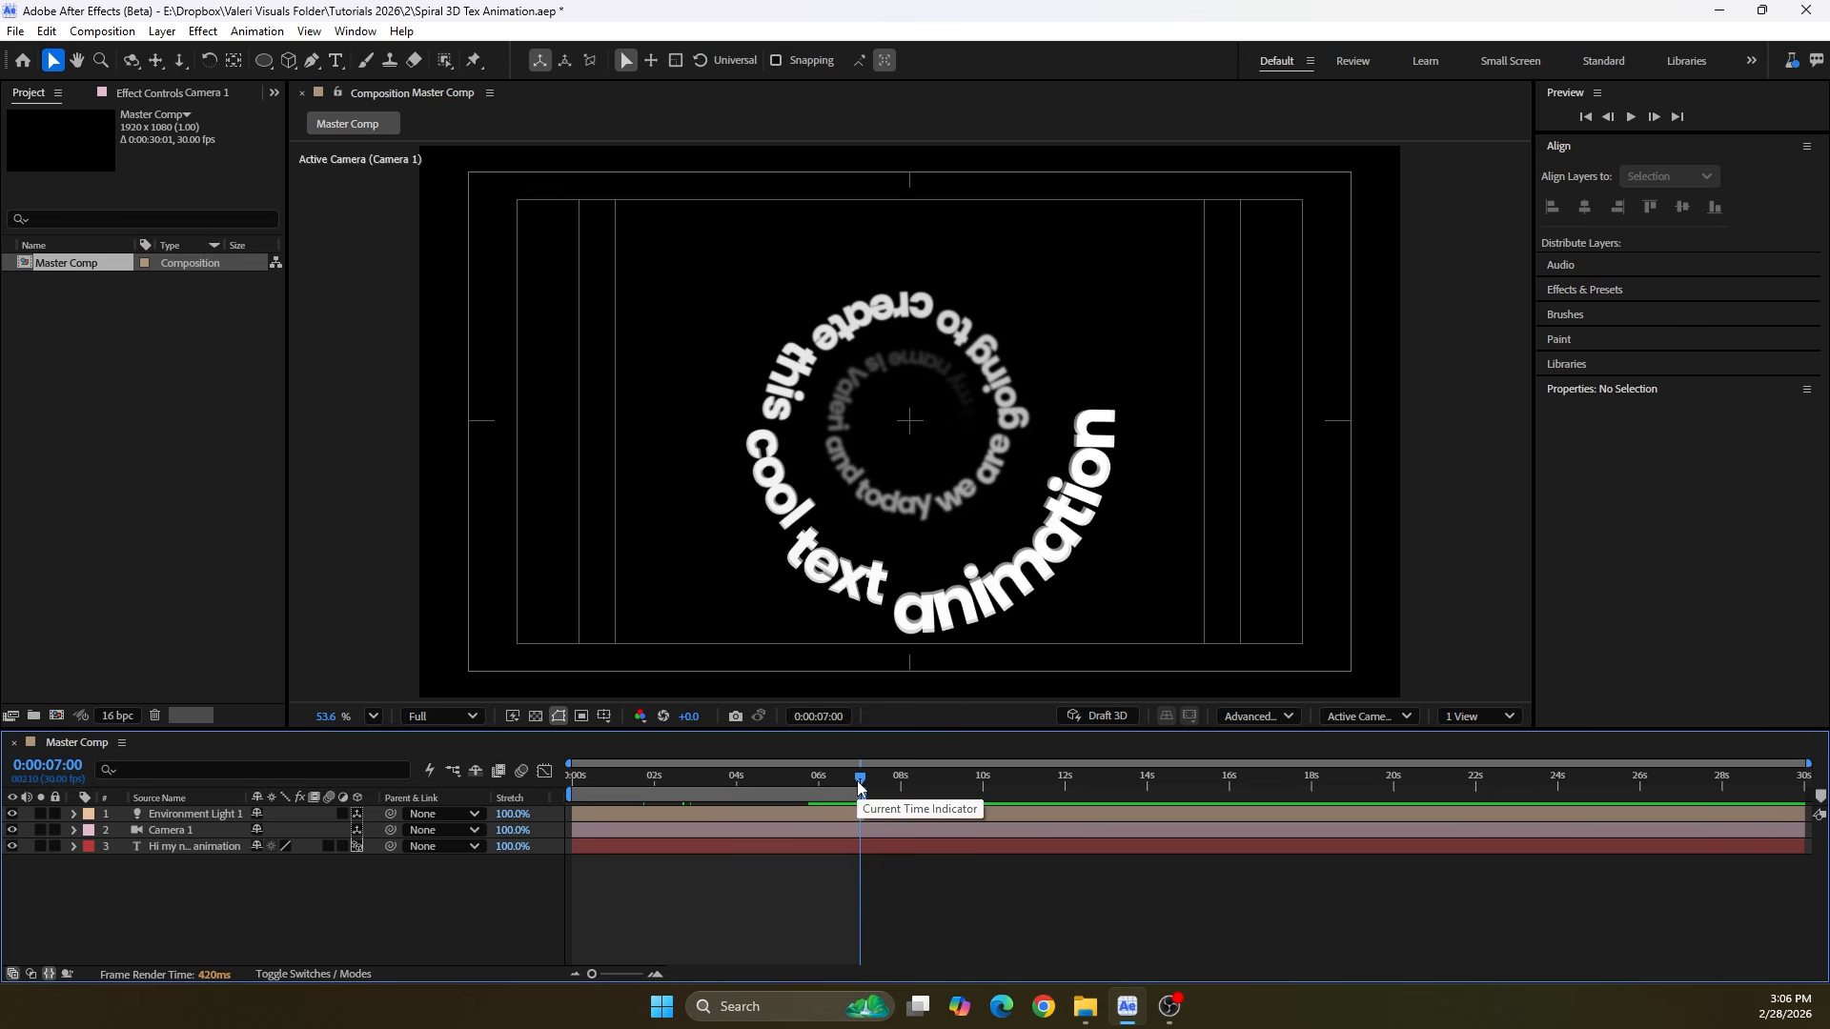
Hide the Title/Action Safe guides and preview the animation from the first frame
{"action": "left_click_drag", "start_coordinate": [860, 782], "coordinate": [376, 815]}
{"action": "scroll", "coordinate": [1046, 608], "scroll_direction": "up", "scroll_amount": 1}
{"action": "key", "text": "shift+slash"}
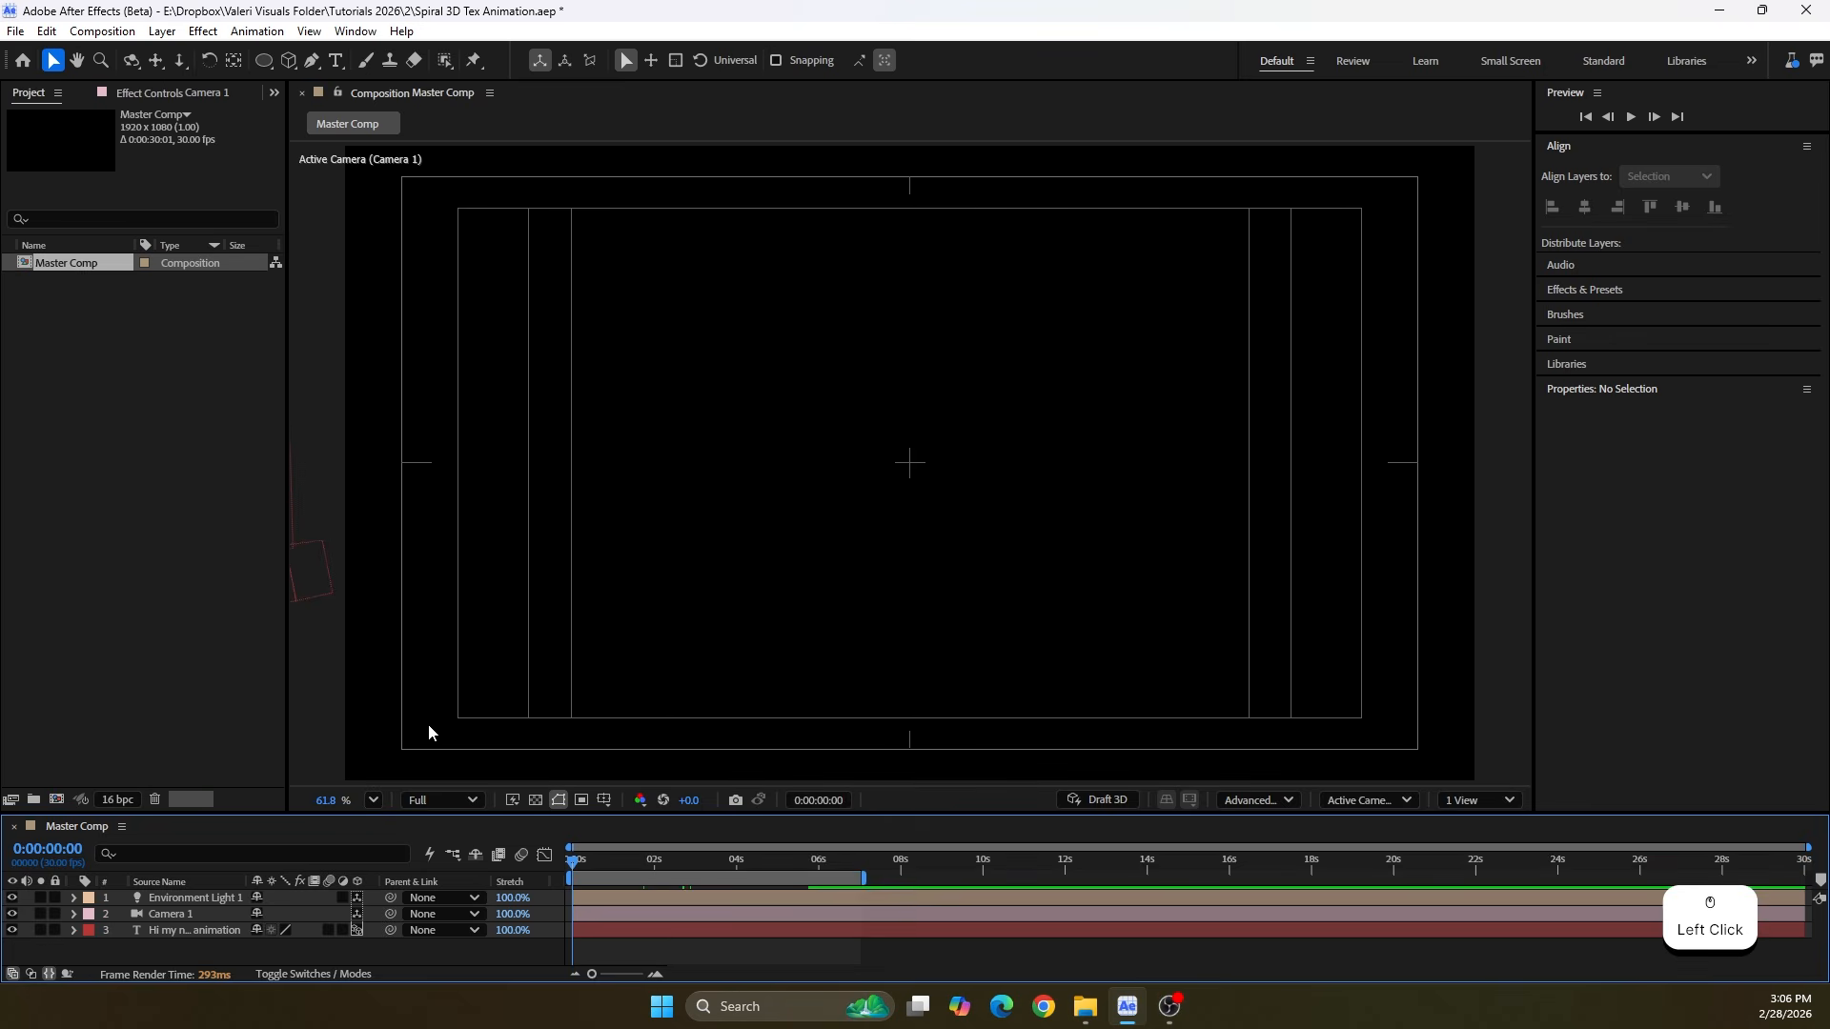
{"action": "left_click", "coordinate": [603, 802]}
{"action": "left_click", "coordinate": [610, 825]}
{"action": "key", "text": "space"}
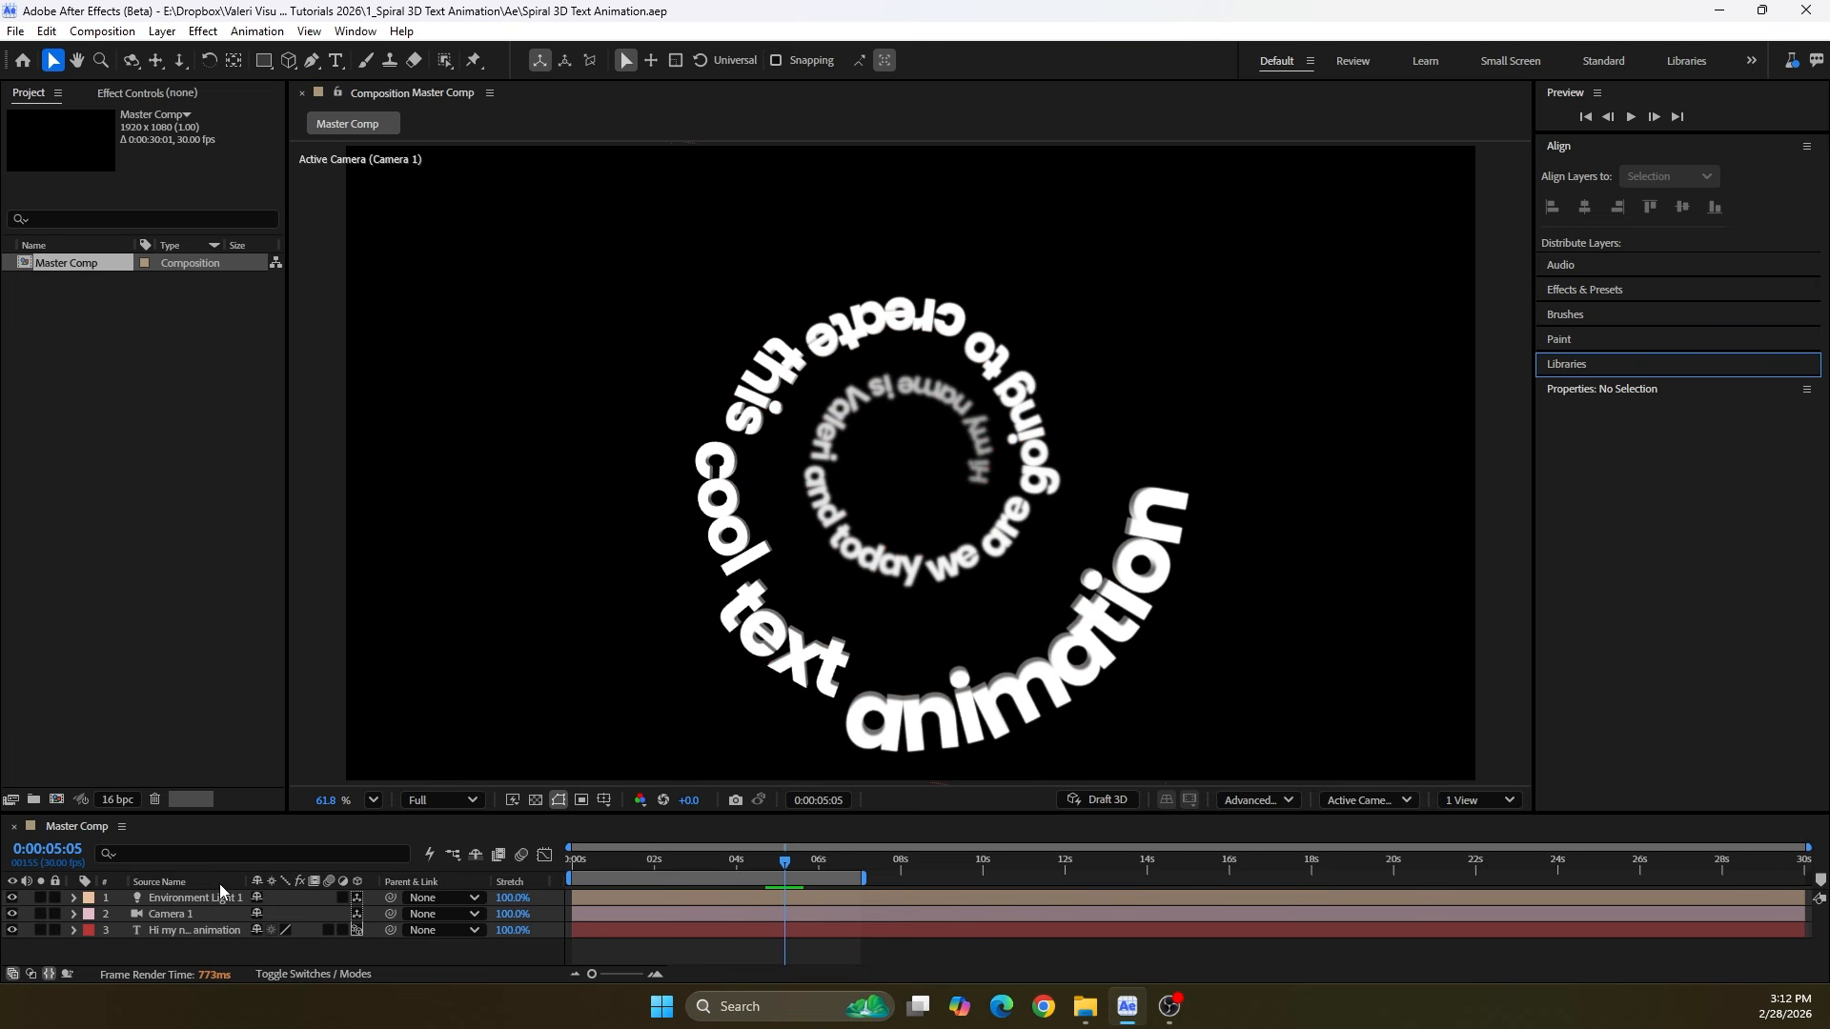
Change Camera 1's preset to 15mm in the Camera Settings
{"action": "double_click", "coordinate": [172, 921]}
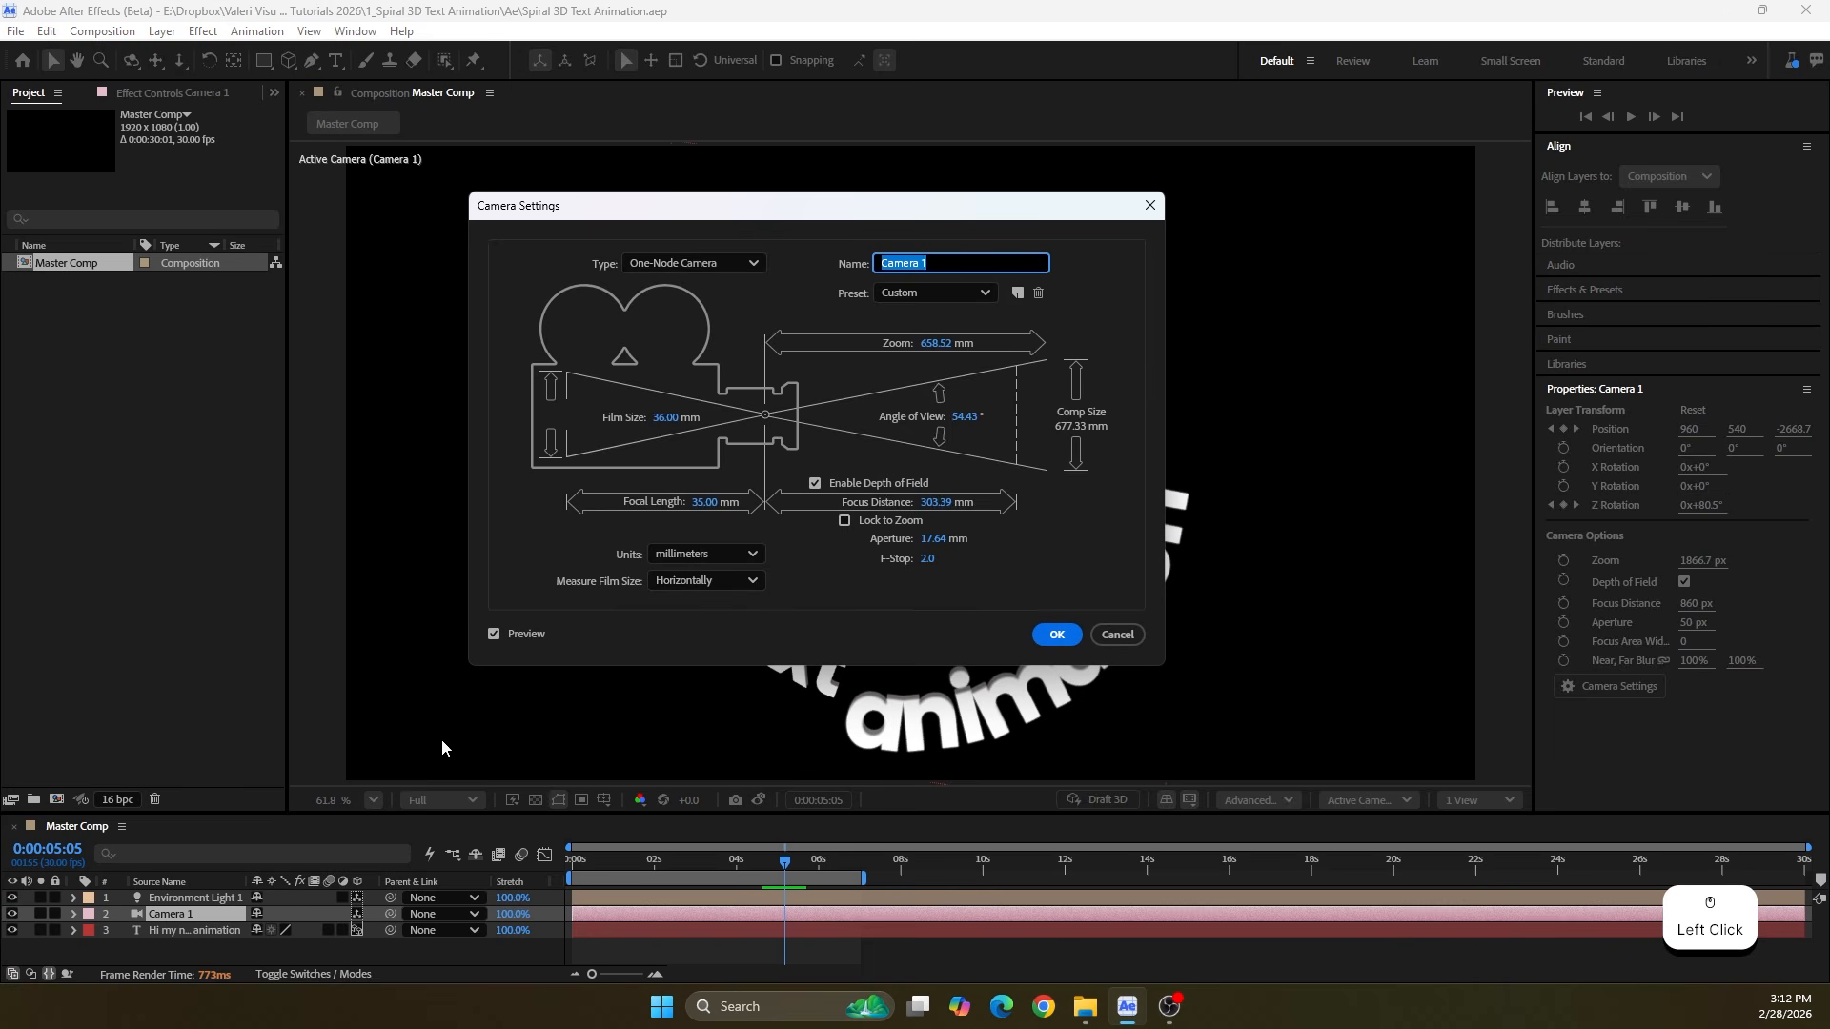
{"action": "left_click", "coordinate": [893, 294]}
{"action": "left_click", "coordinate": [917, 355]}
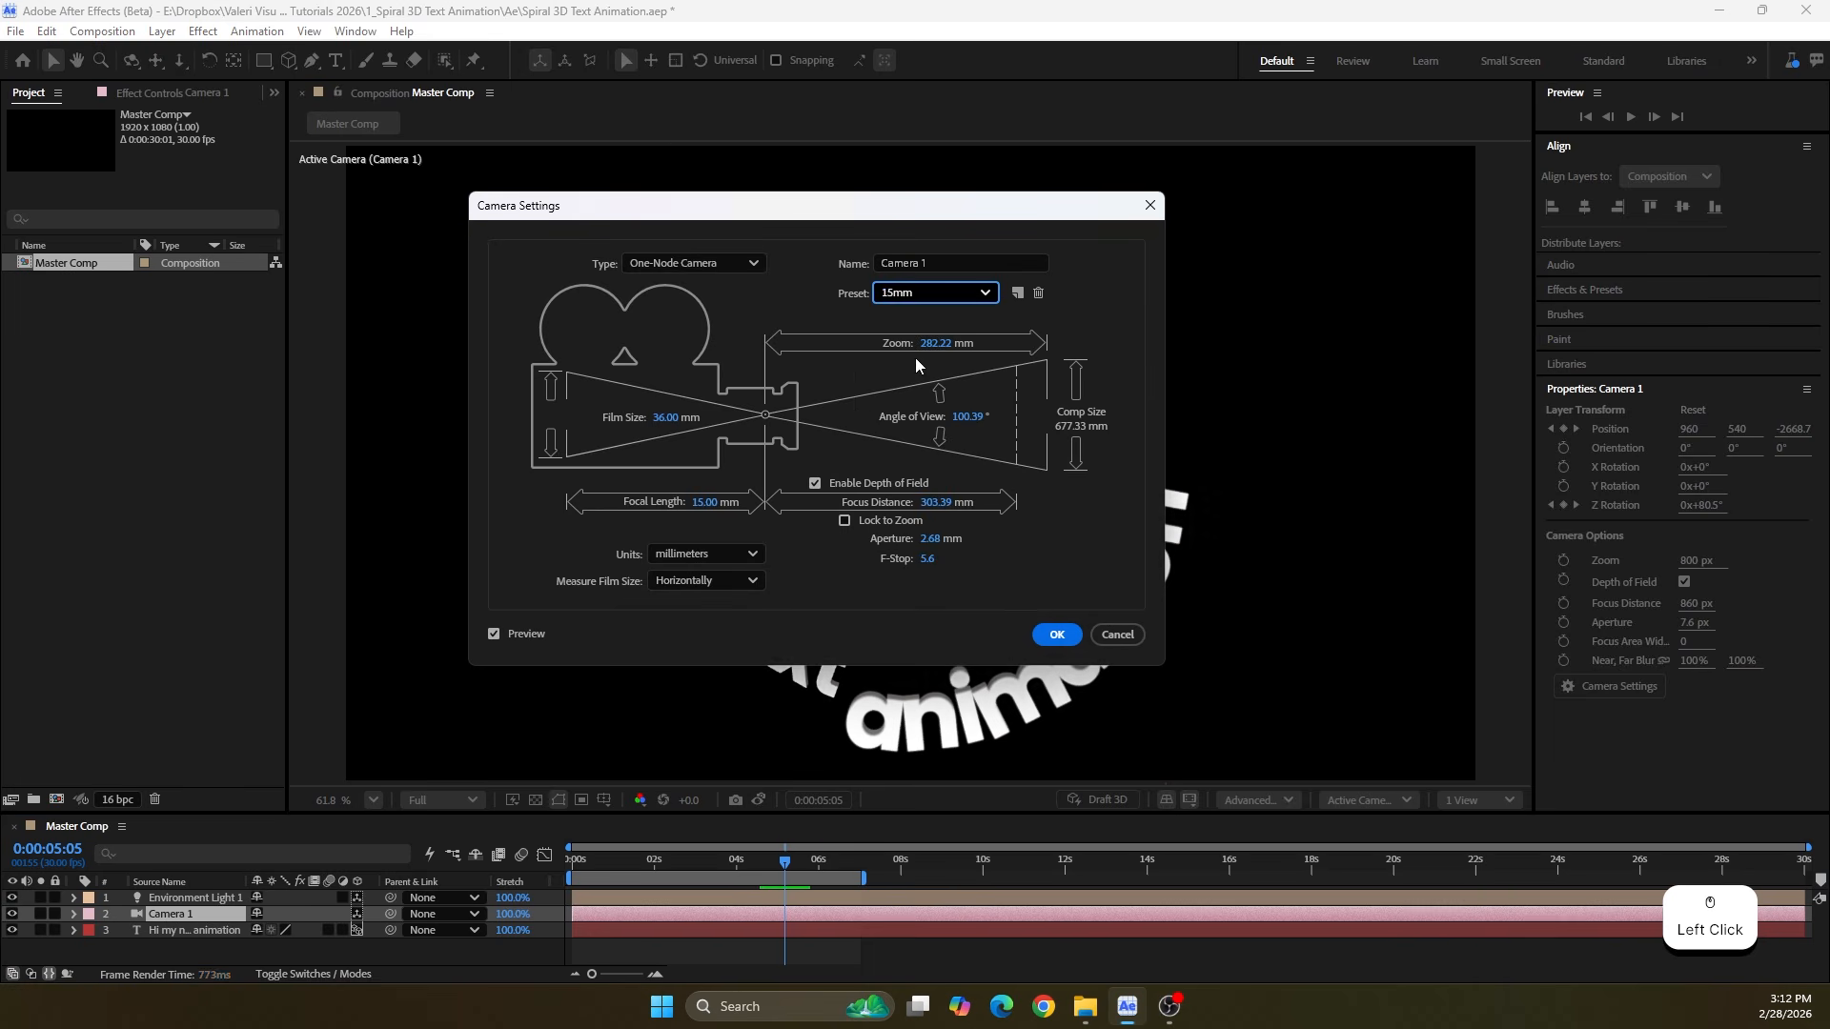
{"action": "left_click", "coordinate": [1055, 636]}
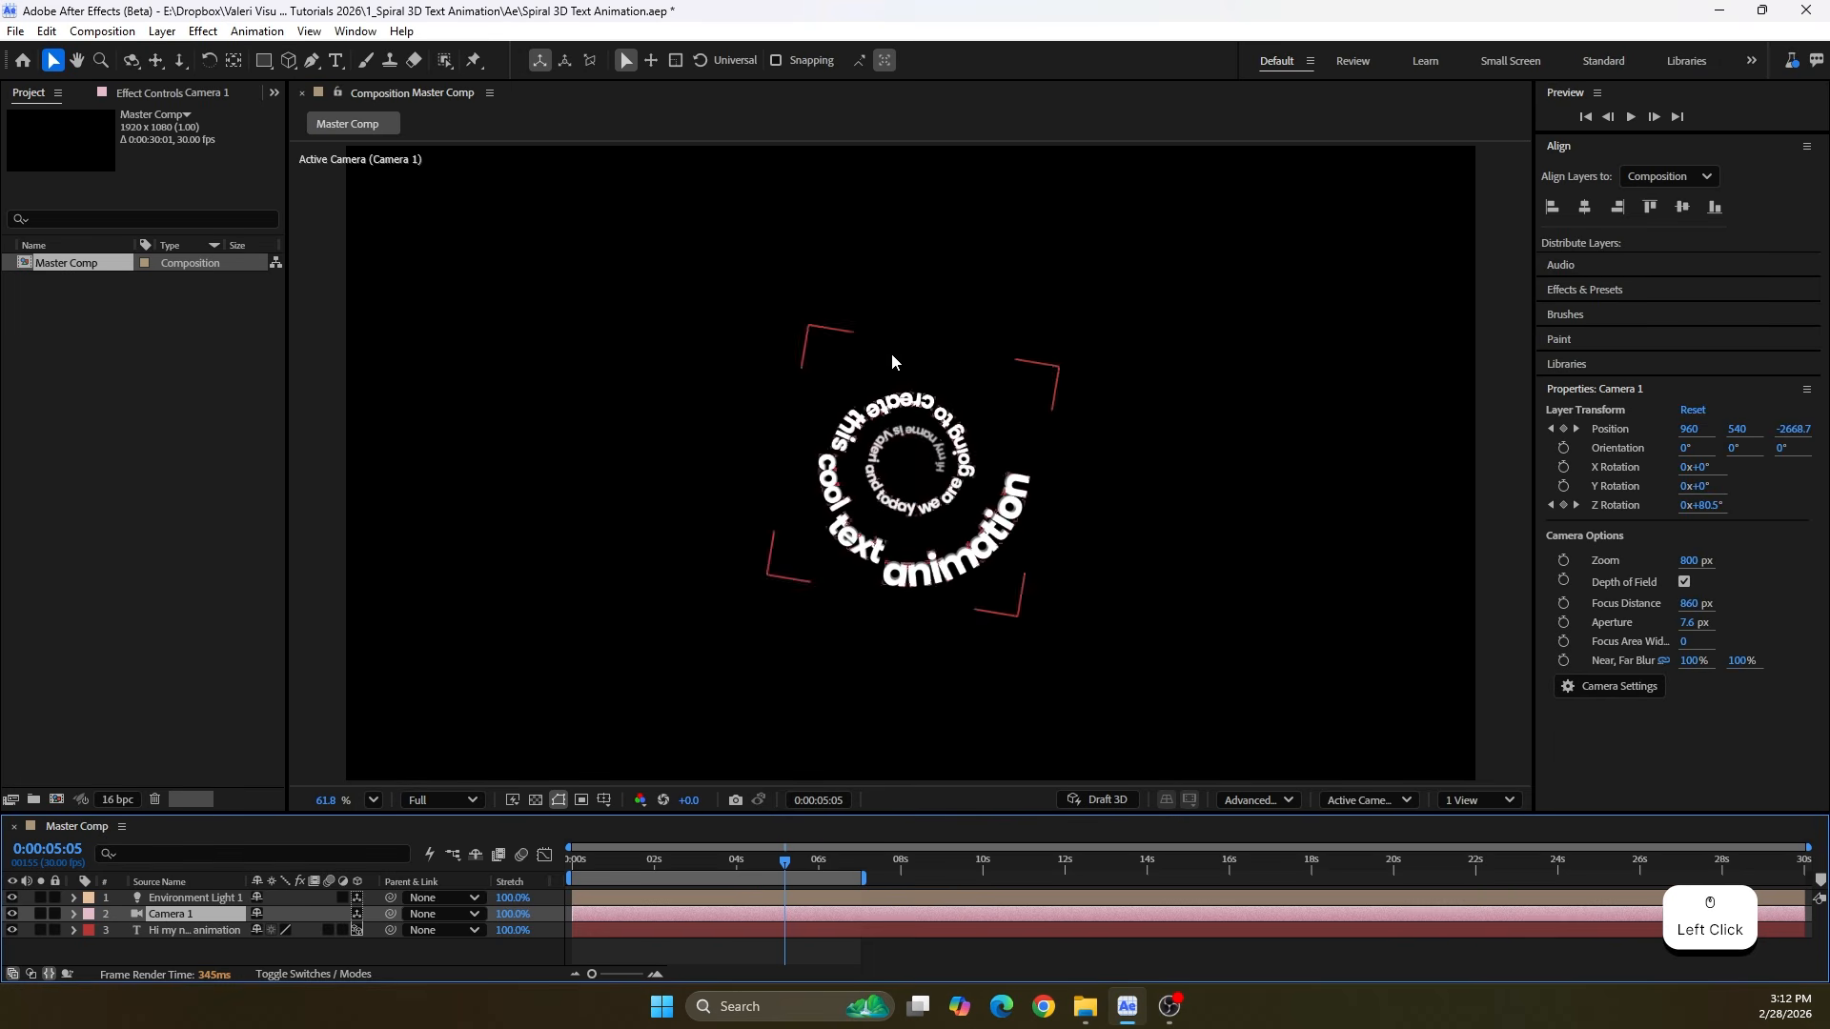
Reveal the camera's keyframes and set its Z Position at 0:00:06:00 to -2300
{"action": "left_click", "coordinate": [677, 915]}
{"action": "key", "text": "u"}
{"action": "left_click_drag", "start_coordinate": [773, 878], "coordinate": [813, 879]}
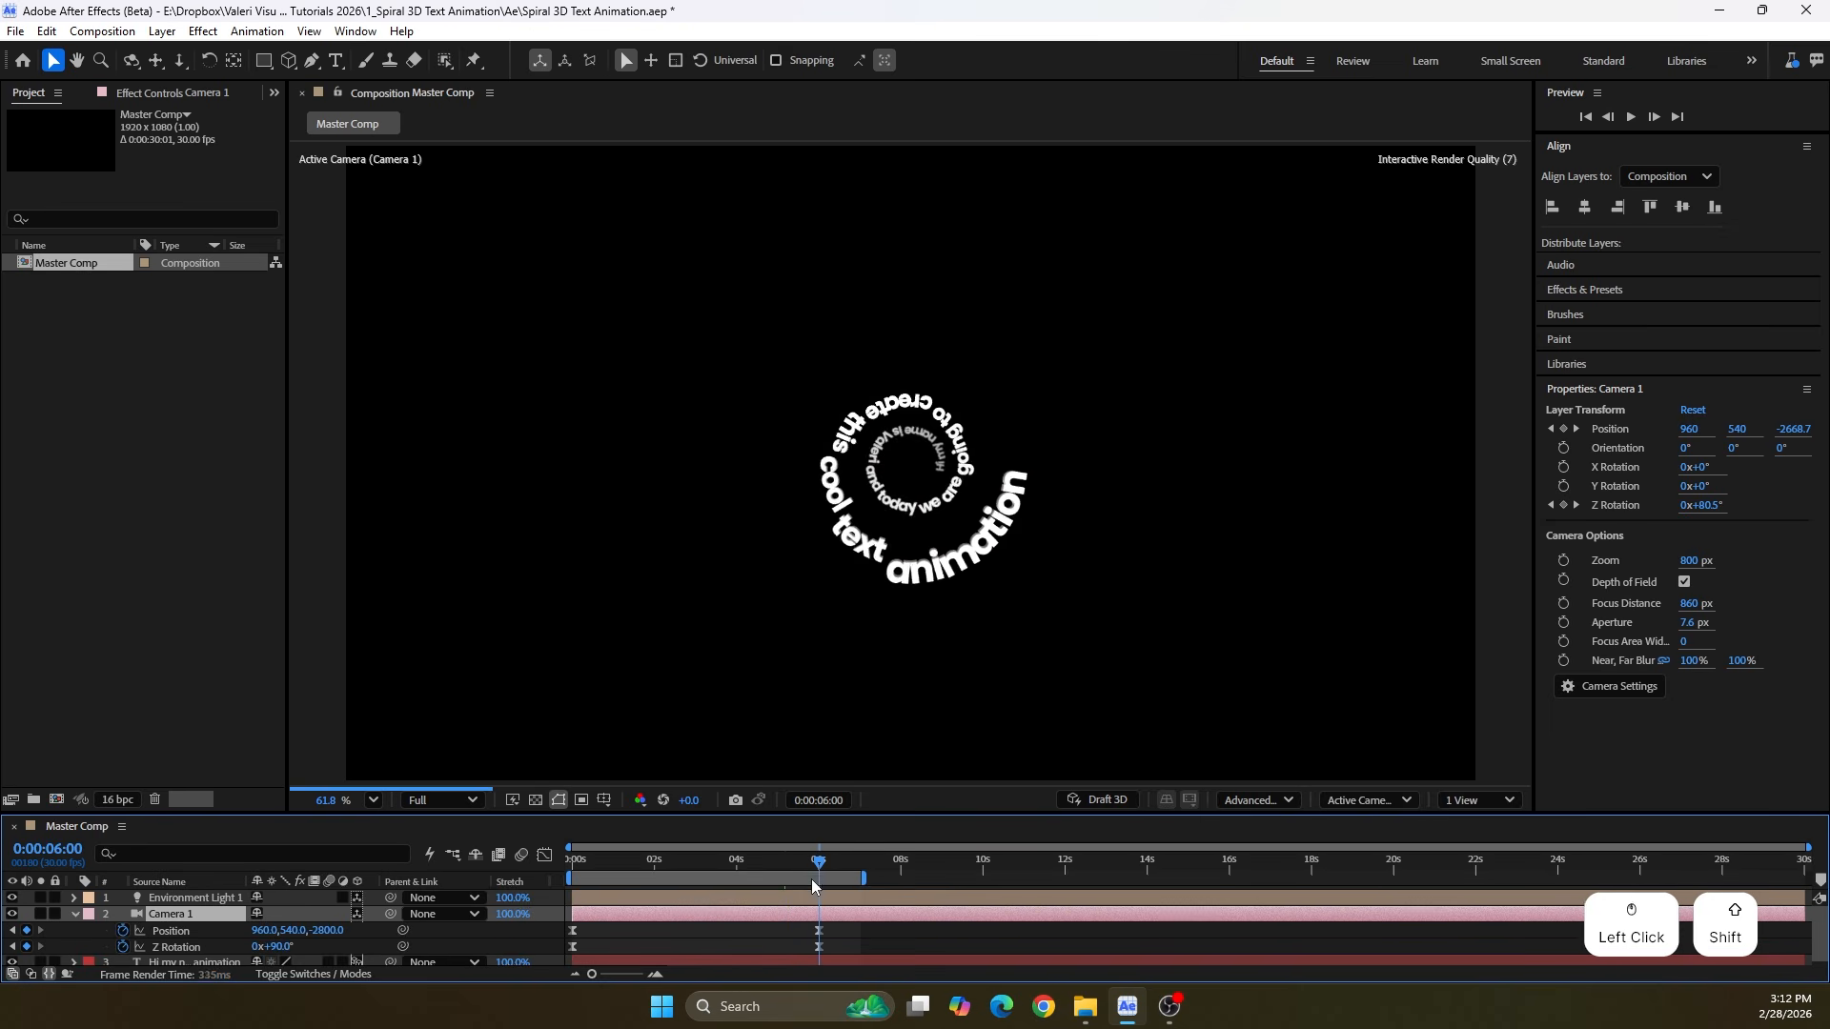
{"action": "left_click_drag", "start_coordinate": [320, 935], "coordinate": [806, 959]}
{"action": "left_click", "coordinate": [322, 930]}
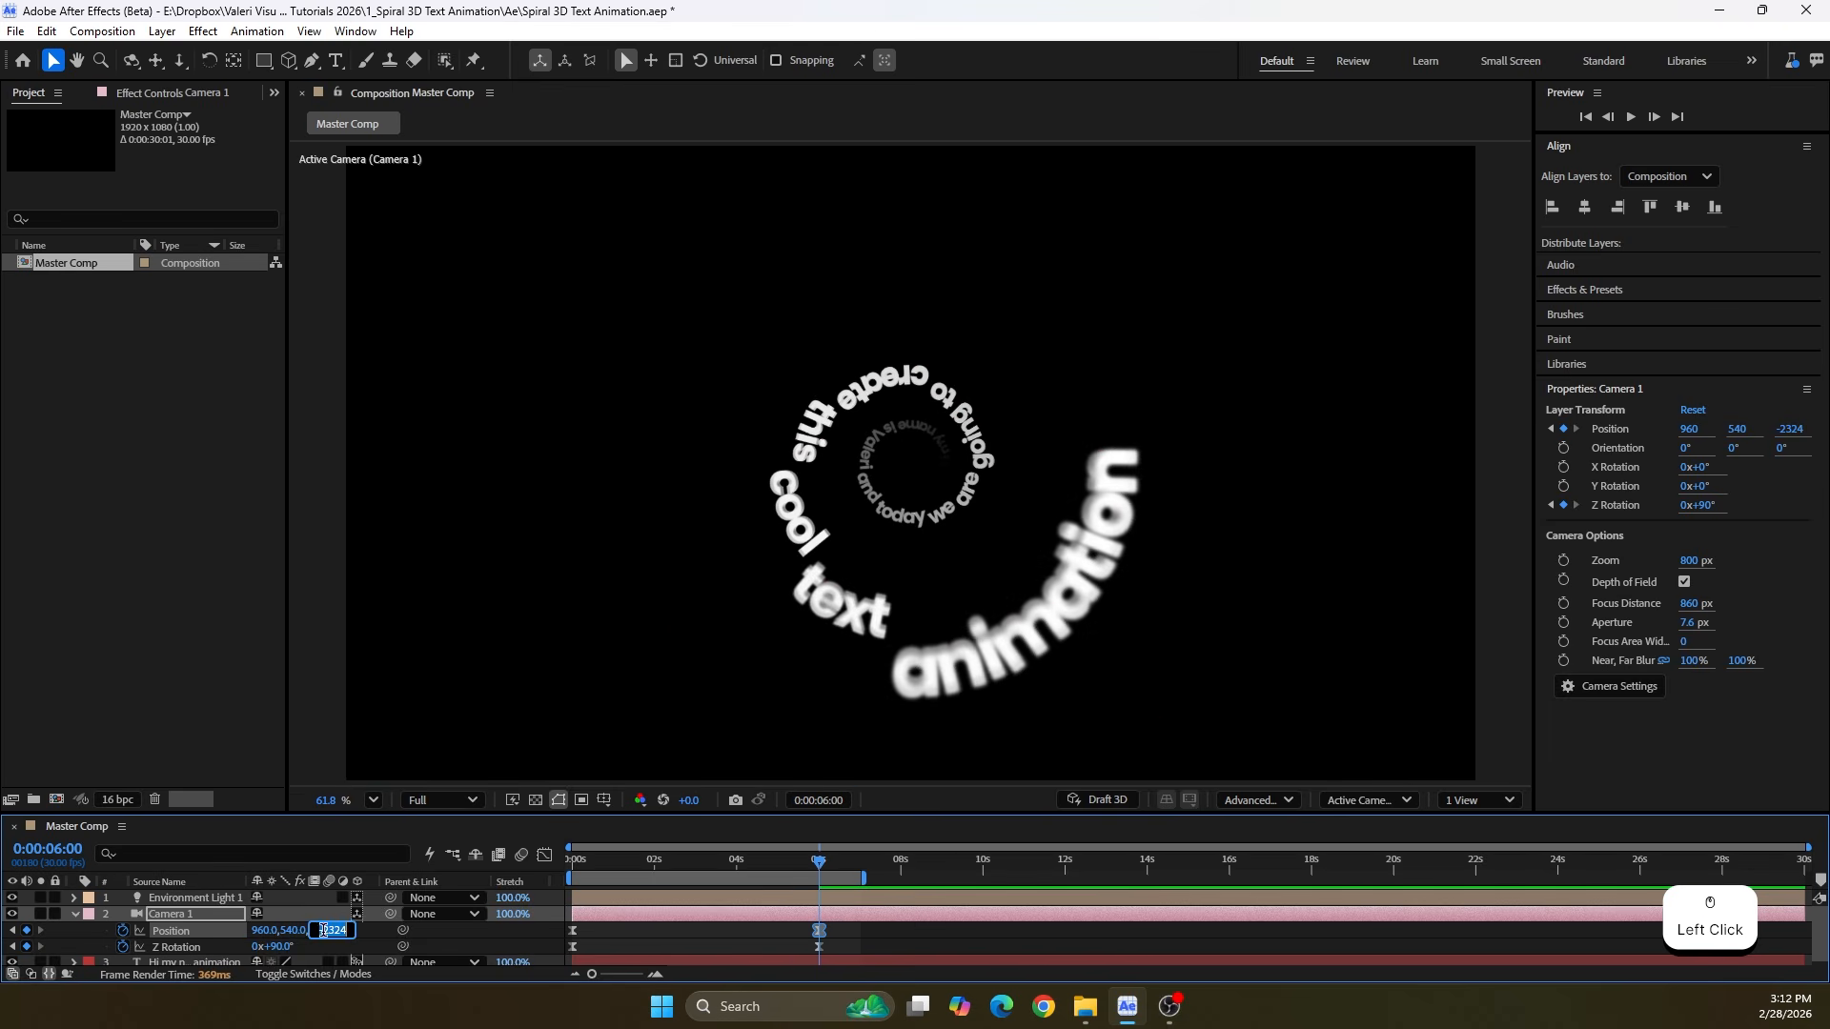
{"action": "type", "text": "-2300"}
{"action": "key", "text": "Return"}
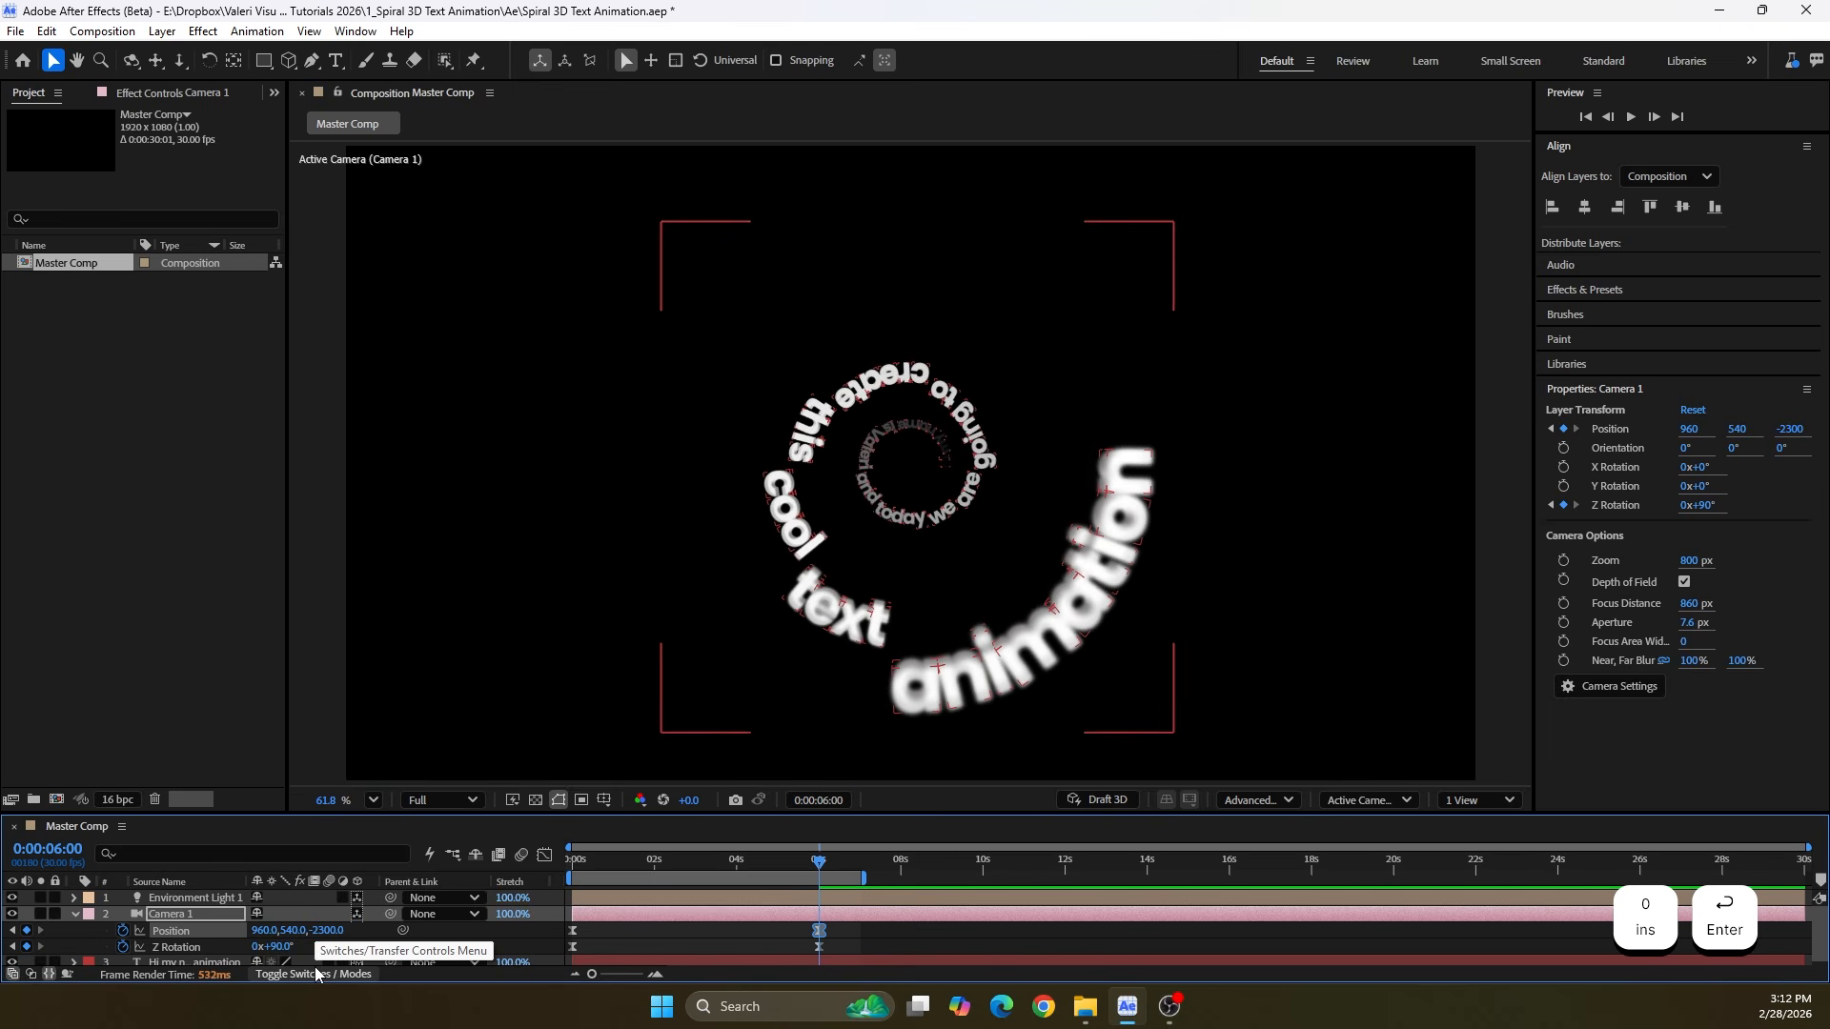
Set the camera's Z Position at 0:00:00:00 to -130
{"action": "left_click", "coordinate": [799, 861]}
{"action": "left_click_drag", "start_coordinate": [799, 860], "coordinate": [551, 873]}
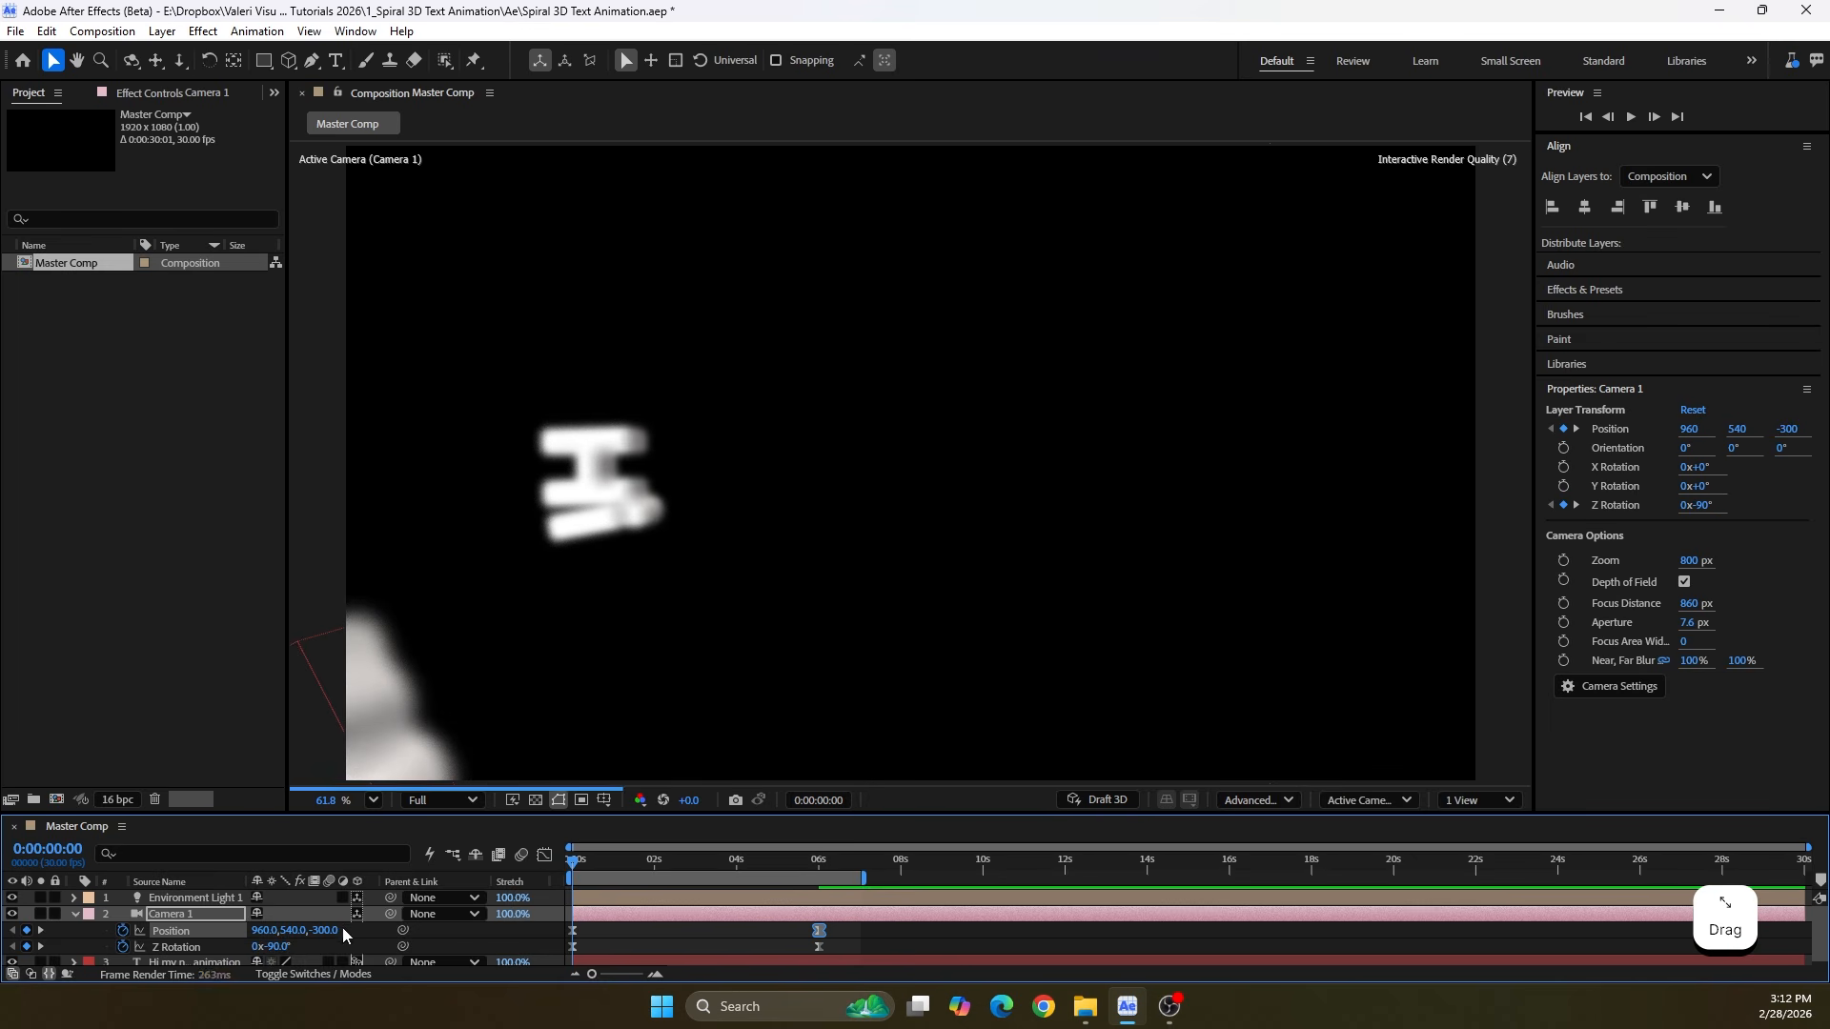
{"action": "left_click_drag", "start_coordinate": [332, 936], "coordinate": [501, 949]}
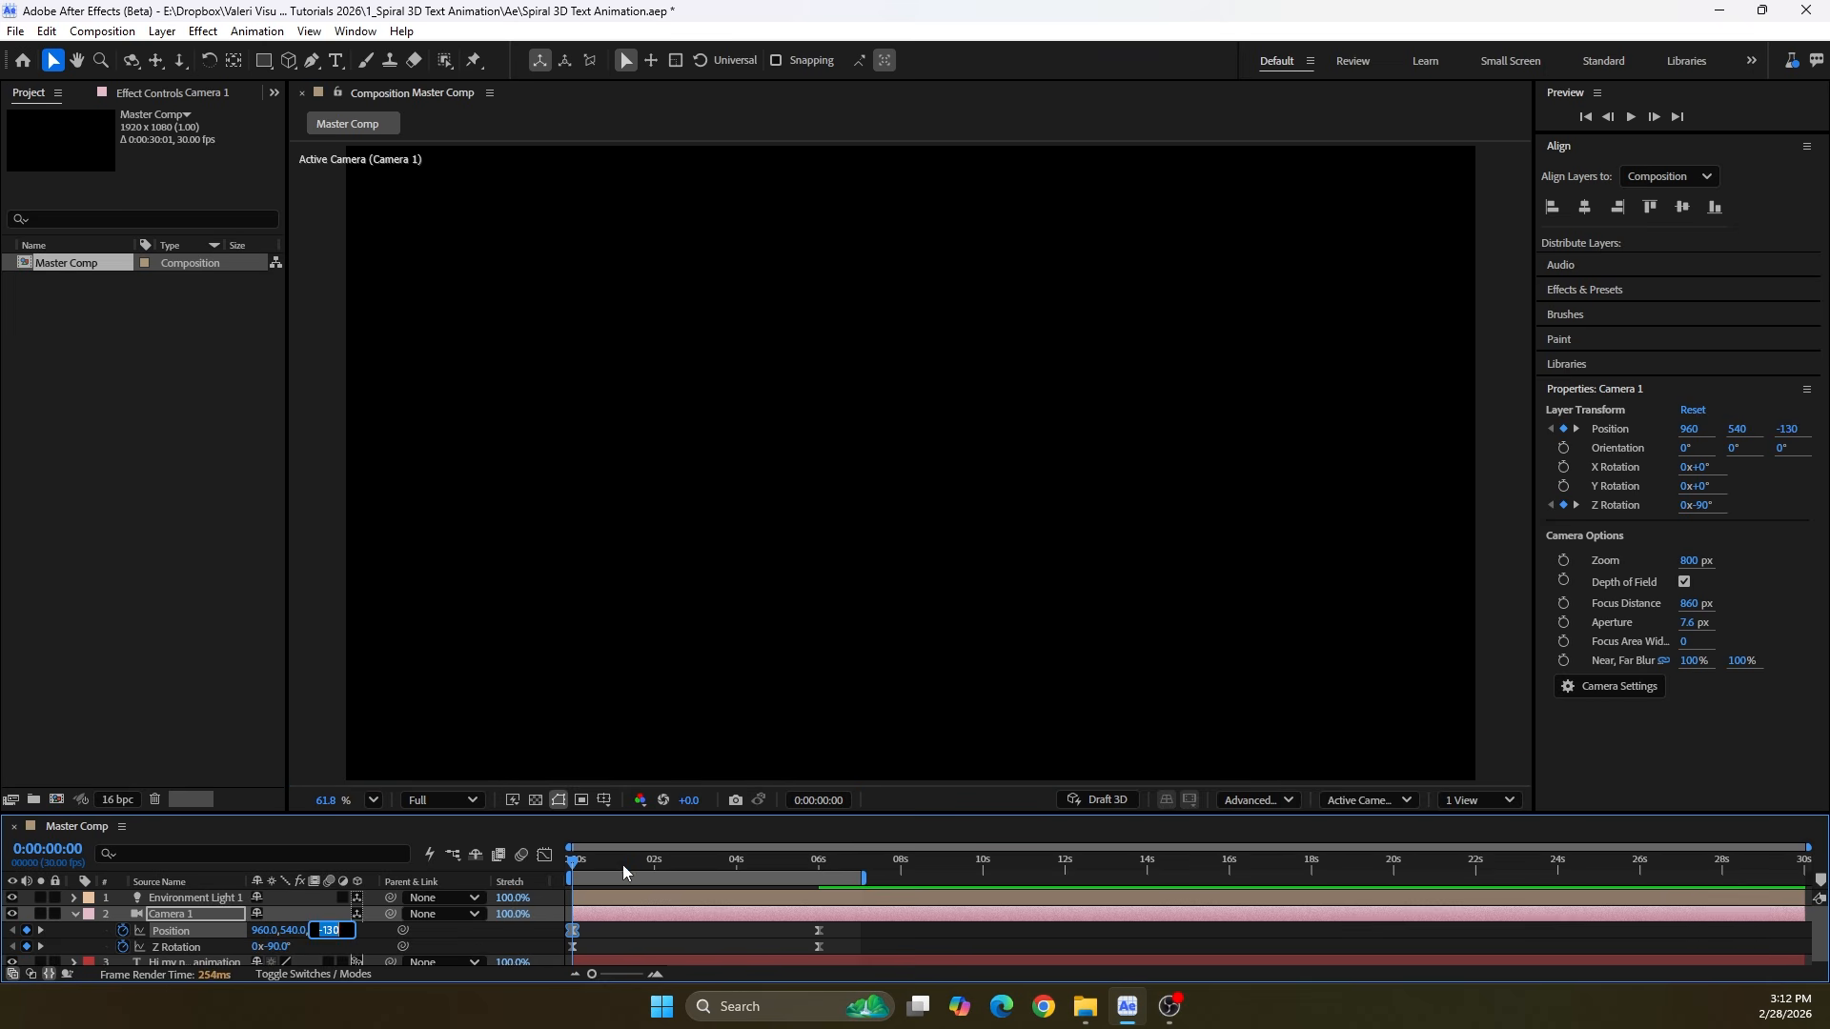
Go to 0:00:06:00 and switch the composition view to Top, showing the camera and its frustum against the text
{"action": "left_click_drag", "start_coordinate": [624, 873], "coordinate": [803, 920]}
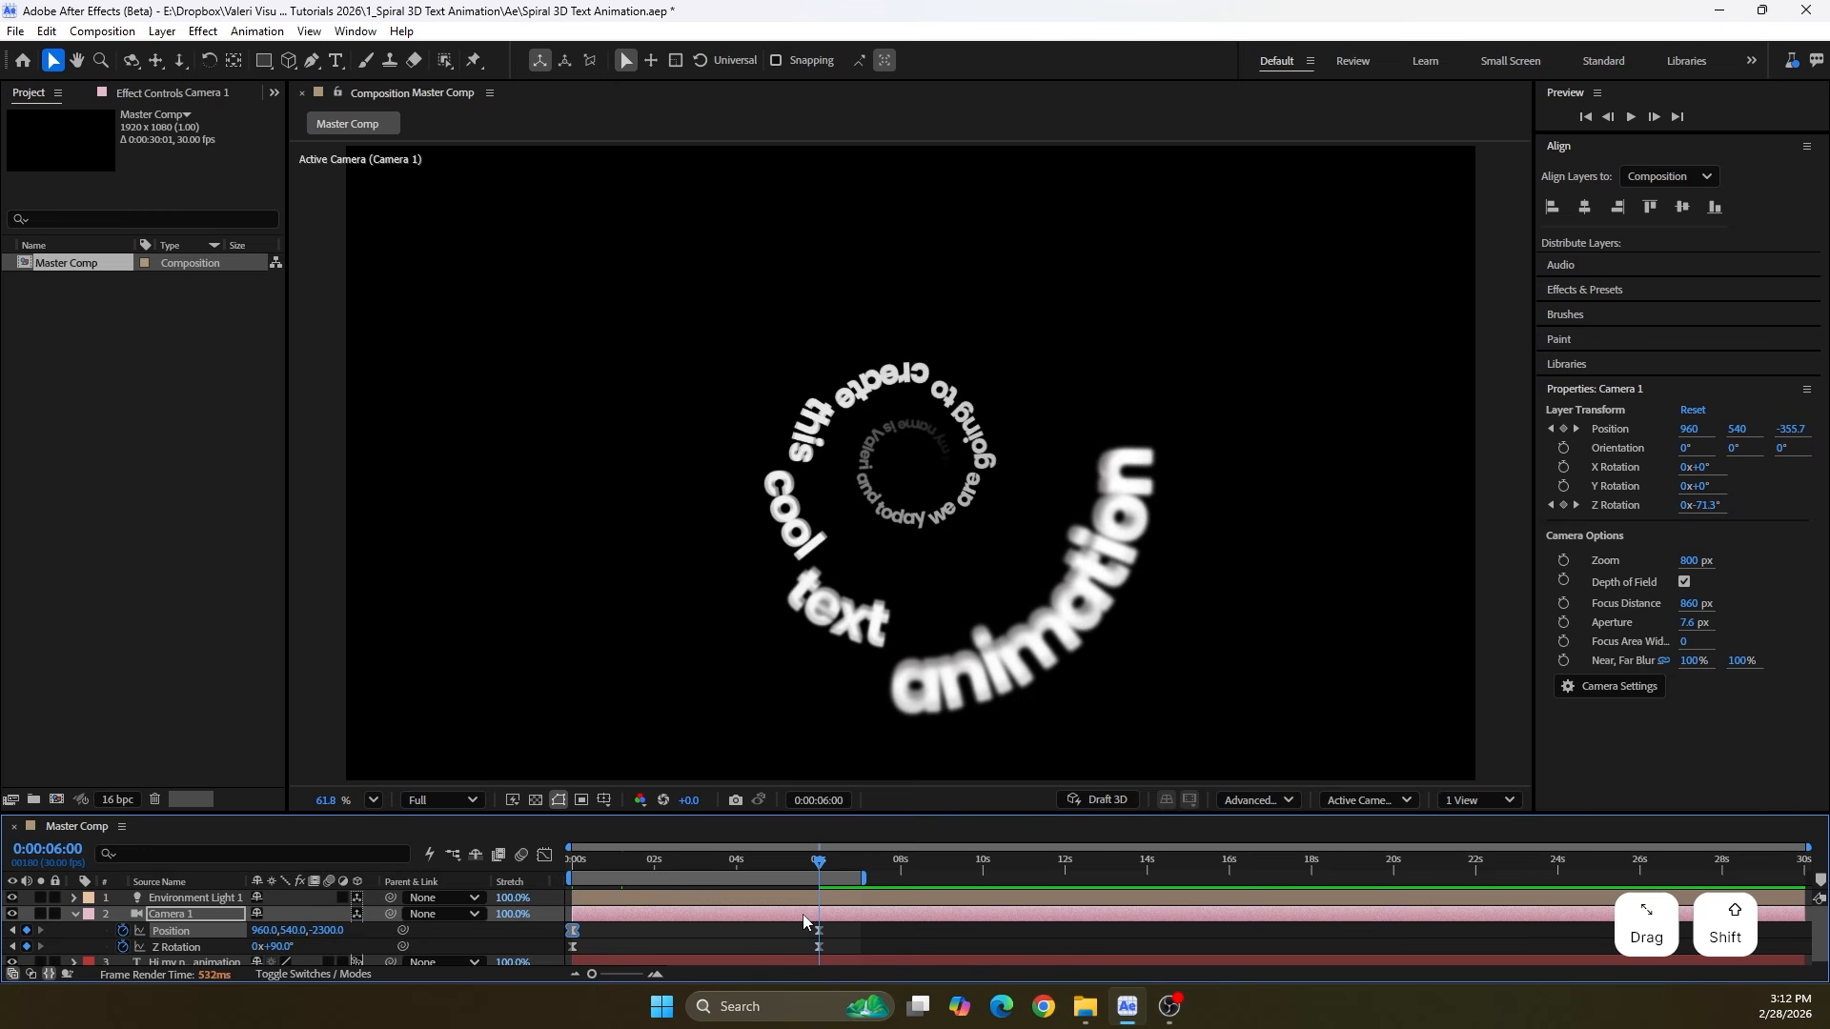
{"action": "left_click", "coordinate": [1327, 803]}
{"action": "left_click", "coordinate": [1381, 541]}
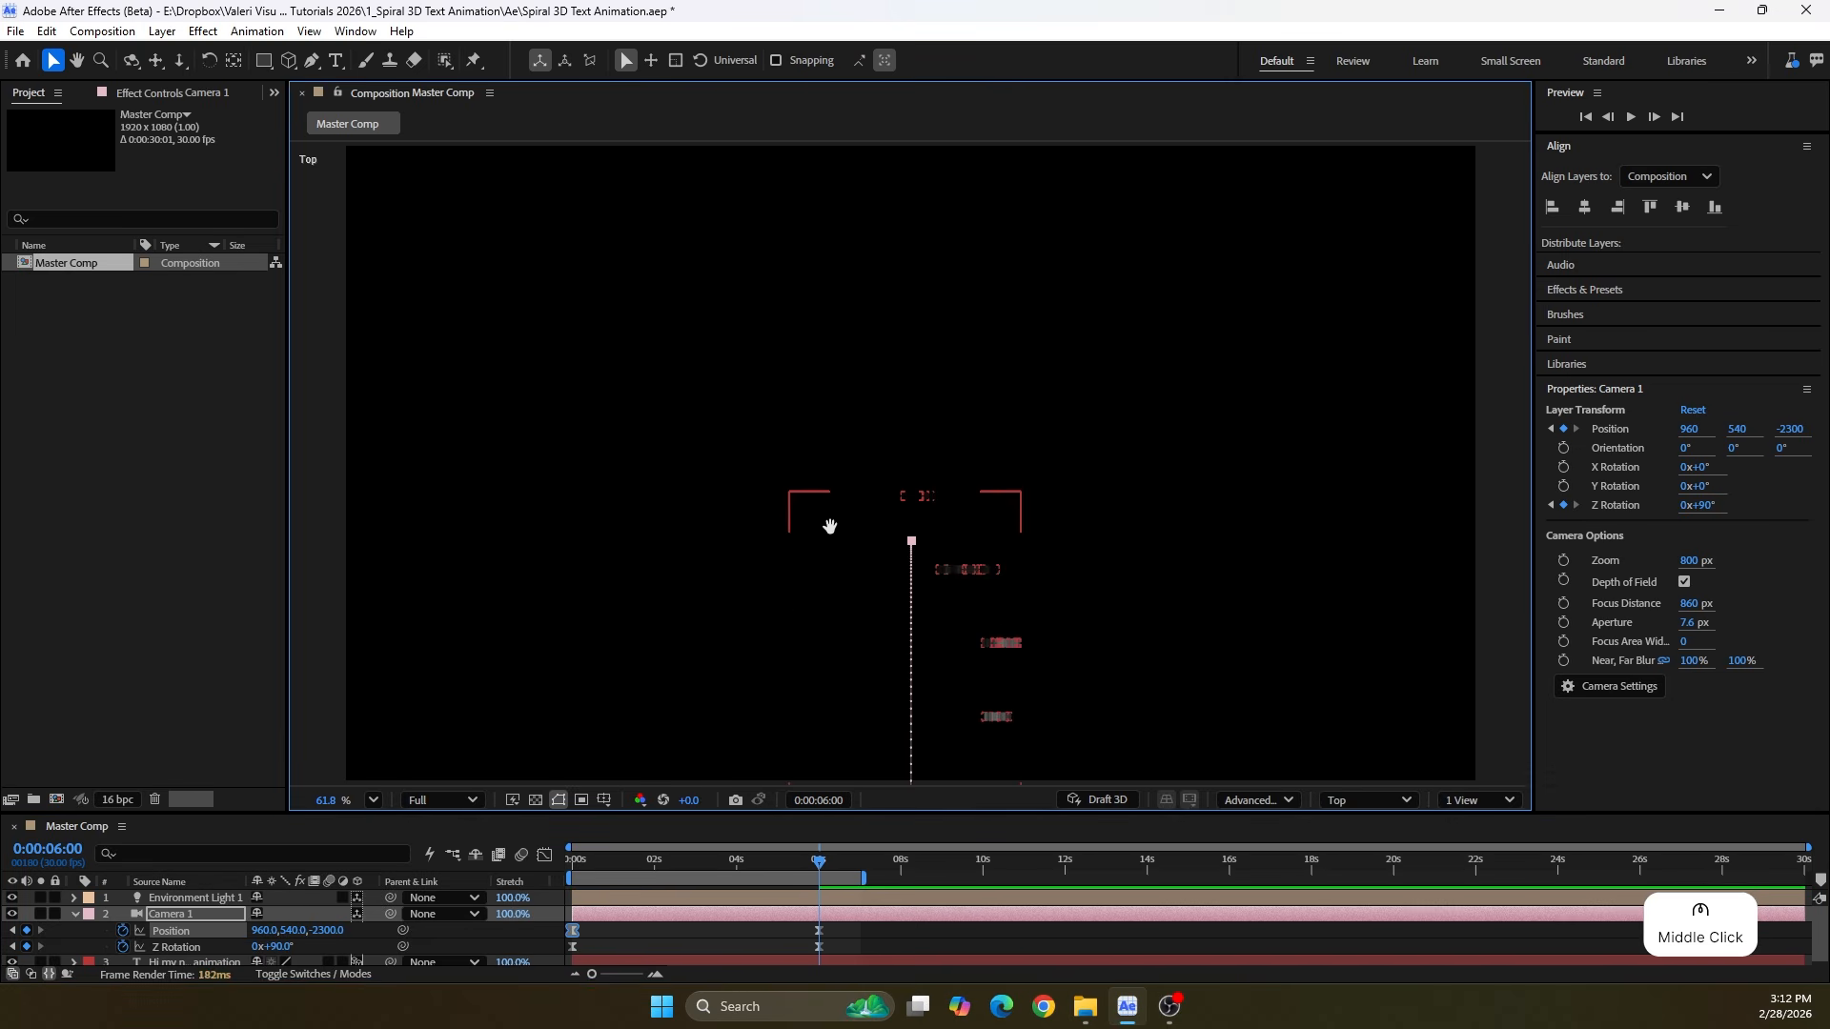
{"action": "left_click_drag", "start_coordinate": [830, 526], "coordinate": [781, 166]}
{"action": "left_click_drag", "start_coordinate": [797, 604], "coordinate": [772, 216]}
{"action": "left_click_drag", "start_coordinate": [749, 322], "coordinate": [703, 29]}
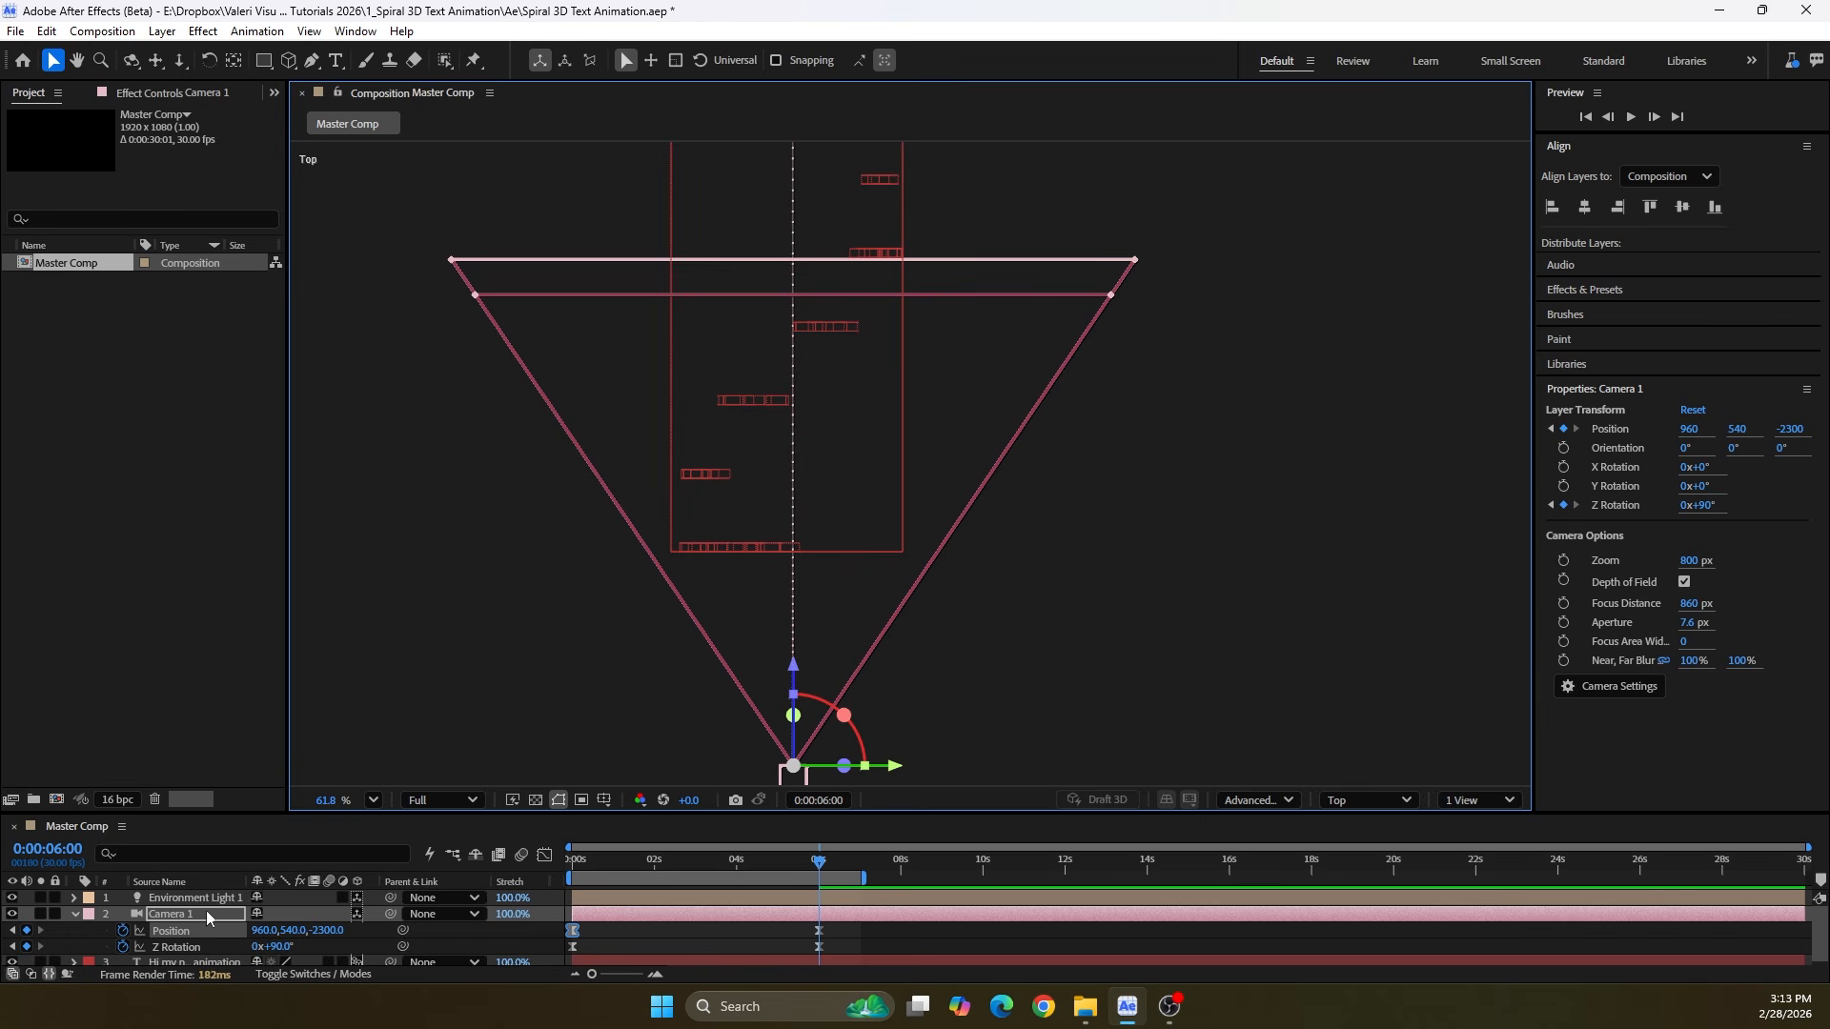
Reveal Camera 1's Camera Options and reduce its Focus Distance to about 371 px, aligning the focus plane with the nearest word
{"action": "left_click_drag", "start_coordinate": [240, 817], "coordinate": [248, 724]}
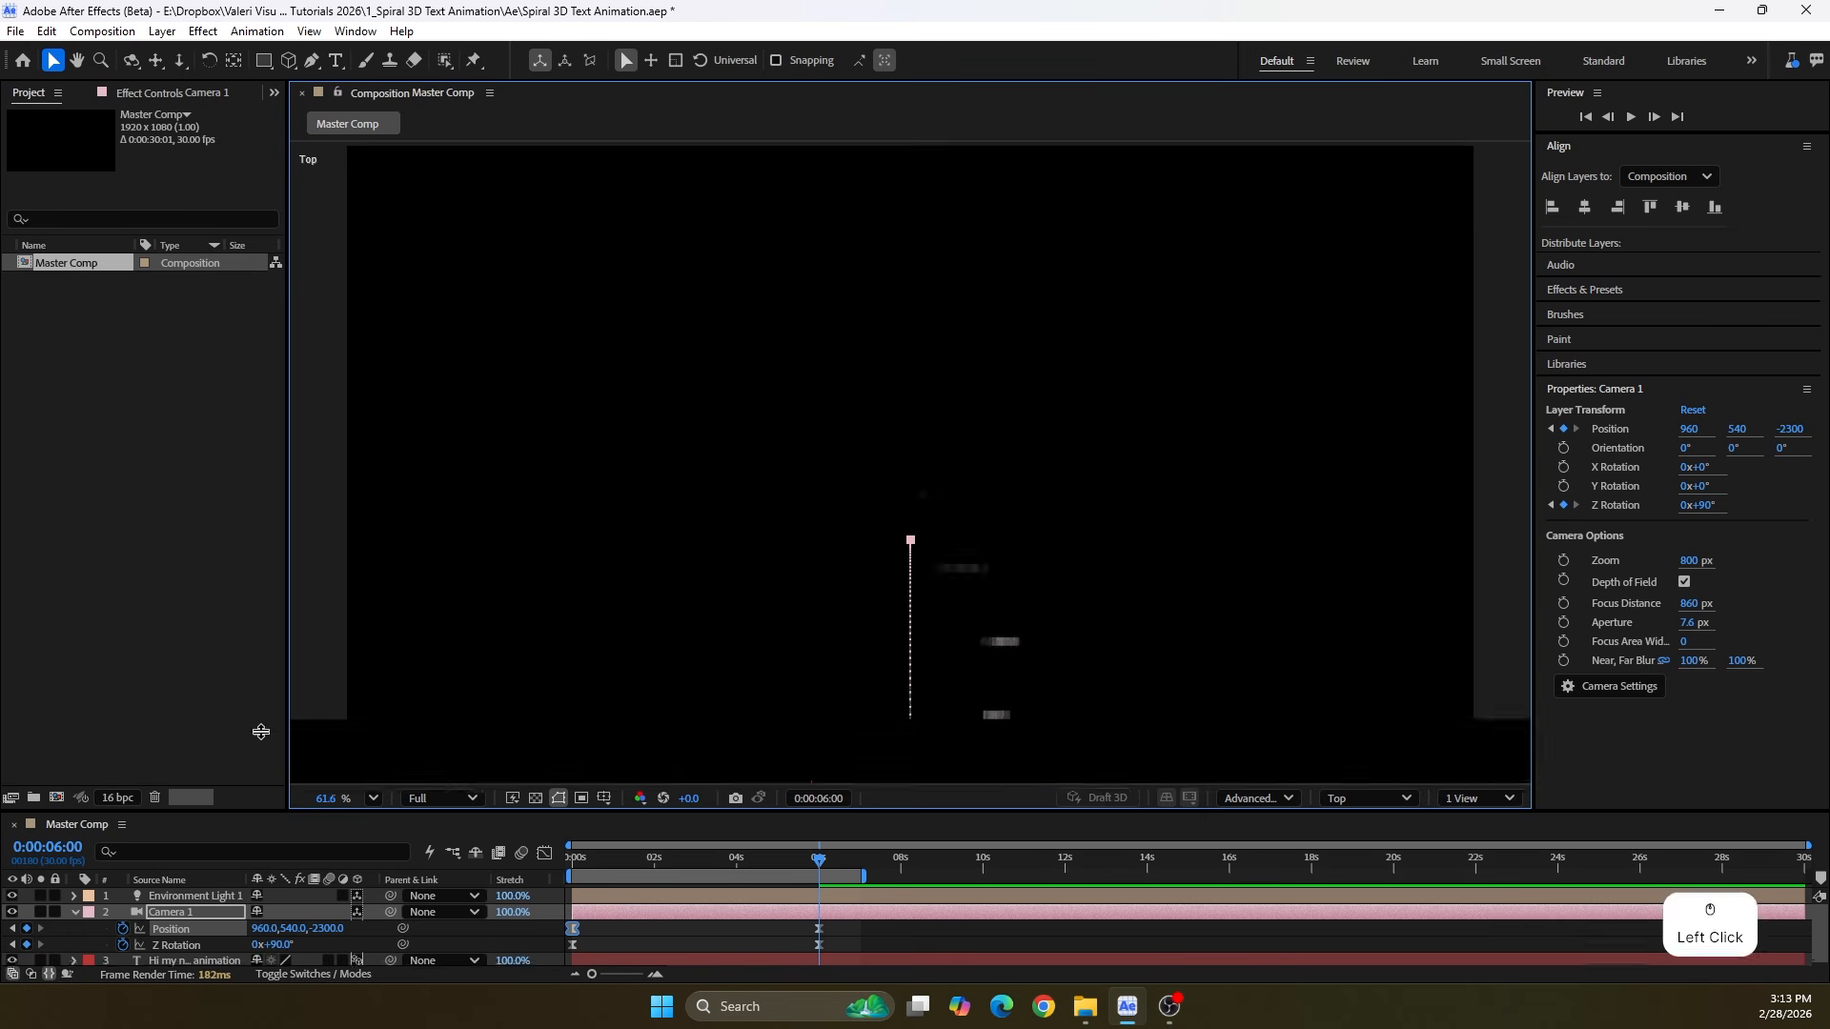
{"action": "key", "text": "a"}
{"action": "key", "text": "a"}
{"action": "left_click_drag", "start_coordinate": [584, 658], "coordinate": [596, 358]}
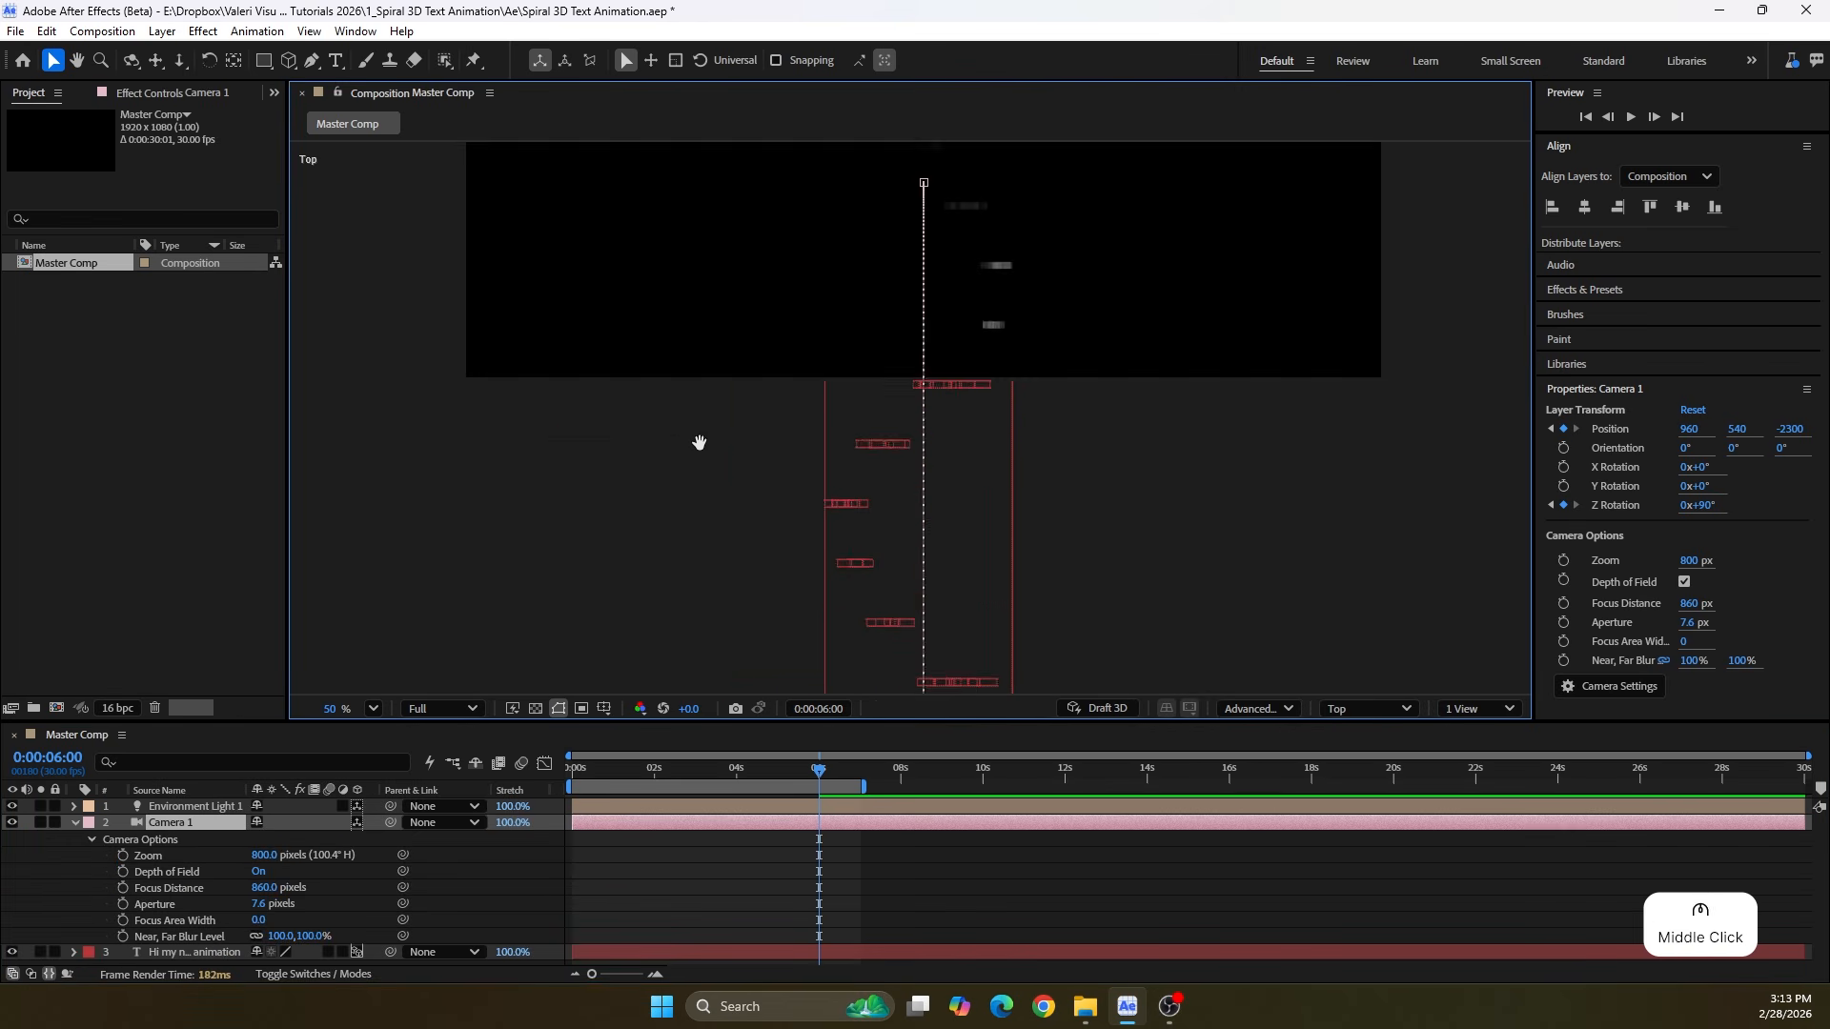
{"action": "left_click_drag", "start_coordinate": [699, 441], "coordinate": [610, 181]}
{"action": "left_click_drag", "start_coordinate": [701, 418], "coordinate": [701, 175]}
{"action": "left_click_drag", "start_coordinate": [277, 889], "coordinate": [235, 925]}
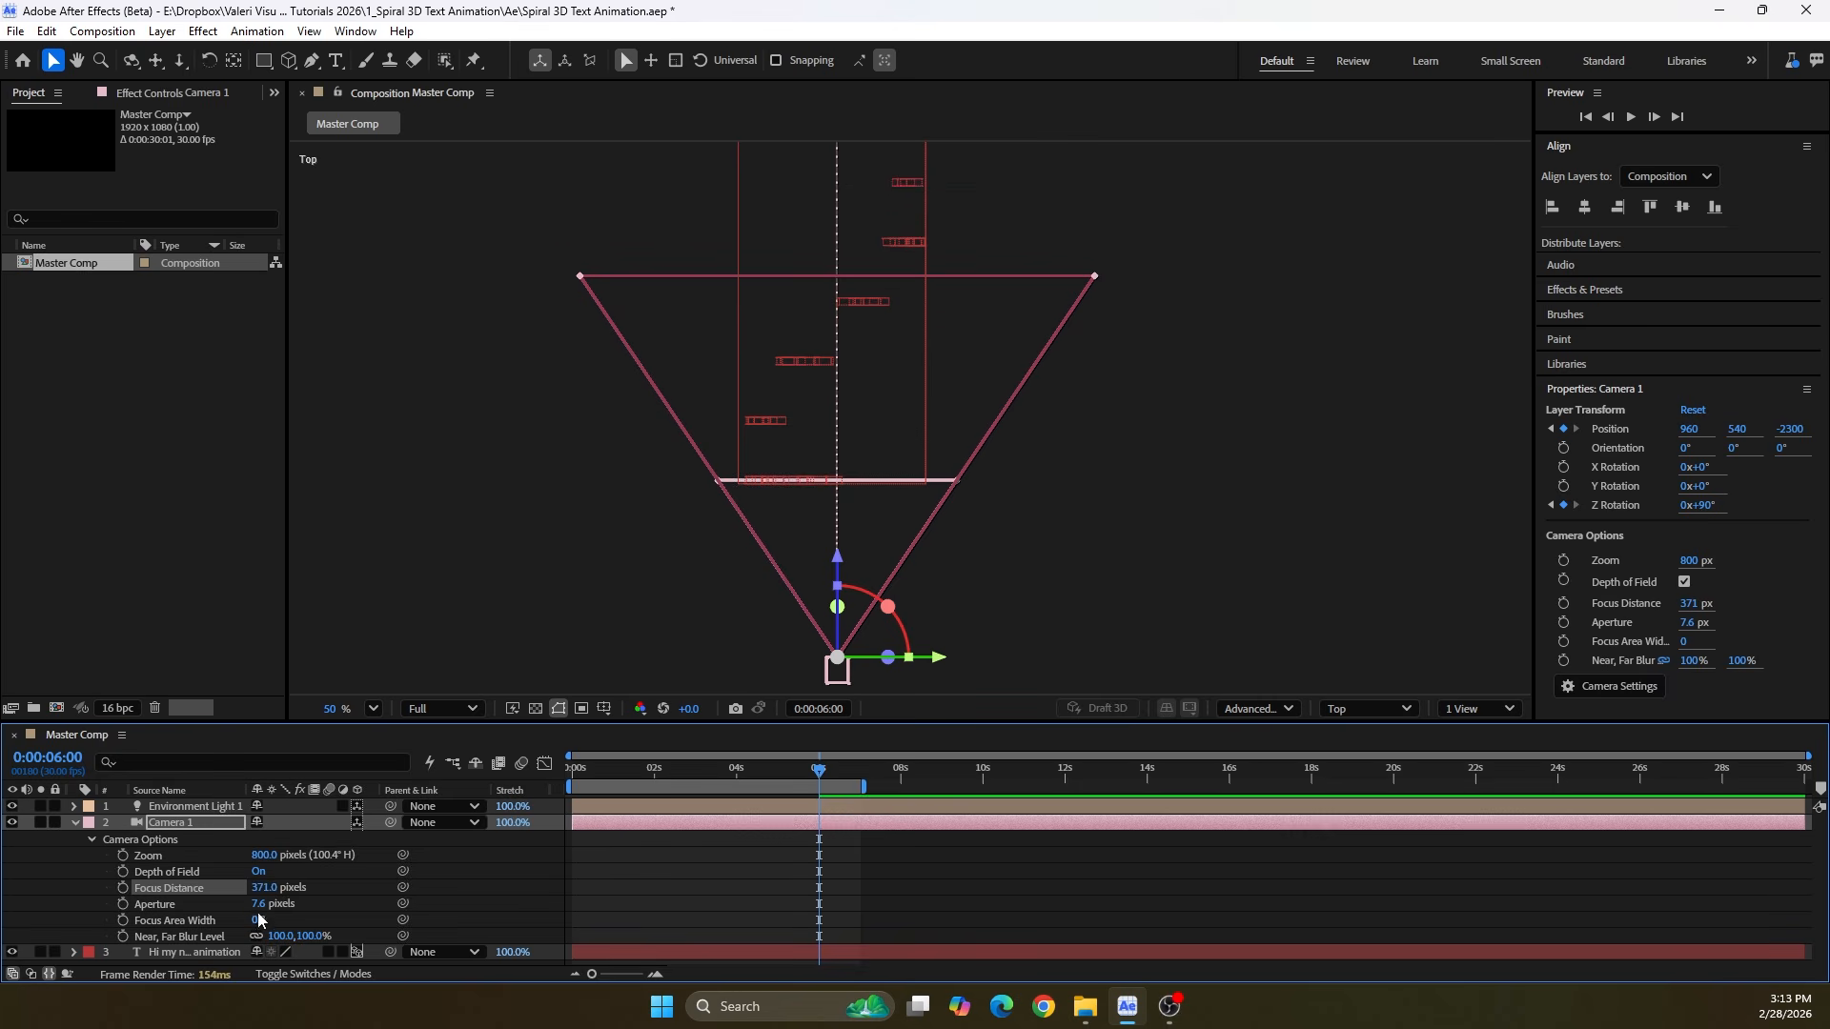
Set the camera's Aperture to 5 px and its Focus Distance to 370 px
{"action": "left_click", "coordinate": [257, 903]}
{"action": "type", "text": "5"}
{"action": "key", "text": "Return"}
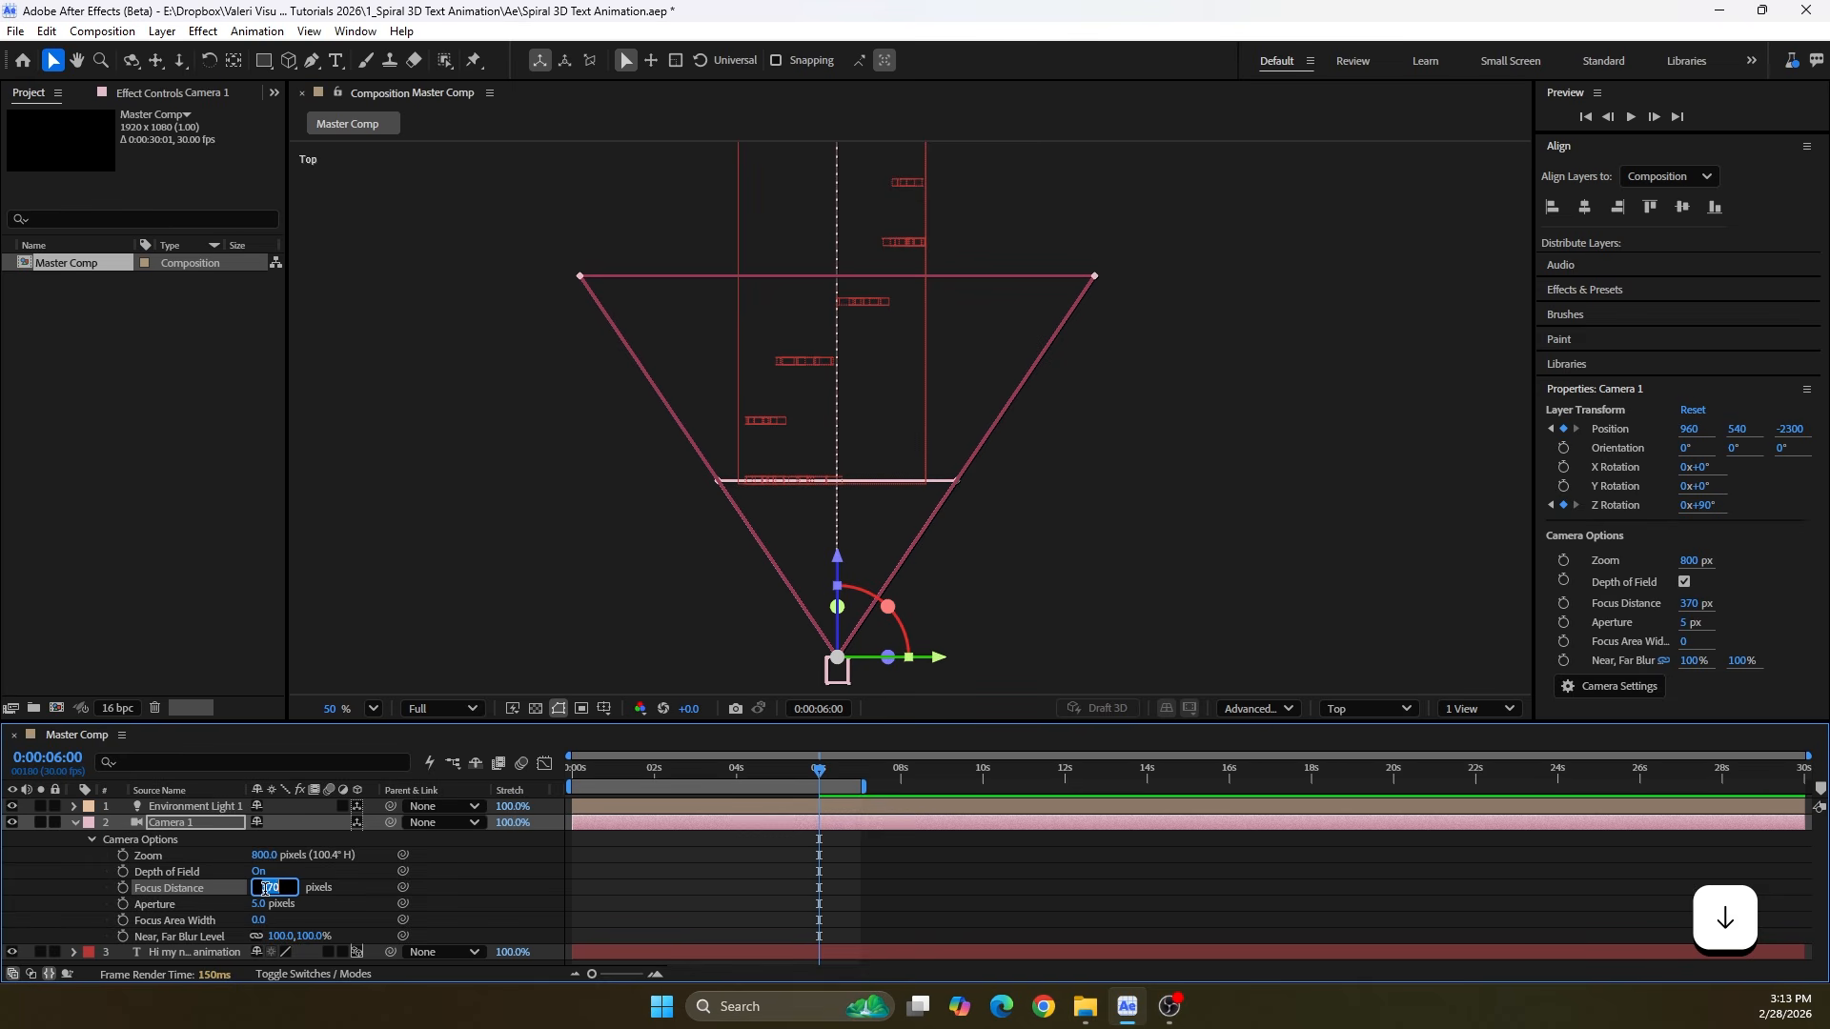
Switch the view back to Active Camera and preview the animation from the first frame
{"action": "left_click", "coordinate": [1334, 708]}
{"action": "left_click", "coordinate": [1363, 317]}
{"action": "left_click", "coordinate": [562, 794]}
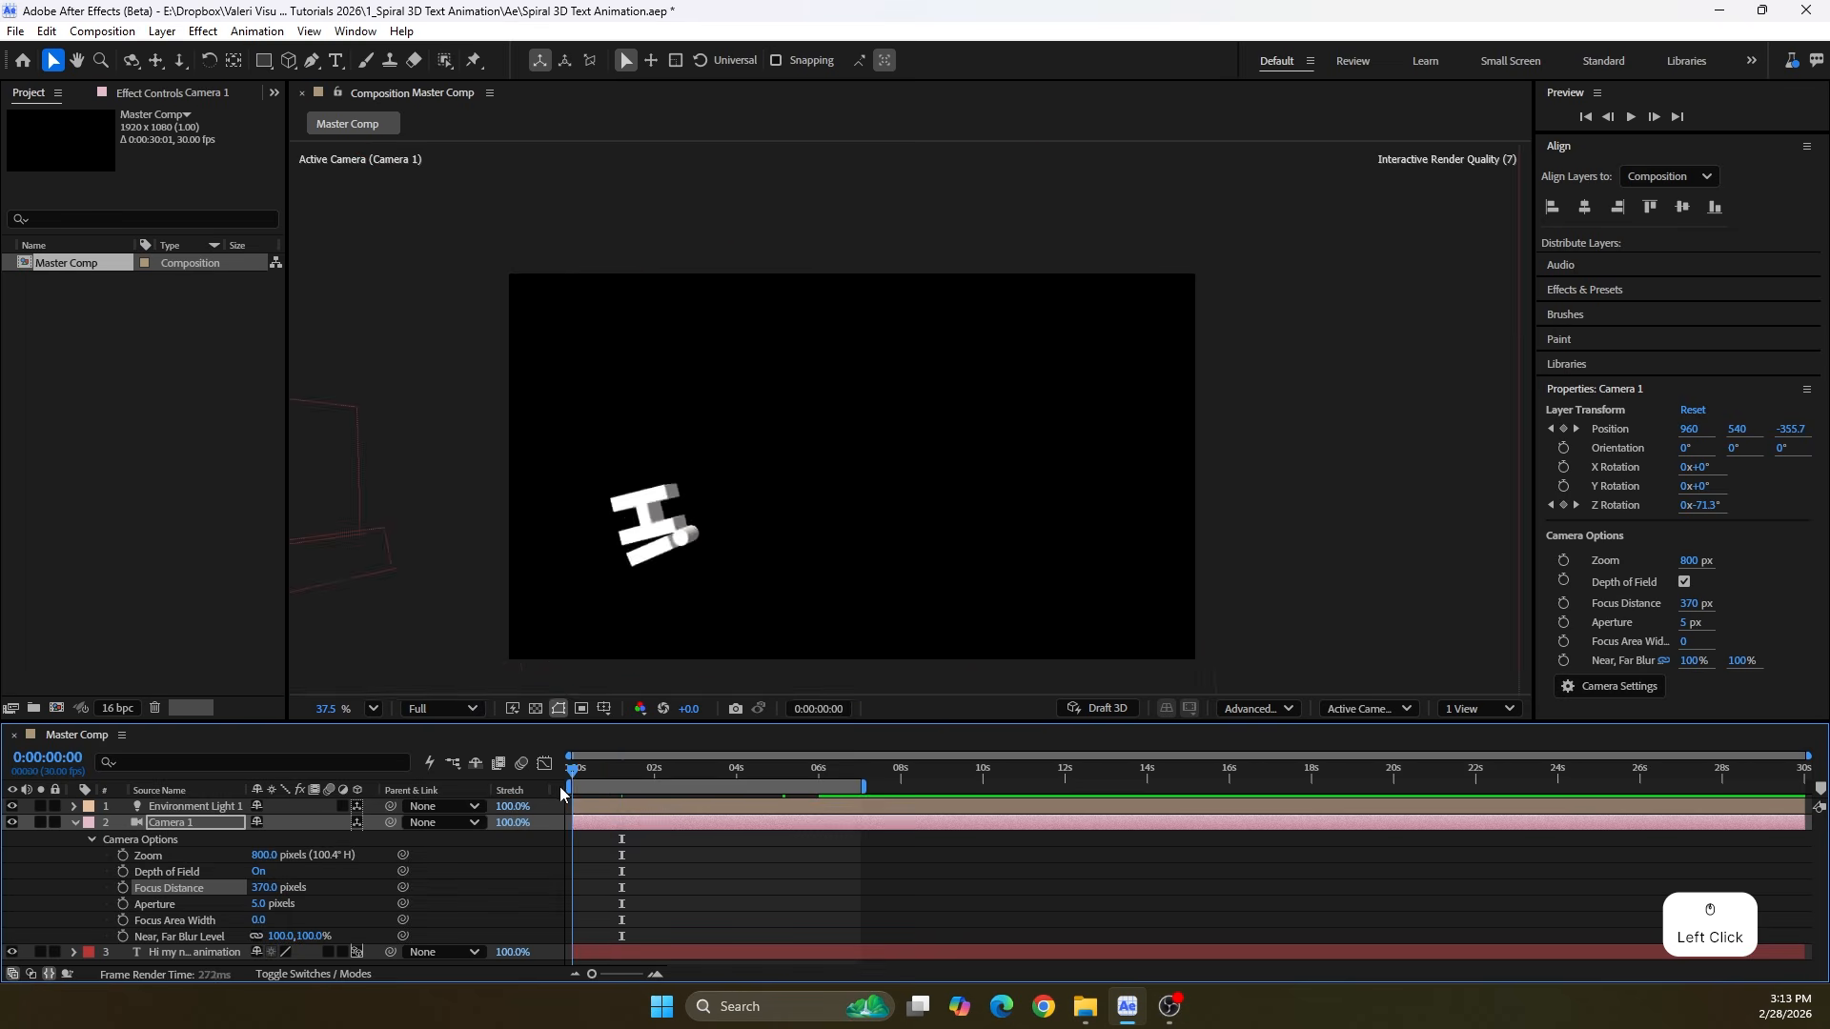
{"action": "key", "text": "space"}
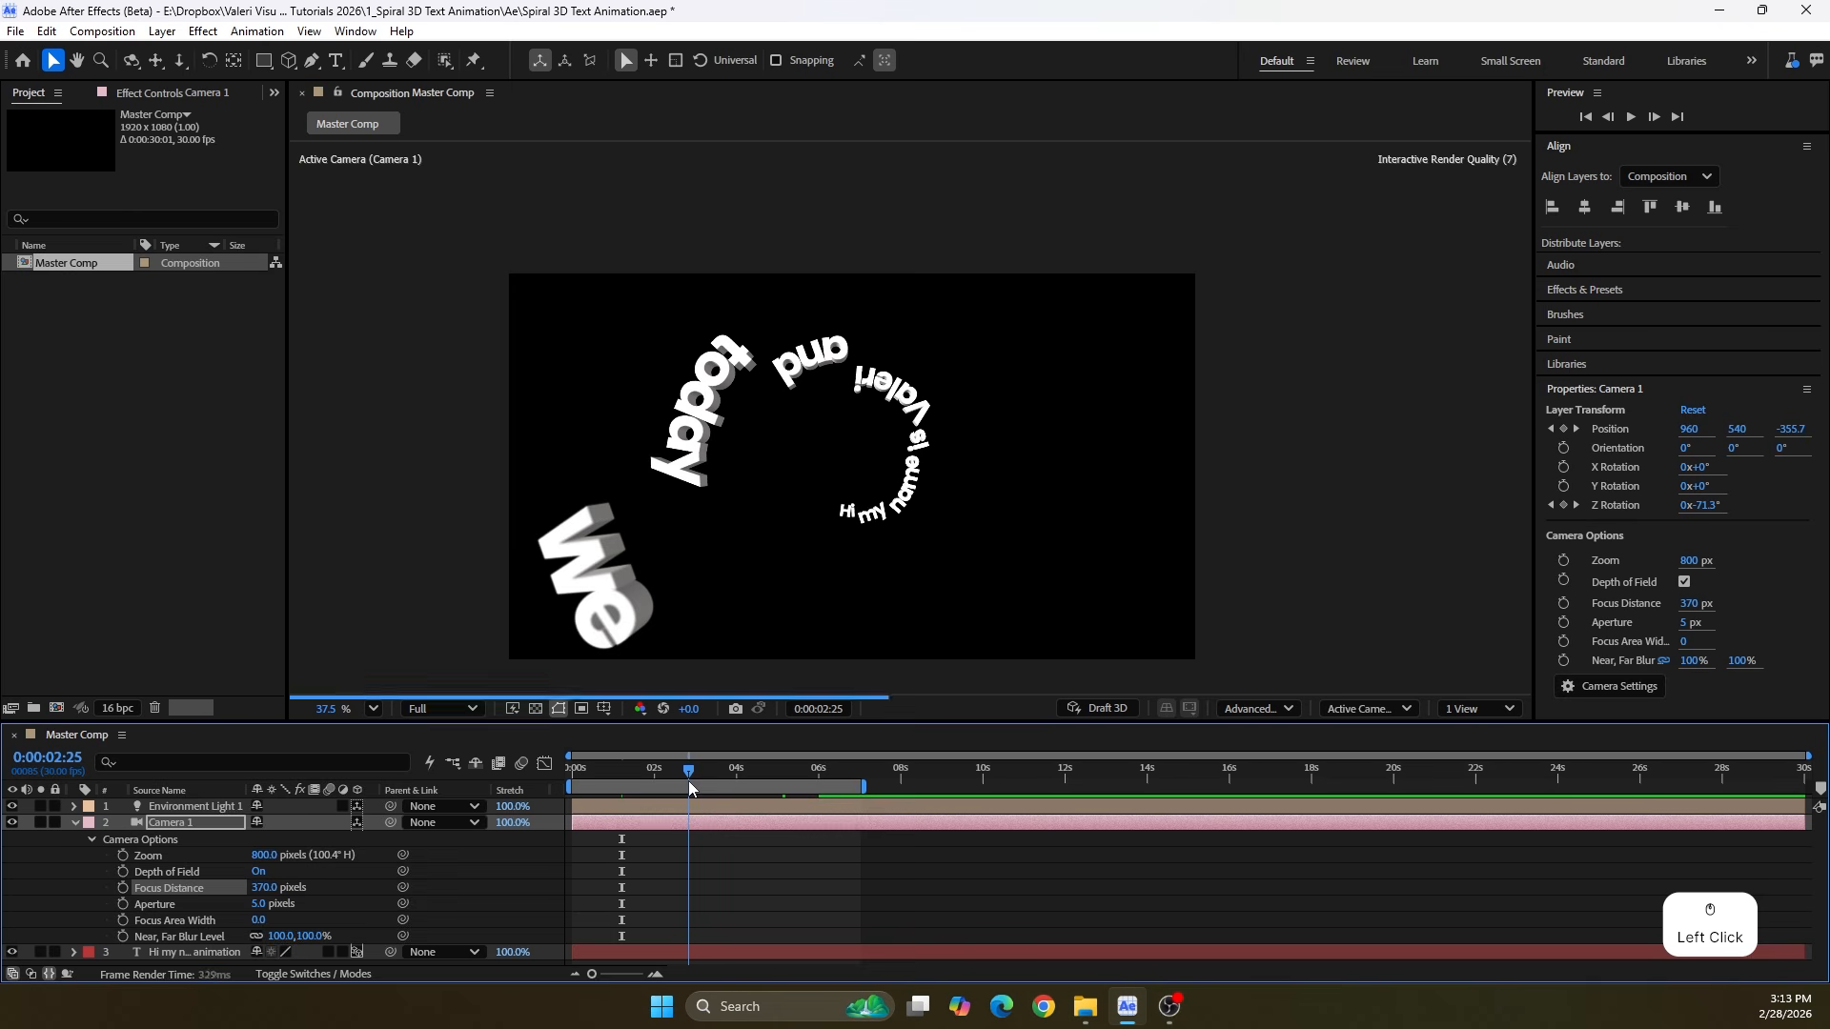
Try the camera's Aperture at 10 px on the frame at 0:00:02:25
{"action": "left_click", "coordinate": [255, 904]}
{"action": "type", "text": "10"}
{"action": "key", "text": "Return"}
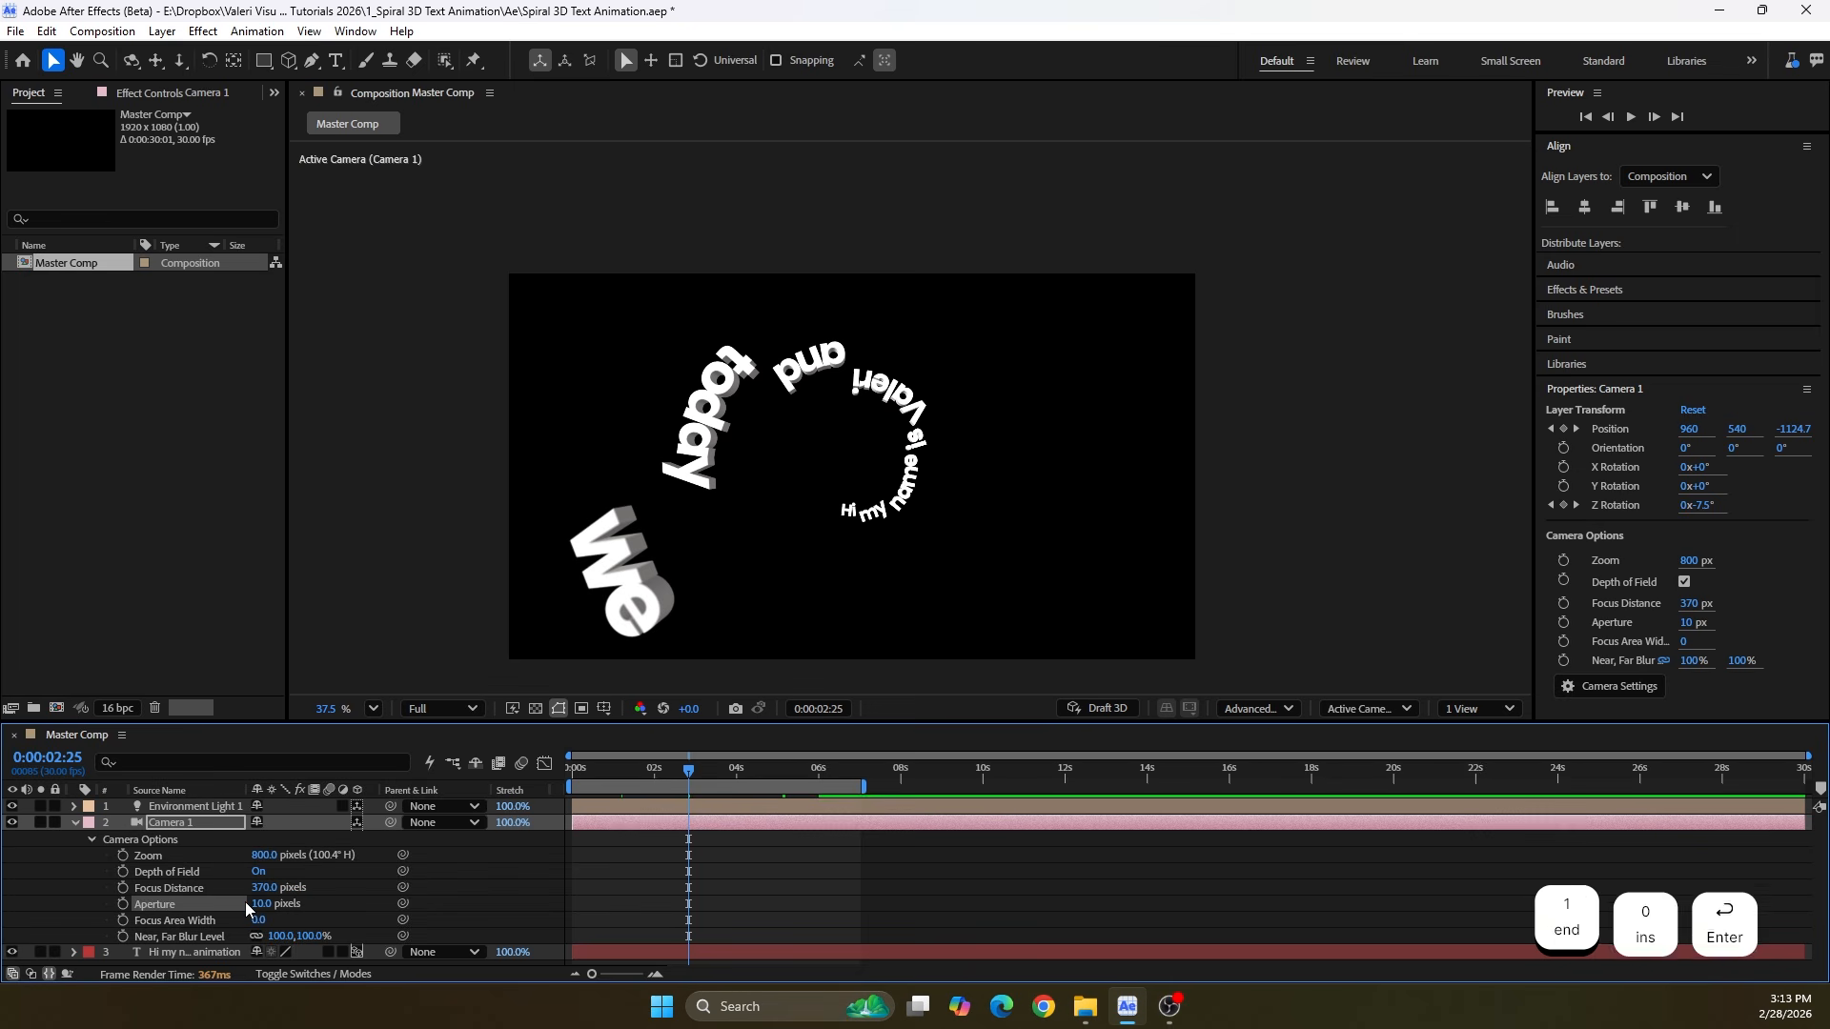
Set the camera's Aperture to 15 px and check the depth-of-field blur over the following frames
{"action": "left_click", "coordinate": [256, 904]}
{"action": "type", "text": "15"}
{"action": "key", "text": "Return"}
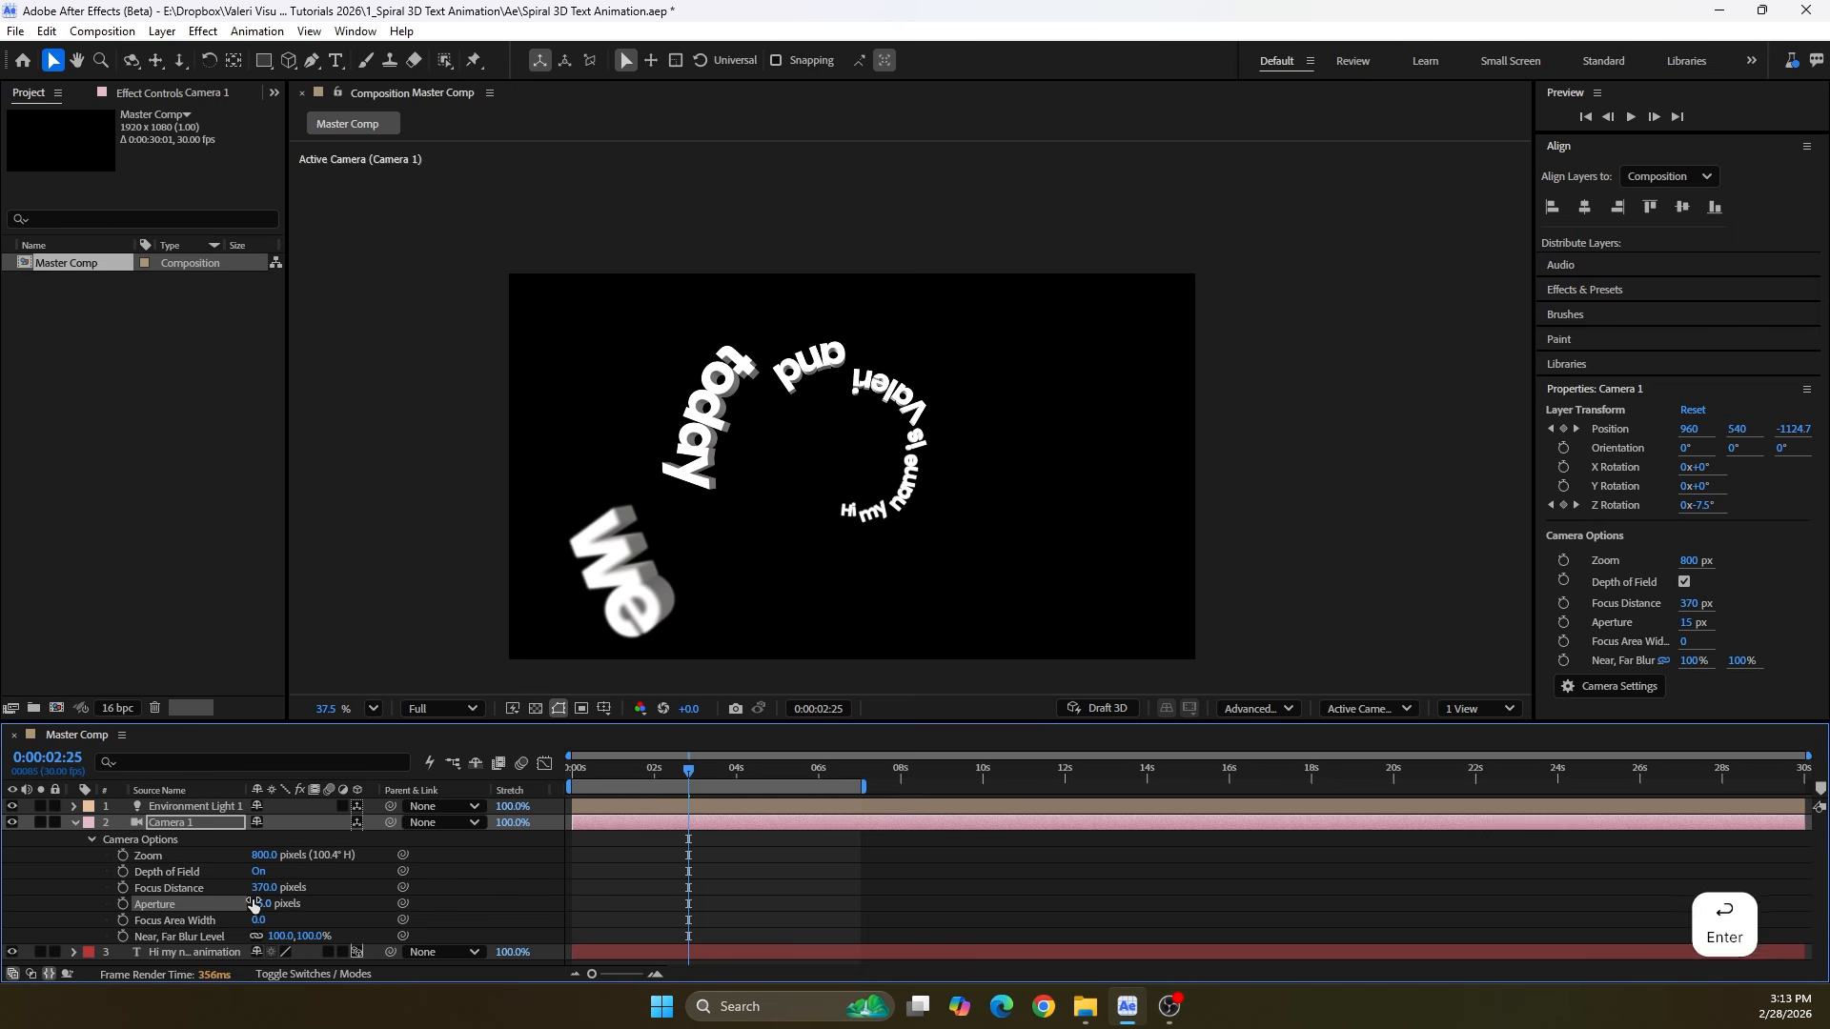
{"action": "left_click_drag", "start_coordinate": [682, 812], "coordinate": [839, 806]}
Collapse and deselect the camera layer, fit the composition in the viewer and play the animation from the first frame
{"action": "key", "text": "Home"}
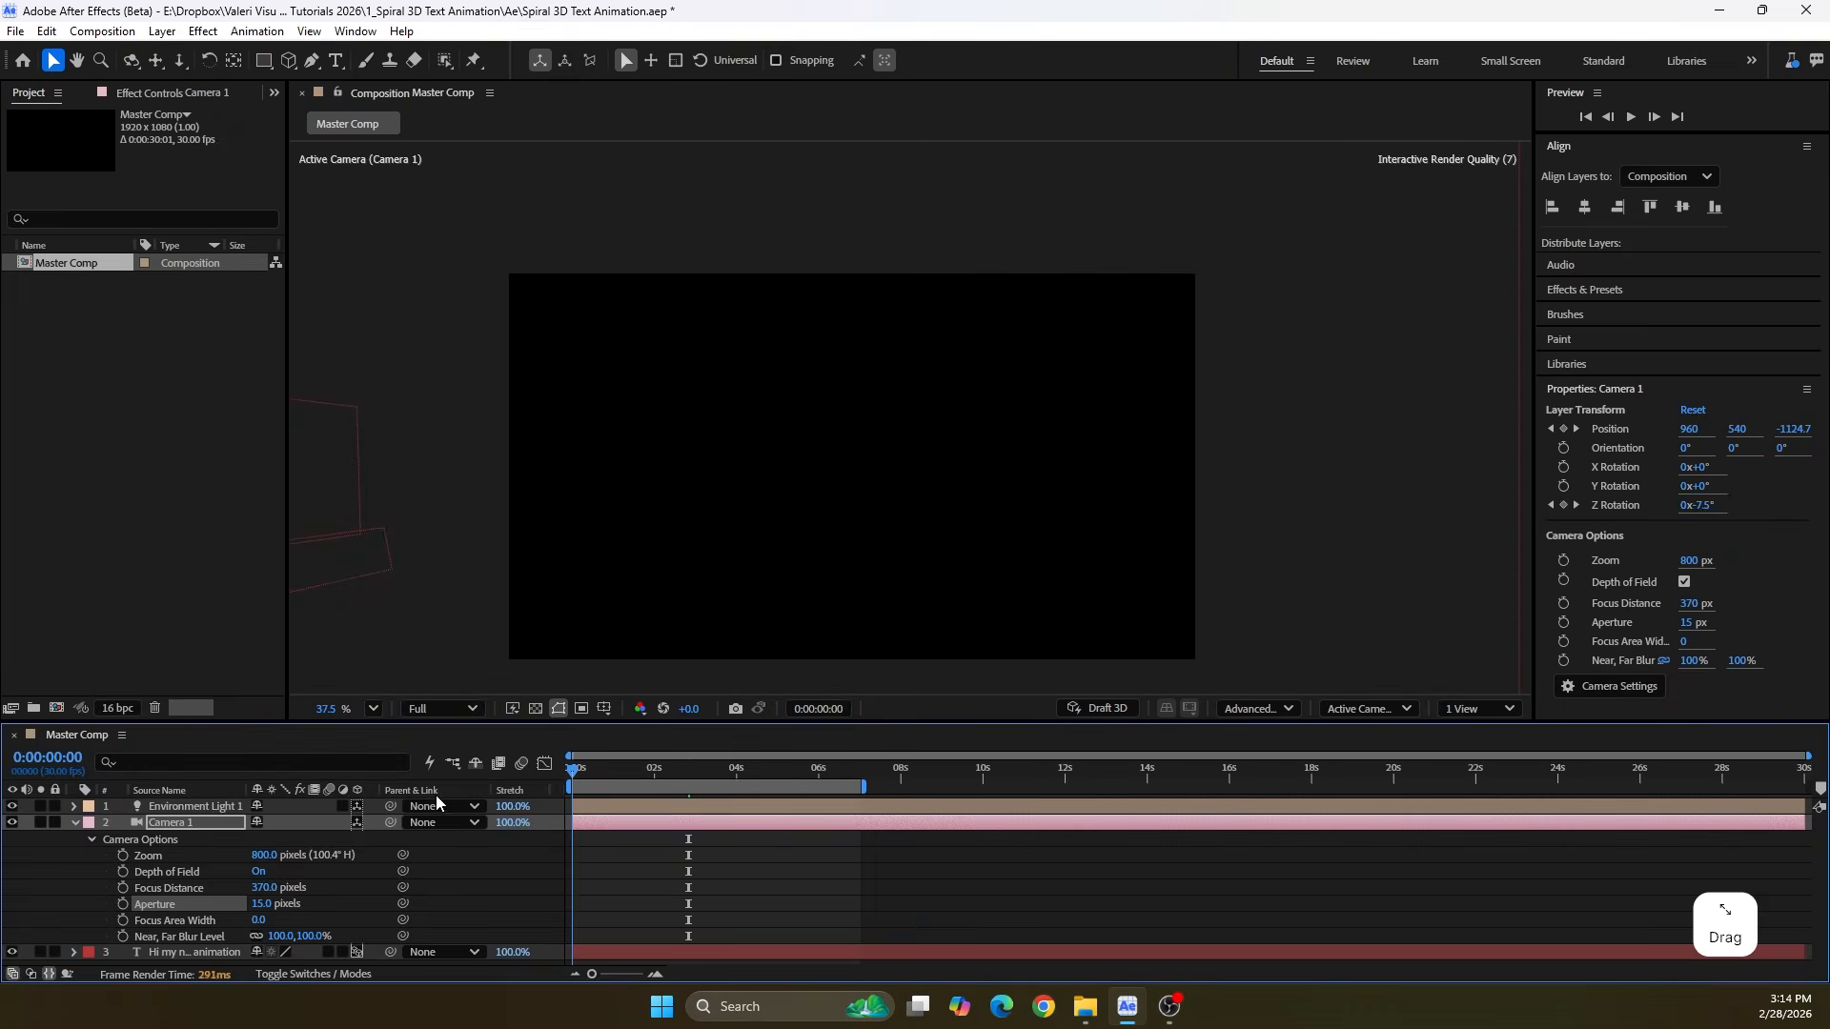
{"action": "left_click", "coordinate": [74, 824]}
{"action": "left_click", "coordinate": [181, 889]}
{"action": "left_click_drag", "start_coordinate": [312, 722], "coordinate": [311, 824]}
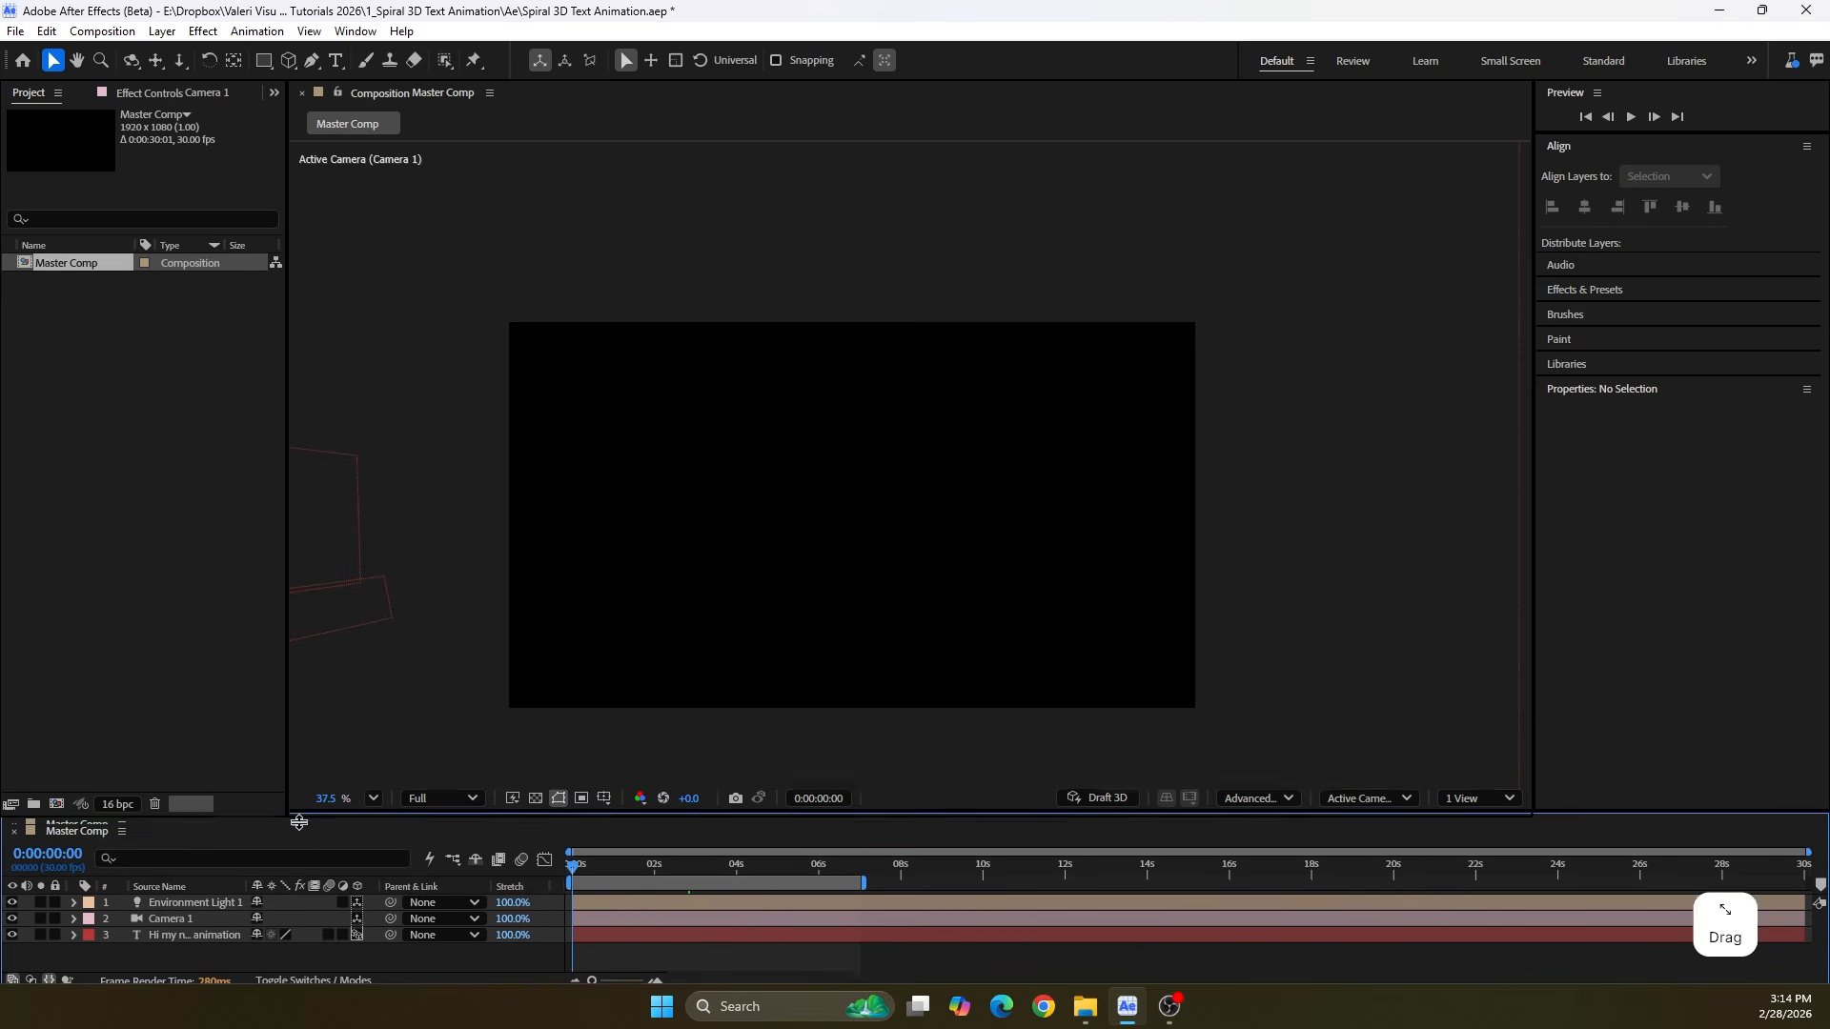
{"action": "left_click", "coordinate": [373, 812]}
{"action": "left_click", "coordinate": [391, 438]}
{"action": "key", "text": "space"}
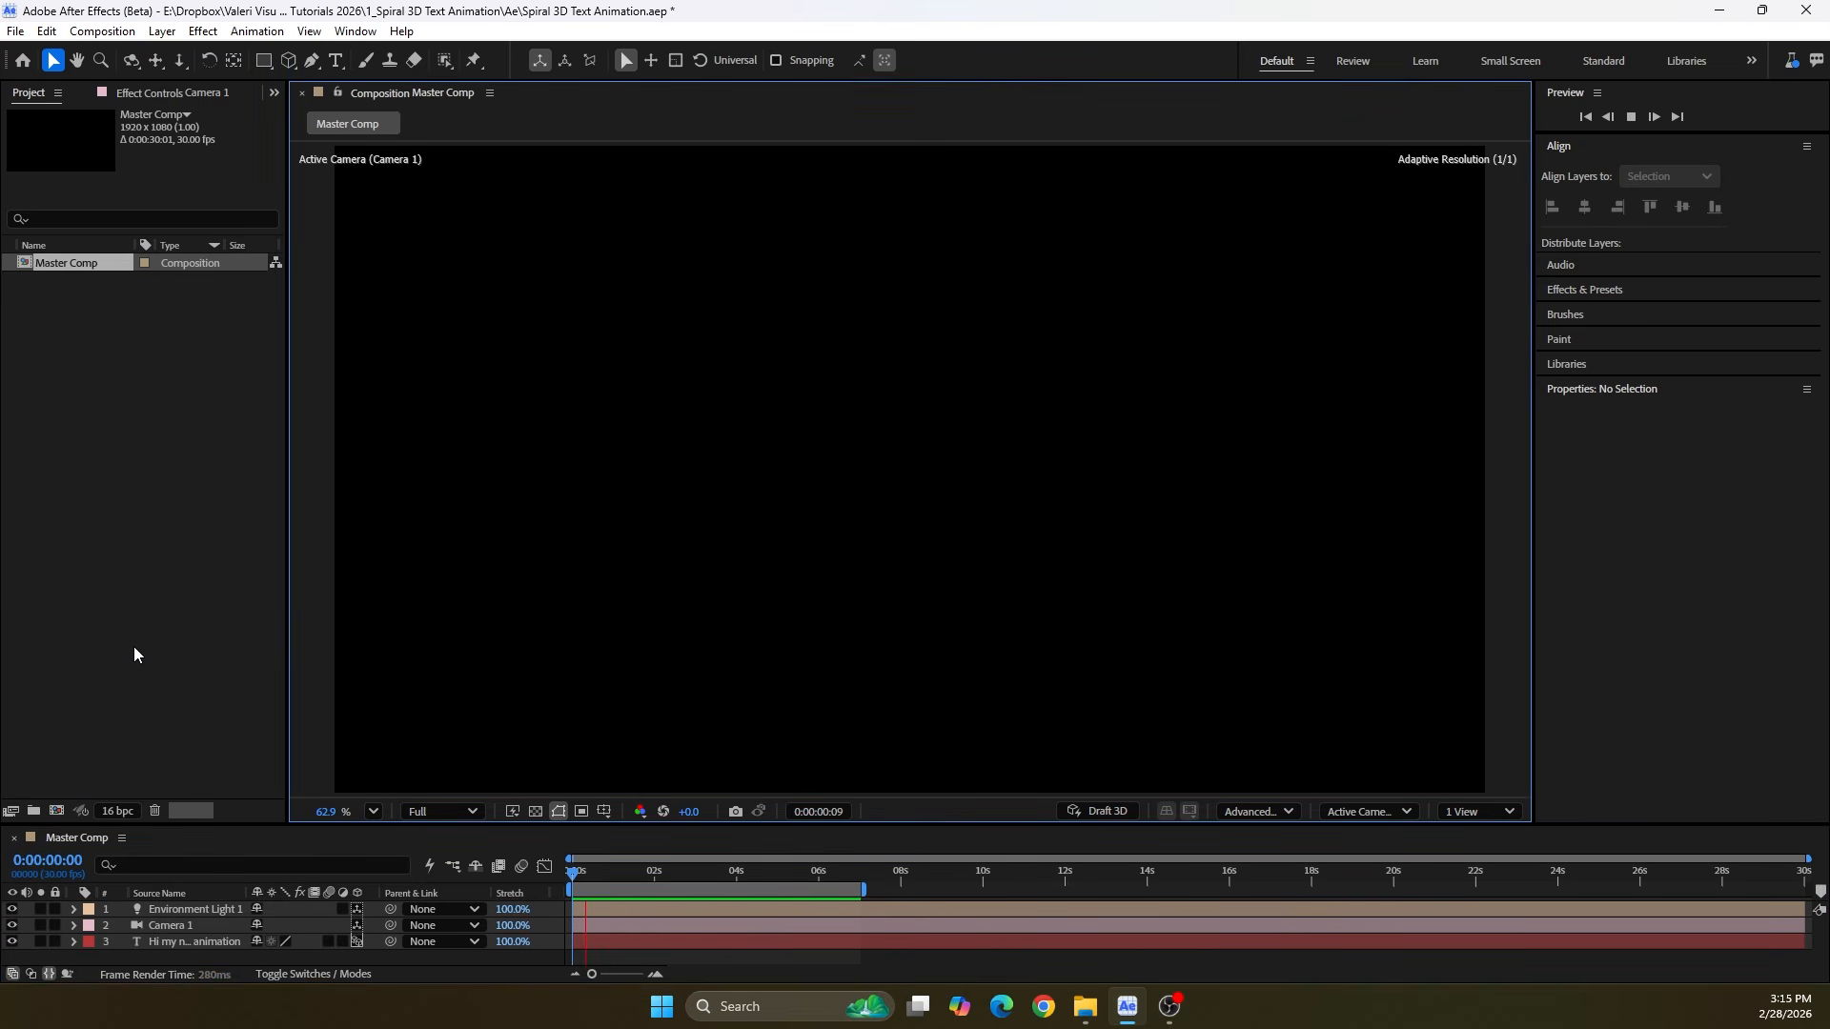